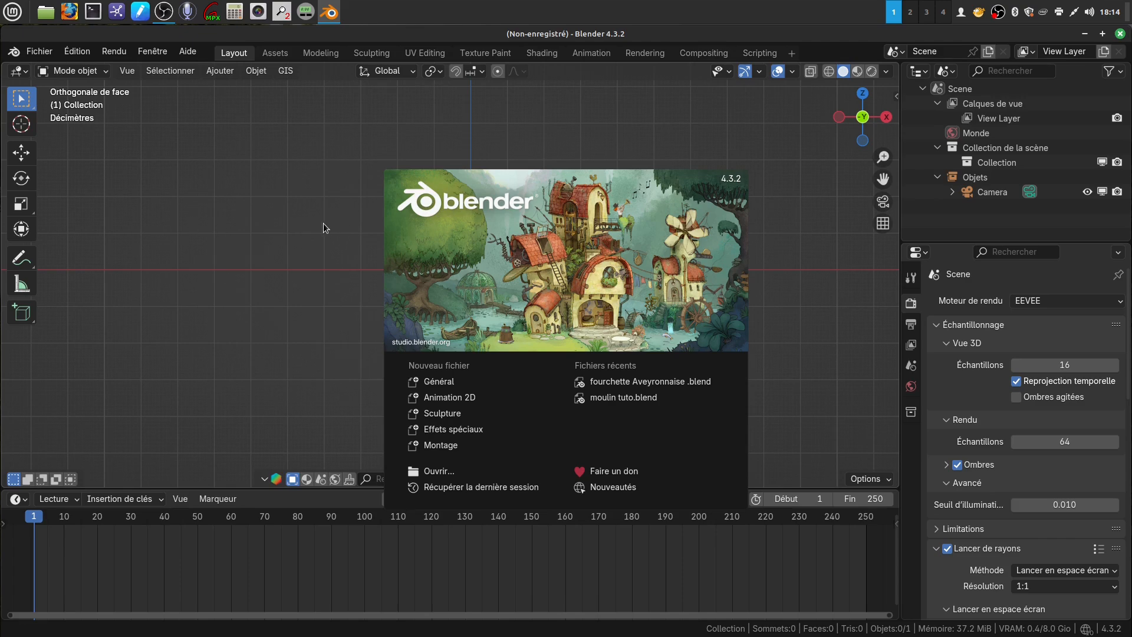
Add a mesh cylinder with 20 vertices and its cap fill type set to Rien
left_click(296, 247)
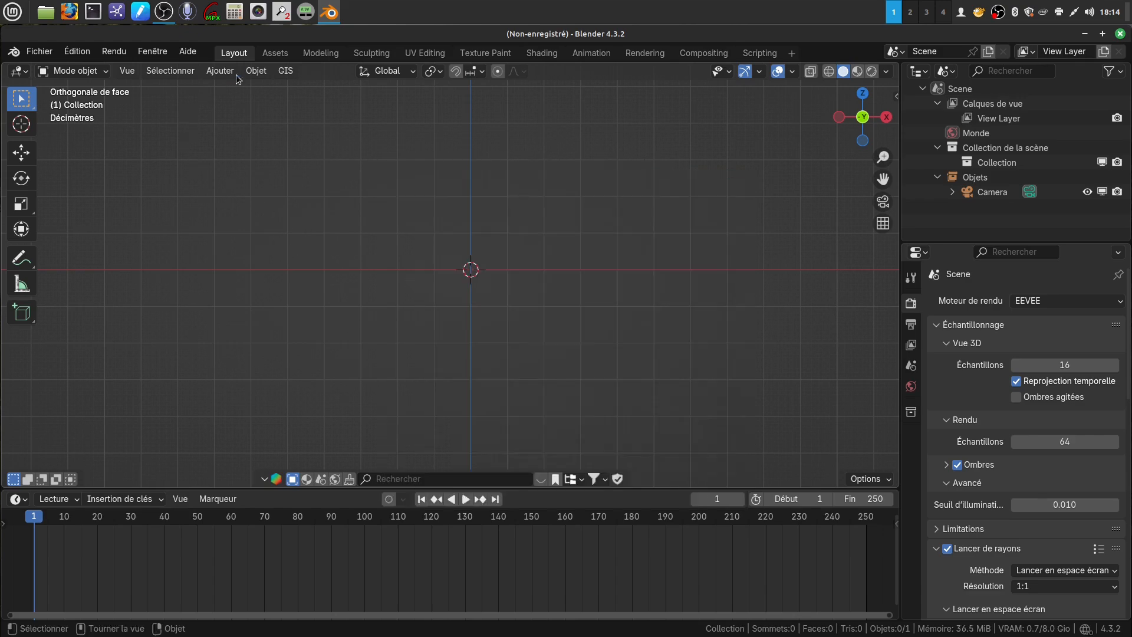
left_click(219, 73)
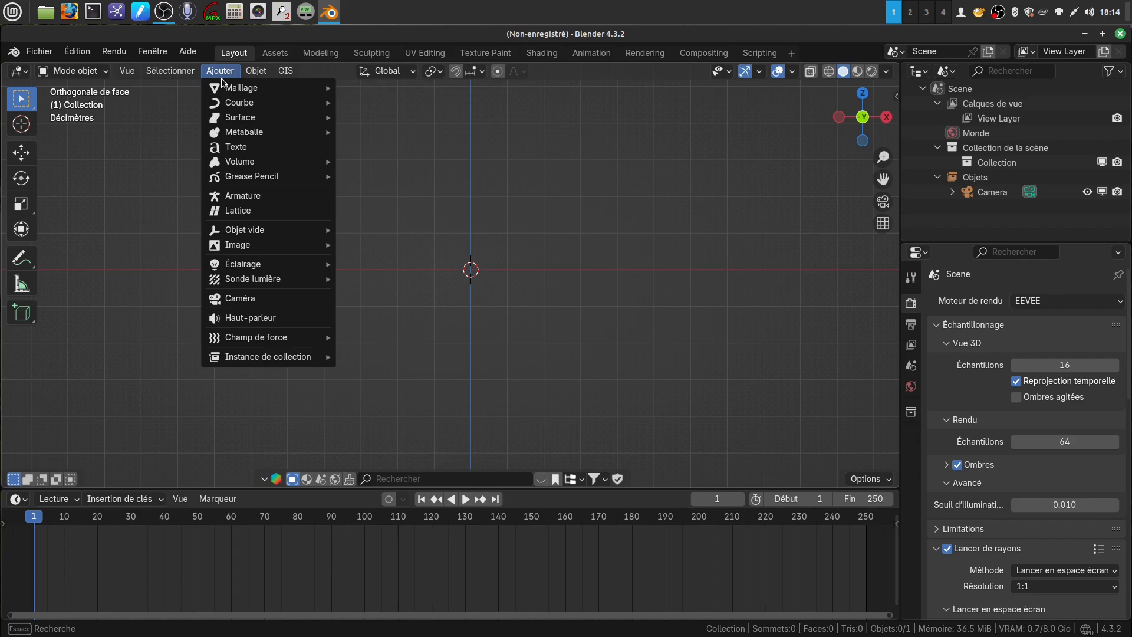
mouse_move(243, 90)
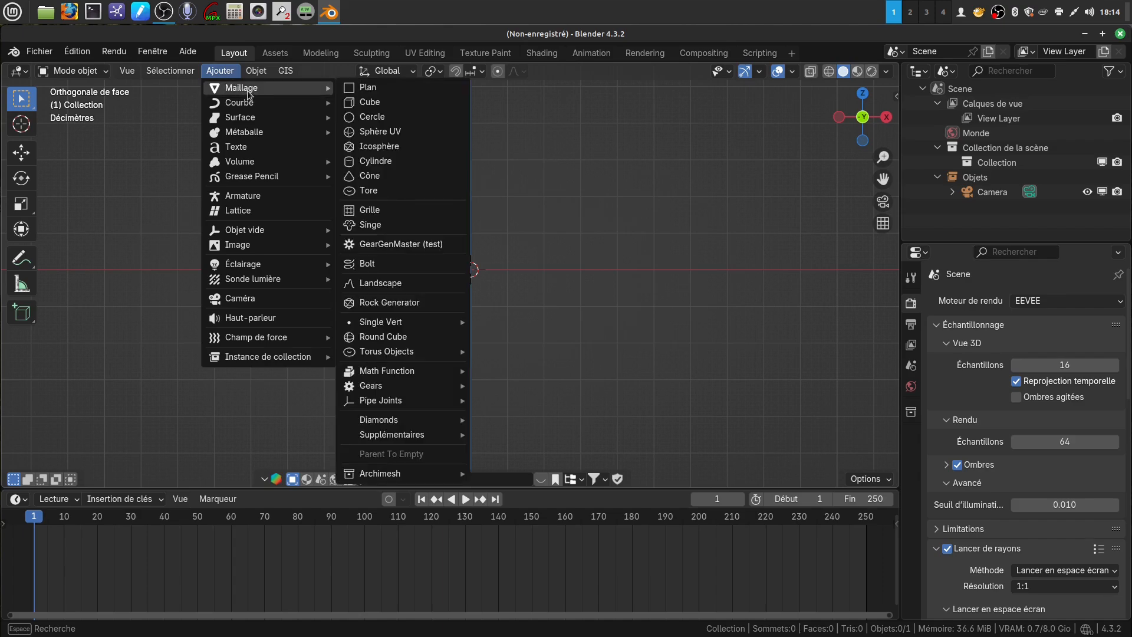
left_click(390, 162)
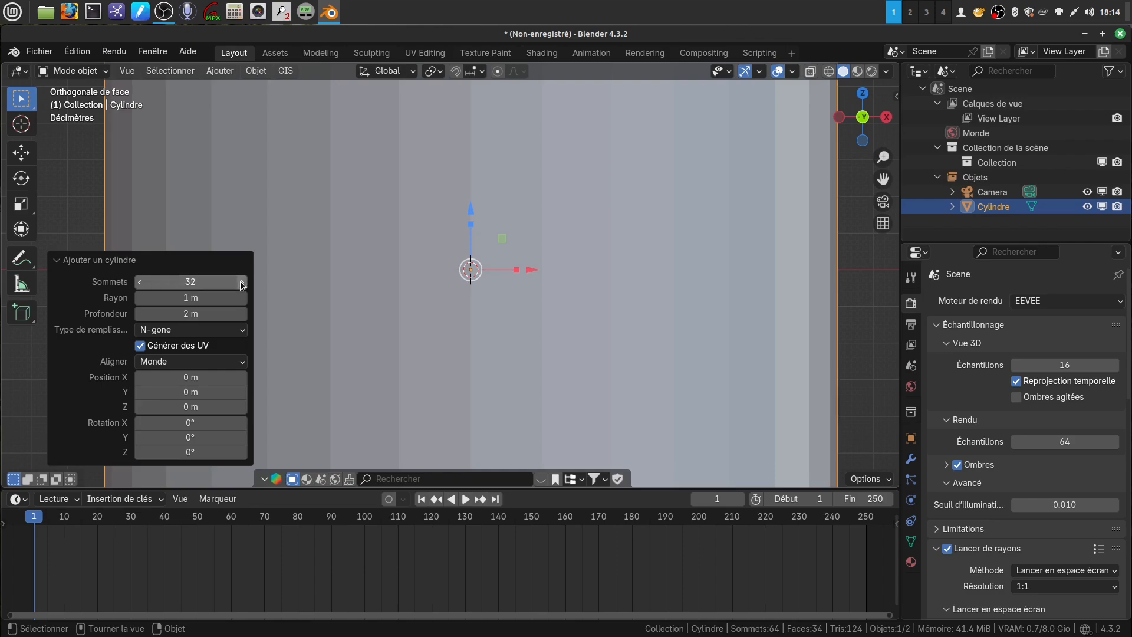
left_click(243, 330)
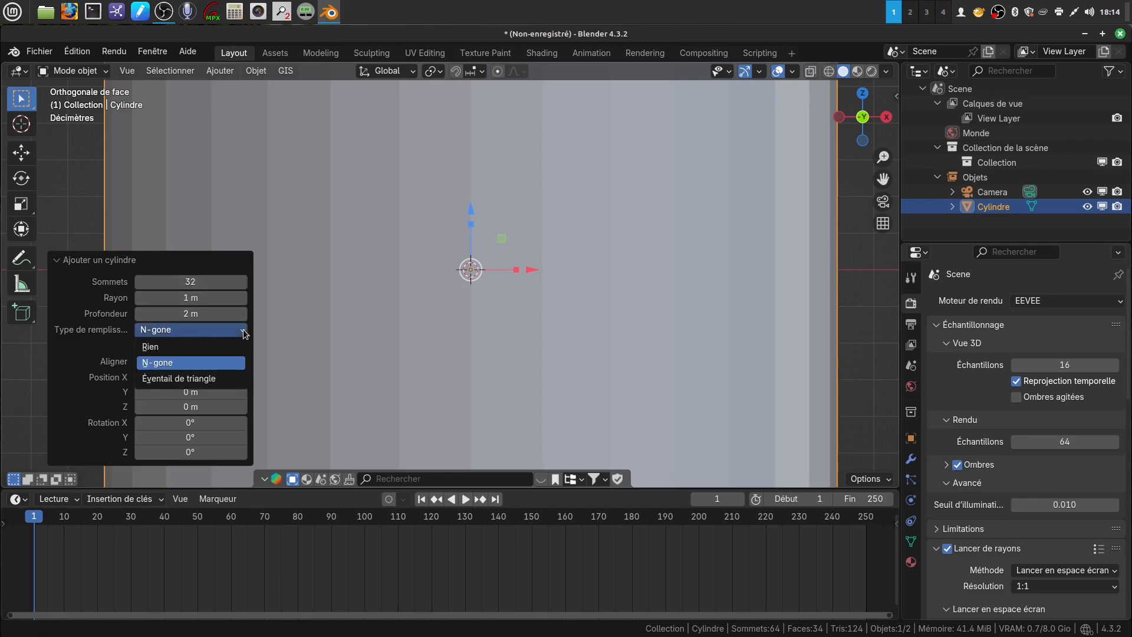
left_click(204, 347)
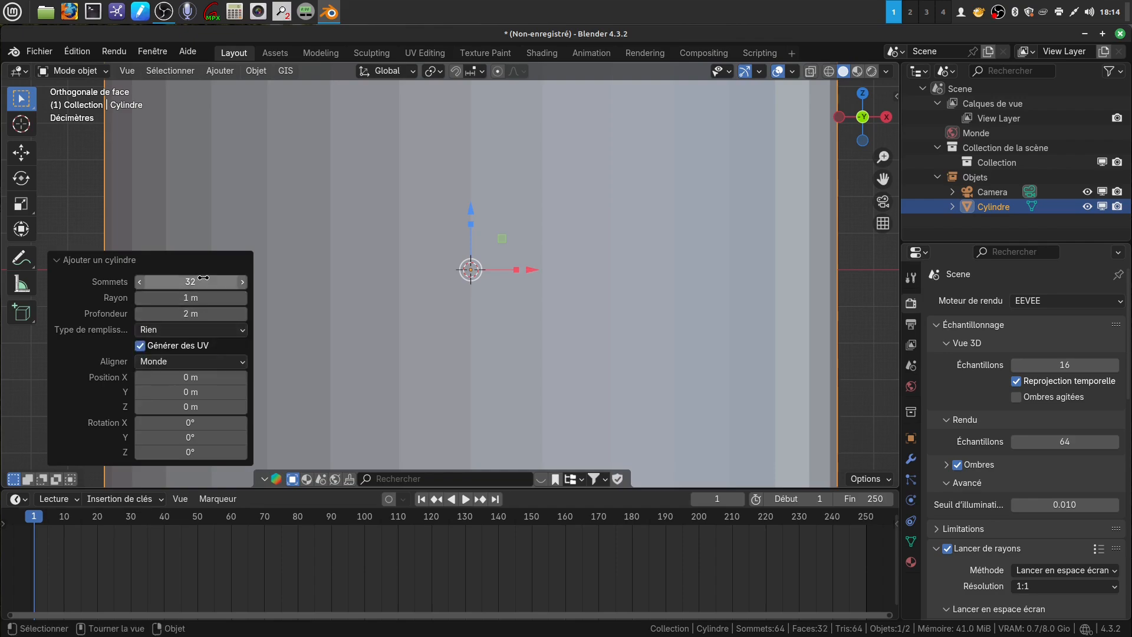
left_click_drag(203, 277, 471, 280)
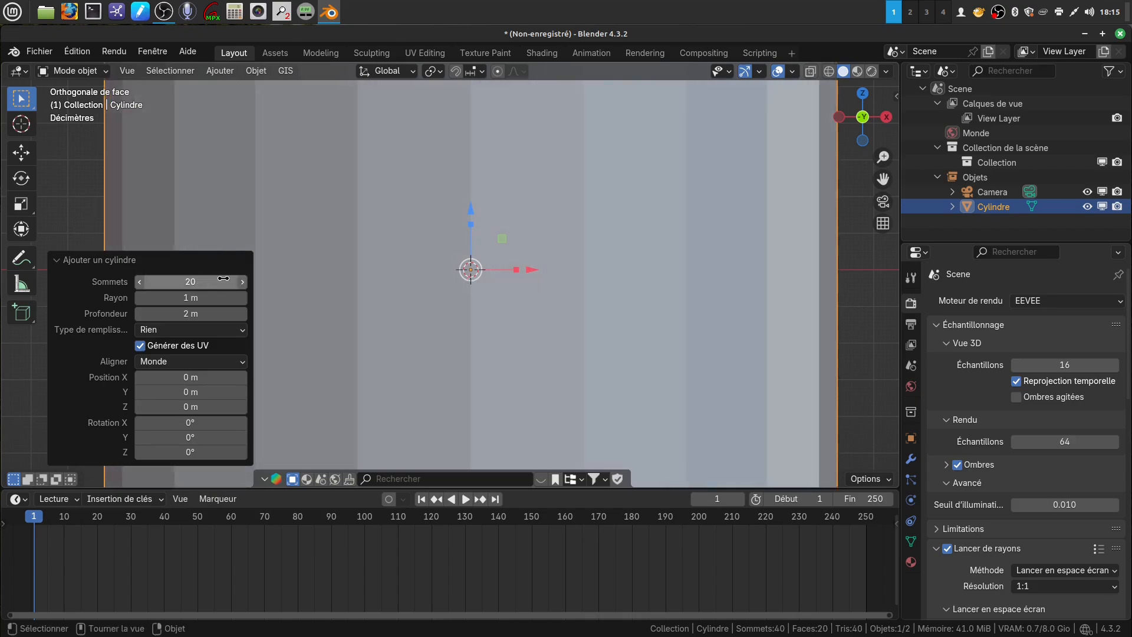
In Edit Mode, stretch the whole cylinder mesh vertically along Z by a factor of about 1.46
scroll(575, 276, "down", 5)
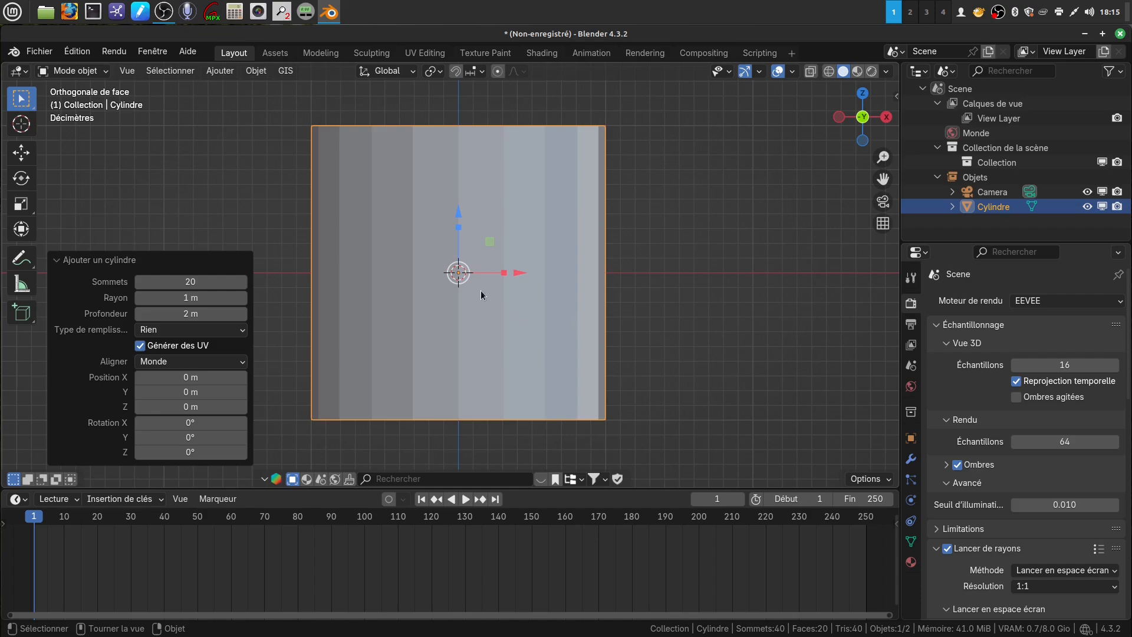
mouse_move(515, 363)
middle_mouse_down("shift")
mouse_move(519, 335)
mouse_move(530, 373)
middle_mouse_up("shift")
key("Tab")
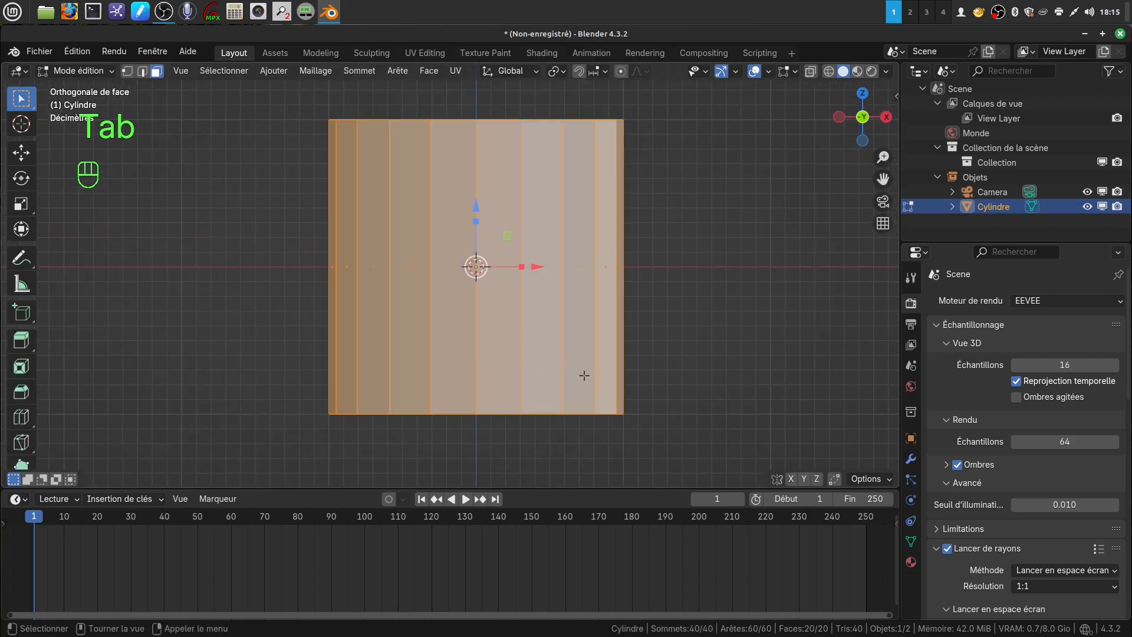
scroll(503, 238, "down", 2)
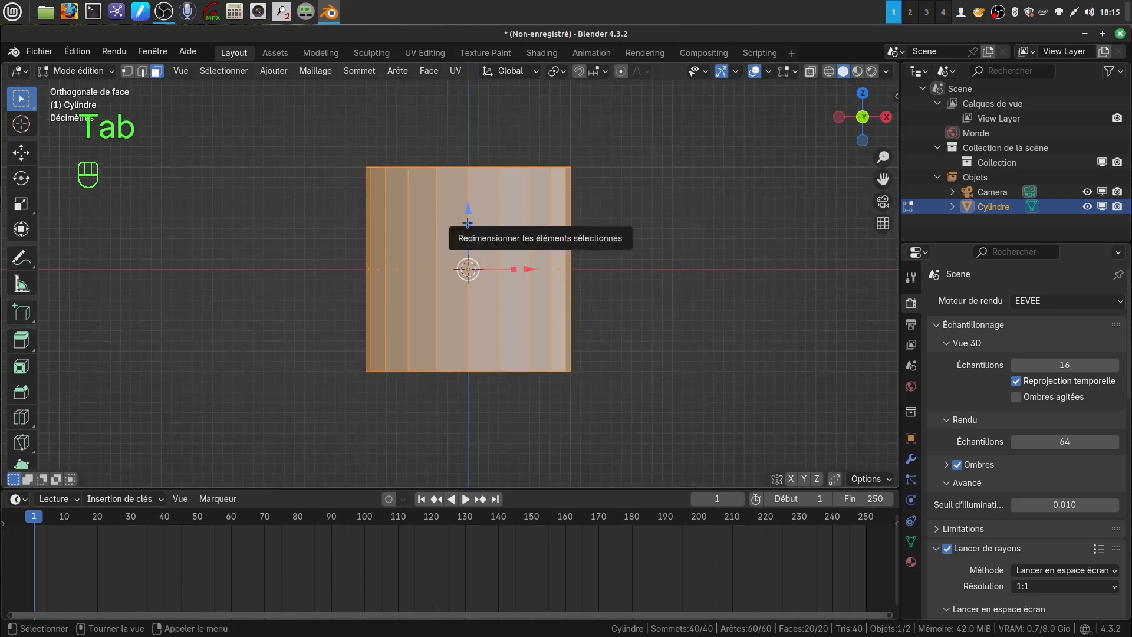
left_click_drag(468, 224, 468, 204)
Select the cylinder's bottom edge loop and scale it down to about 0.713 to taper the shape into a cup
middle_click_drag(554, 312, 475, 349)
key("2")
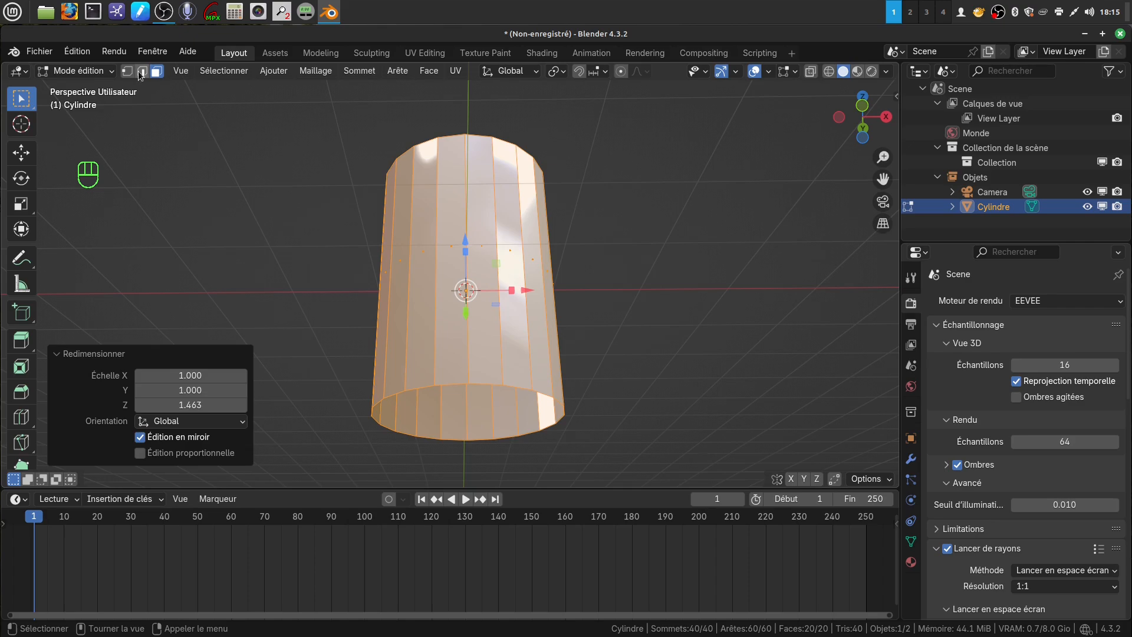
left_click(481, 384, "alt")
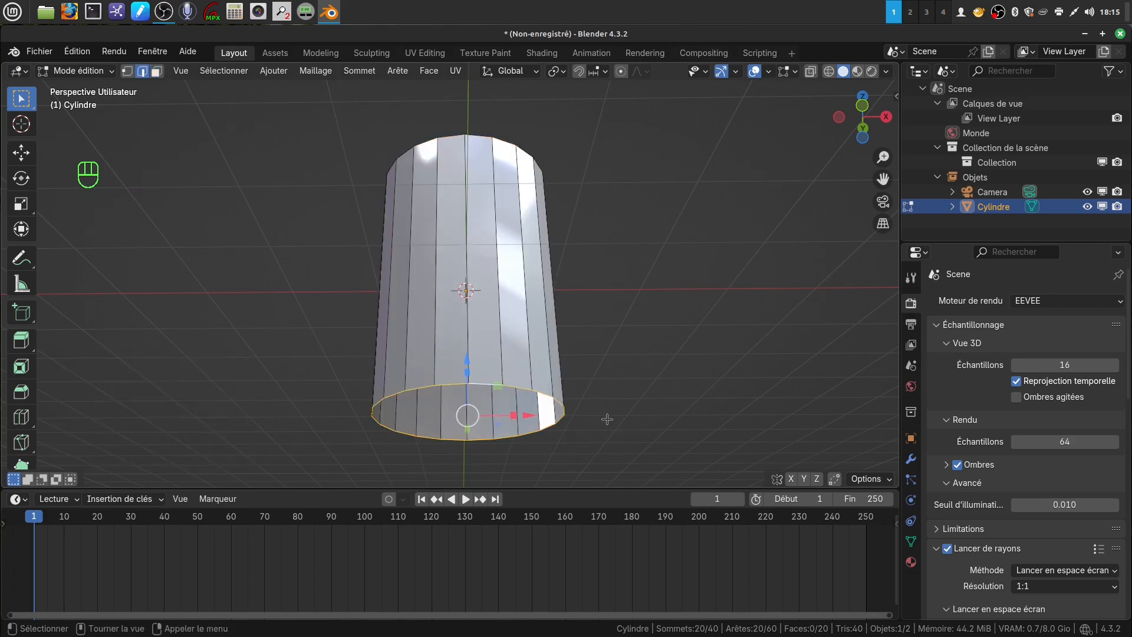
key("s")
left_click(570, 423)
Extrude the bottom edge loop inward at a scale of about 0.226 and close the remaining hole with a grid fill
scroll(577, 291, "down", 3)
middle_click_drag(577, 291, 574, 353)
scroll(578, 354, "up", 4)
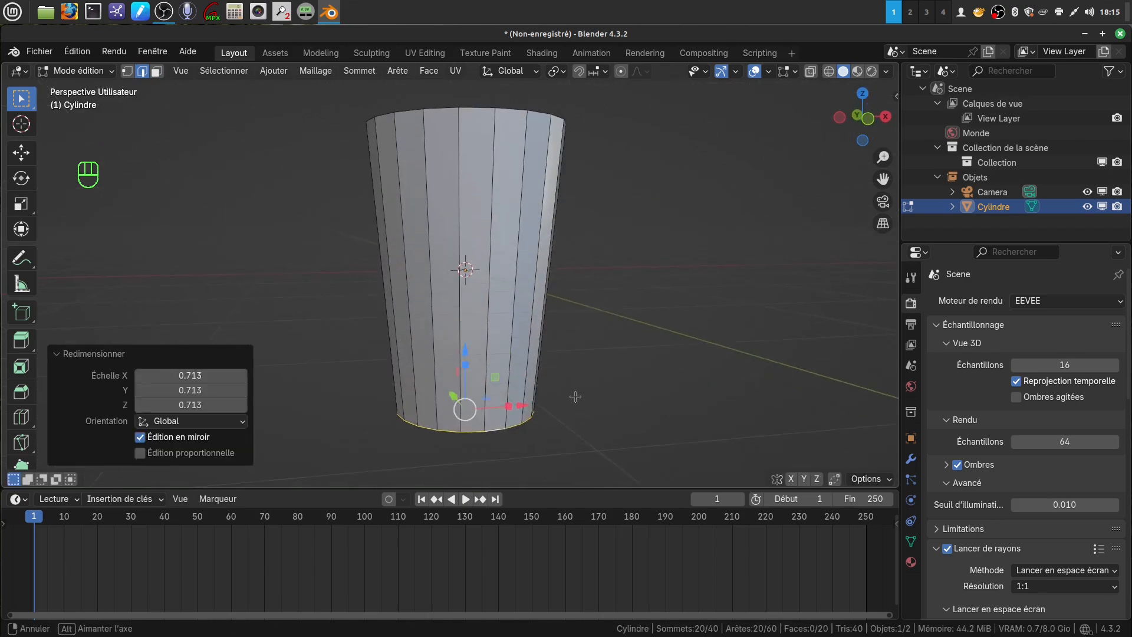
middle_click_drag(587, 313, 575, 312)
key("e")
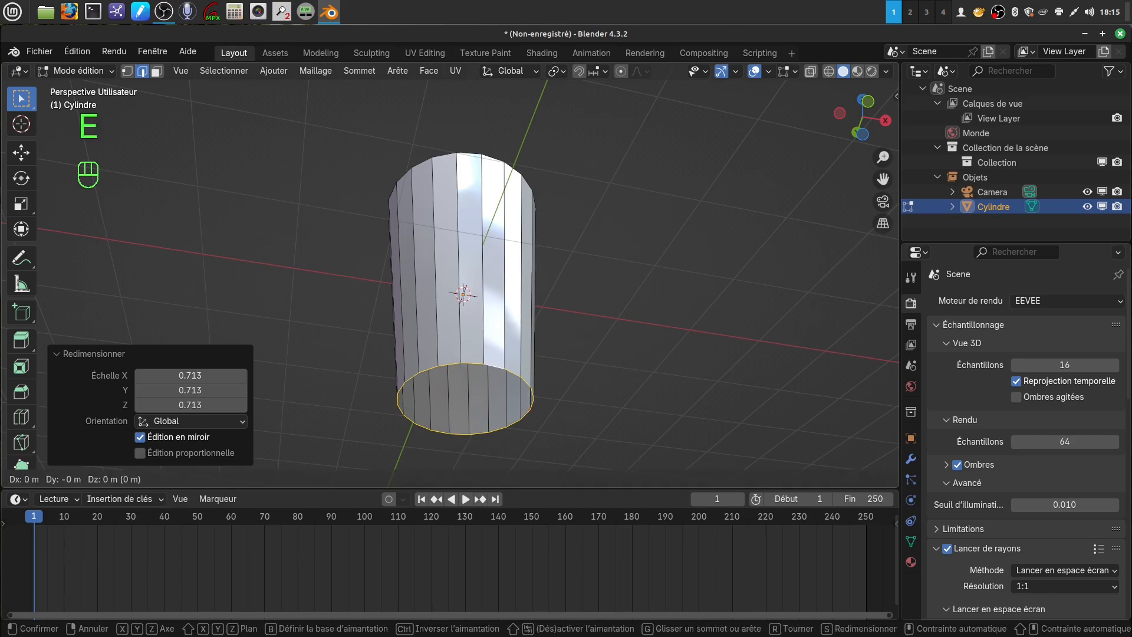
key("s")
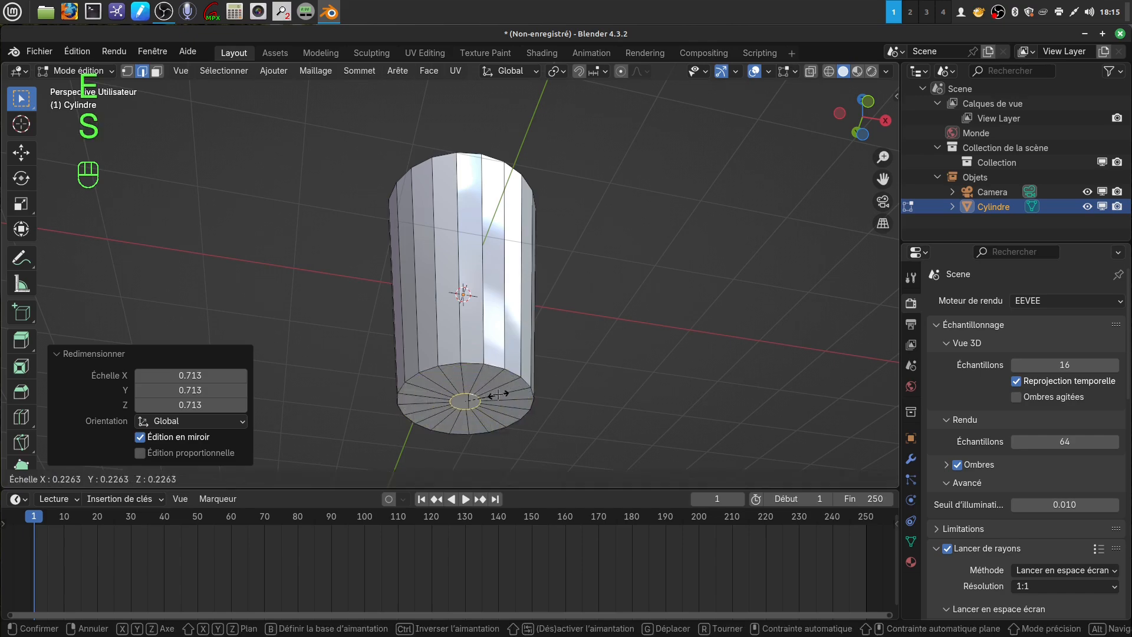
left_click(498, 395)
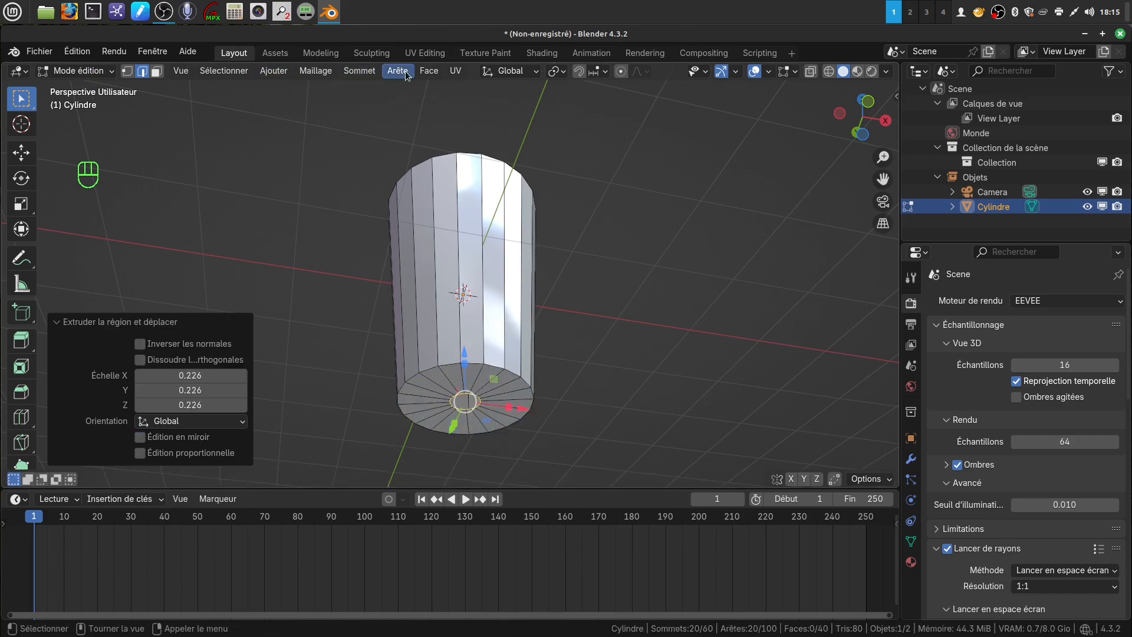
left_click(428, 71)
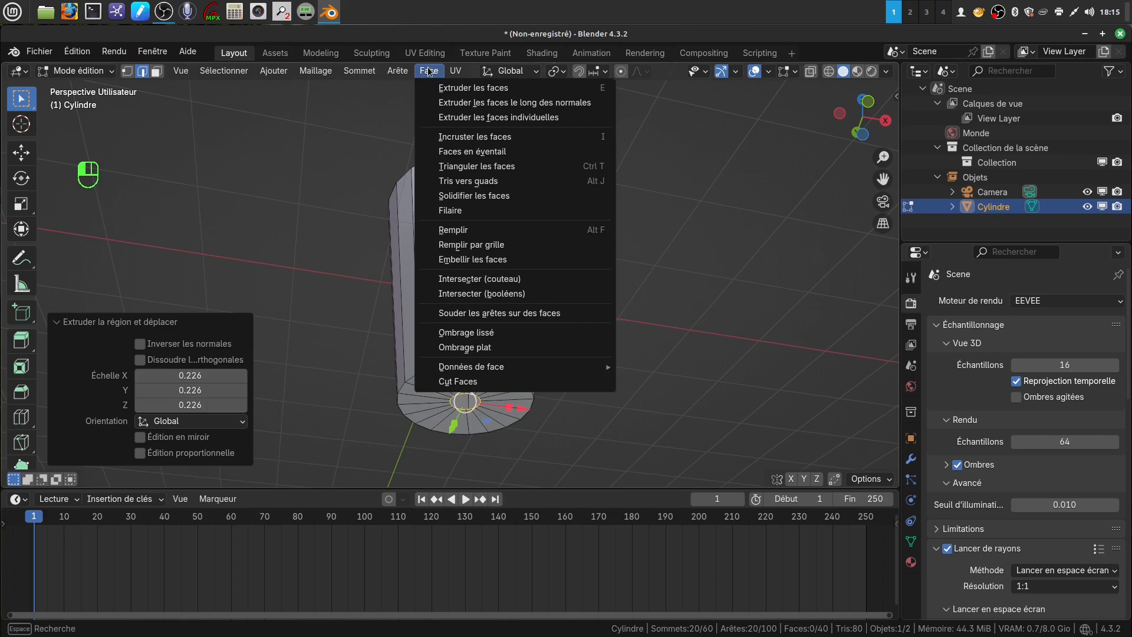
left_click(507, 246)
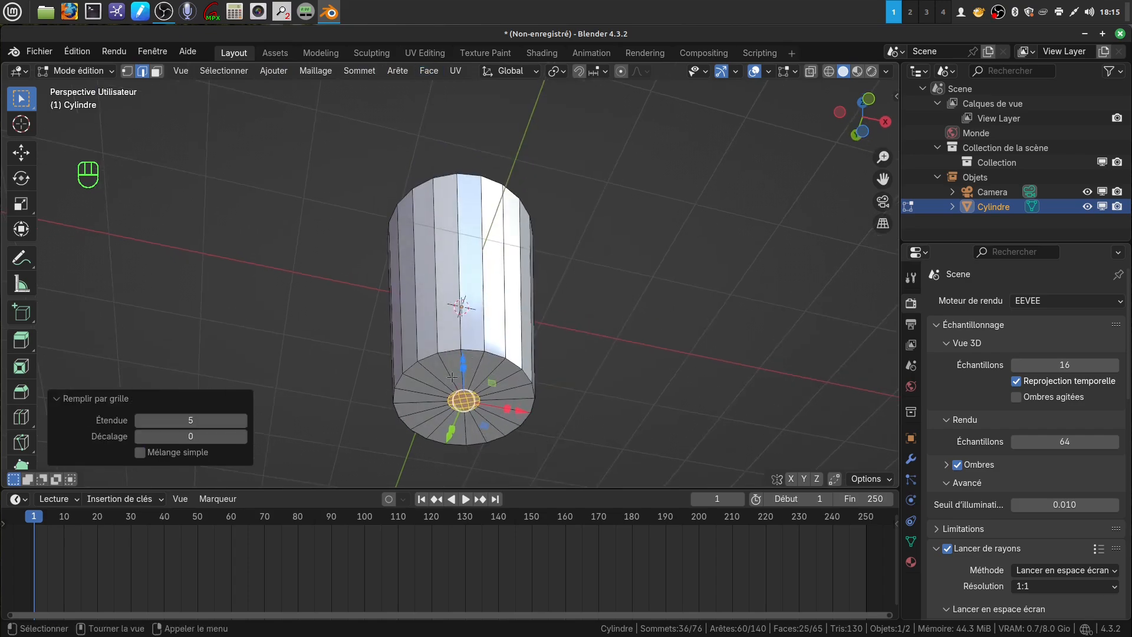
Bevel the outer bottom edge loop by about 0.128 m with 2 segments and return to Object Mode
left_click(429, 354, "alt")
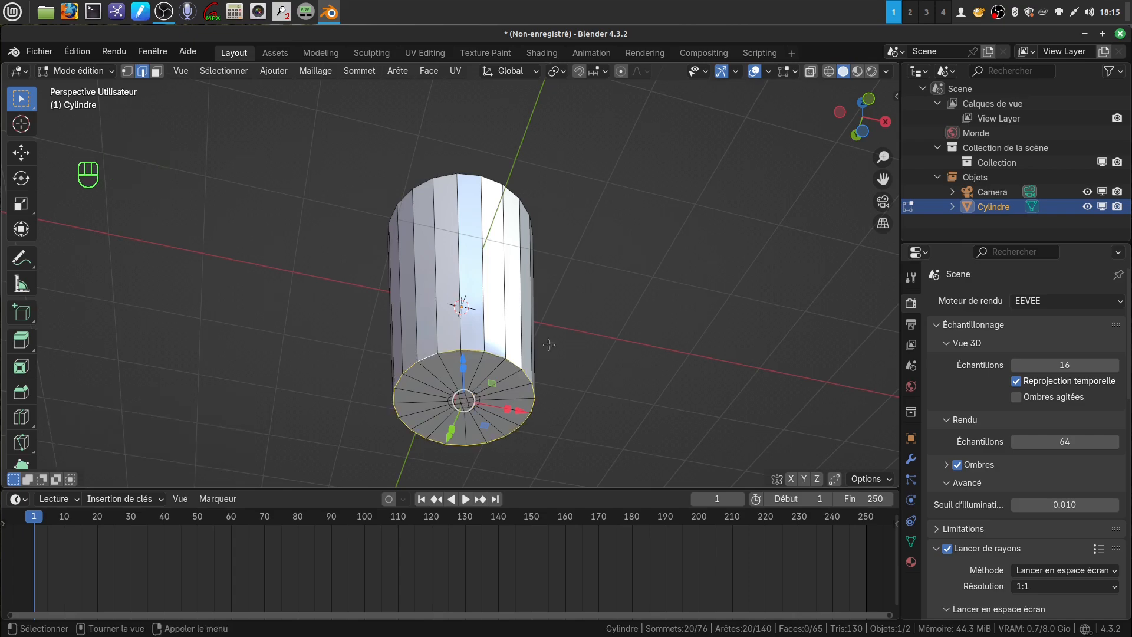
key("ctrl+b")
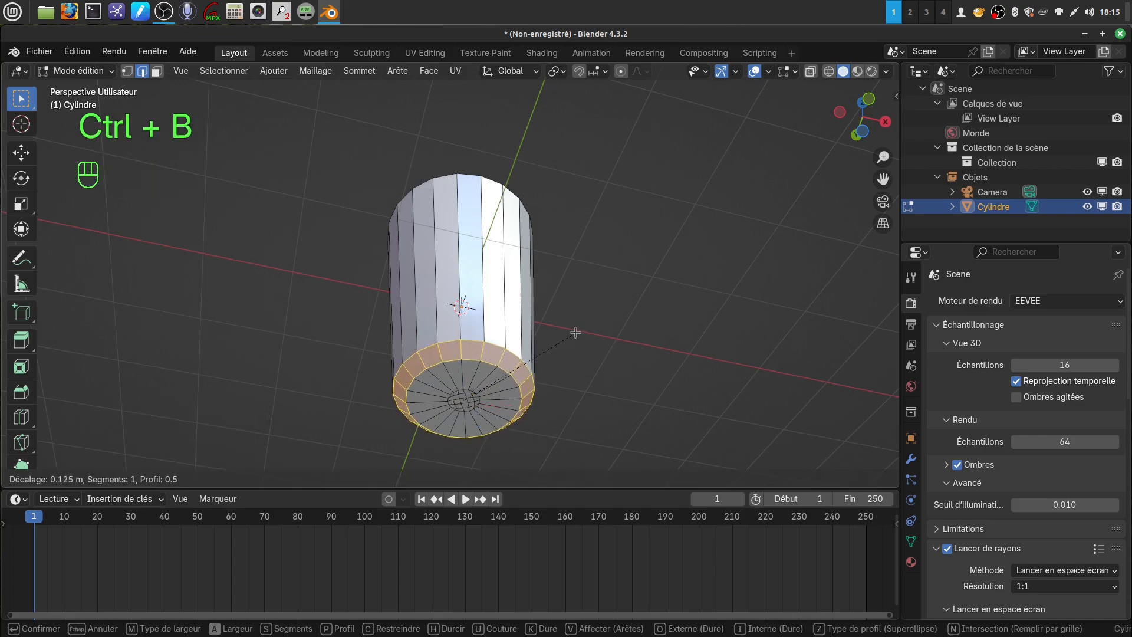
scroll(575, 332, "up", 1)
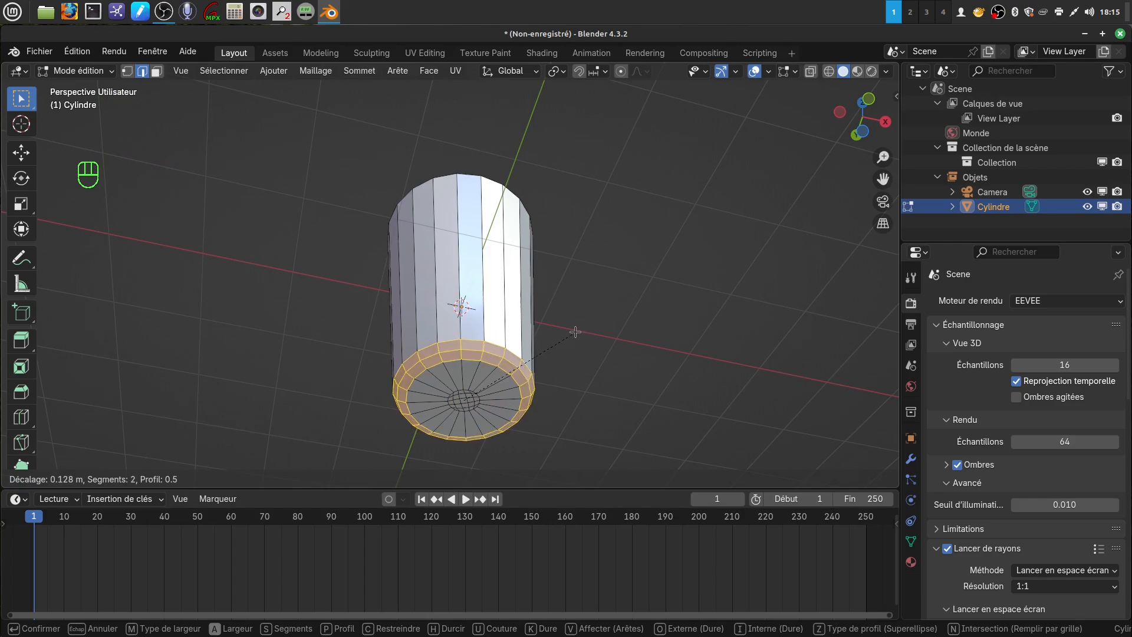
left_click(575, 331)
middle_click_drag(582, 303, 530, 340)
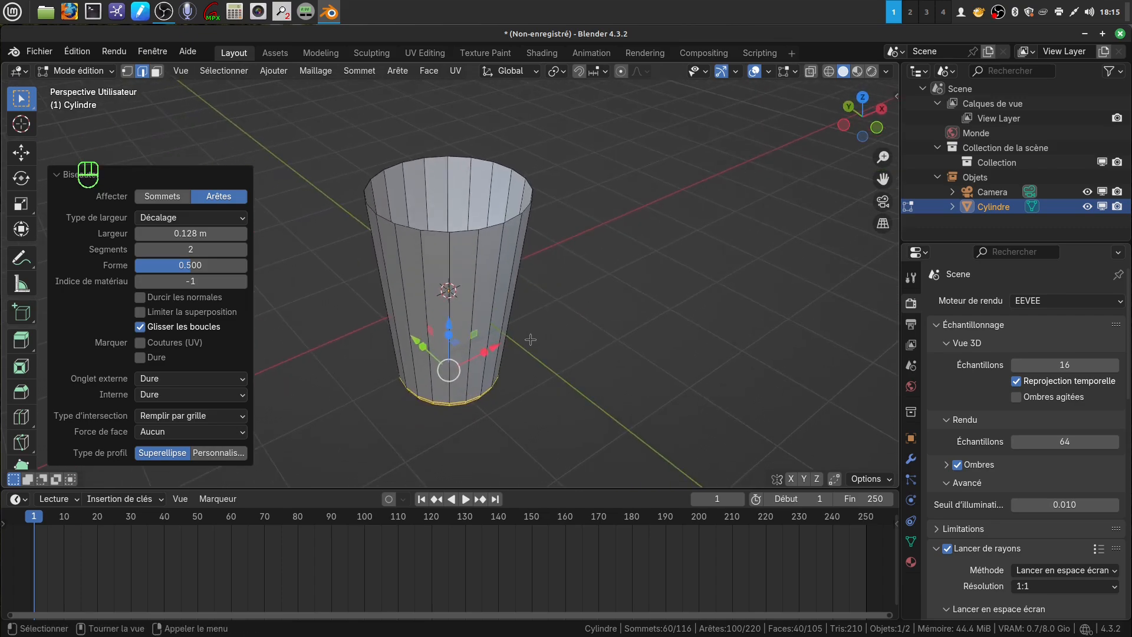
key("Tab")
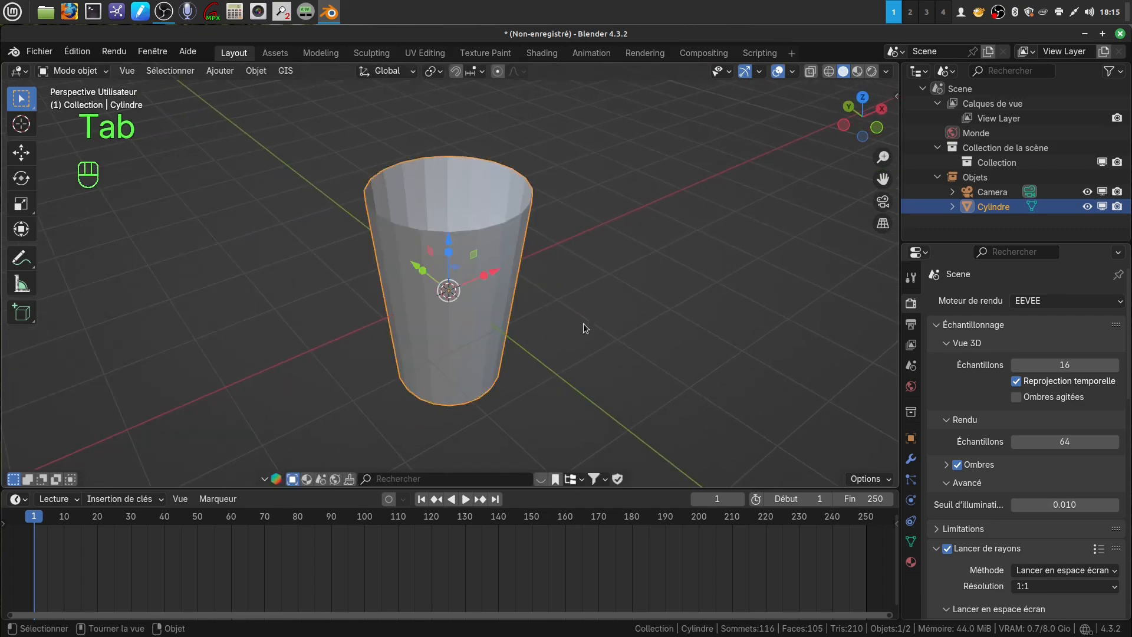
Add a Solidify modifier to the cup with a thickness of 0.09 m and even thickness enabled
left_click(911, 458)
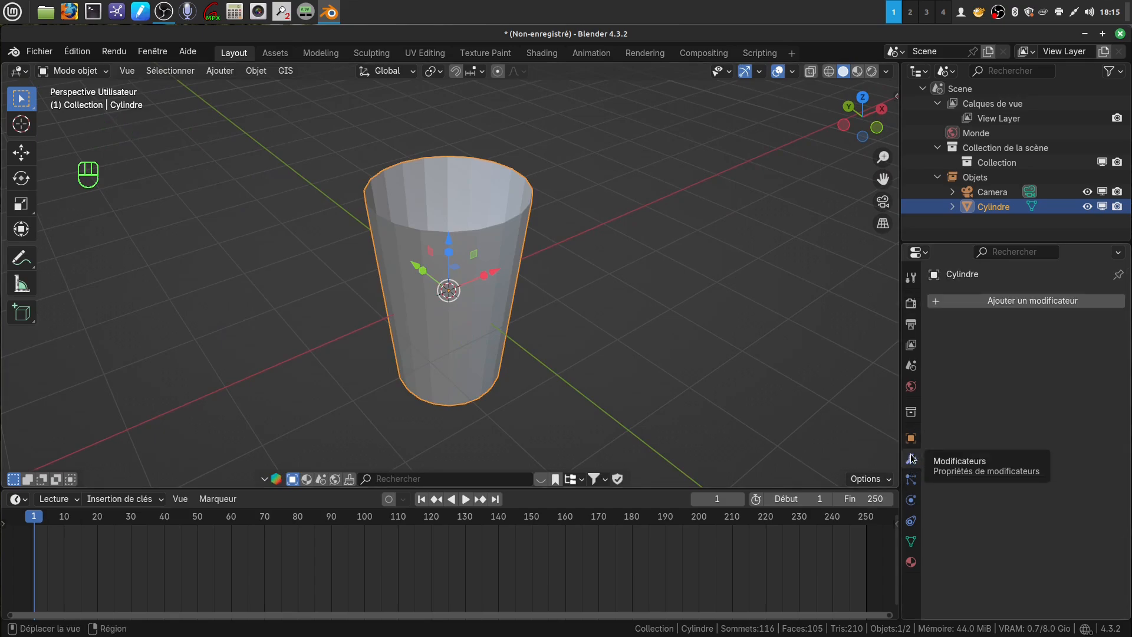
left_click(982, 300)
mouse_move(928, 347)
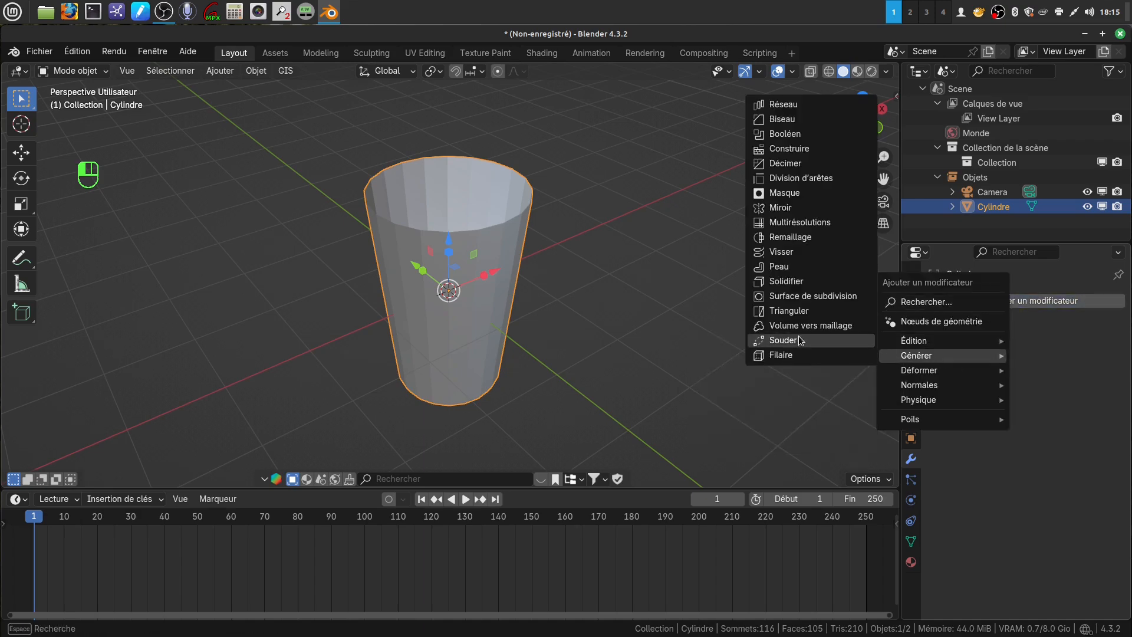
left_click(798, 281)
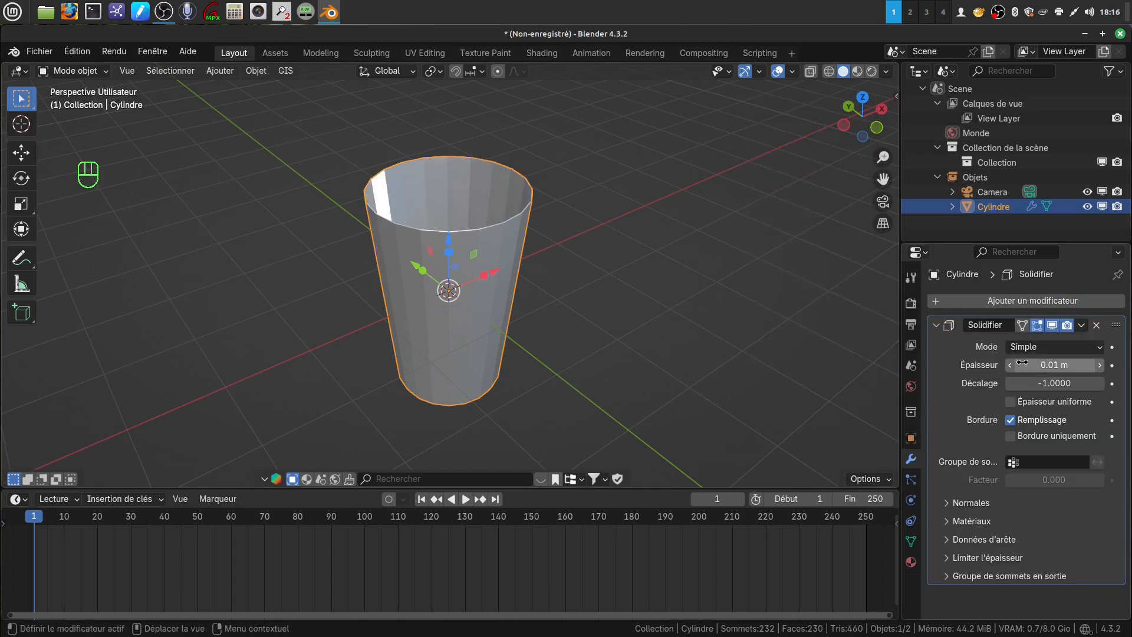
left_click_drag(1053, 365, 1076, 365)
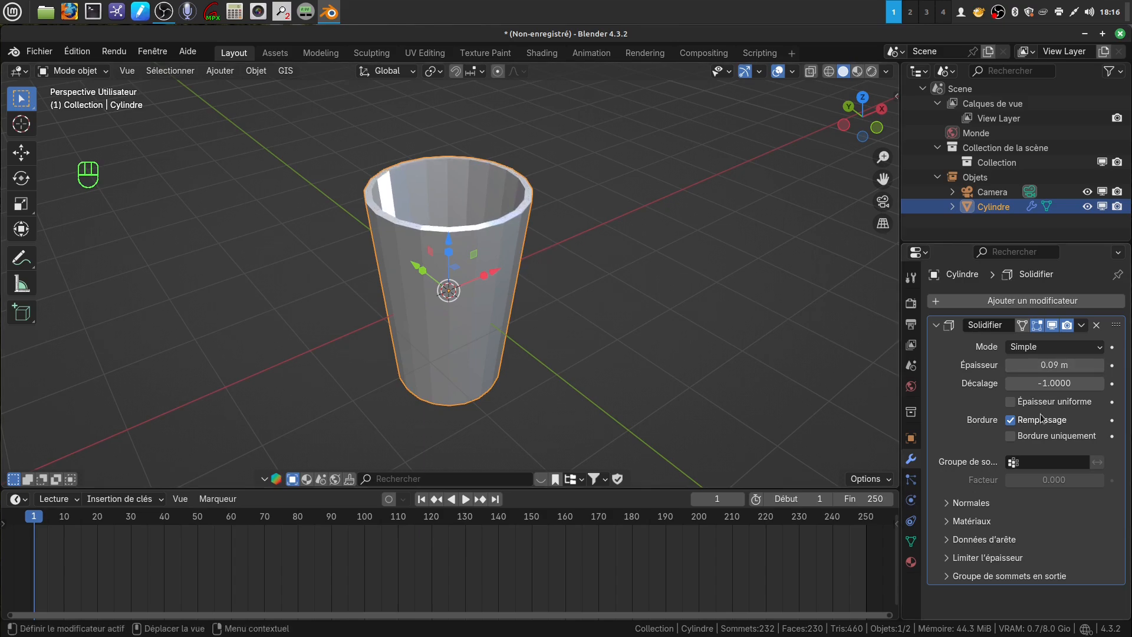
left_click(1010, 402)
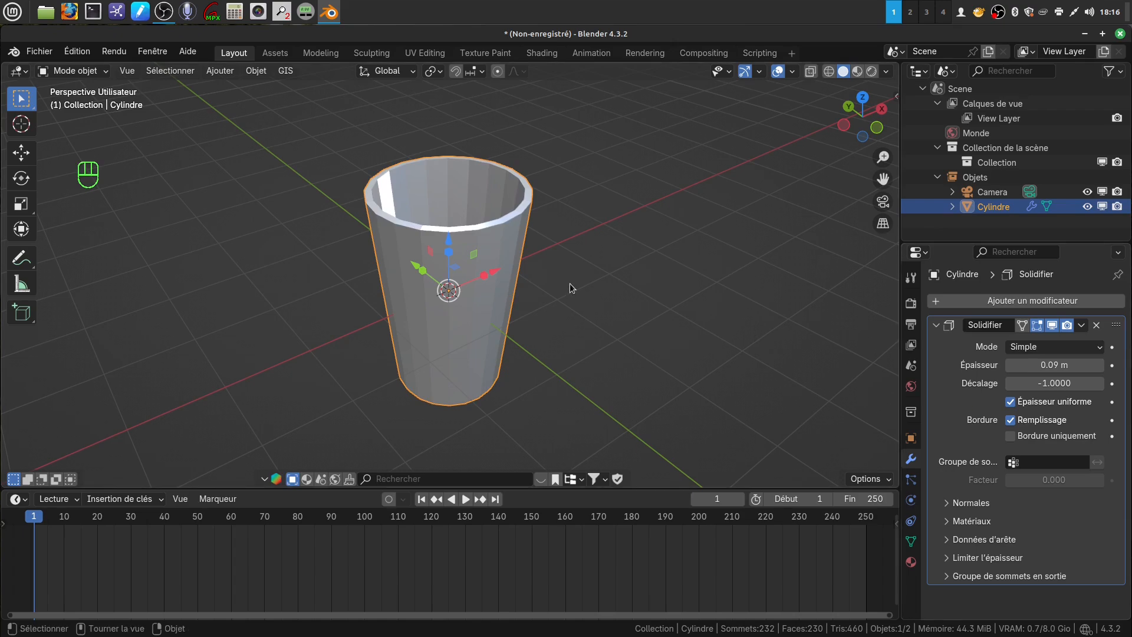
Apply the Solidify modifier to the cup's mesh
middle_click_drag(569, 283, 592, 249)
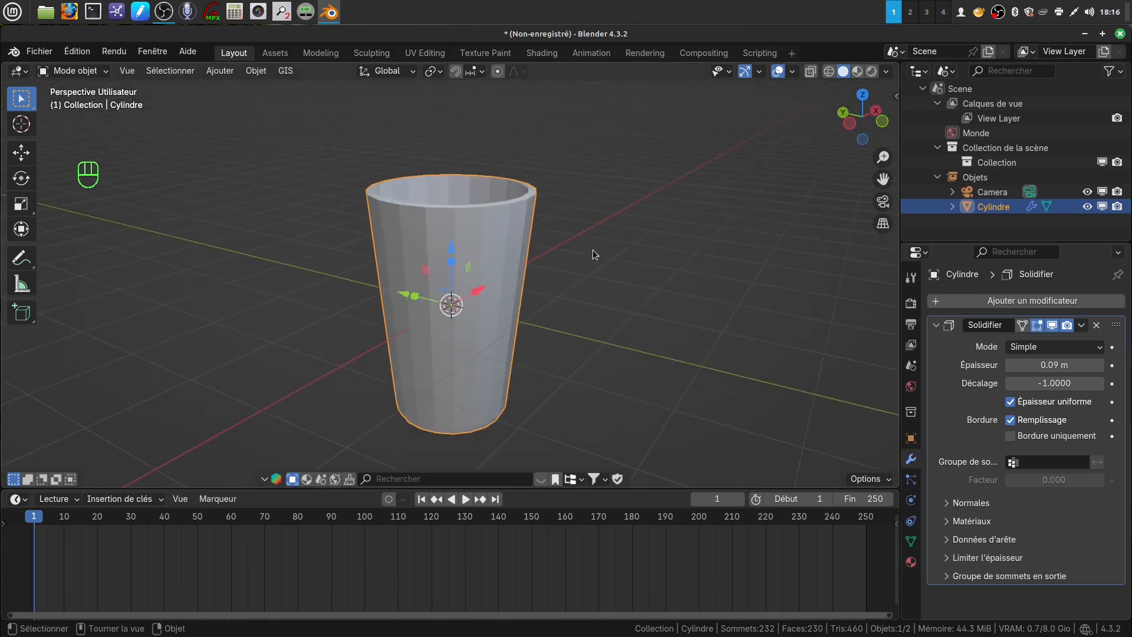
left_click(1082, 325)
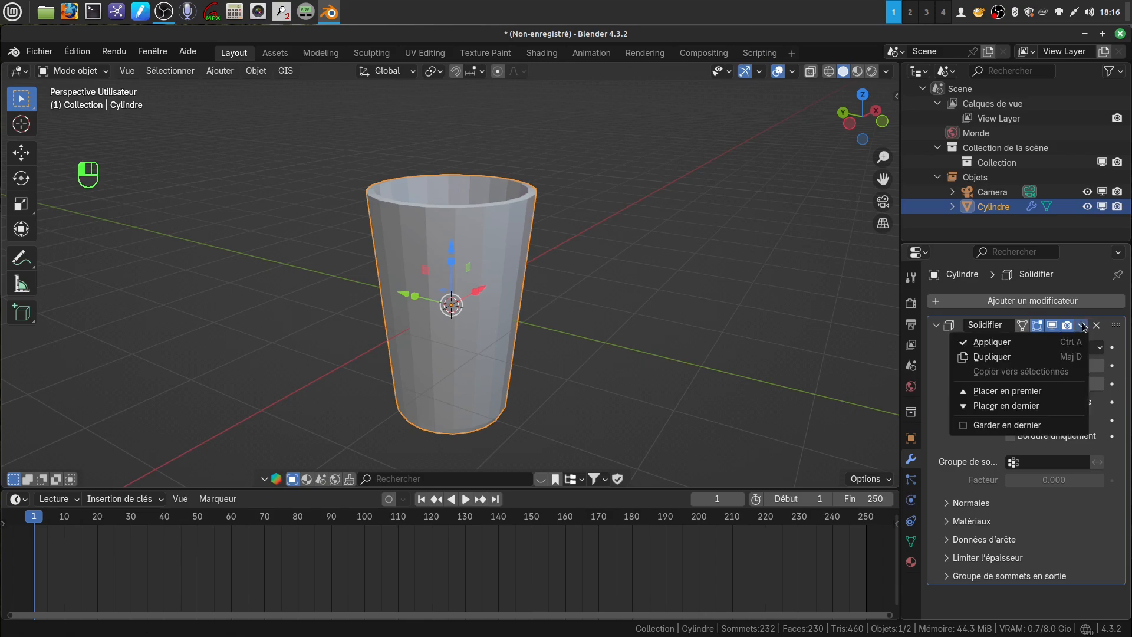
left_click(993, 342)
Bevel the inner and outer edge loops of the cup's rim by about 0.0312 m with 2 segments
middle_click_drag(504, 224, 541, 261)
scroll(519, 277, "up", 3)
middle_click_drag(501, 297, 522, 342, "shift")
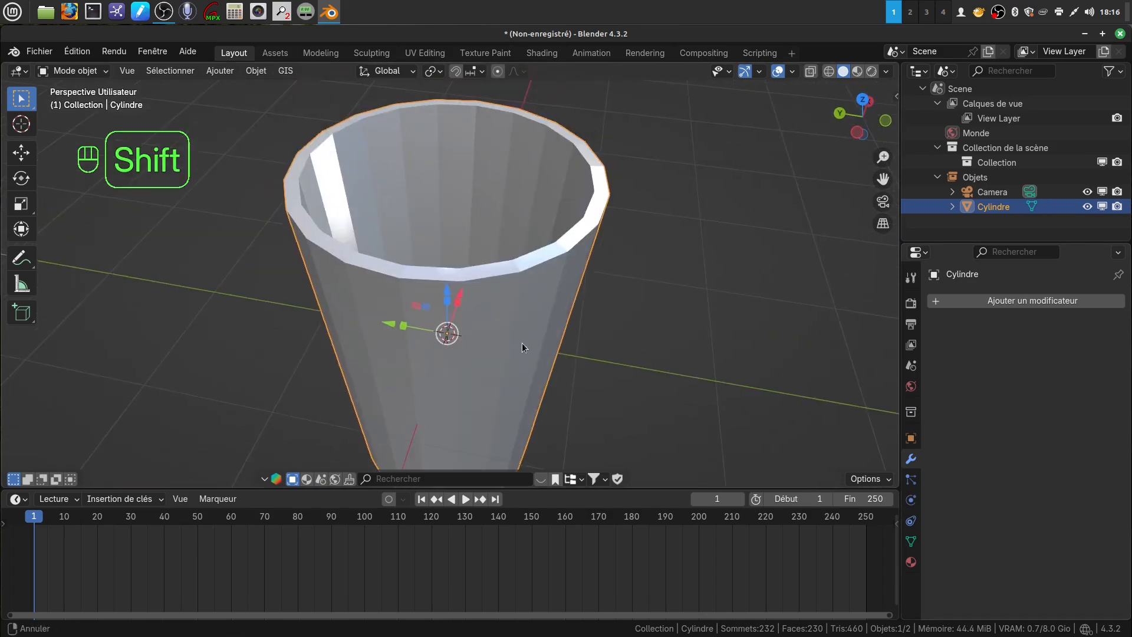
key("Tab")
scroll(528, 333, "up", 3)
middle_click_drag(590, 352, 614, 348)
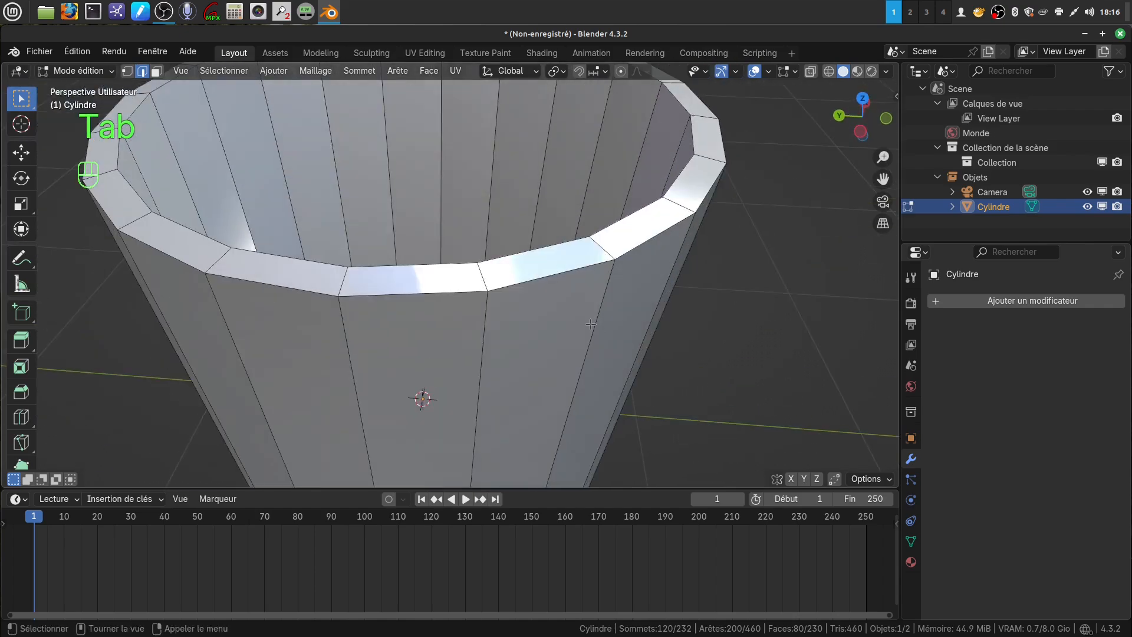
left_click(500, 259, "alt")
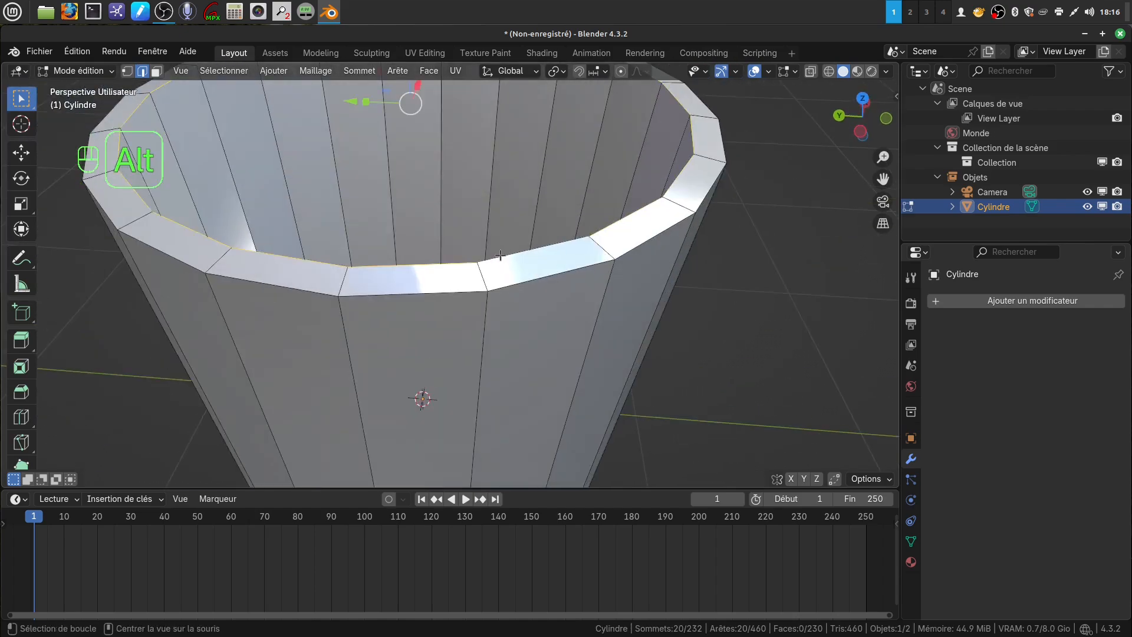
left_click(528, 279, "alt+shift")
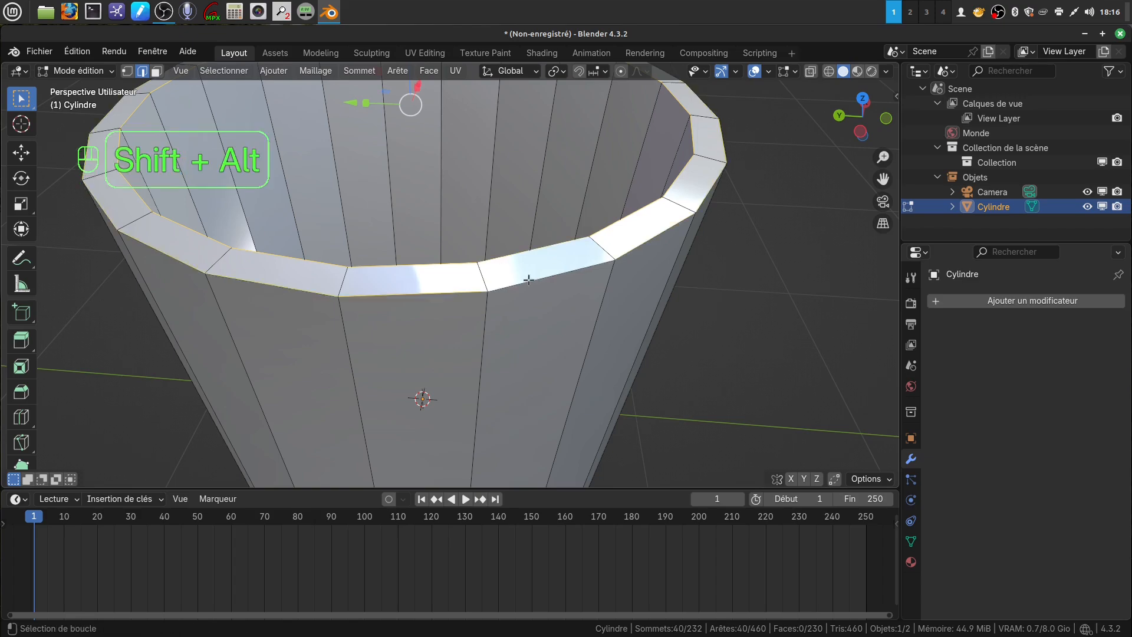
scroll(543, 289, "down", 3)
middle_click_drag(543, 288, 582, 297)
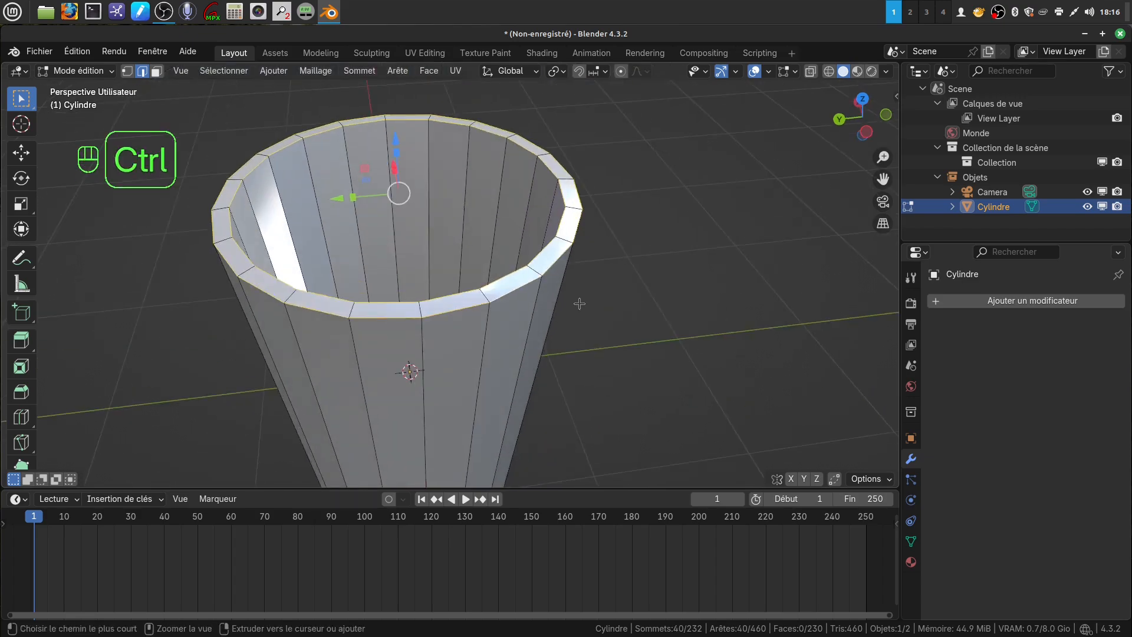
key("ctrl+b")
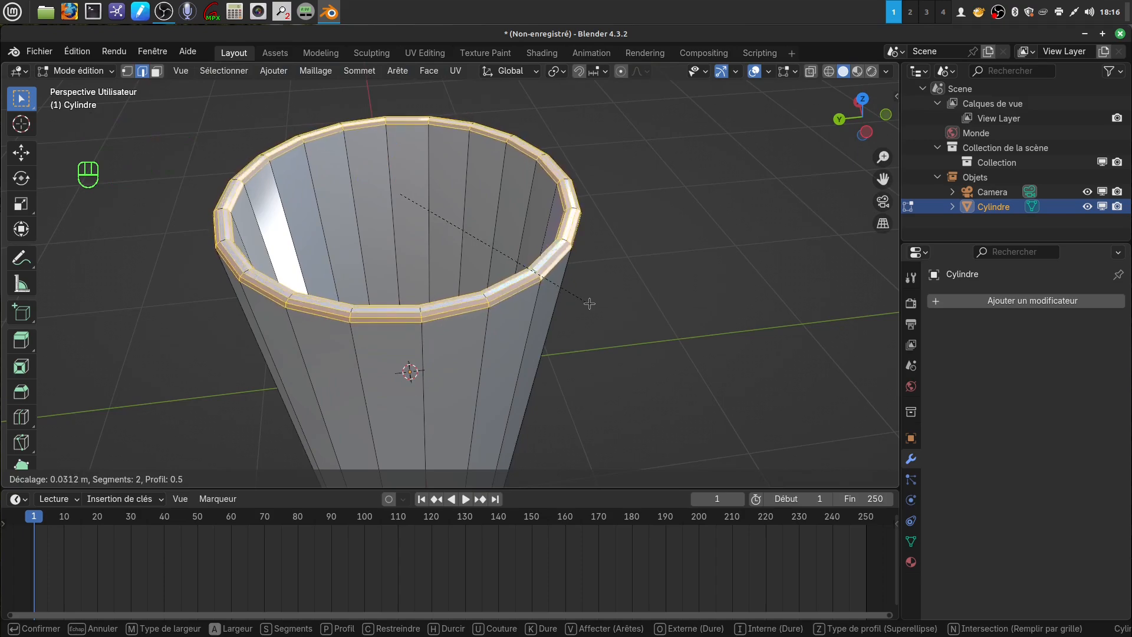
left_click(590, 304)
Return to Object Mode and shade the cup smooth
mouse_move(570, 298)
middle_mouse_down()
mouse_move(563, 348)
mouse_move(553, 287)
middle_mouse_up()
scroll(553, 287, "down", 3)
scroll(528, 331, "down", 2)
middle_click_drag(494, 376, 540, 323, "shift")
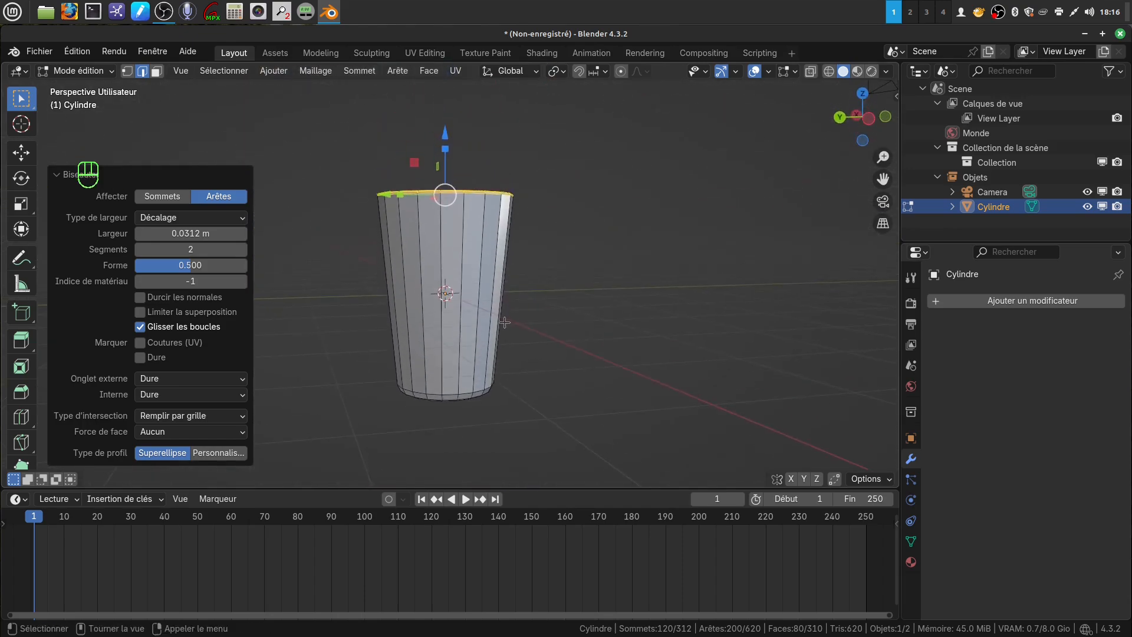
key("Tab")
right_click(491, 221)
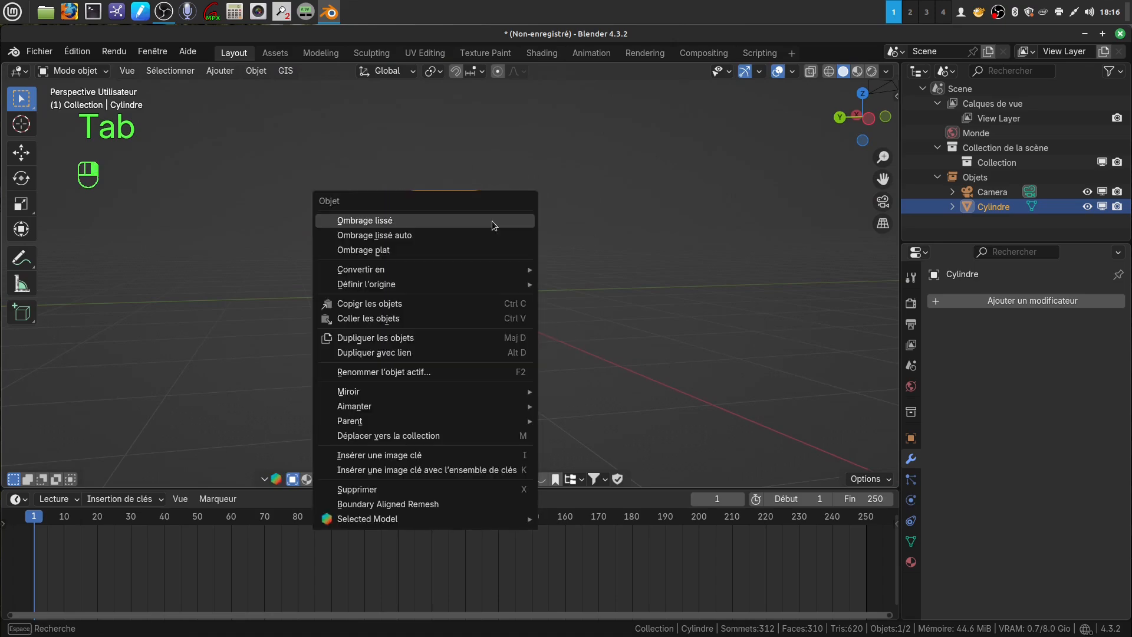
left_click(464, 221)
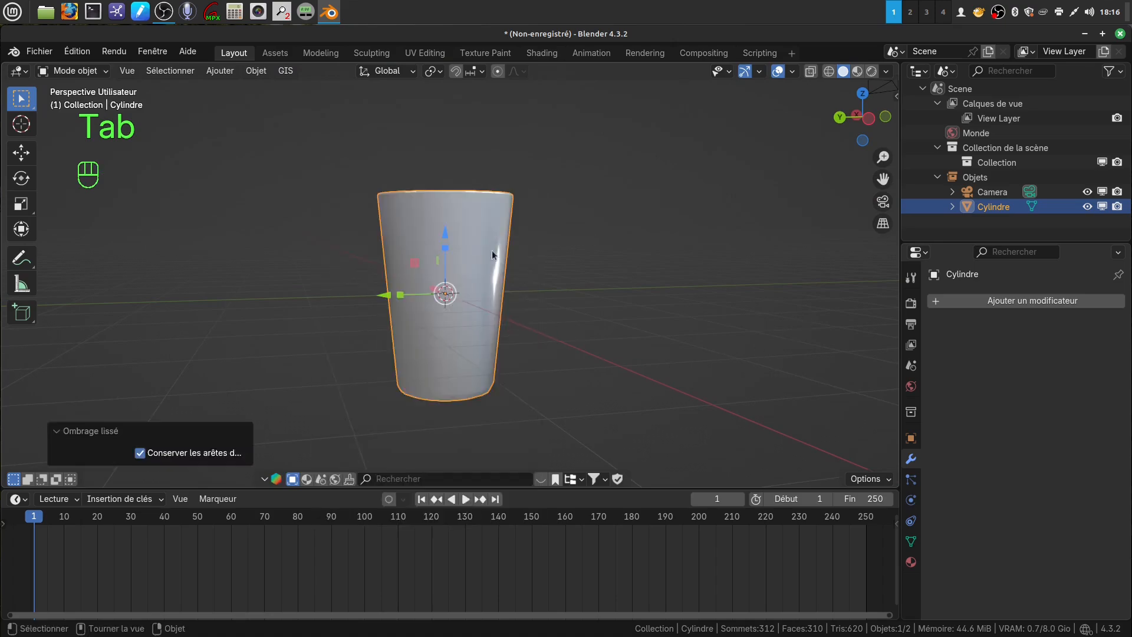
Add a Subdivision Surface modifier to the cup with a viewport level of 2
left_click(989, 302)
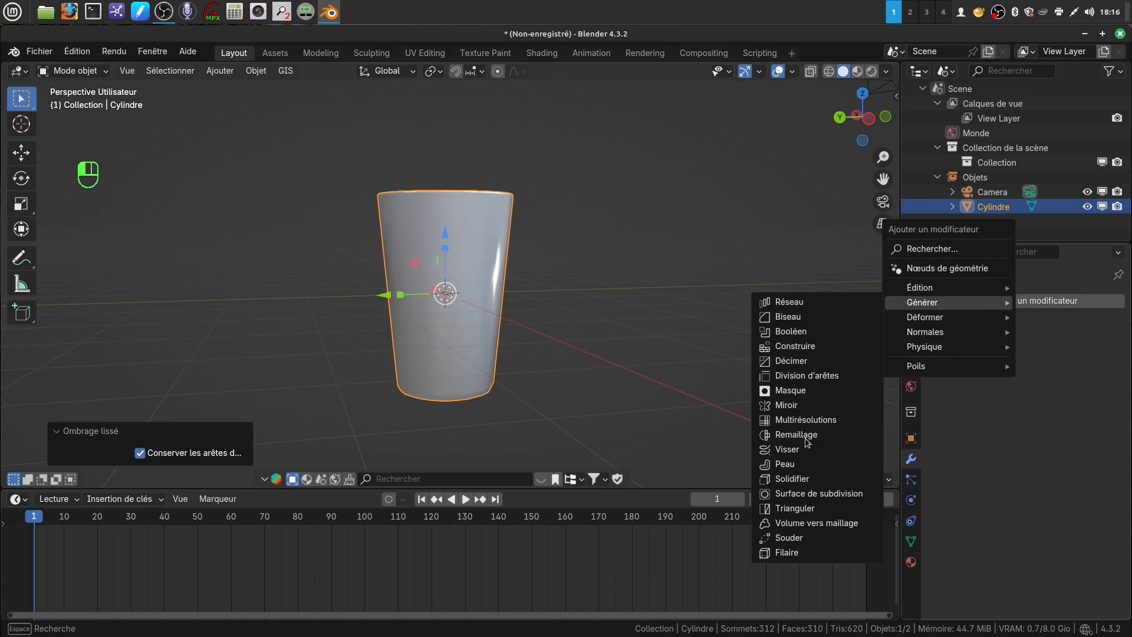
left_click(848, 493)
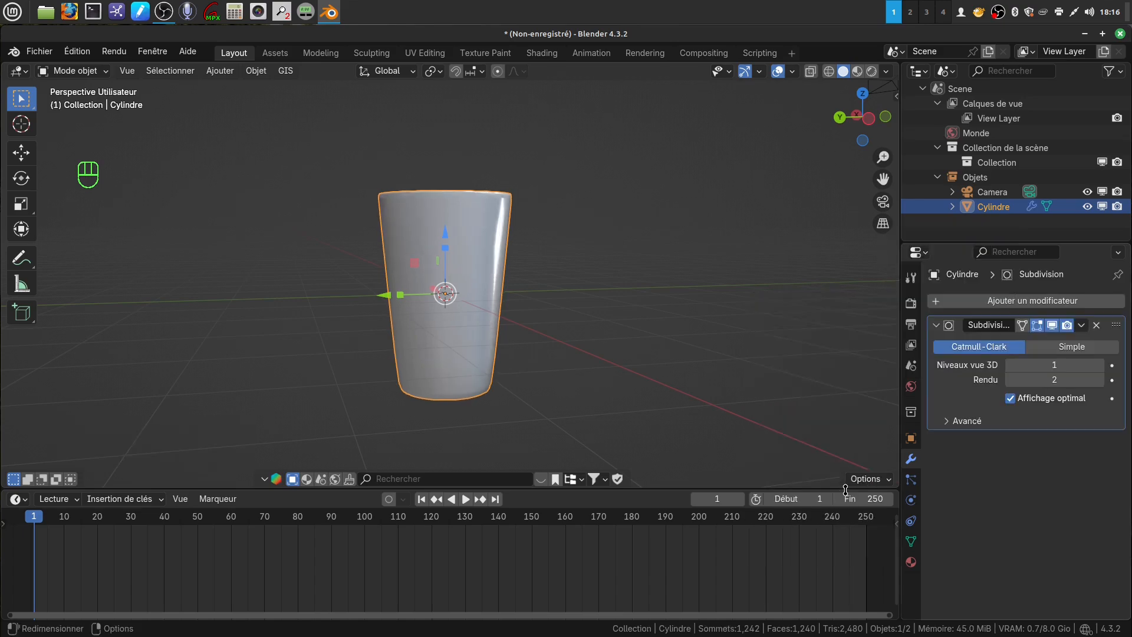
left_click(1100, 366)
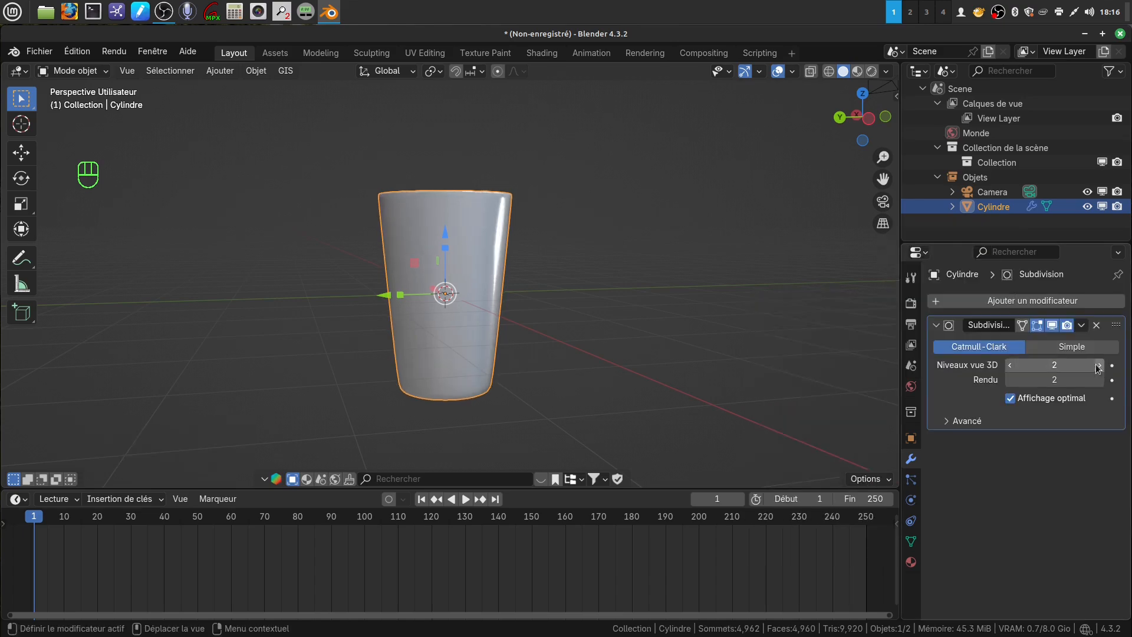
Apply the Subdivision Surface modifier to the cup's mesh
scroll(566, 250, "up", 2)
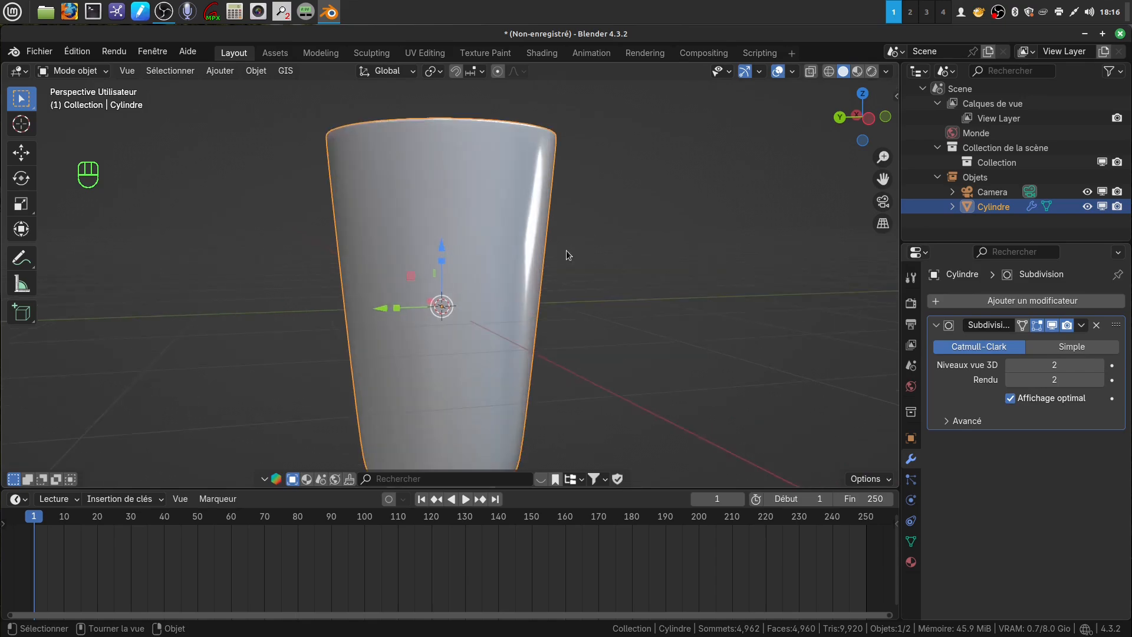
scroll(566, 250, "down", 3)
middle_click_drag(571, 253, 596, 307)
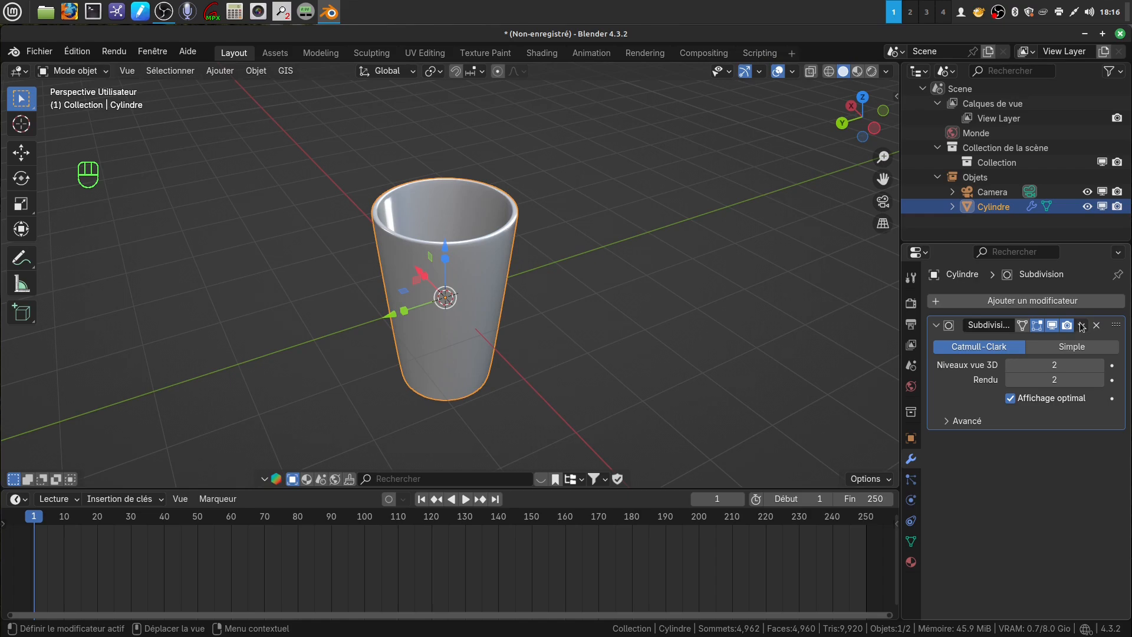
left_click(1082, 327)
left_click(1013, 341)
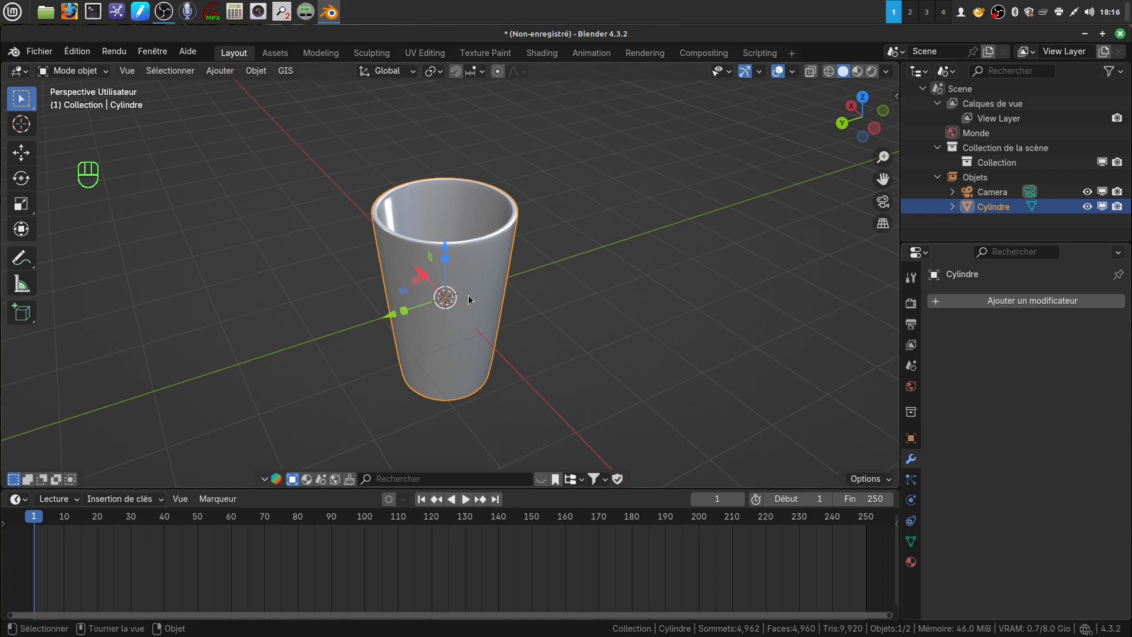
Duplicate the cup in place and move the copy into a new collection with the default name
middle_click_drag(470, 286, 492, 258, "shift")
scroll(496, 330, "up", 2)
scroll(499, 323, "down", 2)
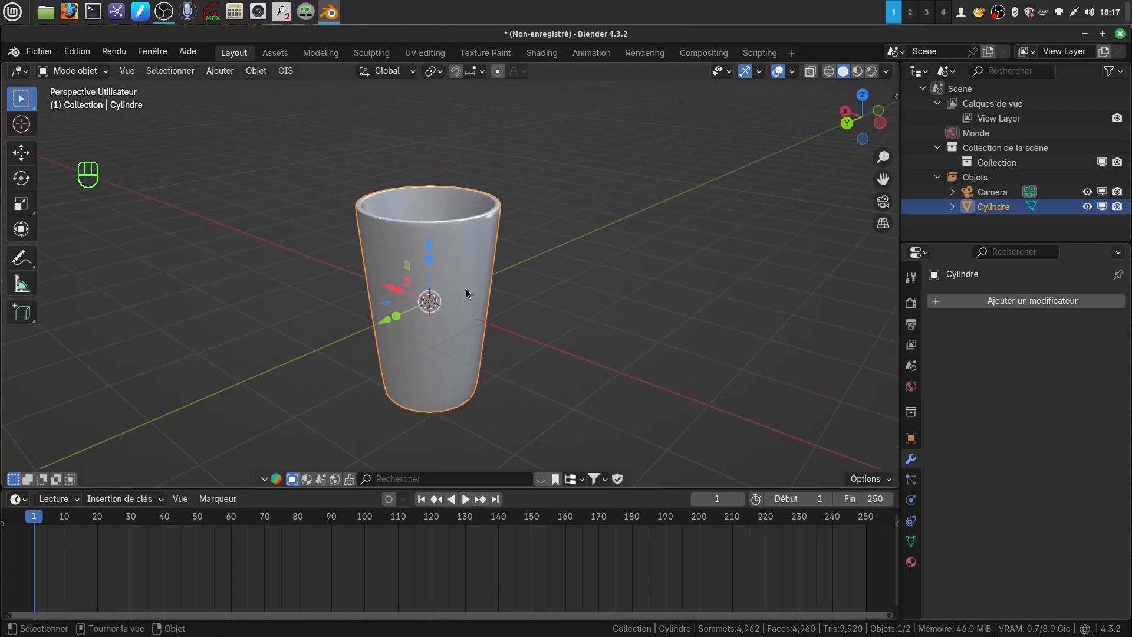
middle_click_drag(465, 288, 445, 251, "shift")
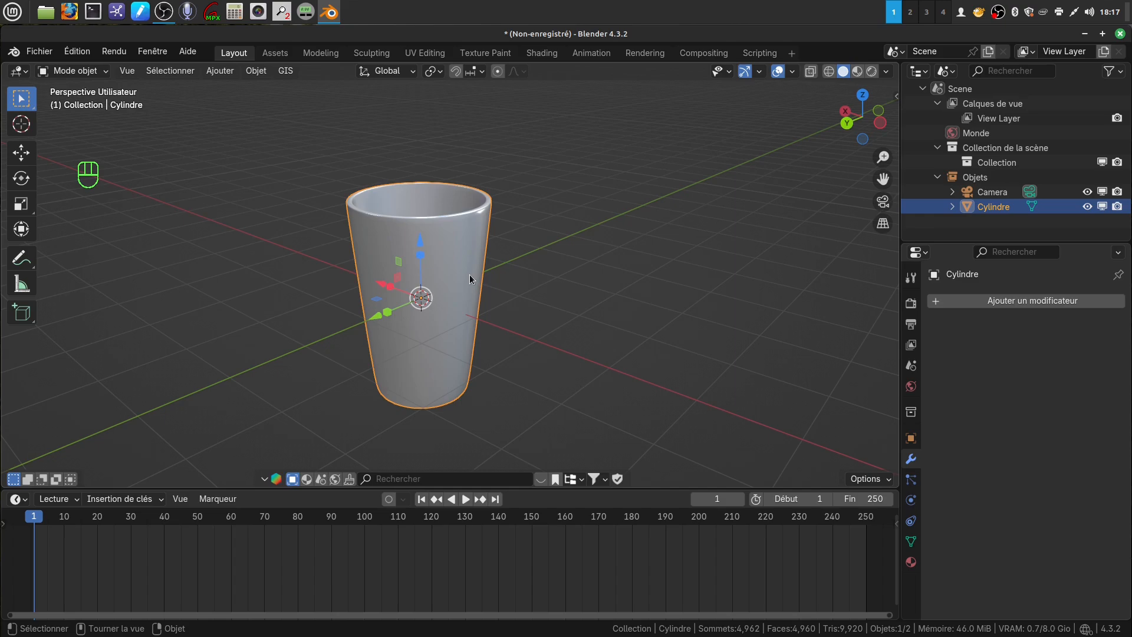
key("shift")
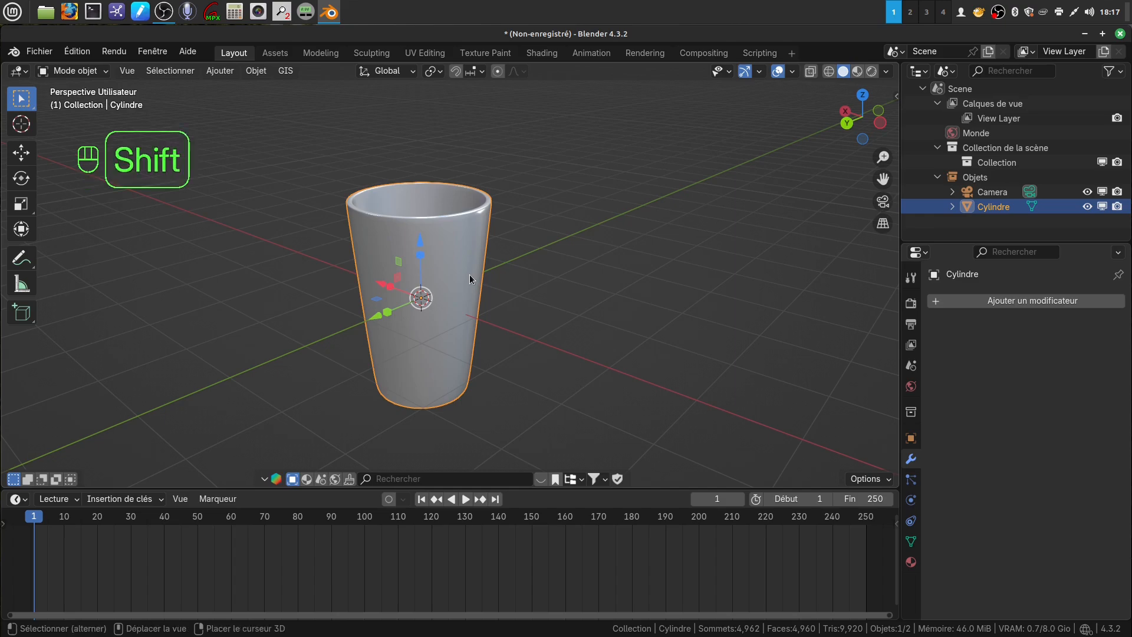
key("shift+d")
right_click(470, 275)
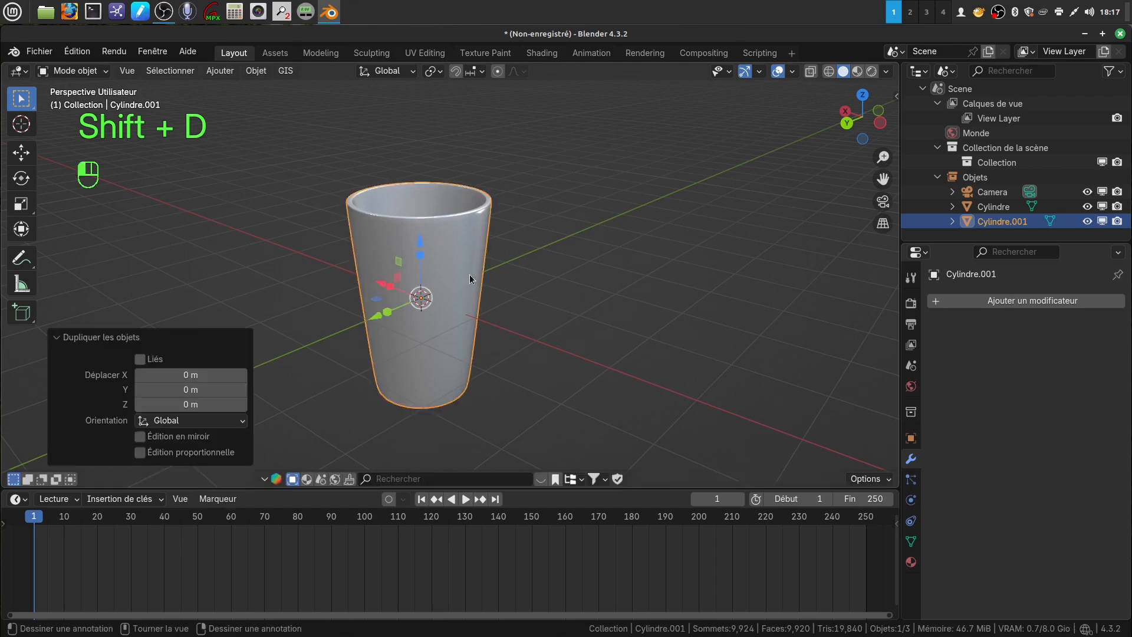
key("m")
left_click(635, 300)
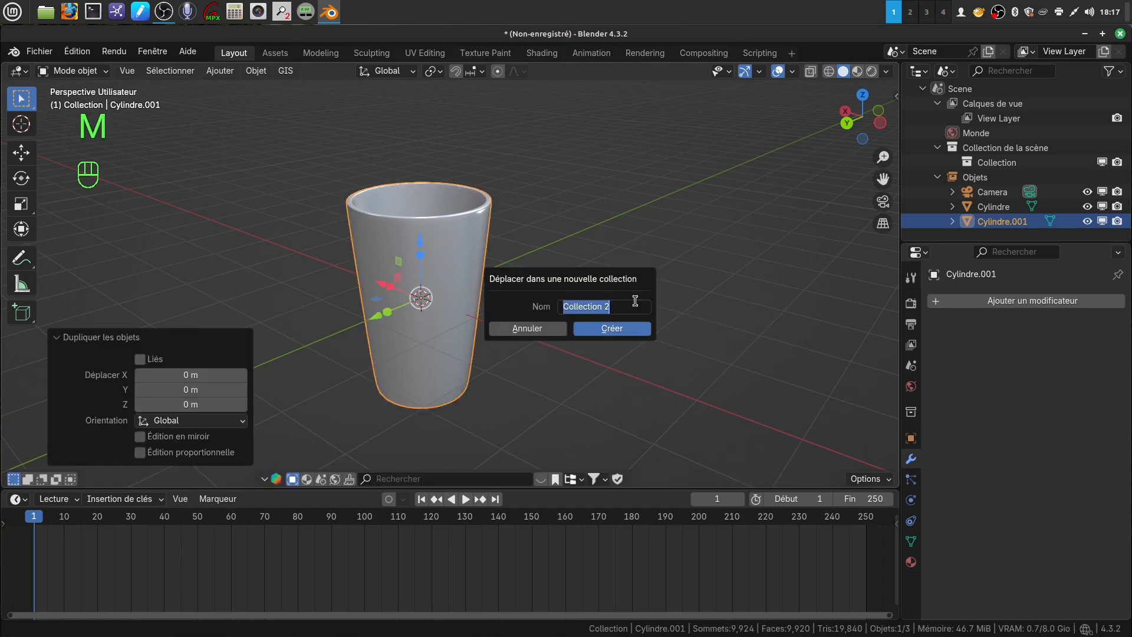
left_click(622, 329)
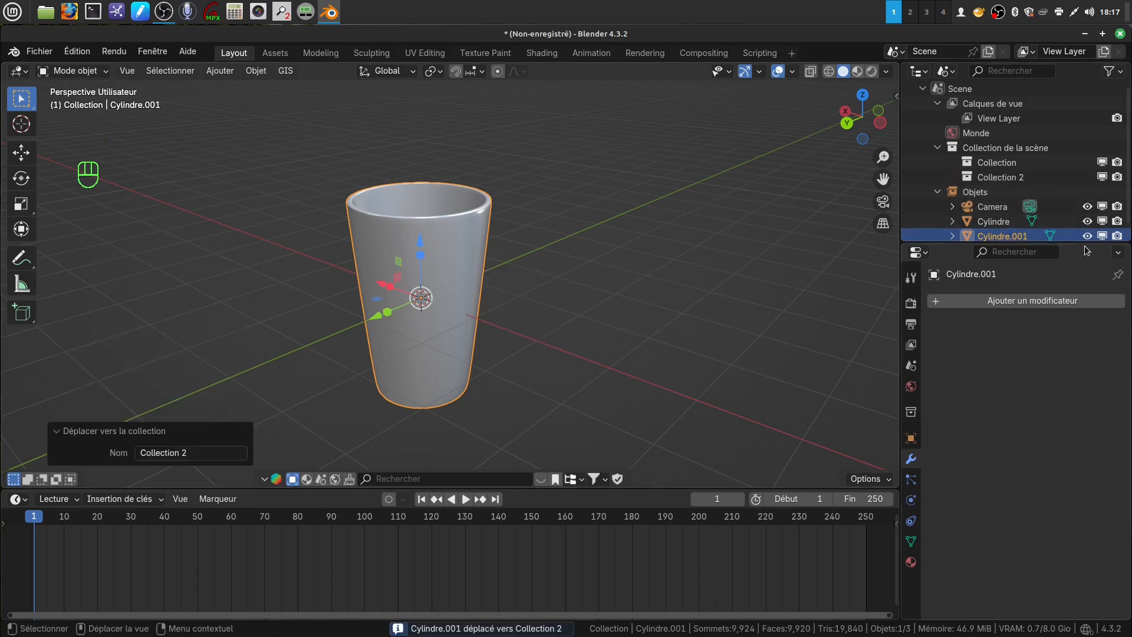
Disable the copy's collection in the viewports and select the original cup
left_click(1101, 177)
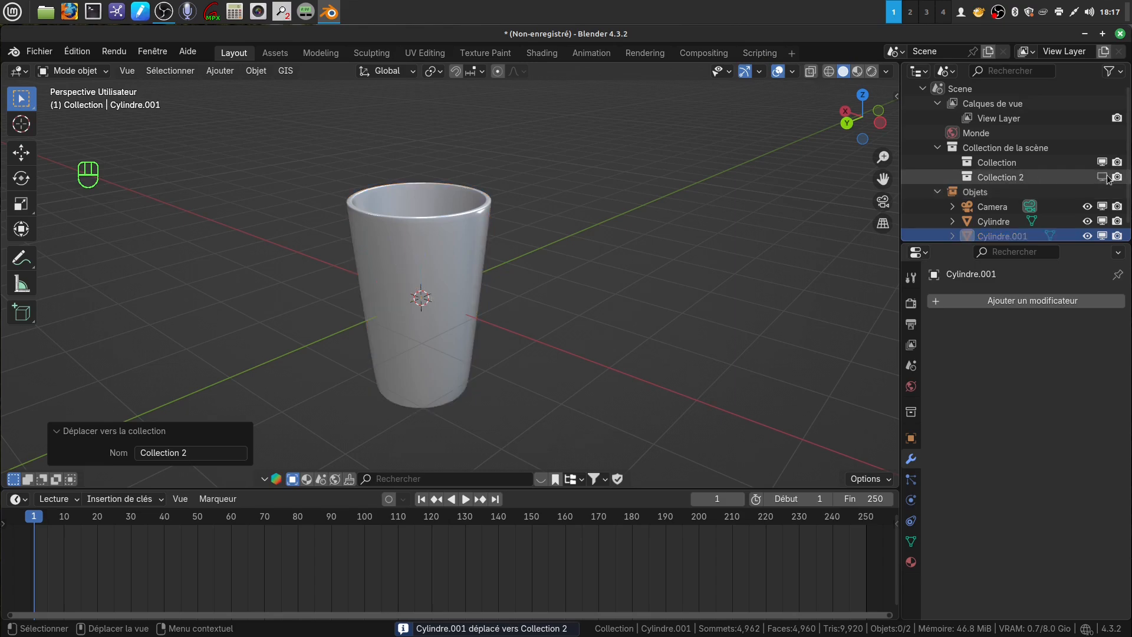
left_click(476, 276)
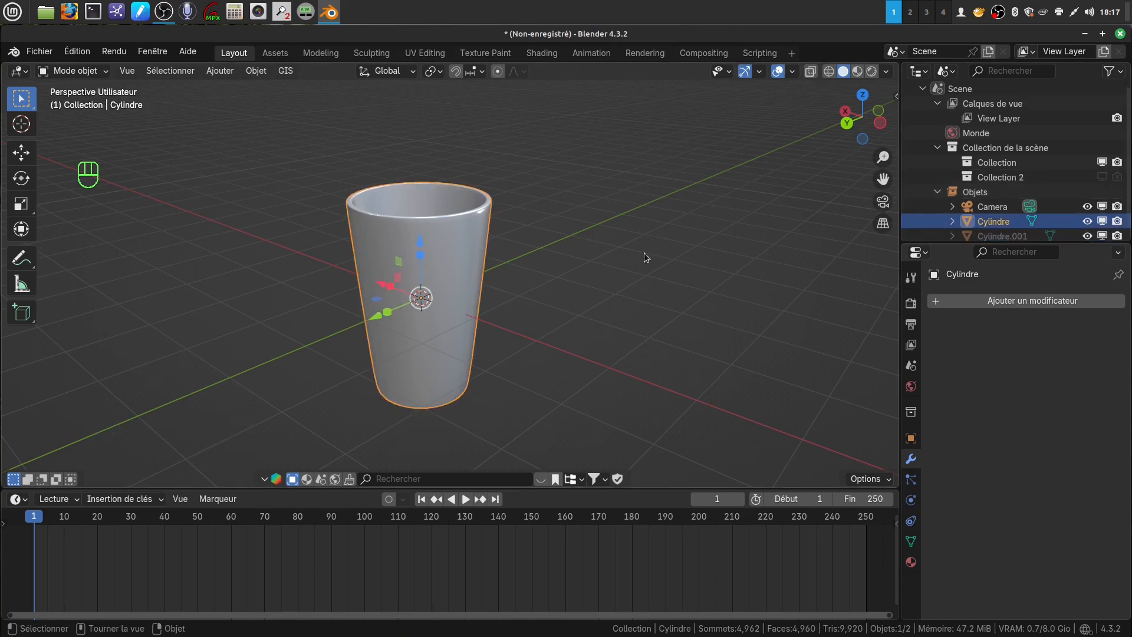
middle_click_drag(580, 258, 567, 295, "shift")
scroll(586, 294, "up", 1)
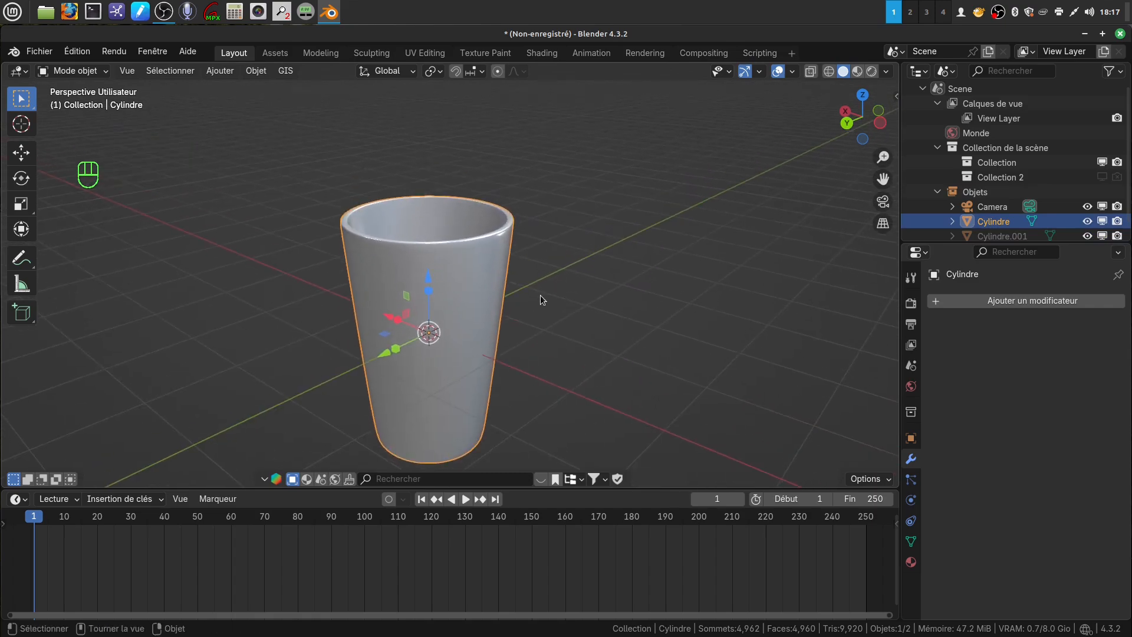
scroll(534, 300, "down", 1)
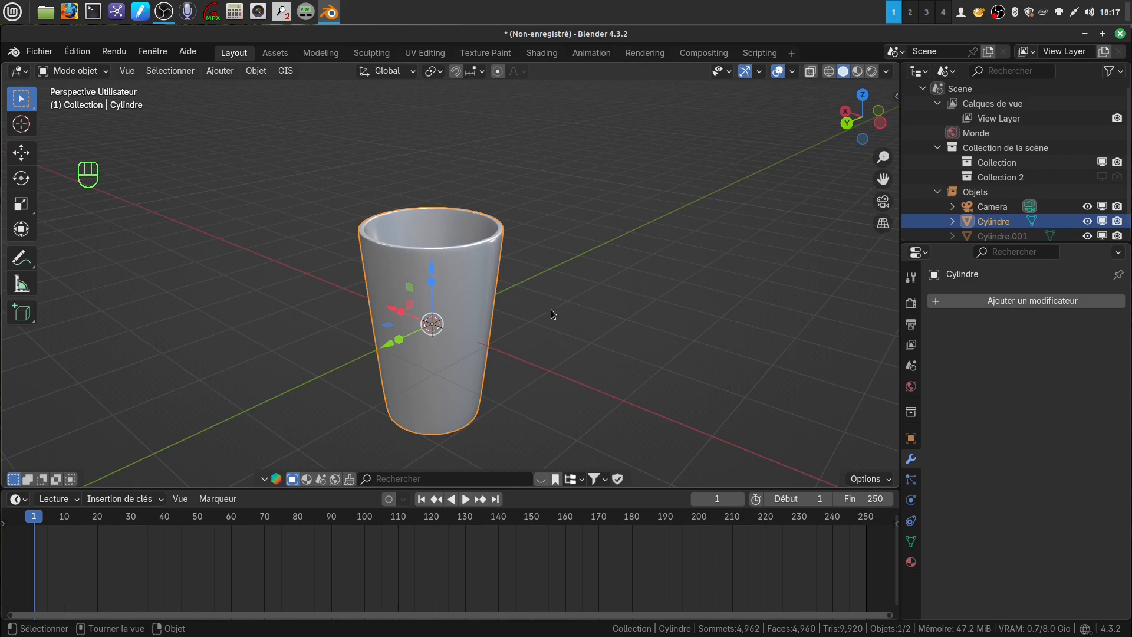
middle_click_drag(551, 309, 531, 290, "shift")
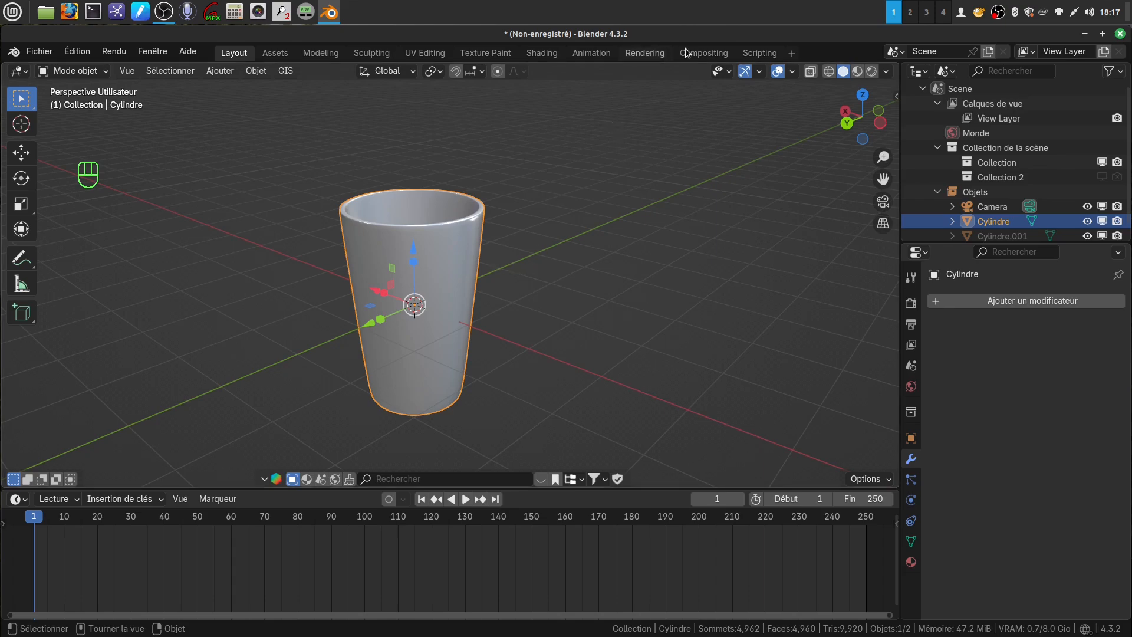
left_click(496, 53)
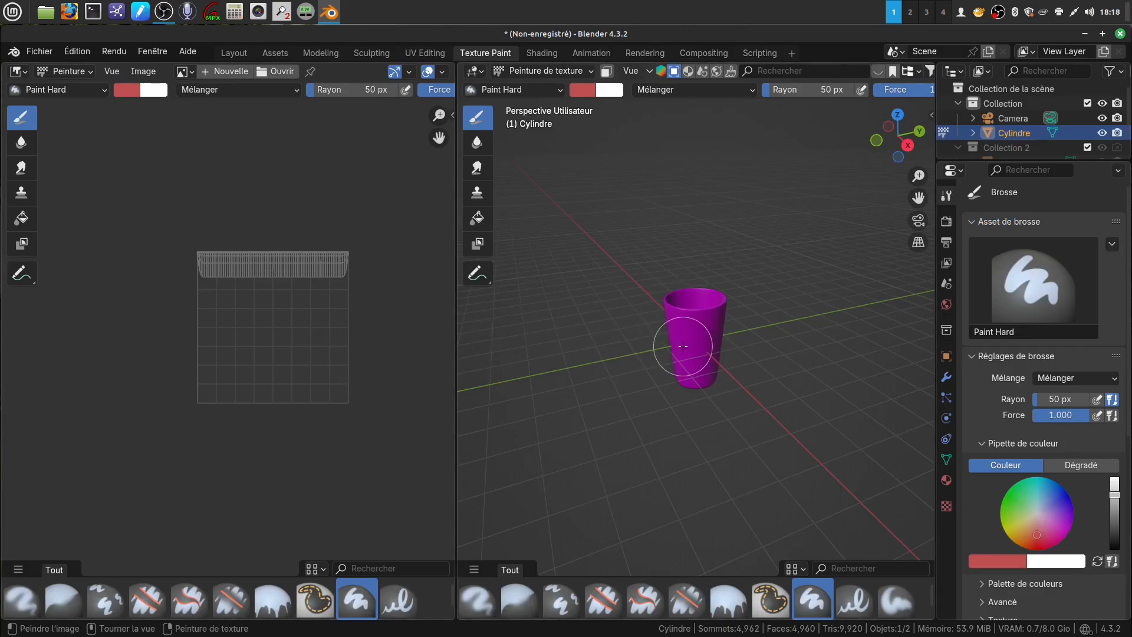
scroll(683, 346, "up", 4)
scroll(686, 360, "up", 1)
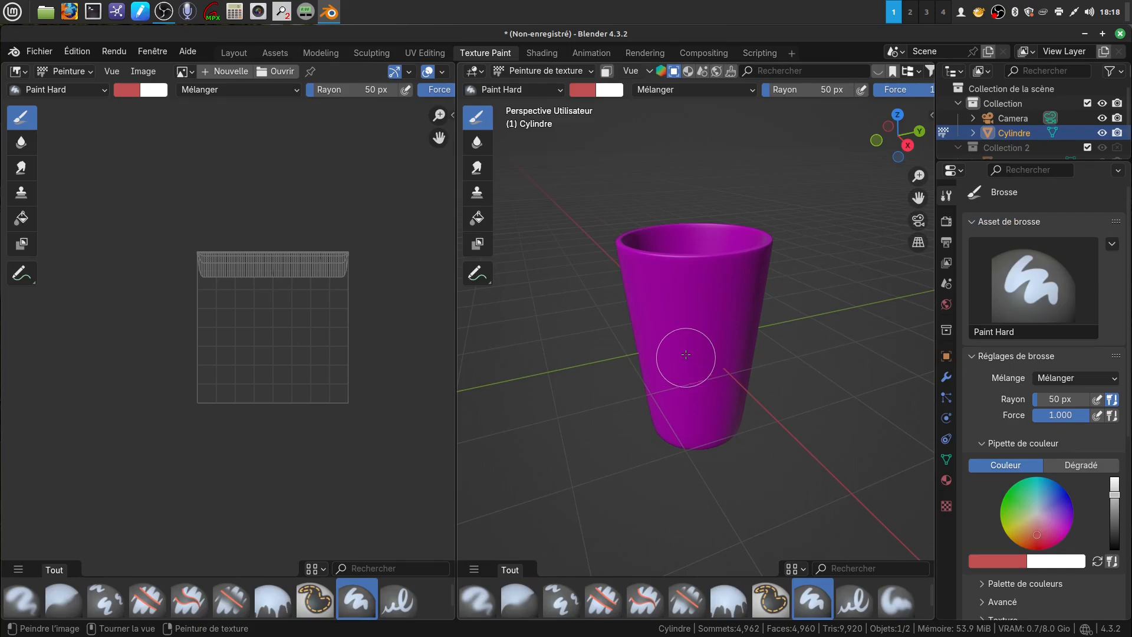
middle_click_drag(681, 346, 668, 349, "shift")
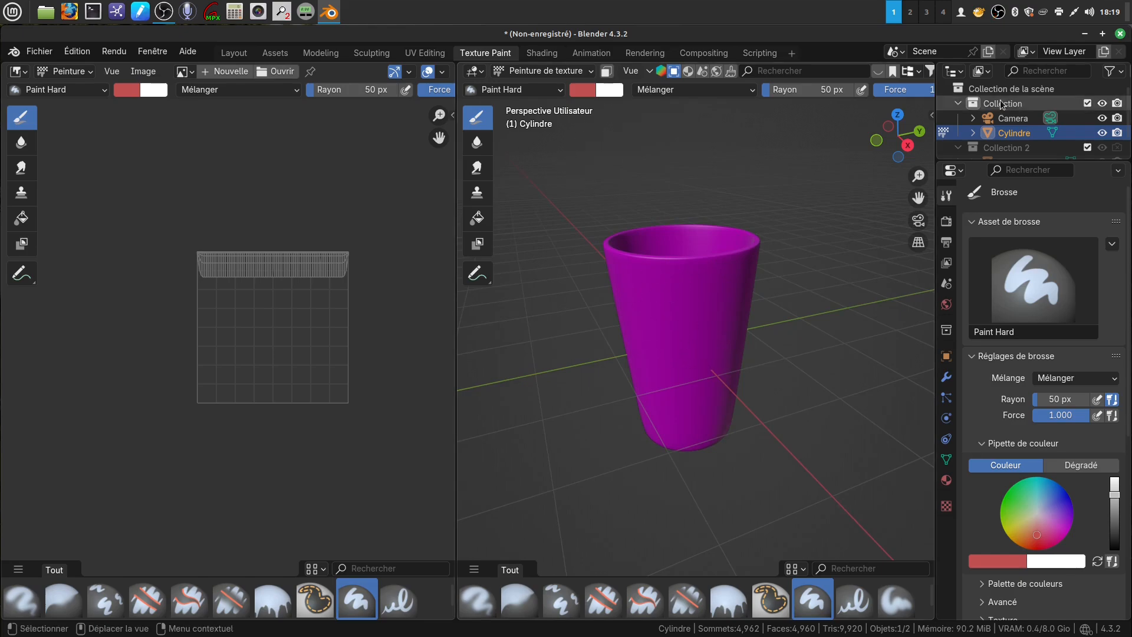
left_click(232, 53)
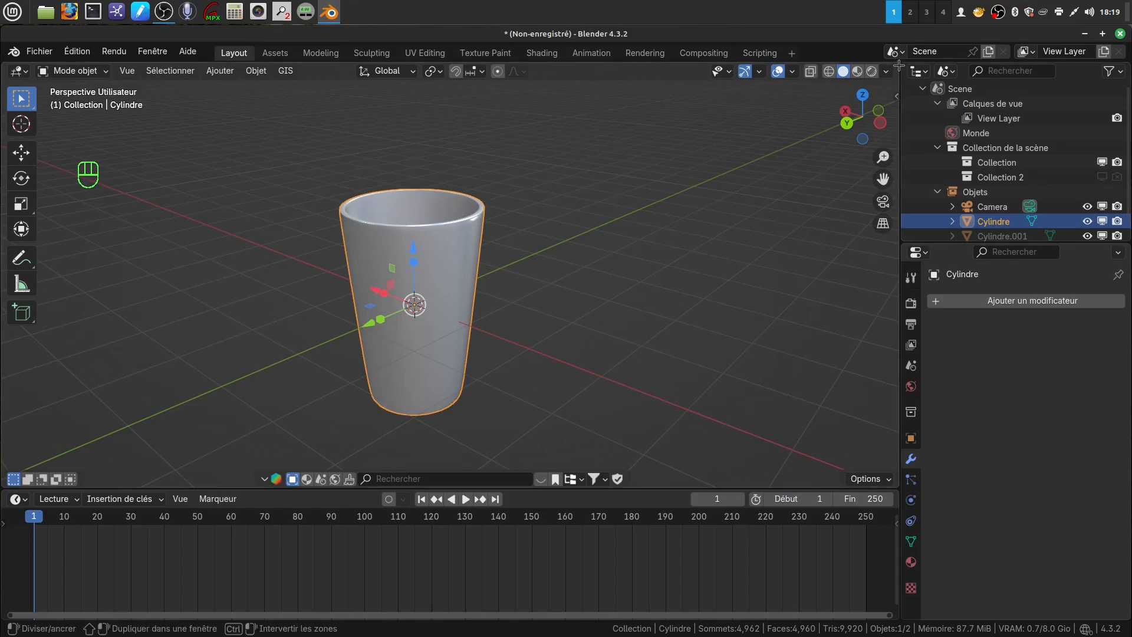
Split the 3D viewport into two side-by-side areas, turn the new one into a Shader Editor and hide its sidebar
left_click_drag(897, 65, 505, 72)
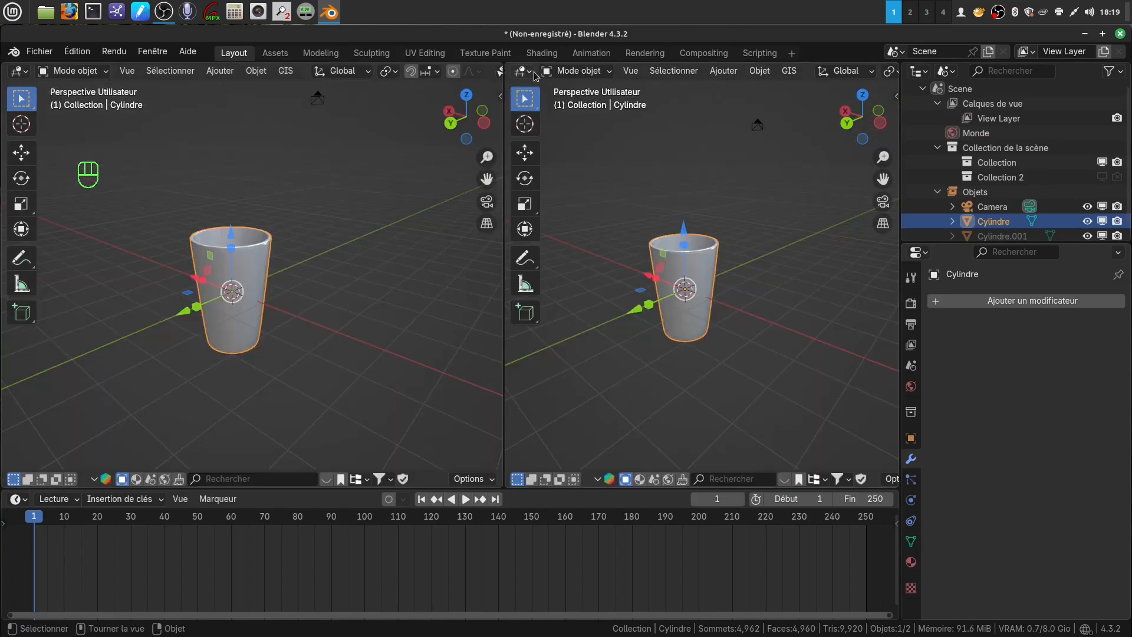
left_click(531, 74)
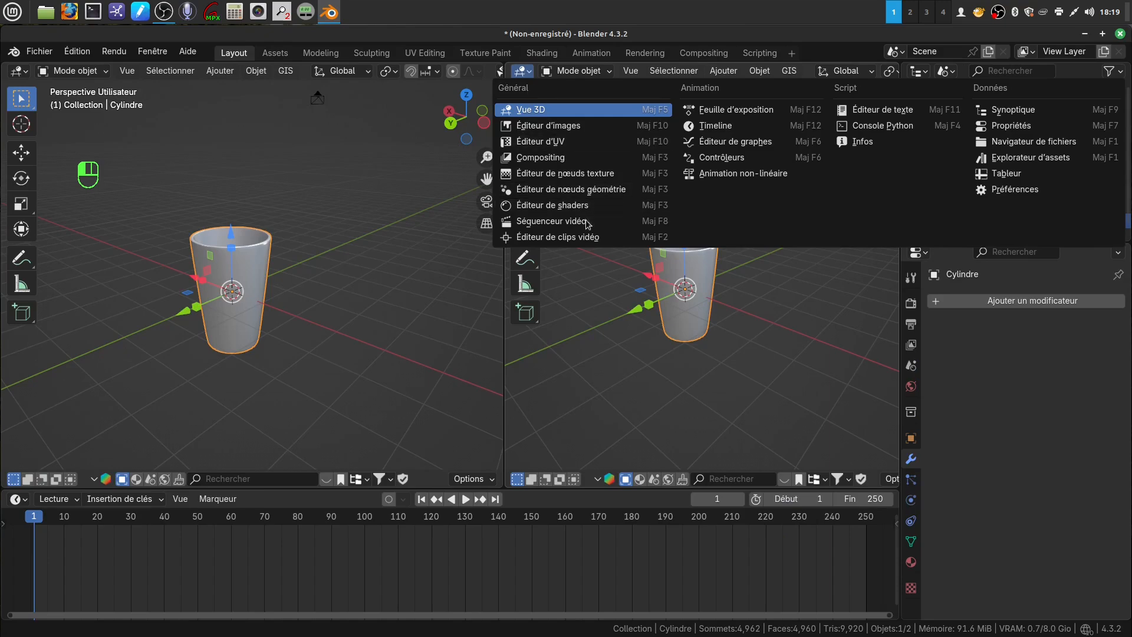
left_click(569, 206)
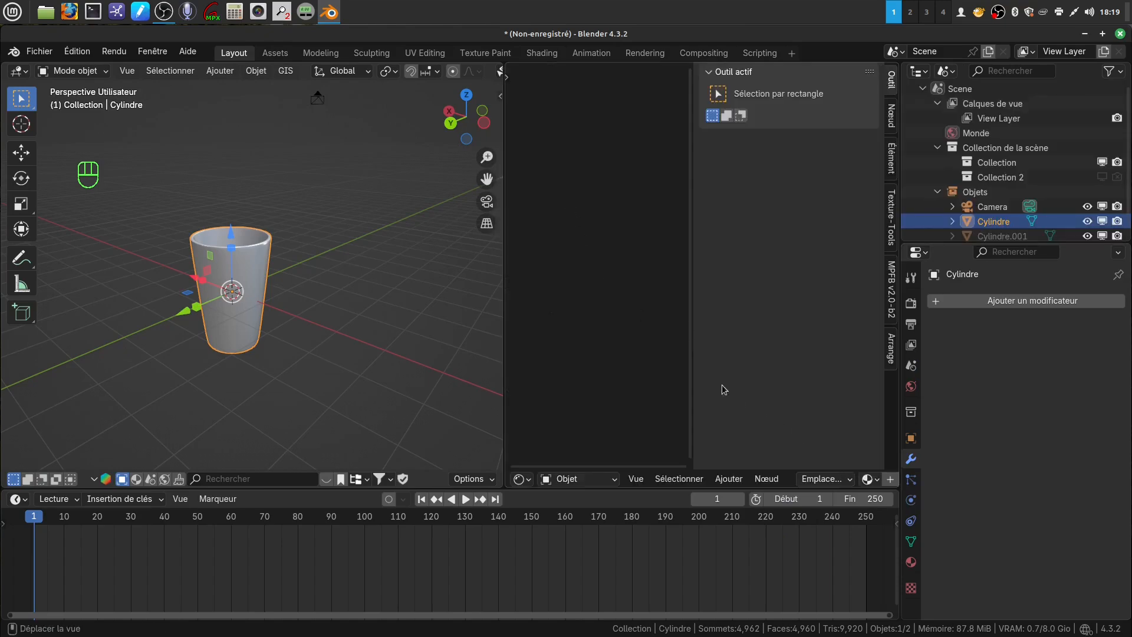
key("n")
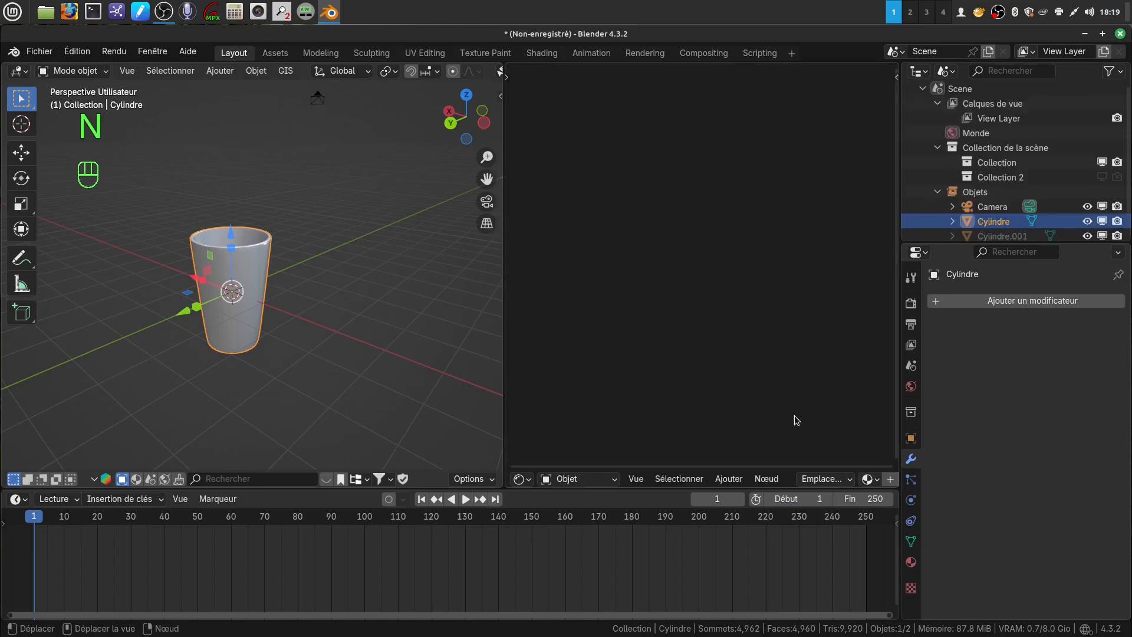
Create a new node-based material for the cup in the Shader Editor
scroll(825, 479, "down", 5)
left_click(825, 479)
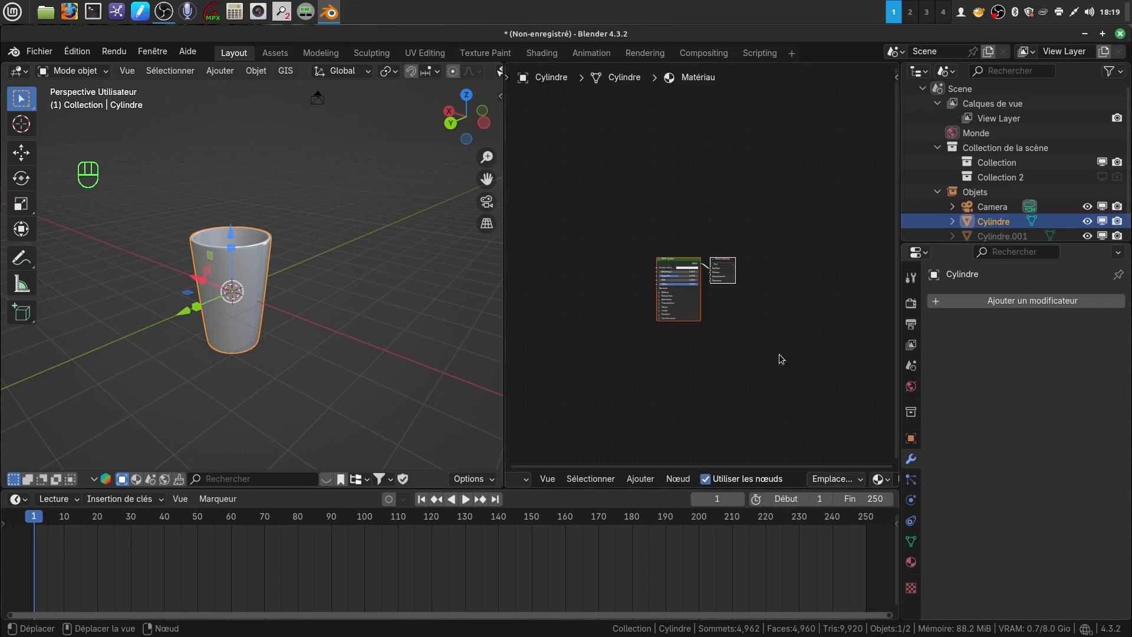
Widen the Shader Editor by narrowing the 3D viewport beside it
scroll(778, 358, "up", 3)
scroll(759, 356, "down", 2, "shift")
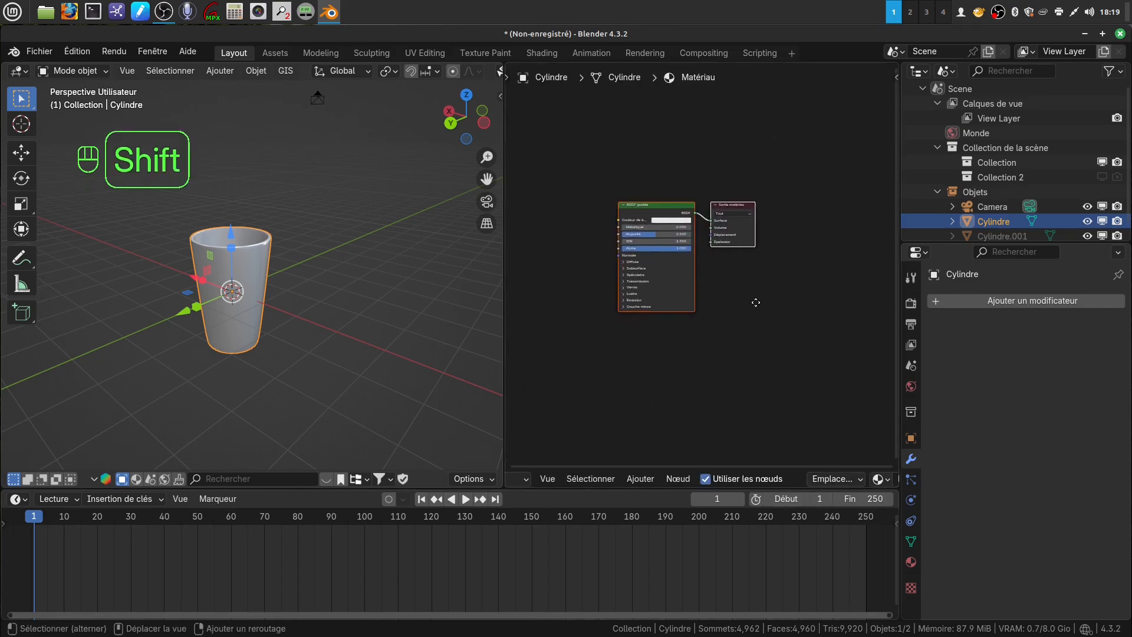
left_click_drag(505, 348, 329, 347)
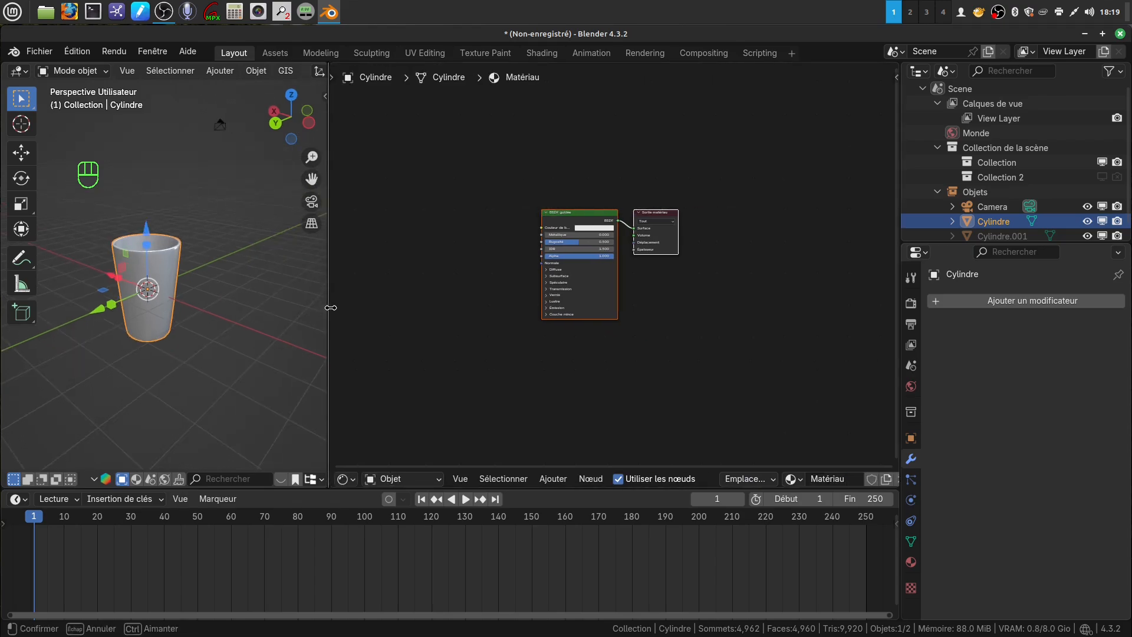
middle_click_drag(657, 316, 707, 326, "shift")
scroll(709, 371, "up", 2)
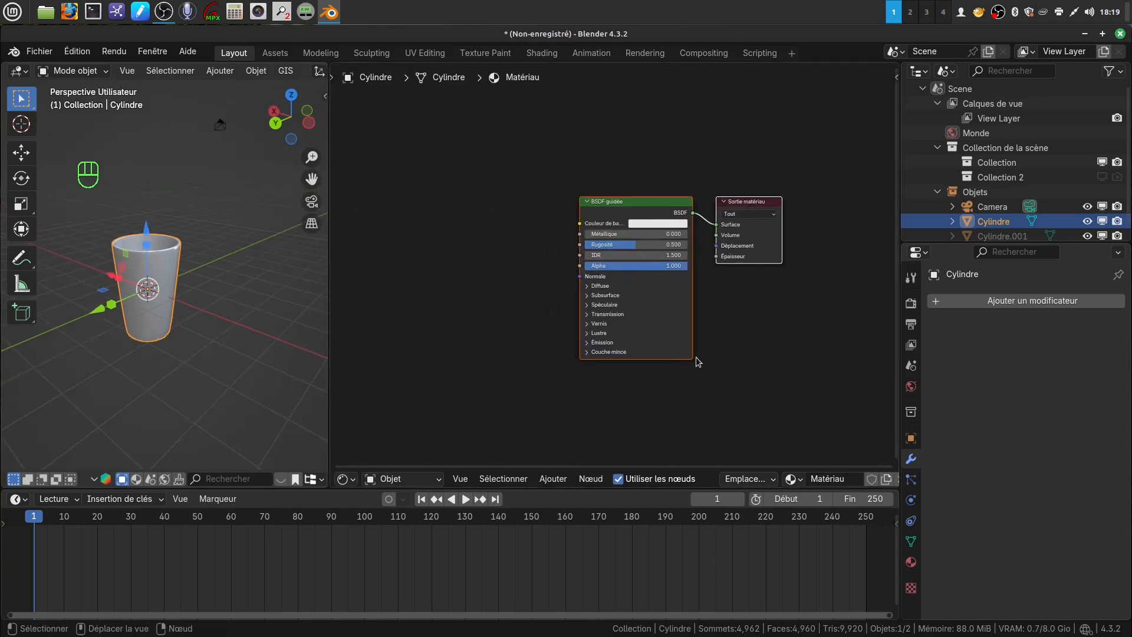
Add an Image Texture node before the Principled BSDF and connect its Color output to Base Color
left_click(553, 478)
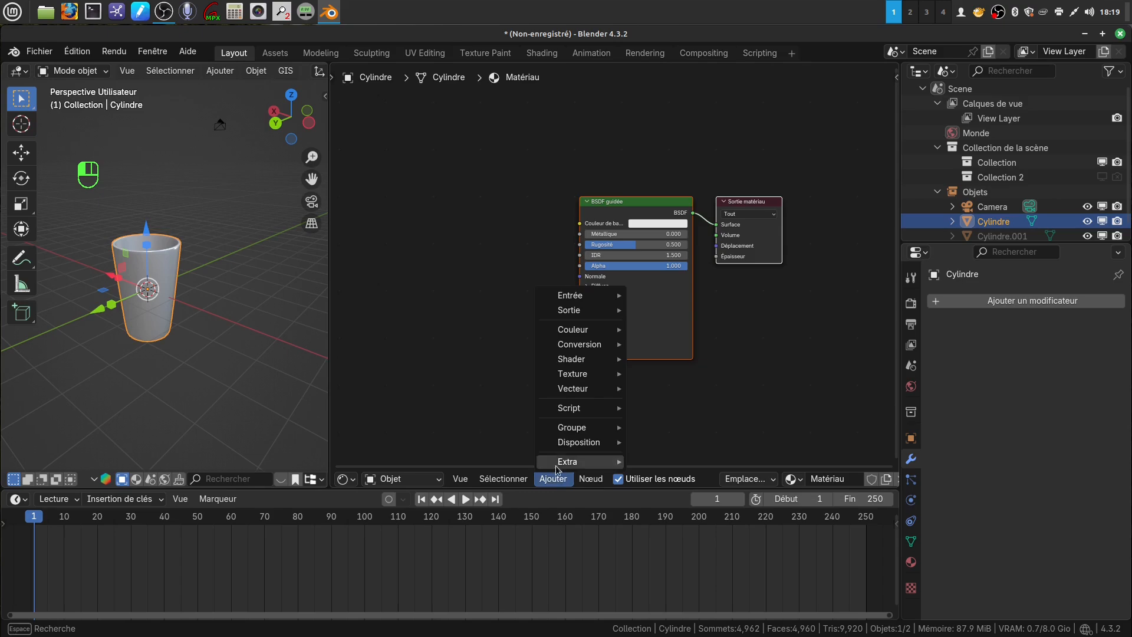
mouse_move(586, 383)
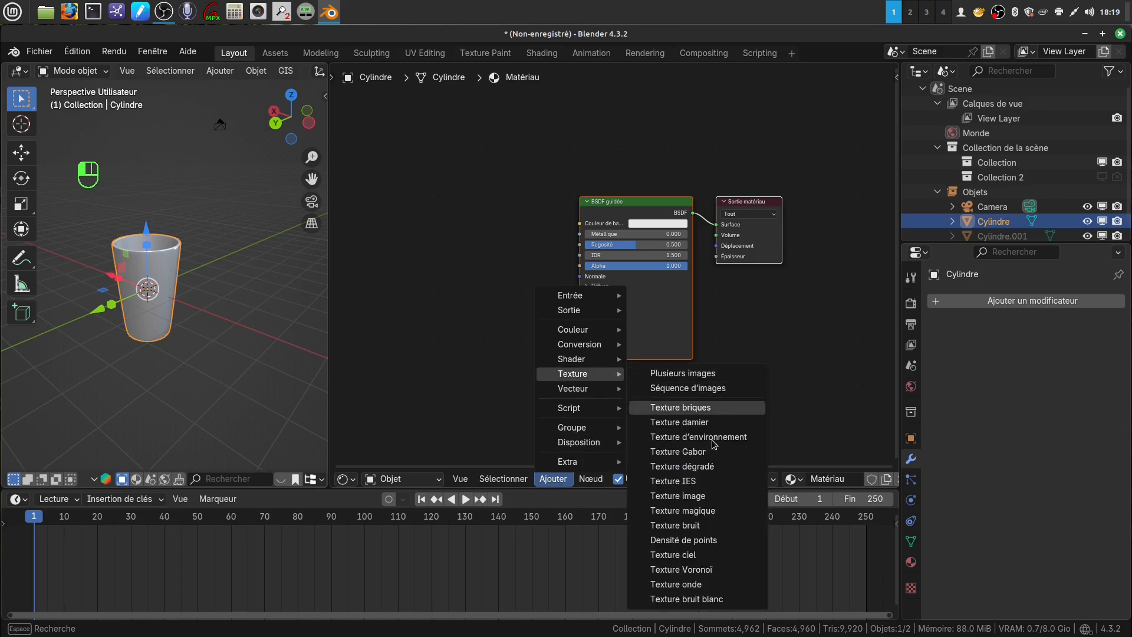
left_click(708, 497)
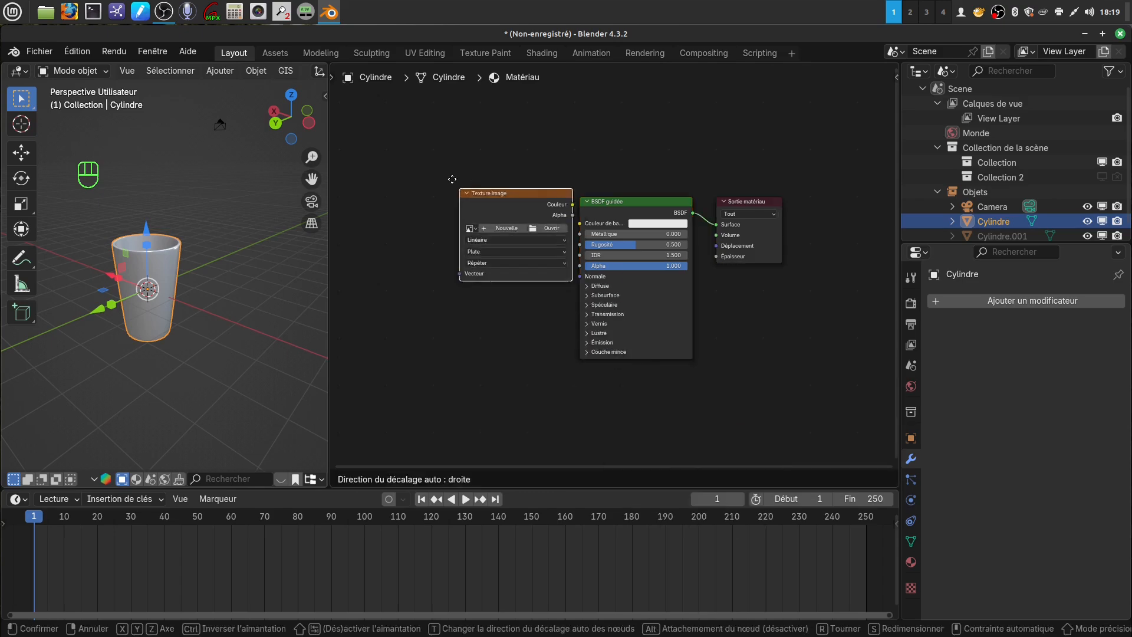
left_click(401, 181)
left_click_drag(519, 209, 580, 224)
middle_click_drag(503, 315, 577, 335)
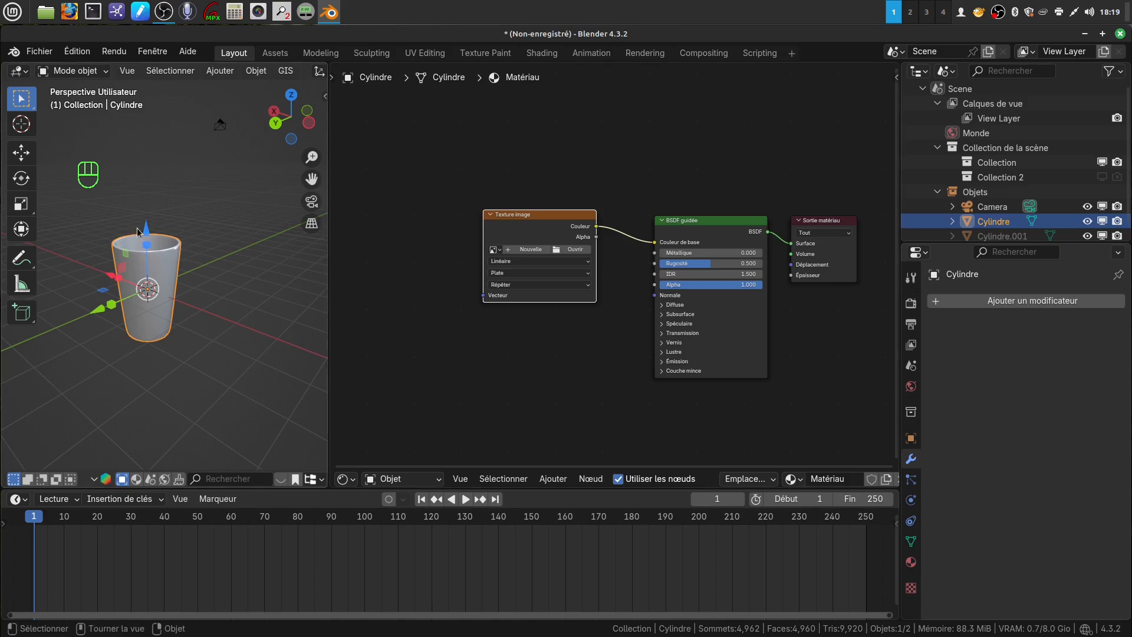
middle_click_drag(520, 328, 473, 309)
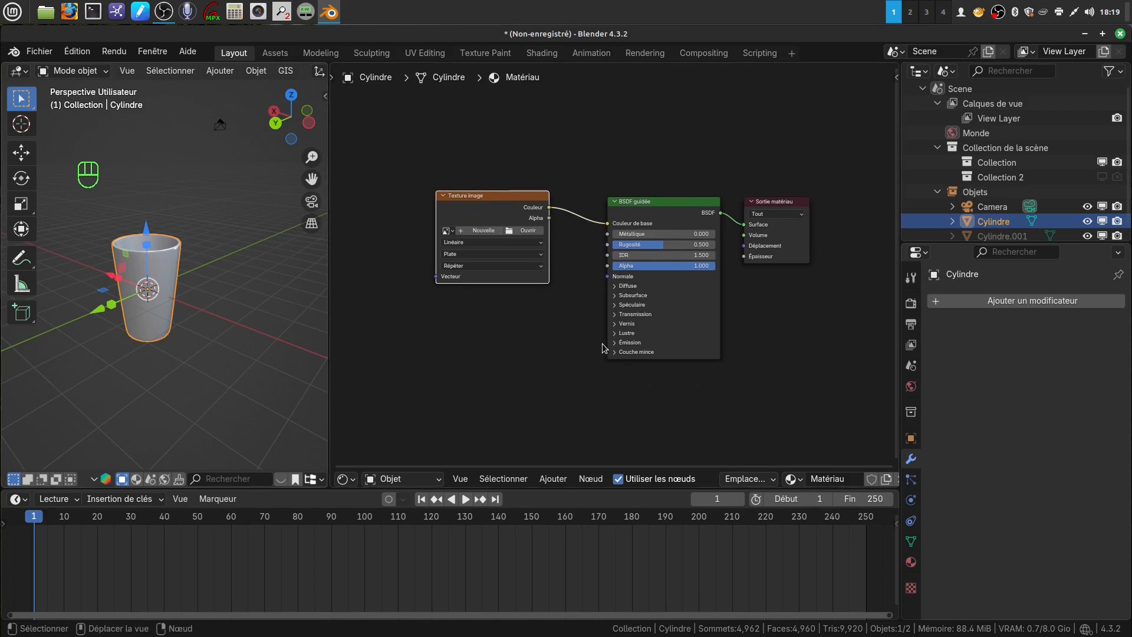
Create a new blank 1024 × 1024 px image with alpha named "peinture 1" in the Image Texture node
scroll(585, 316, "up", 3)
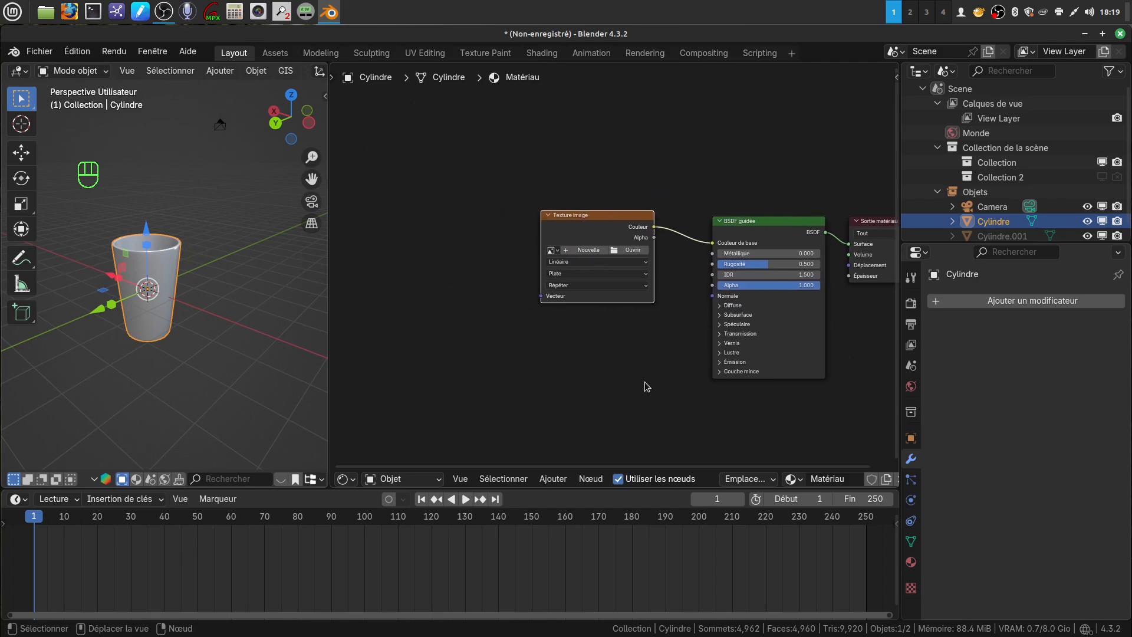
left_click(562, 242)
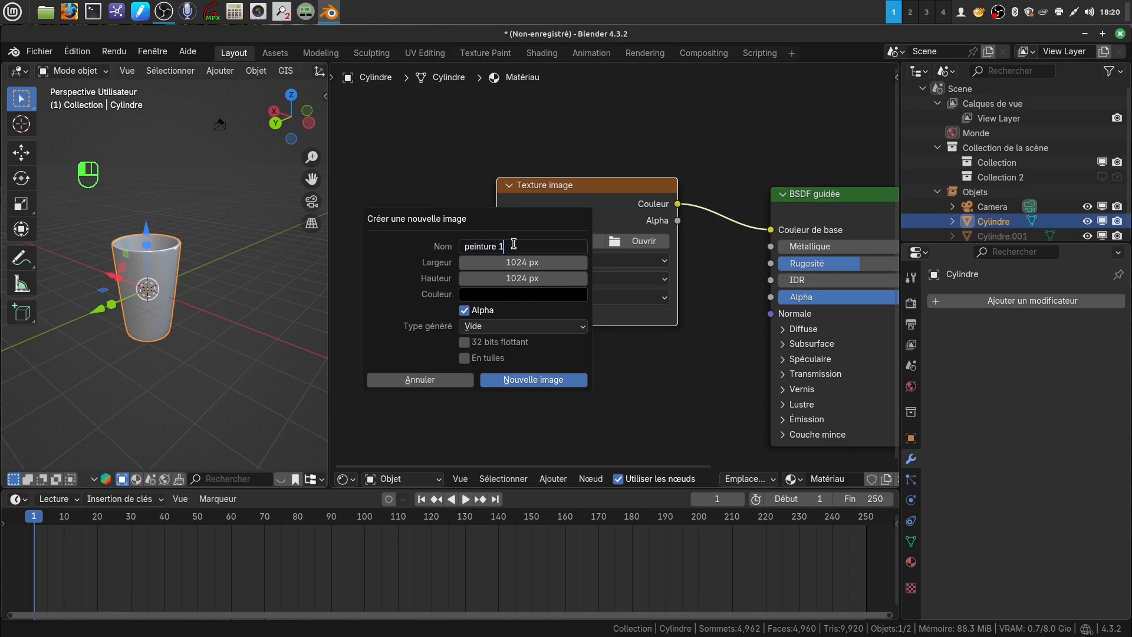
key("Return")
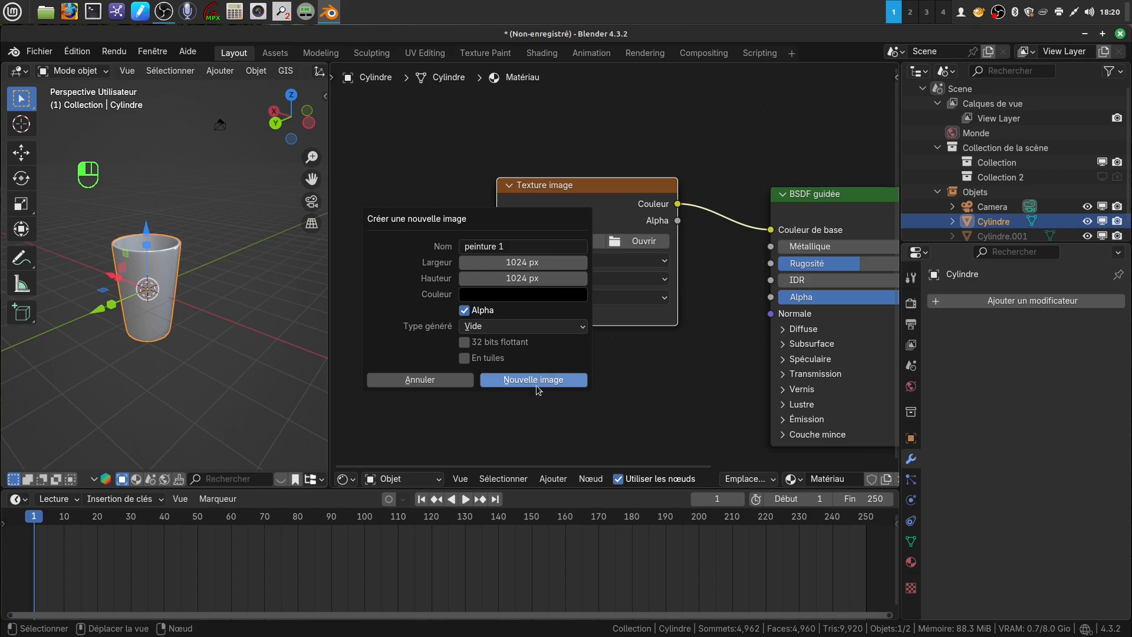
left_click(535, 380)
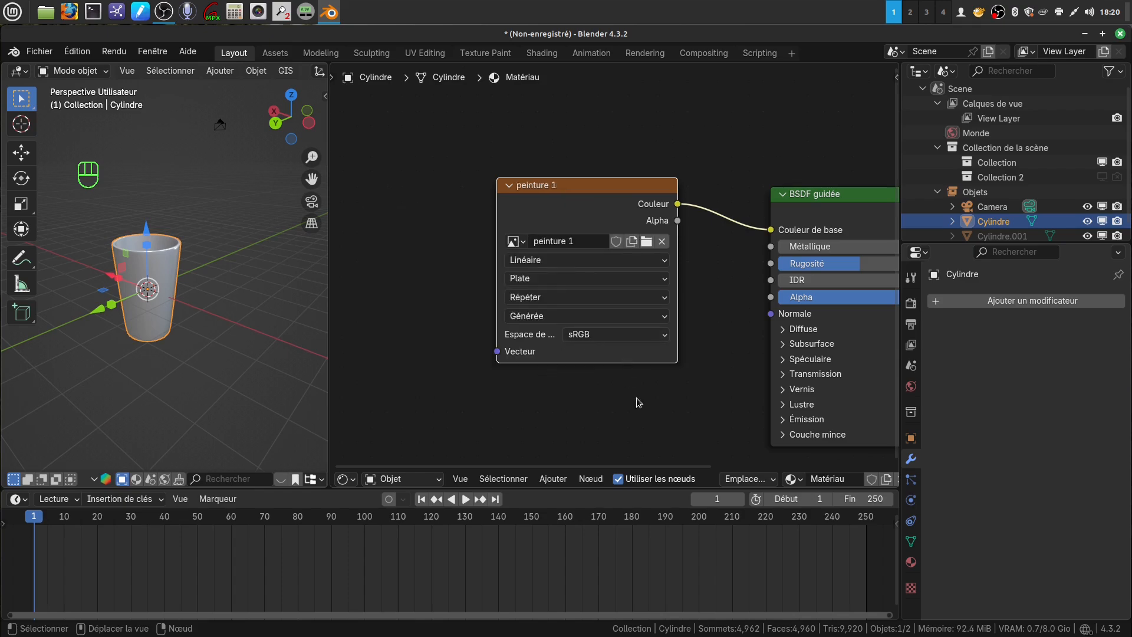
scroll(639, 403, "down", 2)
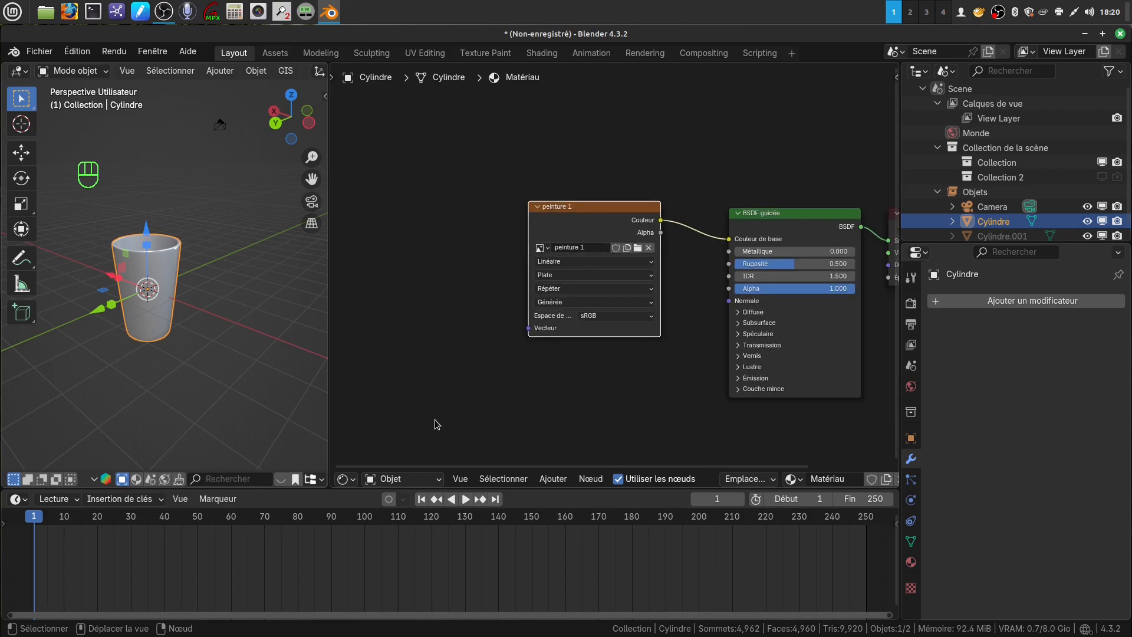
In the Texture Paint workspace, create a new brush texture and open the file browser to choose its image
left_click(495, 54)
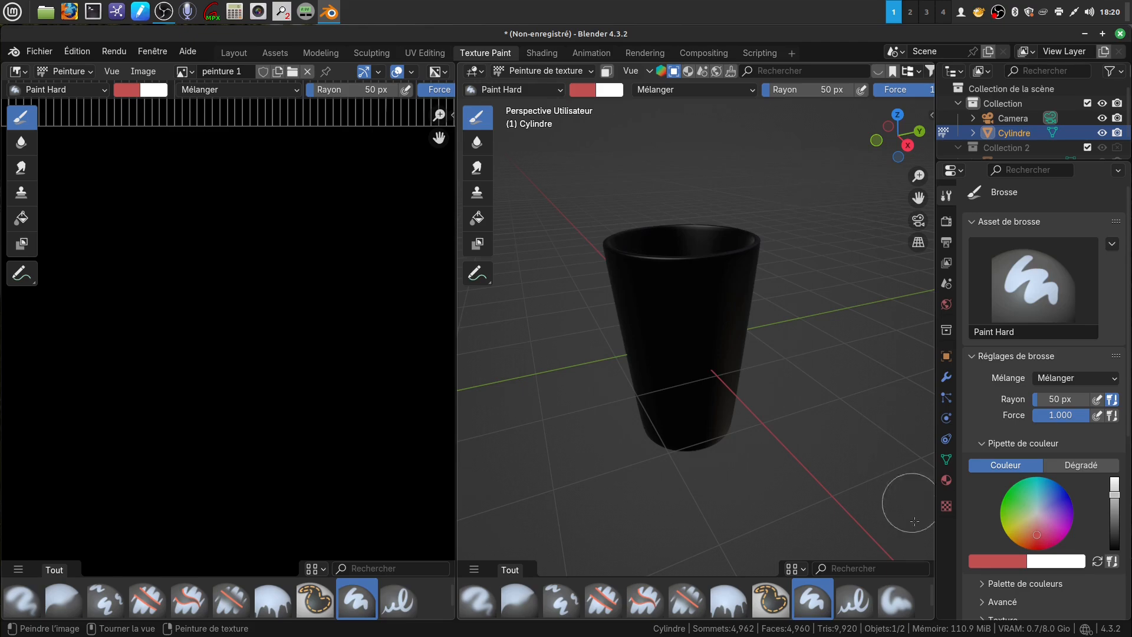
left_click(946, 510)
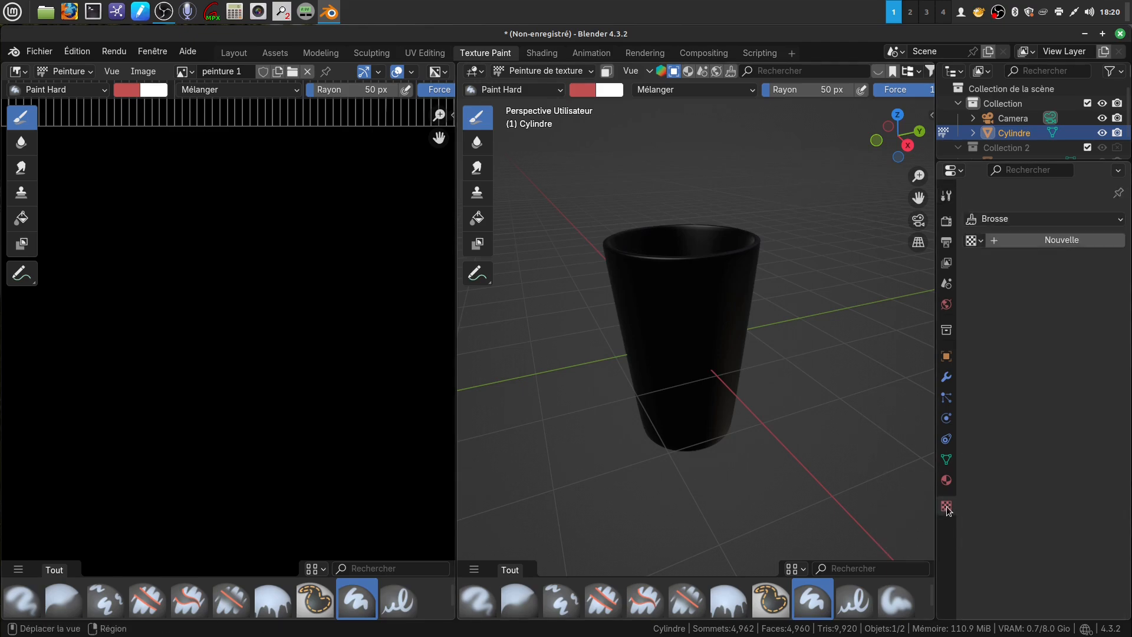
left_click(1057, 241)
left_click(1067, 474)
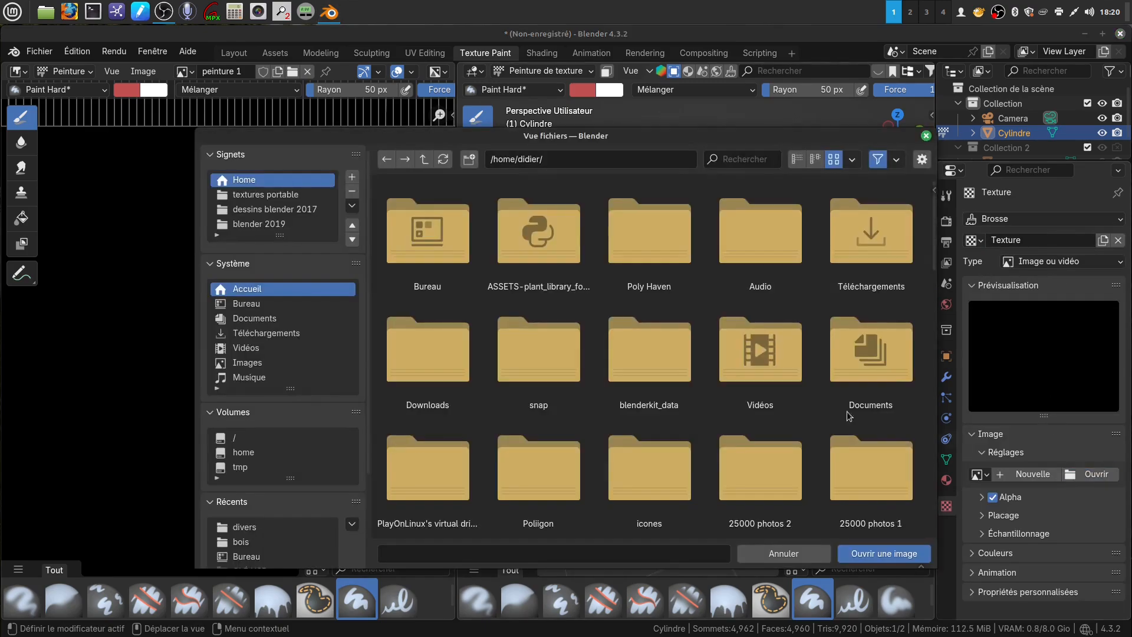
Look through the wood images in the recent "bois" folder for one suited to the brush texture
left_click(262, 540)
scroll(656, 384, "down", 3)
scroll(678, 454, "down", 15)
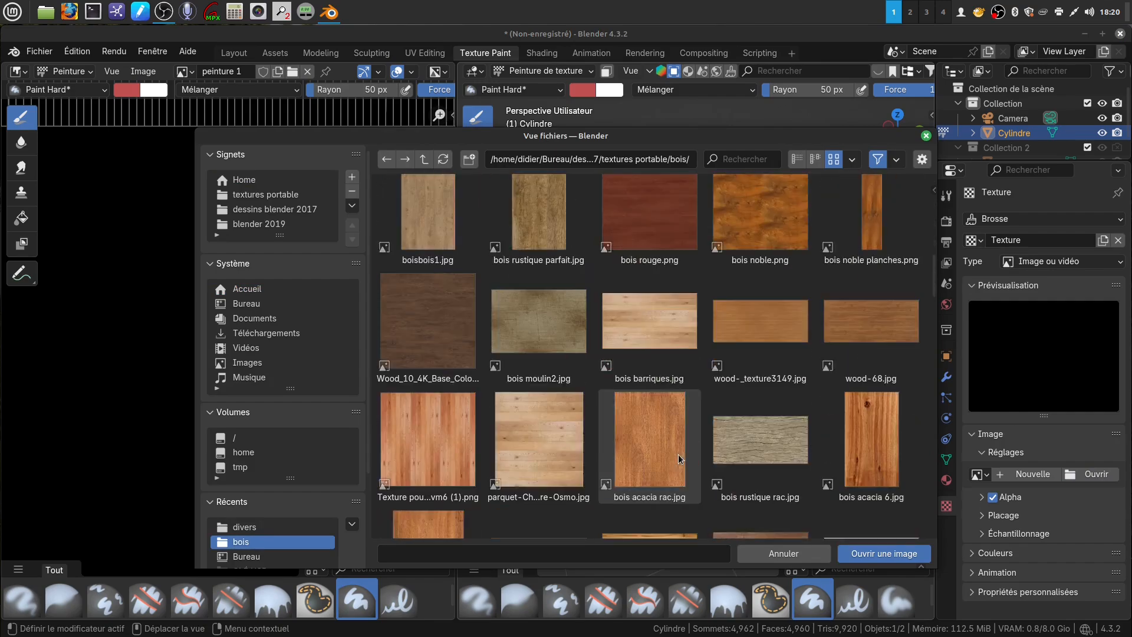
scroll(678, 454, "down", 15)
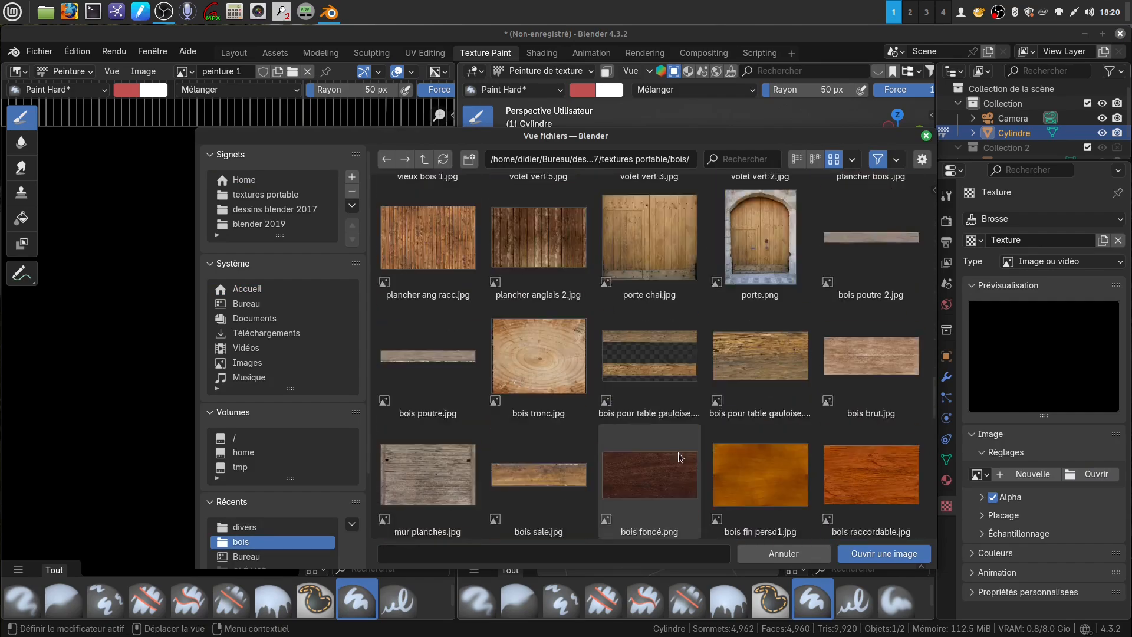
scroll(679, 454, "down", 10)
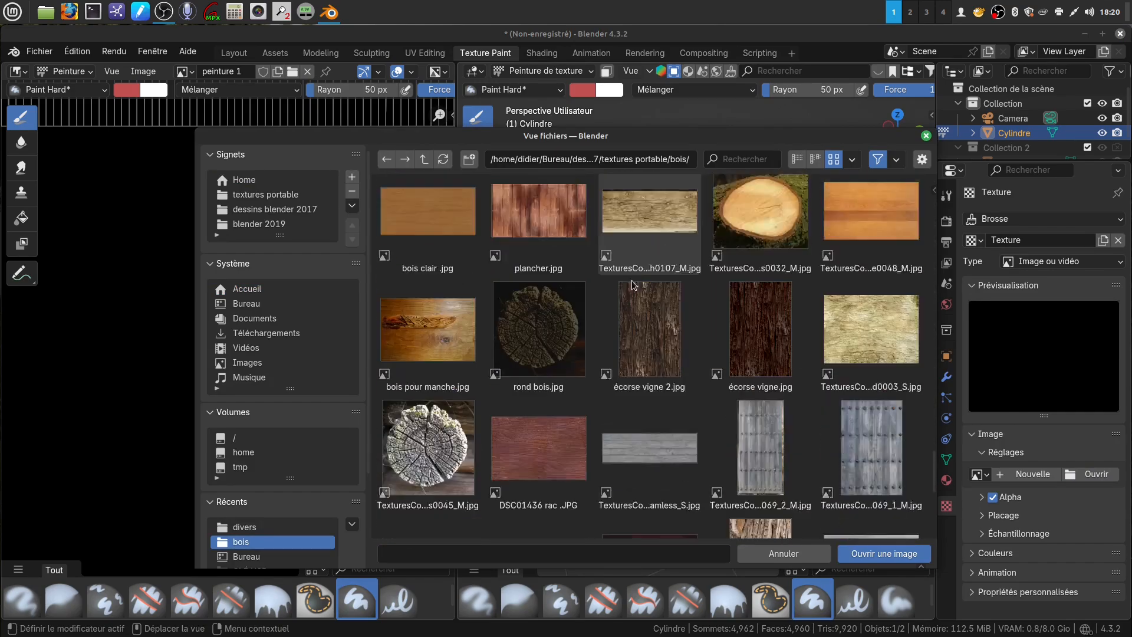
scroll(669, 364, "up", 10)
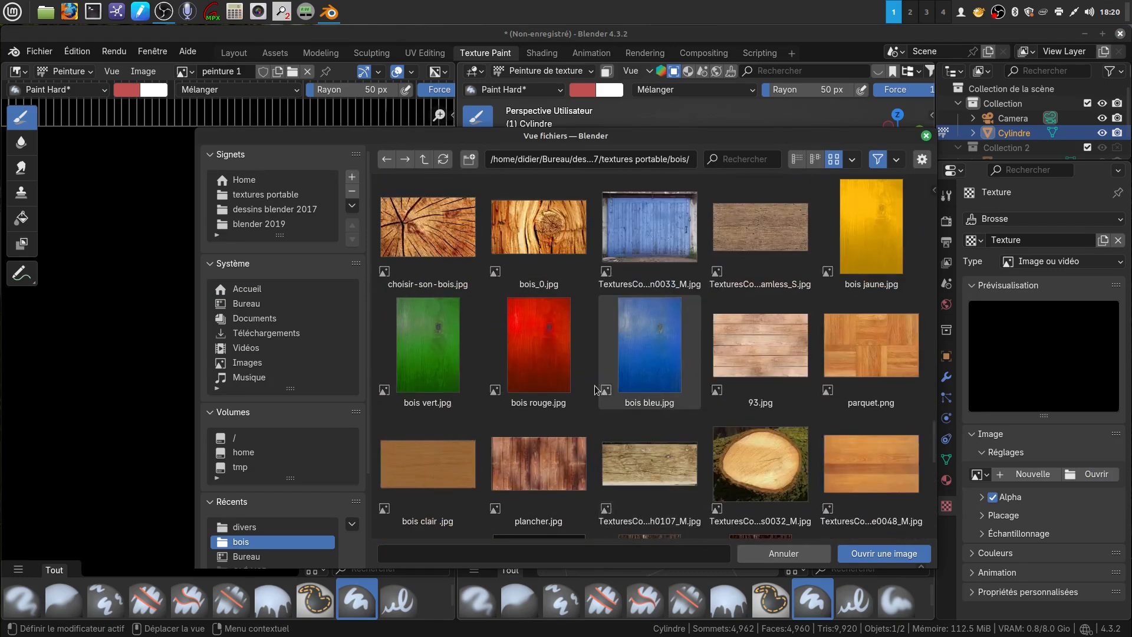
scroll(596, 389, "up", 3)
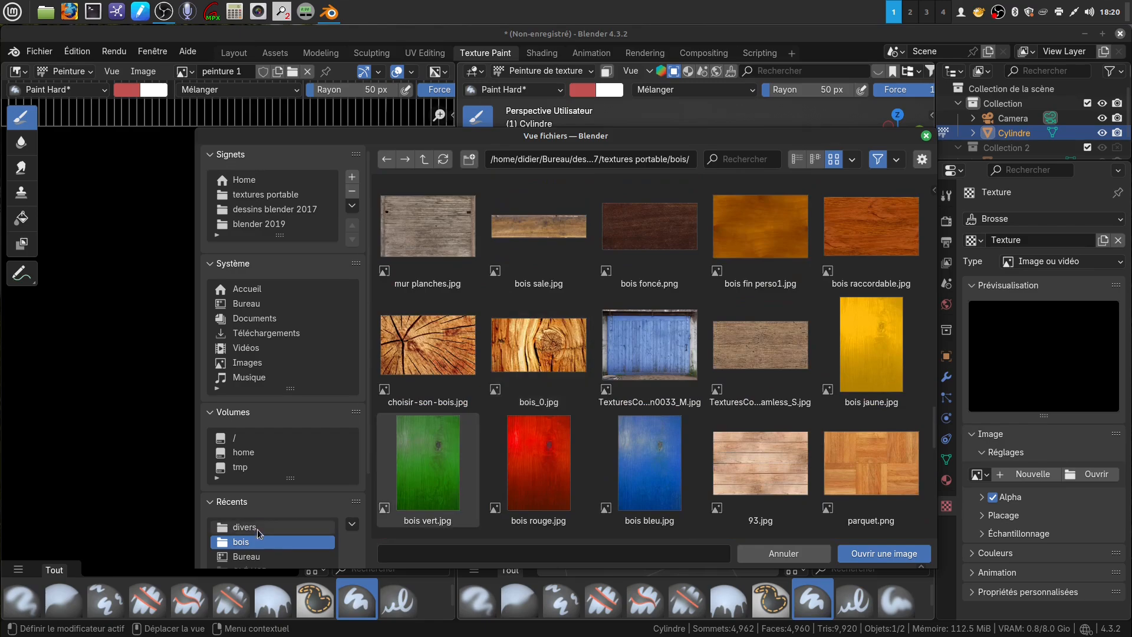
scroll(707, 387, "down", 10)
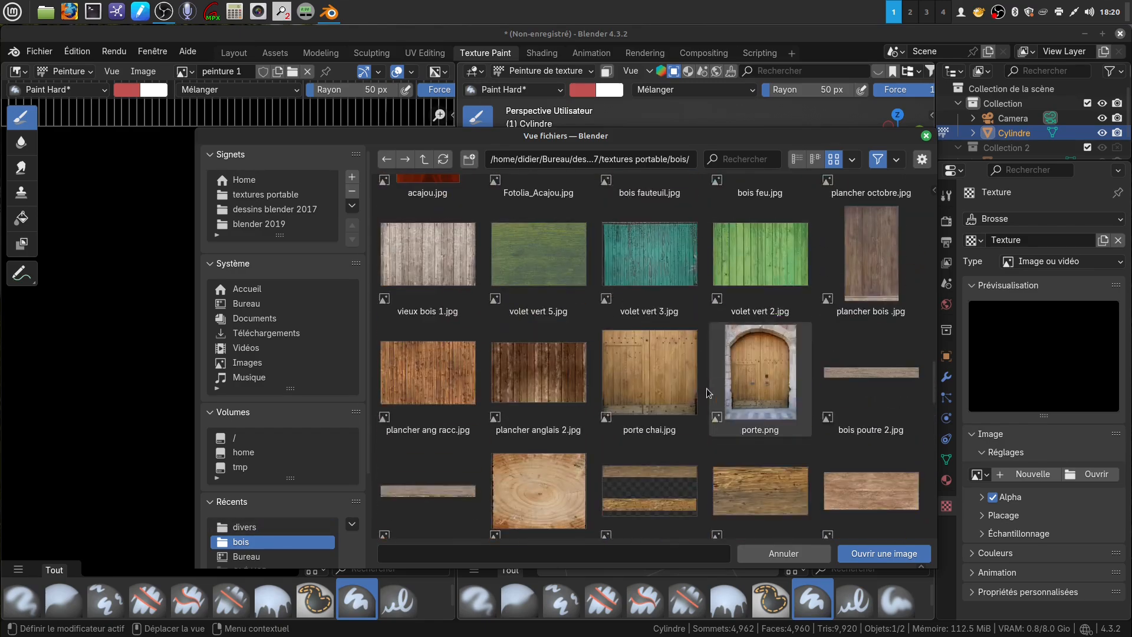
scroll(706, 388, "up", 3)
scroll(705, 387, "up", 3)
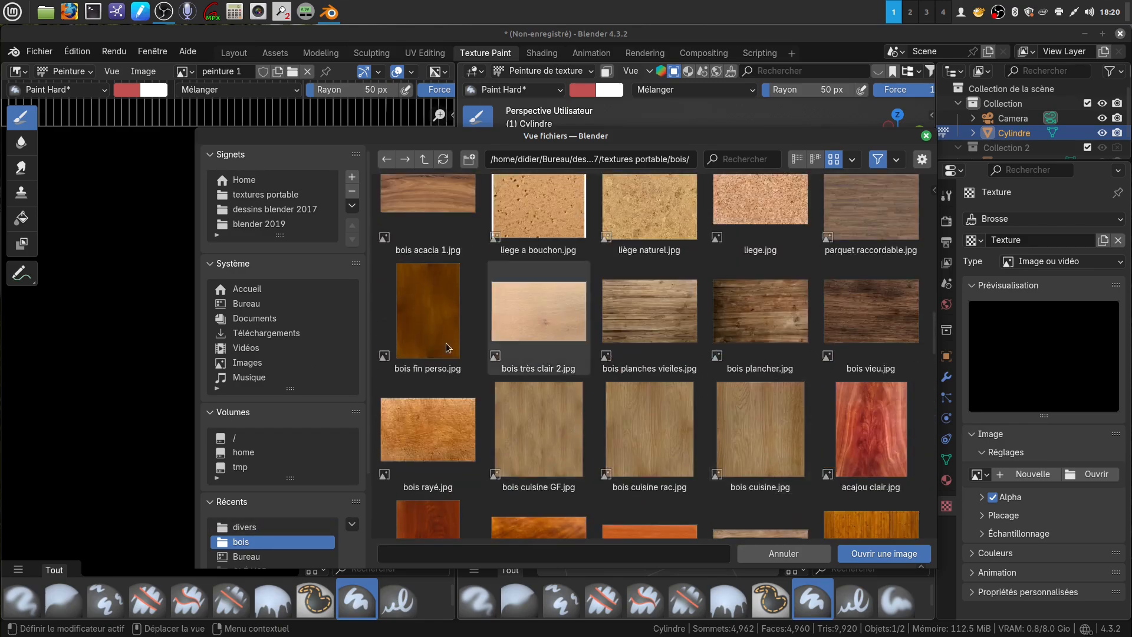
Go to the bookmarked "textures portable" folder and examine the images in its "métal" subfolder
left_click(296, 194)
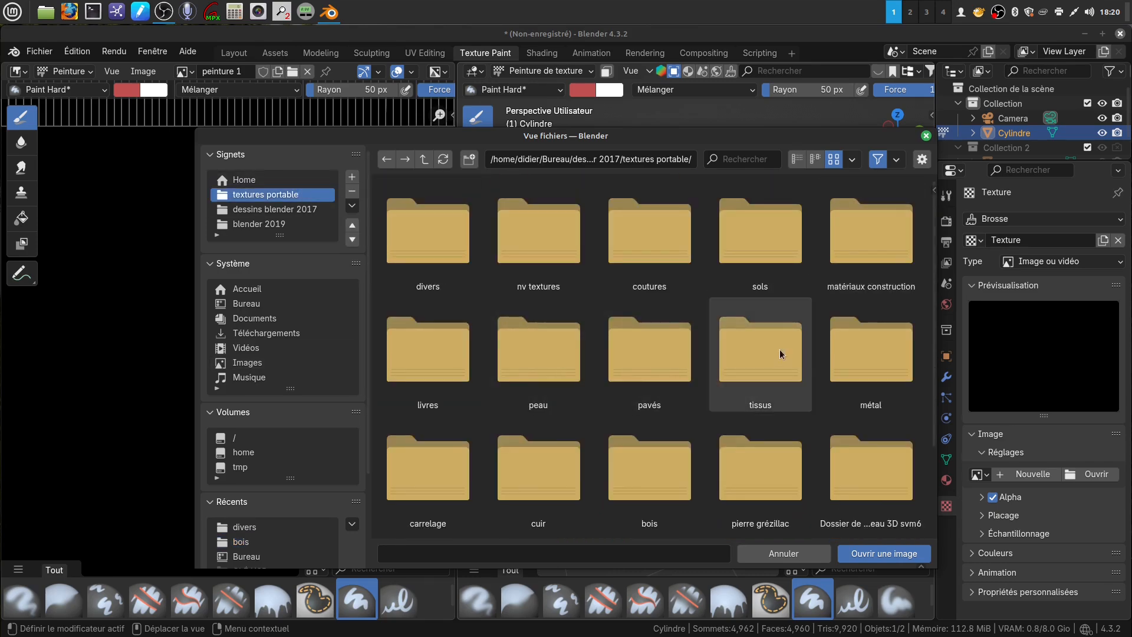
scroll(778, 352, "down", 1)
scroll(780, 353, "down", 3)
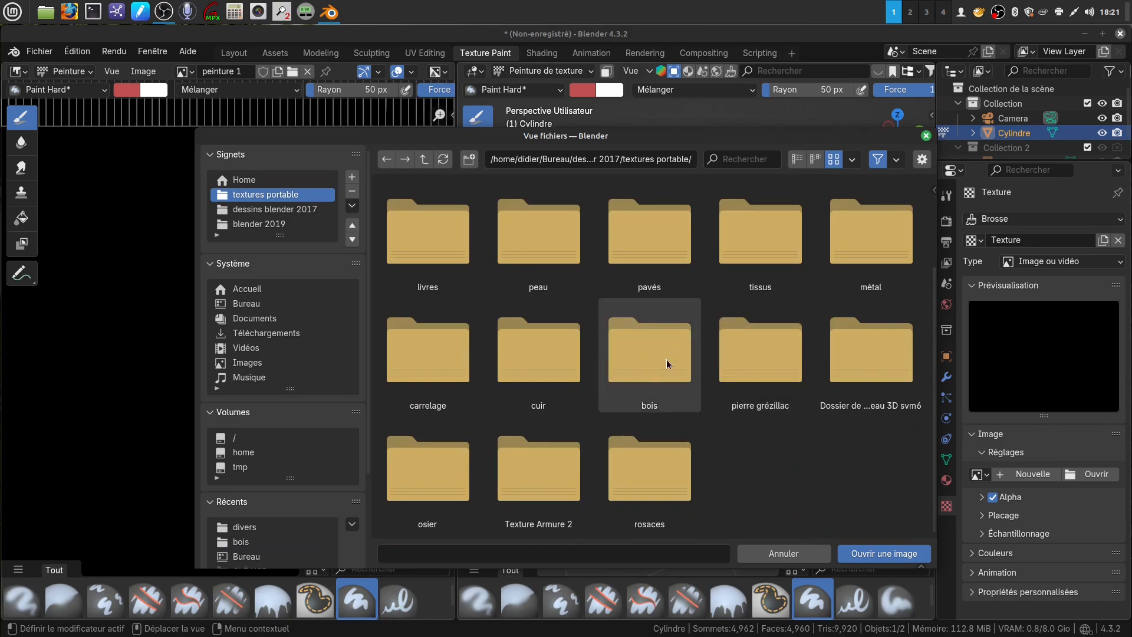
scroll(776, 375, "up", 4)
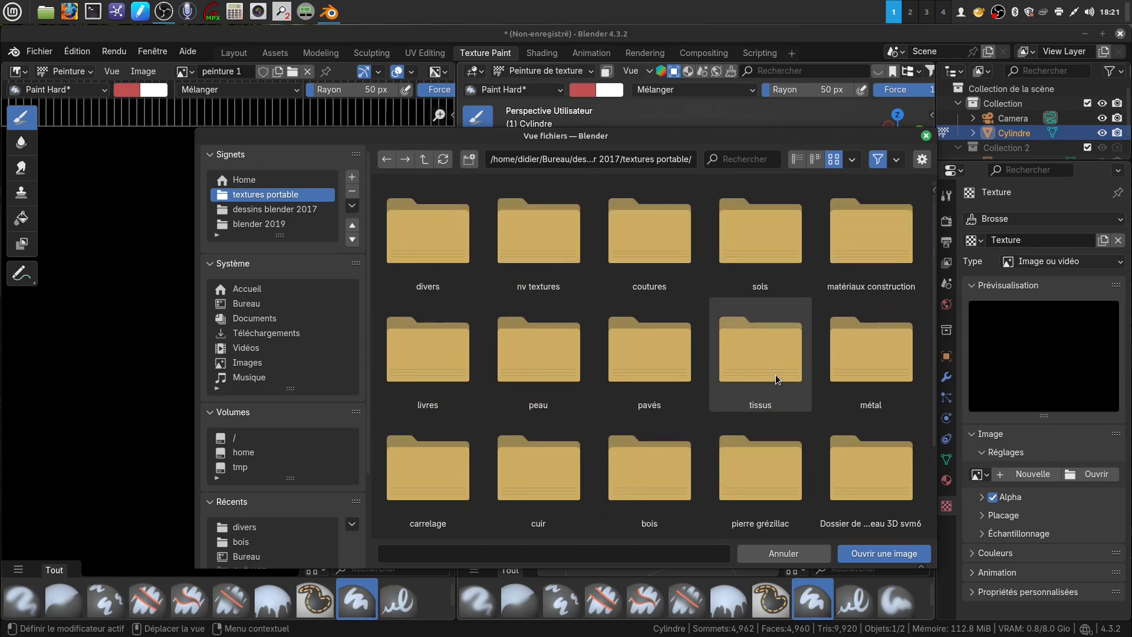
double_click(846, 353)
scroll(670, 383, "down", 15)
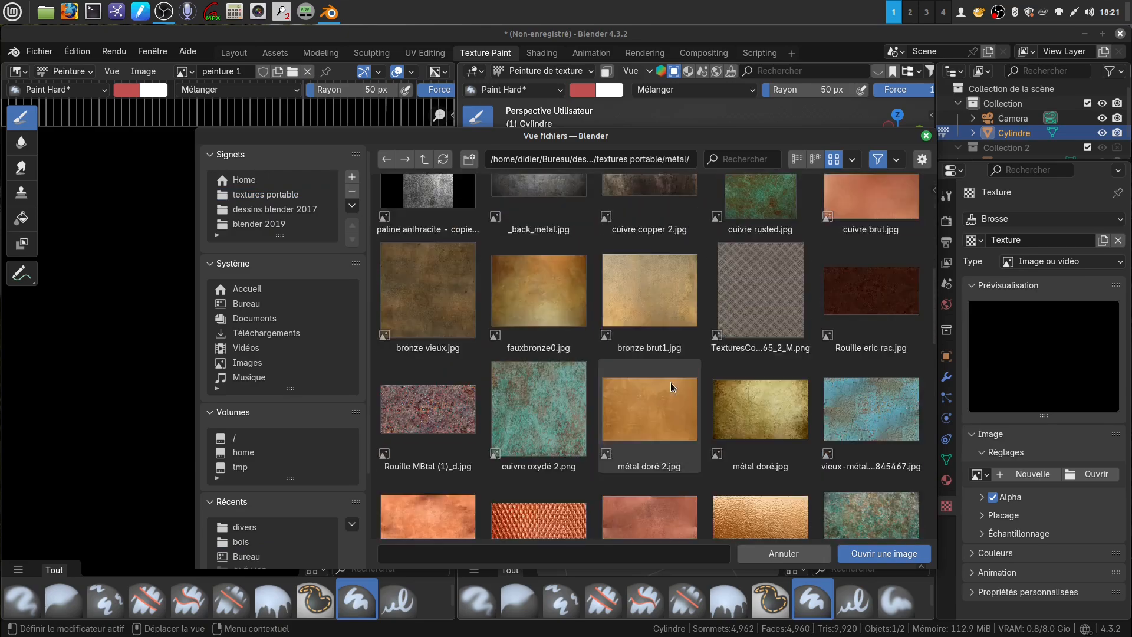
scroll(670, 382, "down", 20)
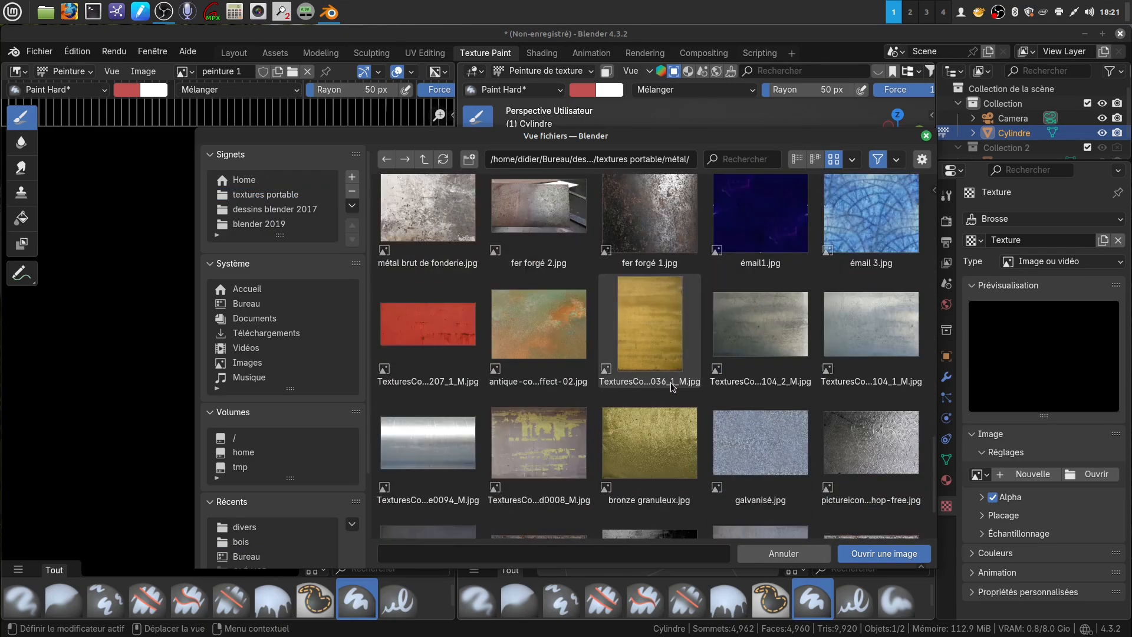
scroll(673, 386, "down", 2)
scroll(673, 386, "up", 20)
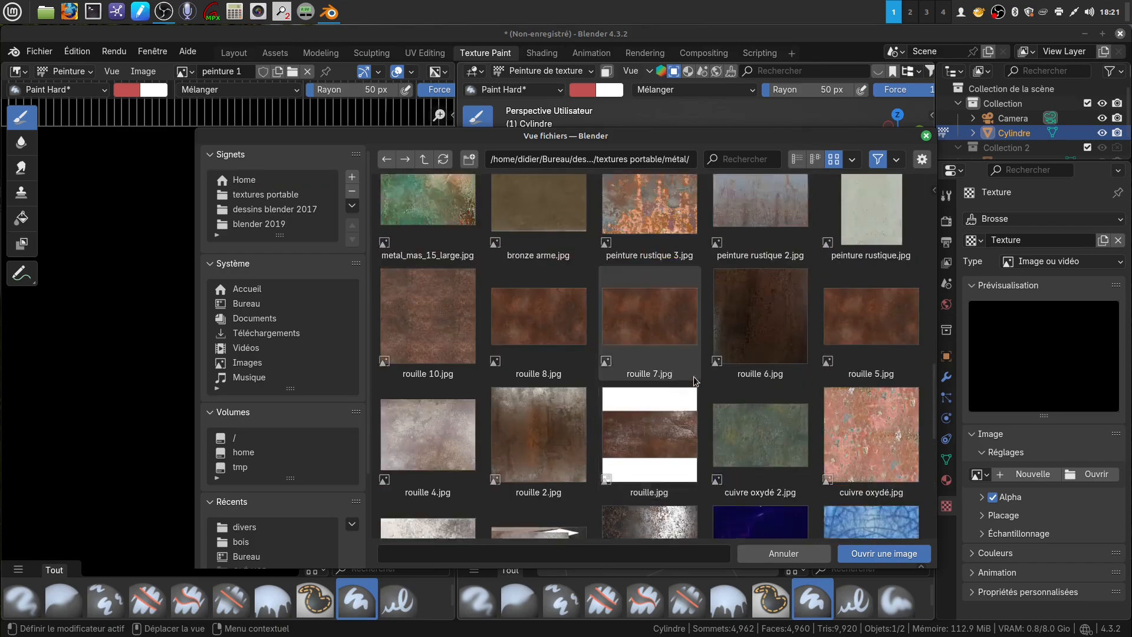
scroll(701, 354, "up", 6)
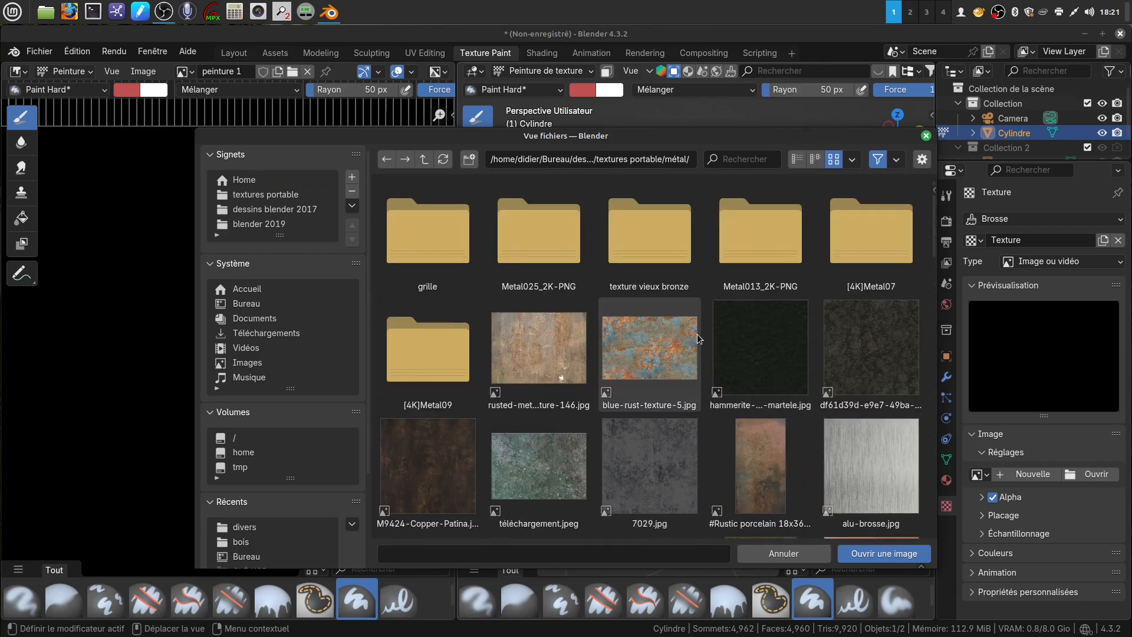
Load ROUGE.jpeg from the "divers" subfolder of "textures portable" as the brush texture image
left_click(424, 159)
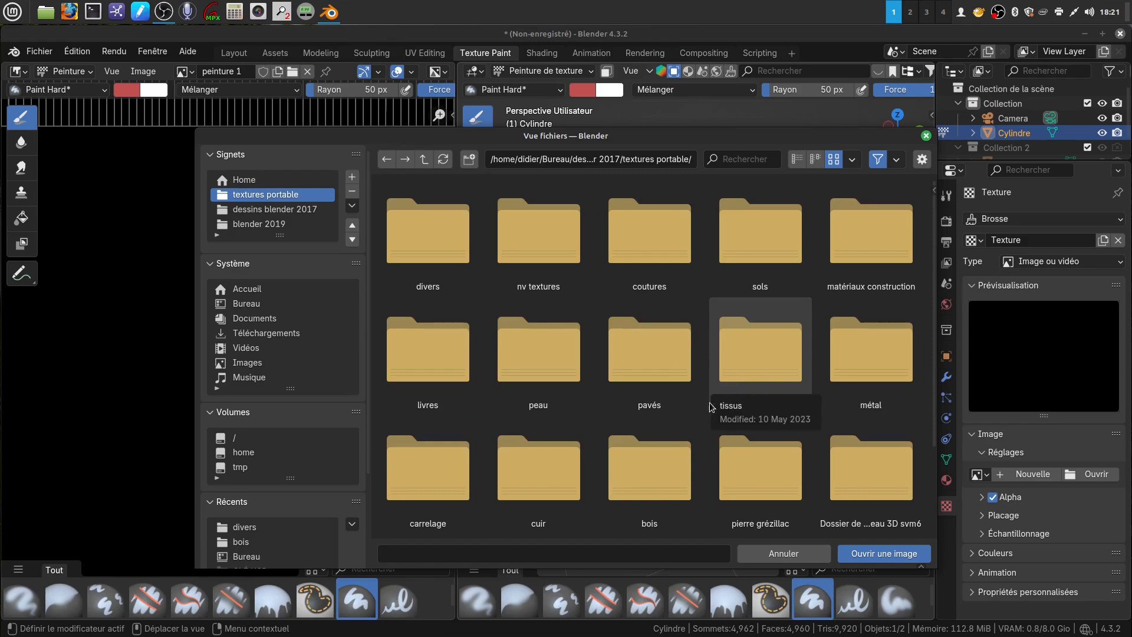
scroll(670, 439, "down", 2)
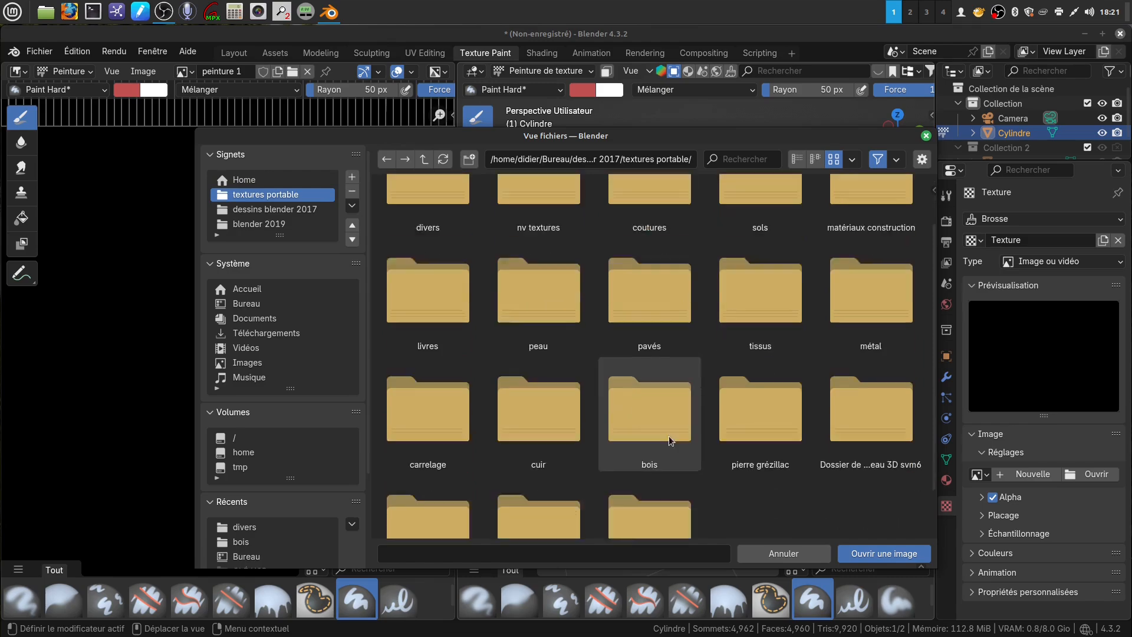
scroll(669, 436, "down", 2)
scroll(672, 436, "up", 4)
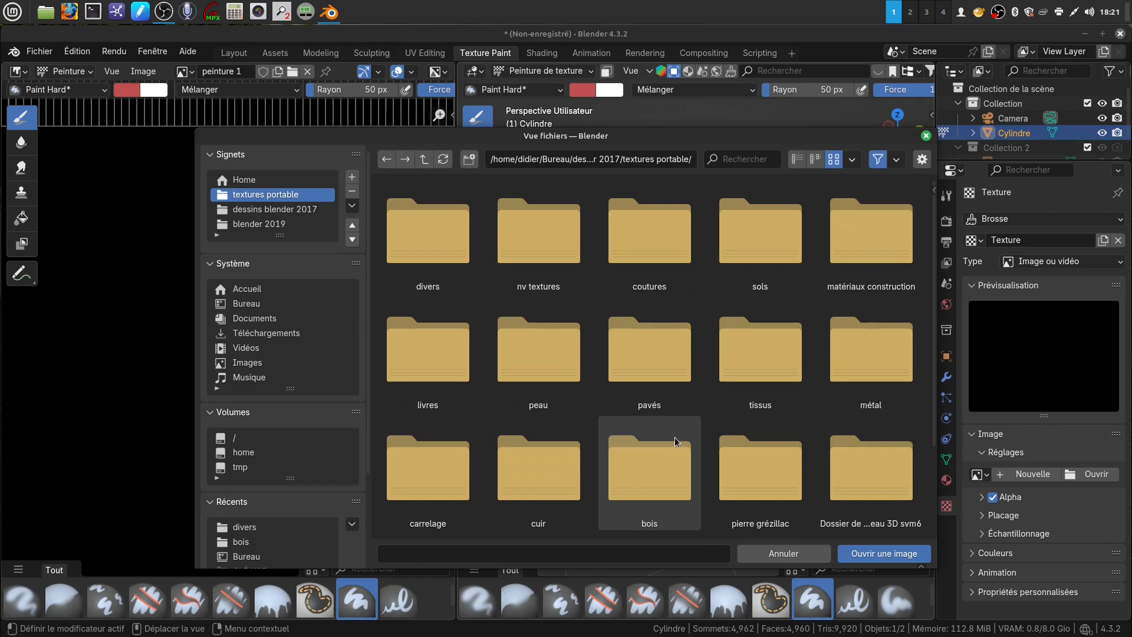
left_click(406, 229)
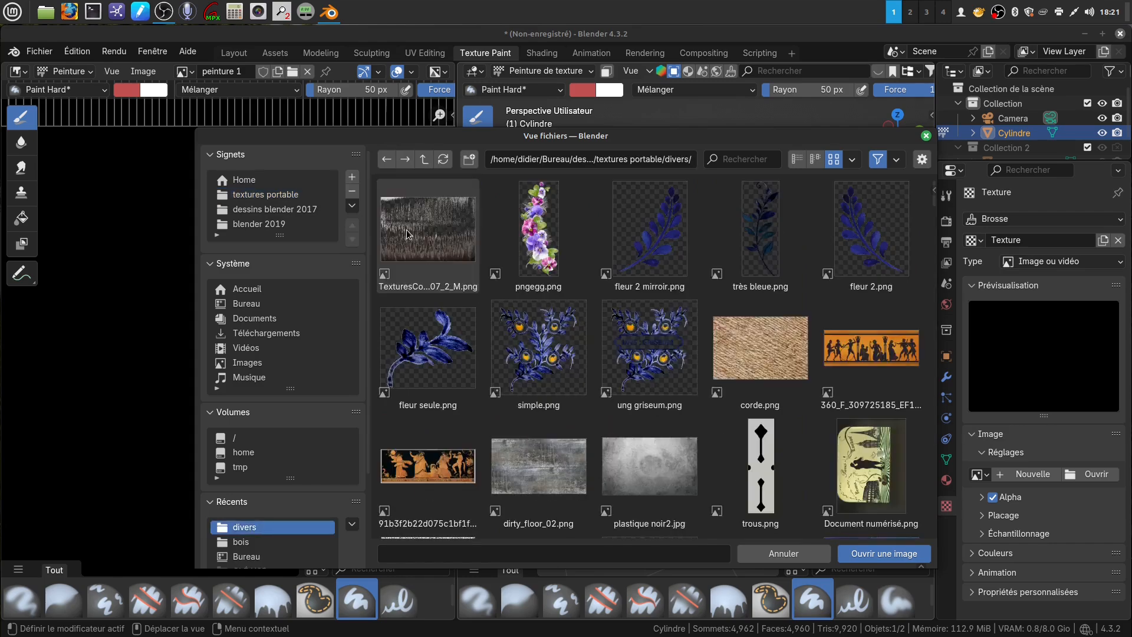
scroll(642, 417, "down", 10)
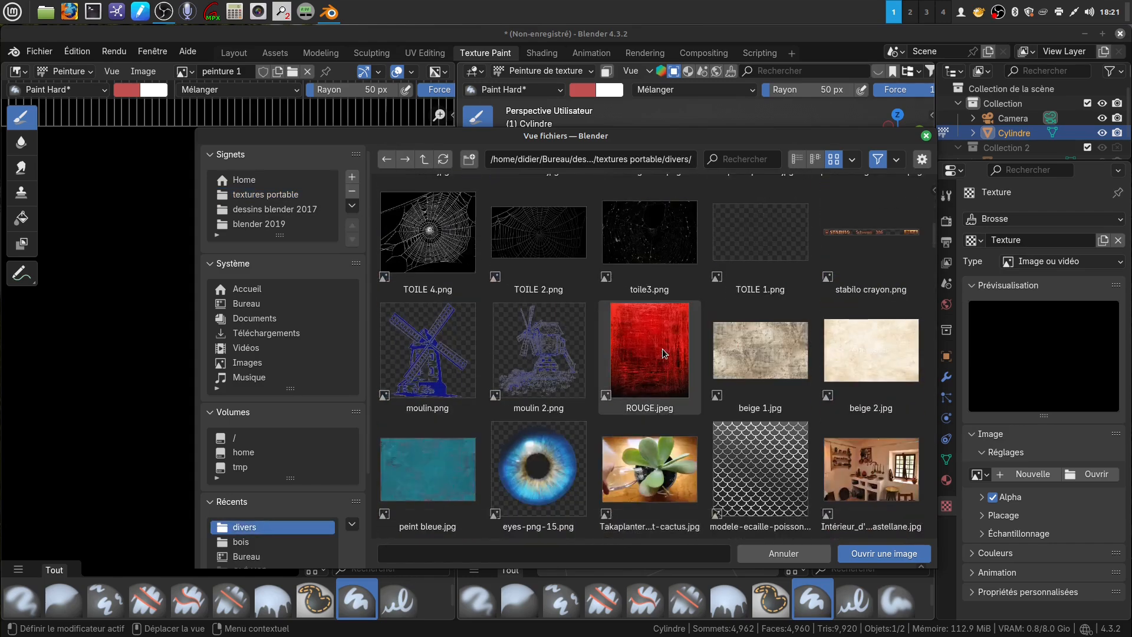
left_click(662, 348)
left_click(884, 553)
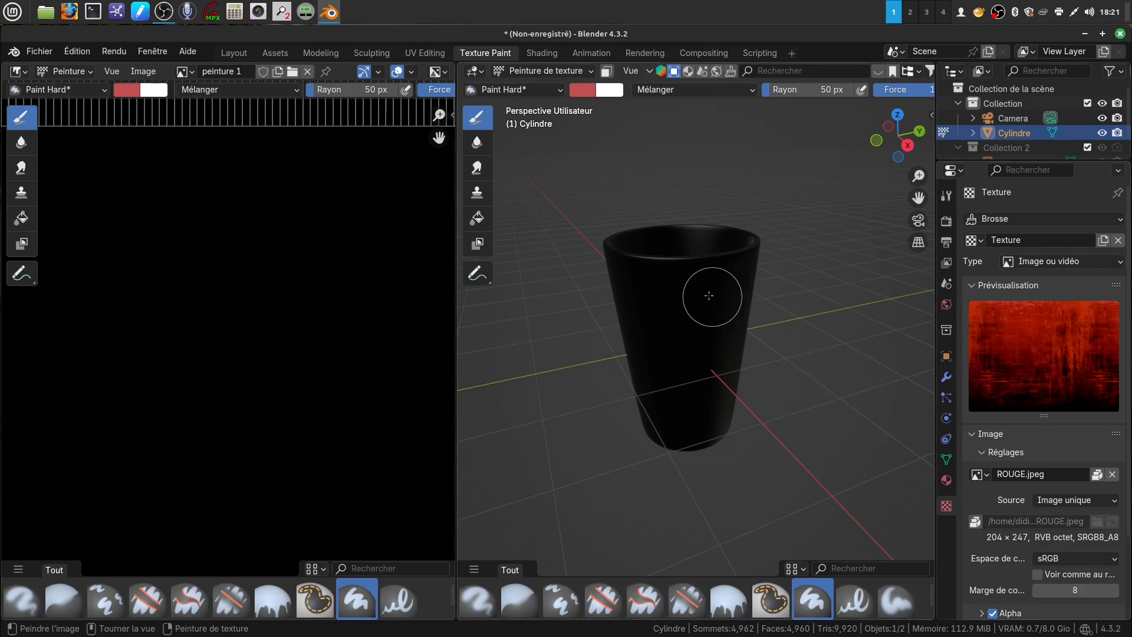
Set the brush texture's mapping to Pochoir (stencil) and match the stencil to the image's proportions
scroll(795, 90, "down", 2)
scroll(795, 89, "down", 5)
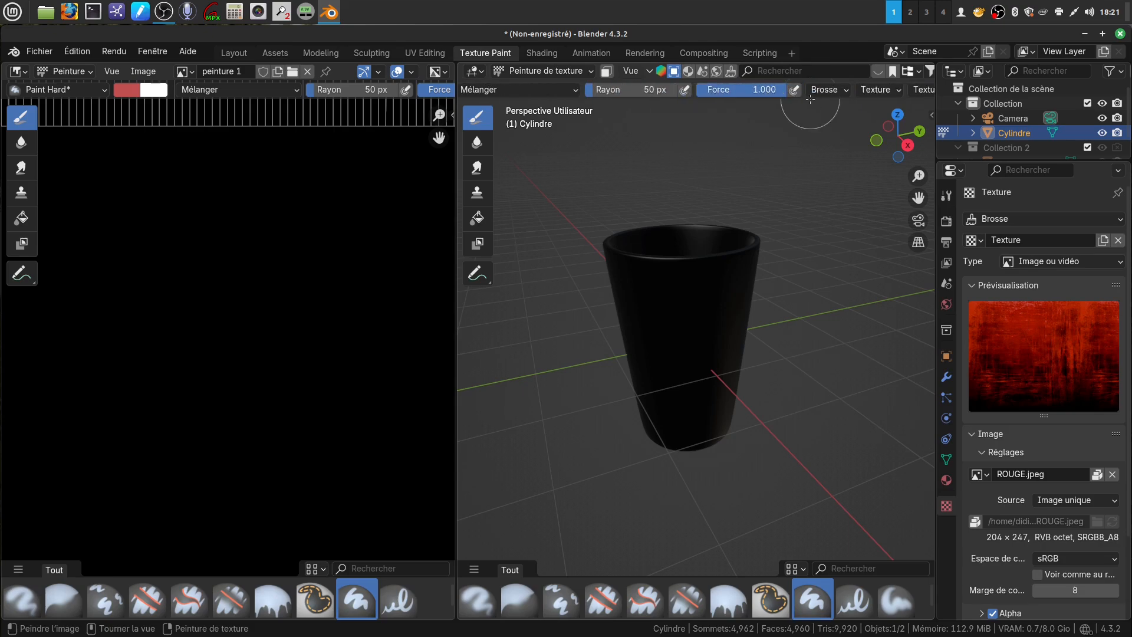
scroll(841, 94, "down", 2)
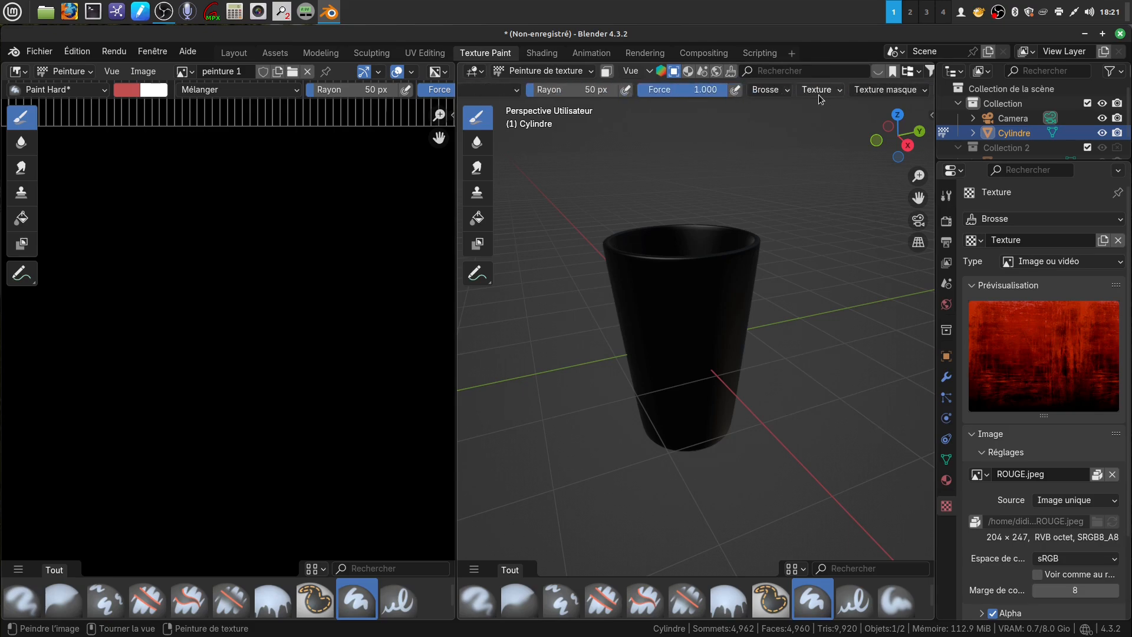
left_click(839, 91)
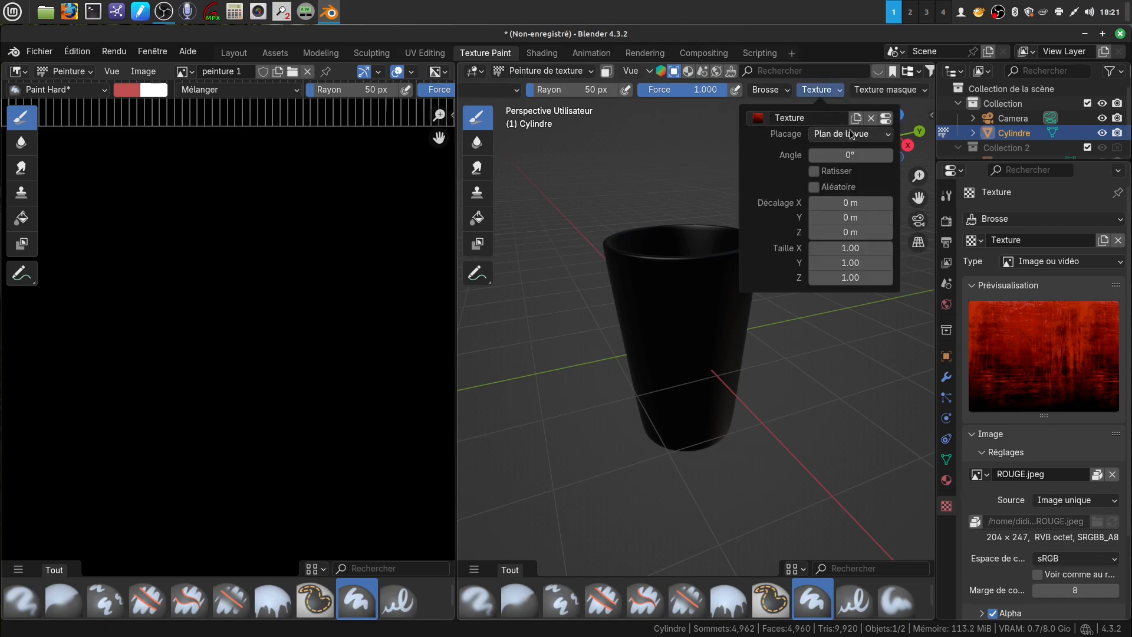
left_click(888, 137)
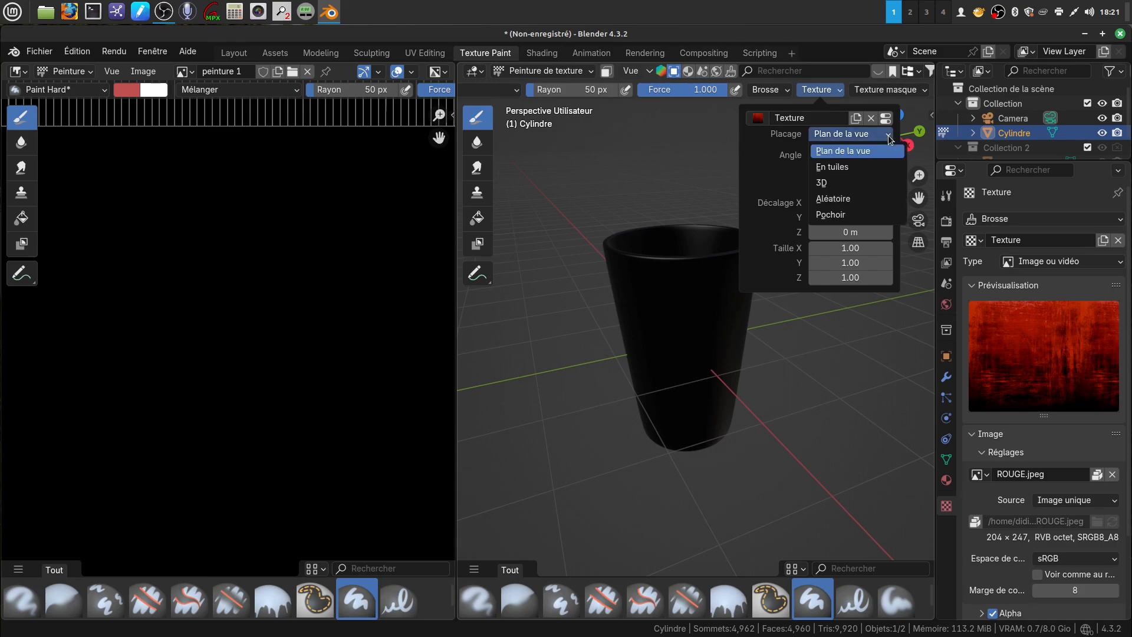
left_click(848, 218)
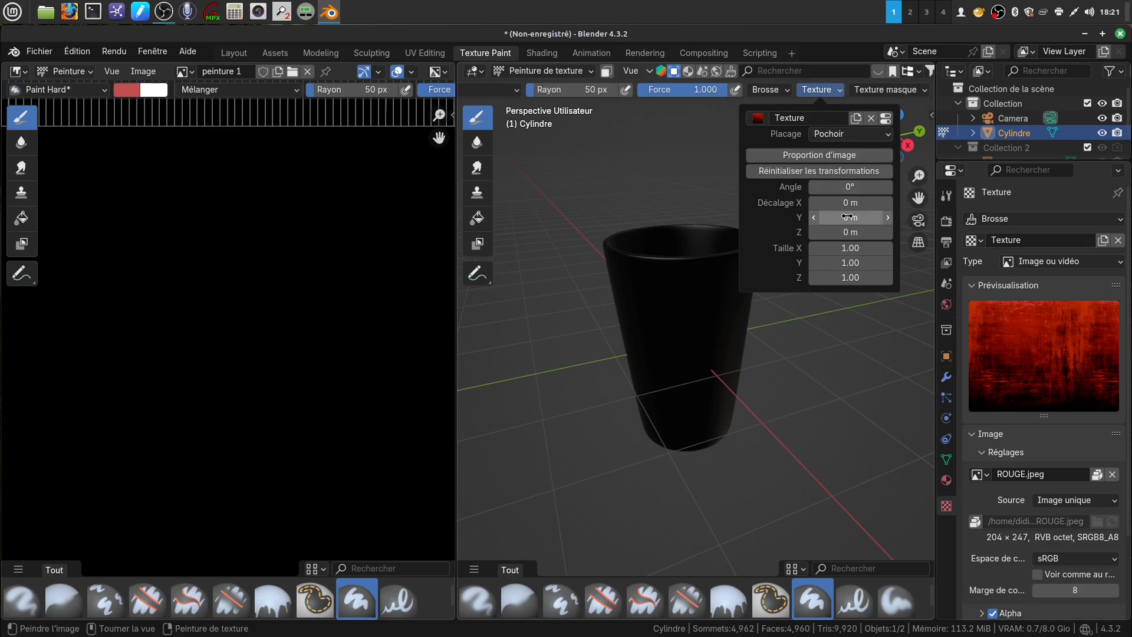
left_click(827, 157)
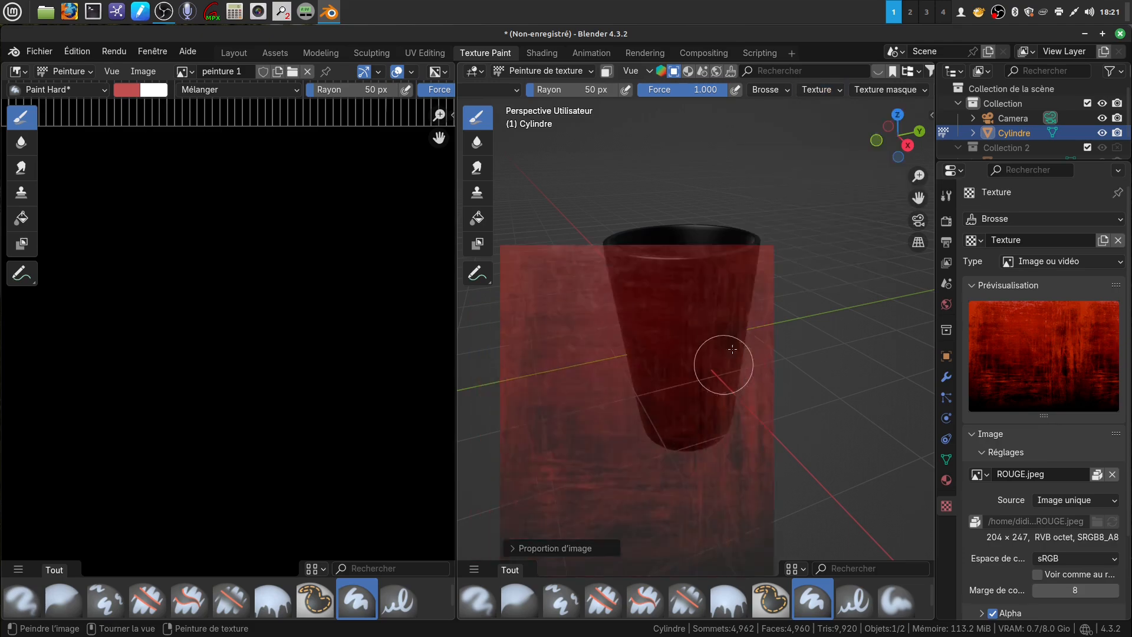
Move, enlarge and slightly rotate the stencil so it covers the whole glass, and fit the glass inside it
right_click_drag(732, 349, 748, 308)
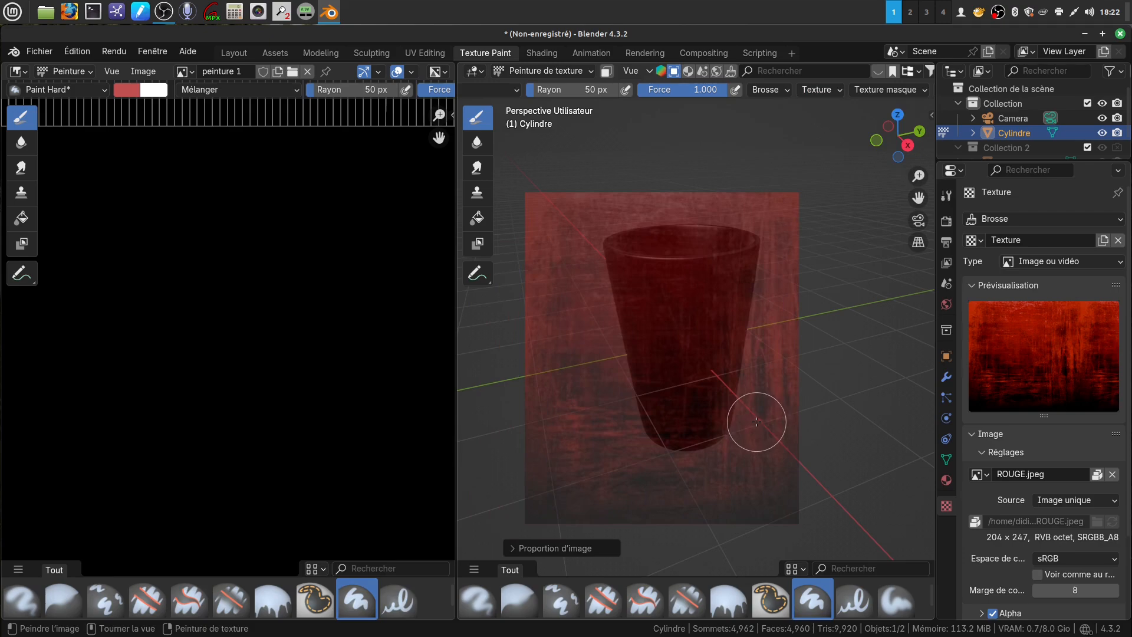
right_click_drag(756, 421, 777, 405)
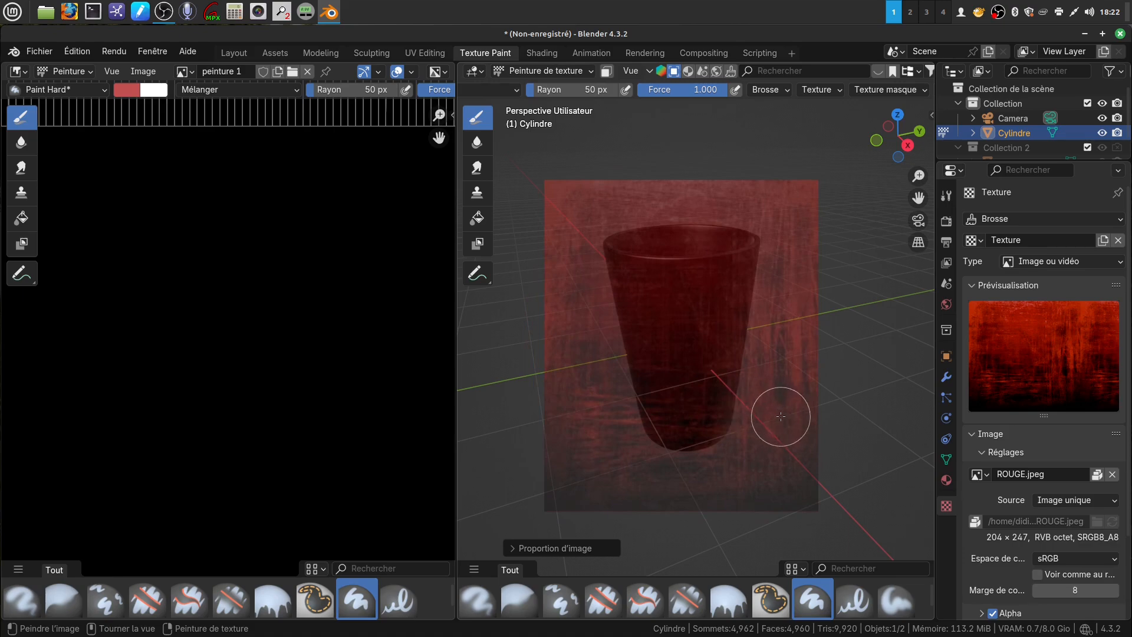
right_click_drag(780, 417, 817, 428, "shift")
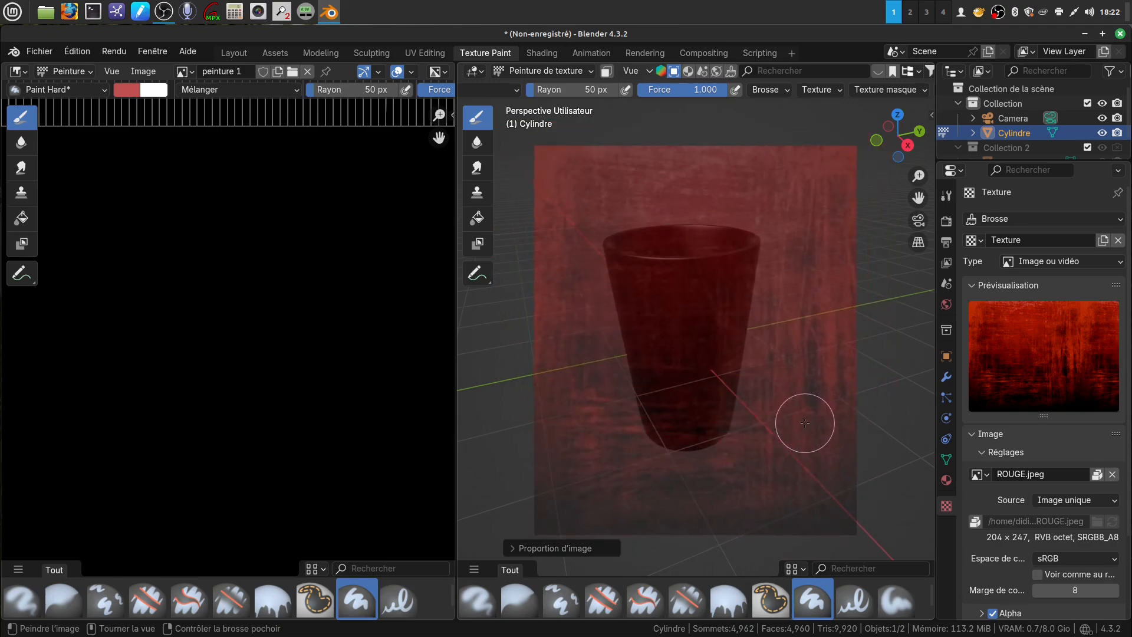
right_click_drag(799, 429, 781, 406, "ctrl")
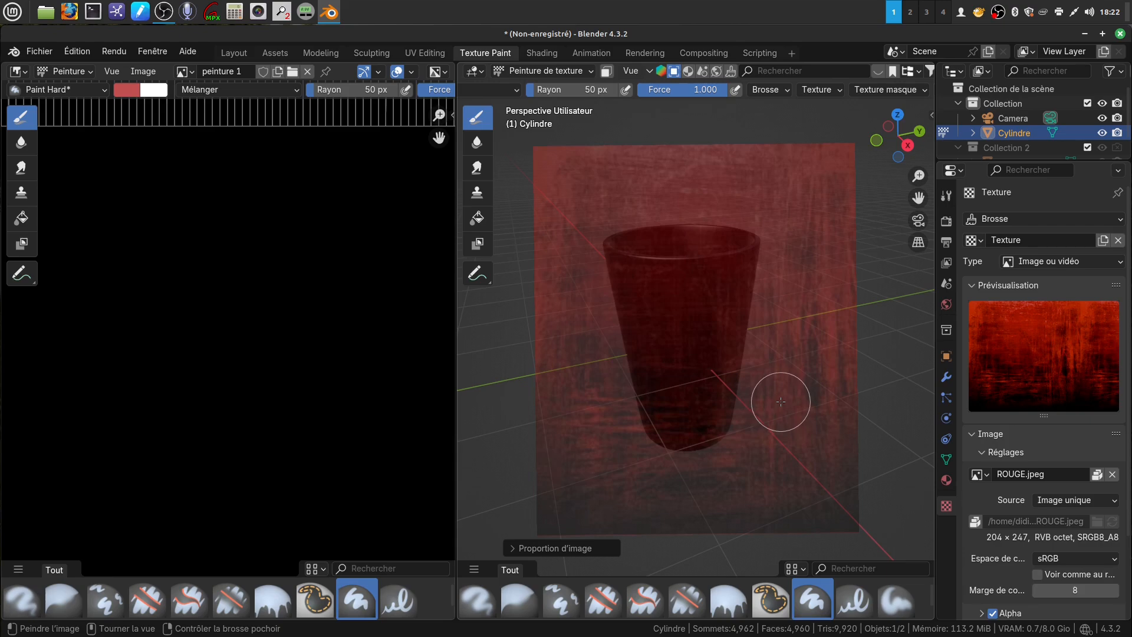
scroll(780, 401, "up", 1)
scroll(780, 401, "up", 1)
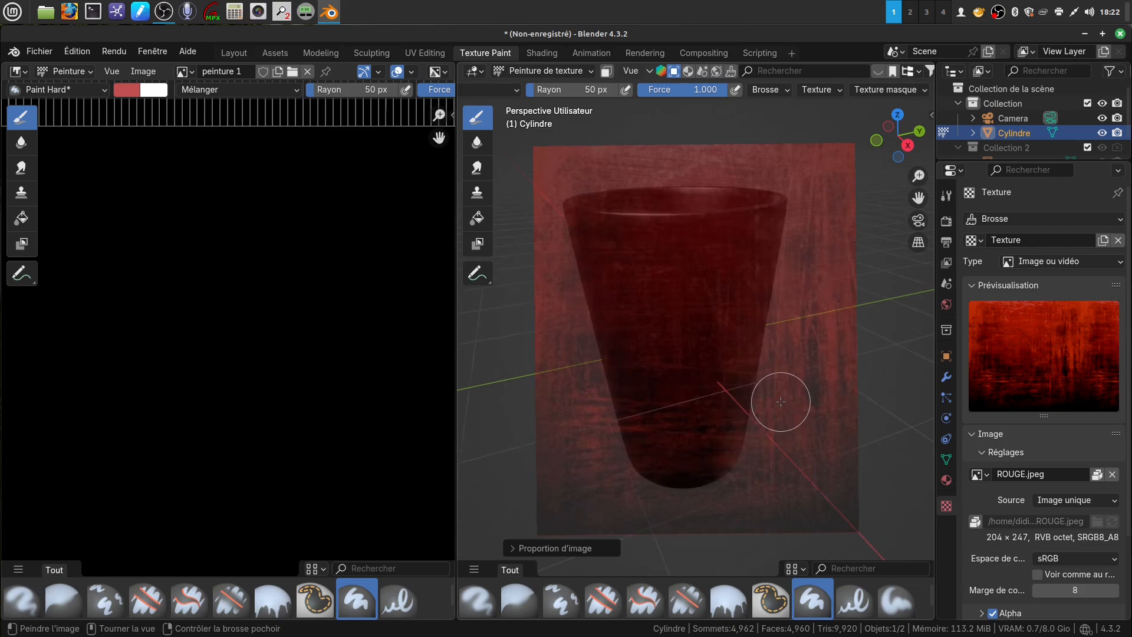
scroll(781, 401, "down", 2)
scroll(780, 401, "up", 3)
scroll(780, 401, "down", 1)
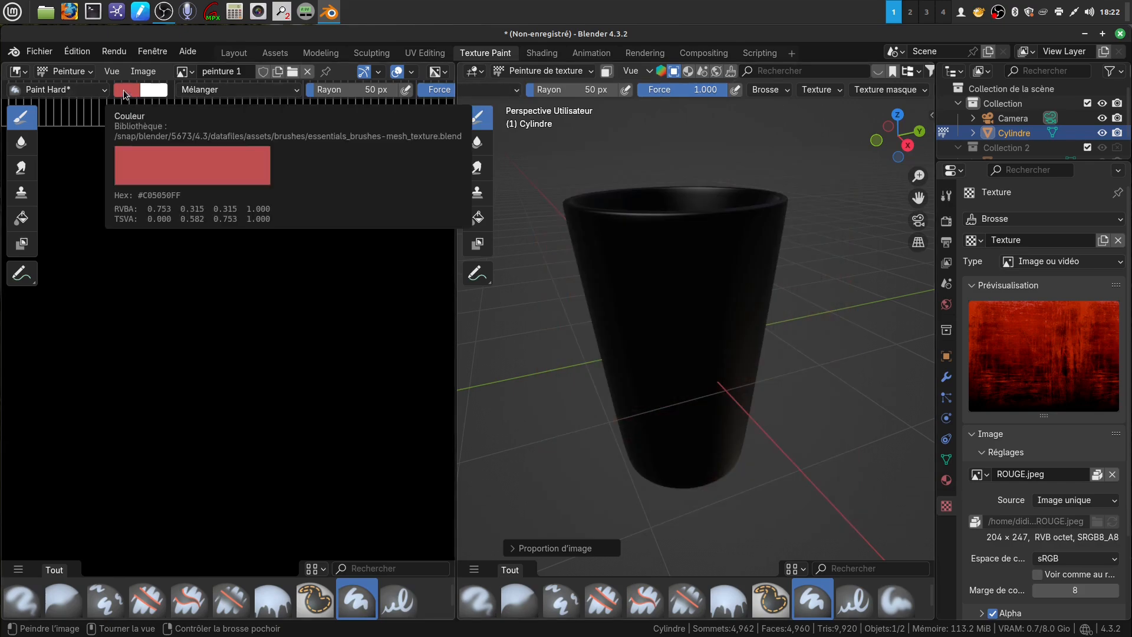
Set the brush's primary colour to white by raising red, green and blue to their maximum
left_click(126, 95)
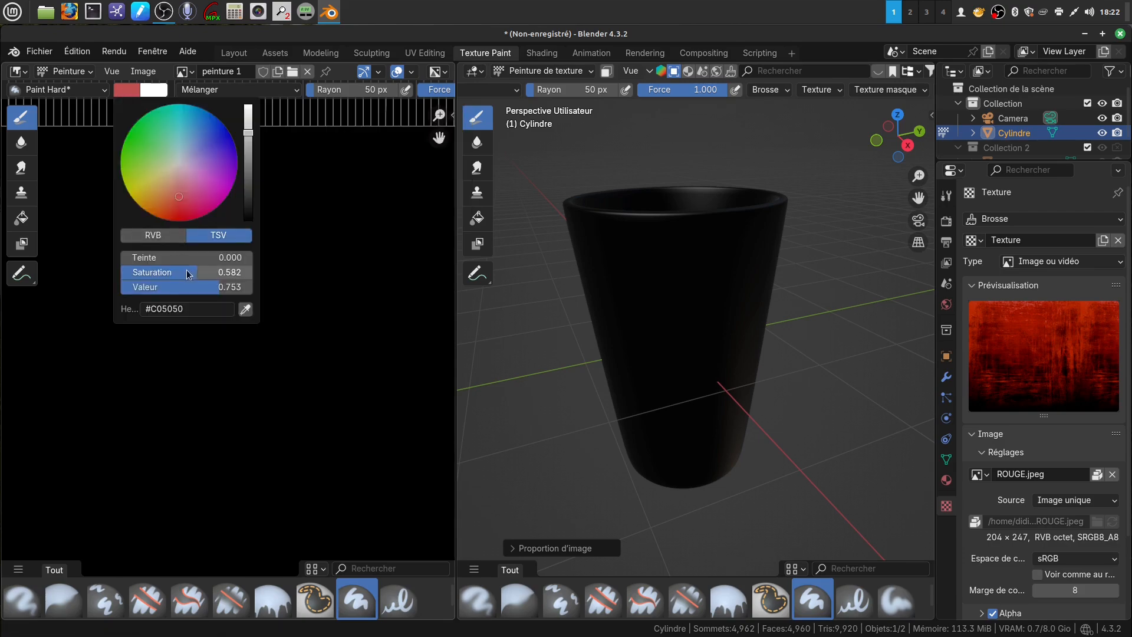
left_click(163, 236)
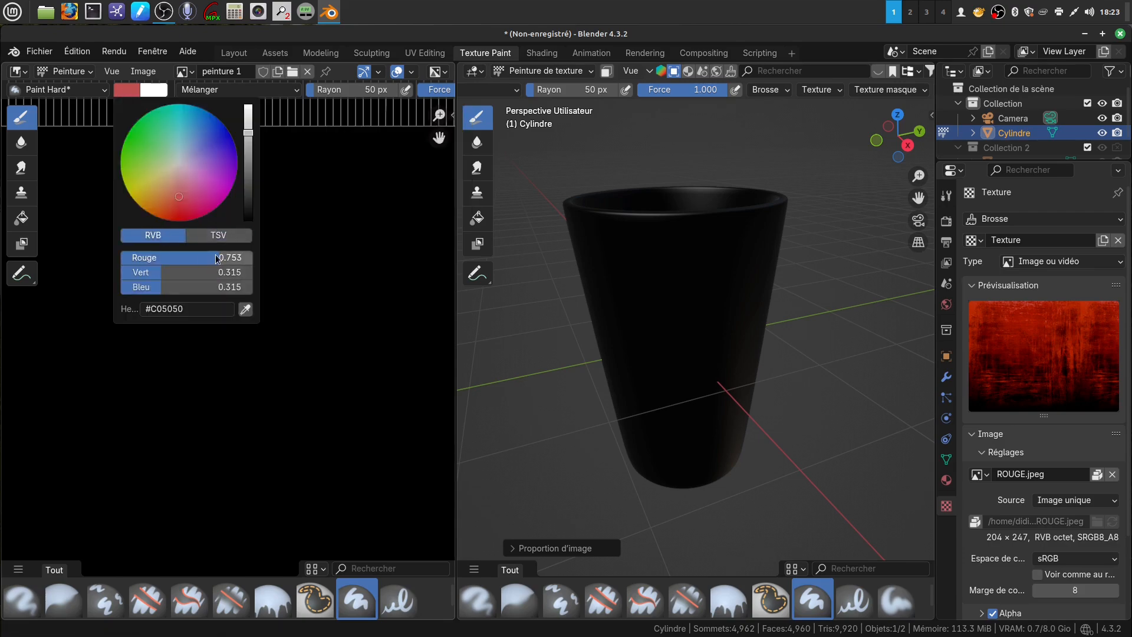
left_click_drag(216, 257, 253, 258)
left_click_drag(163, 275, 258, 276)
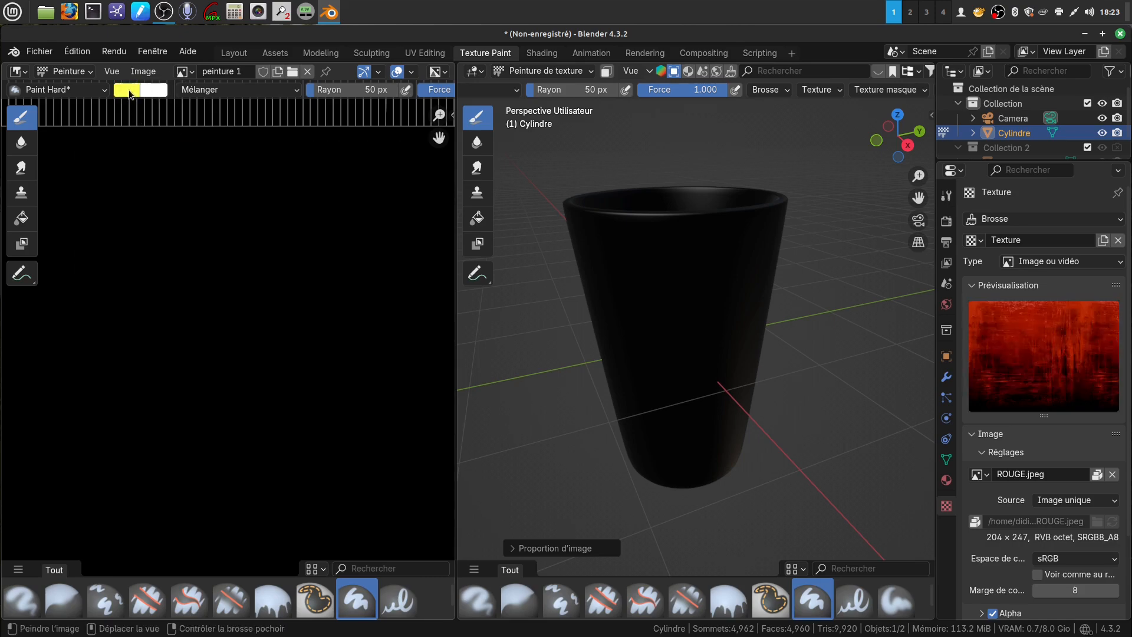
left_click(130, 94)
left_click_drag(166, 287, 258, 287)
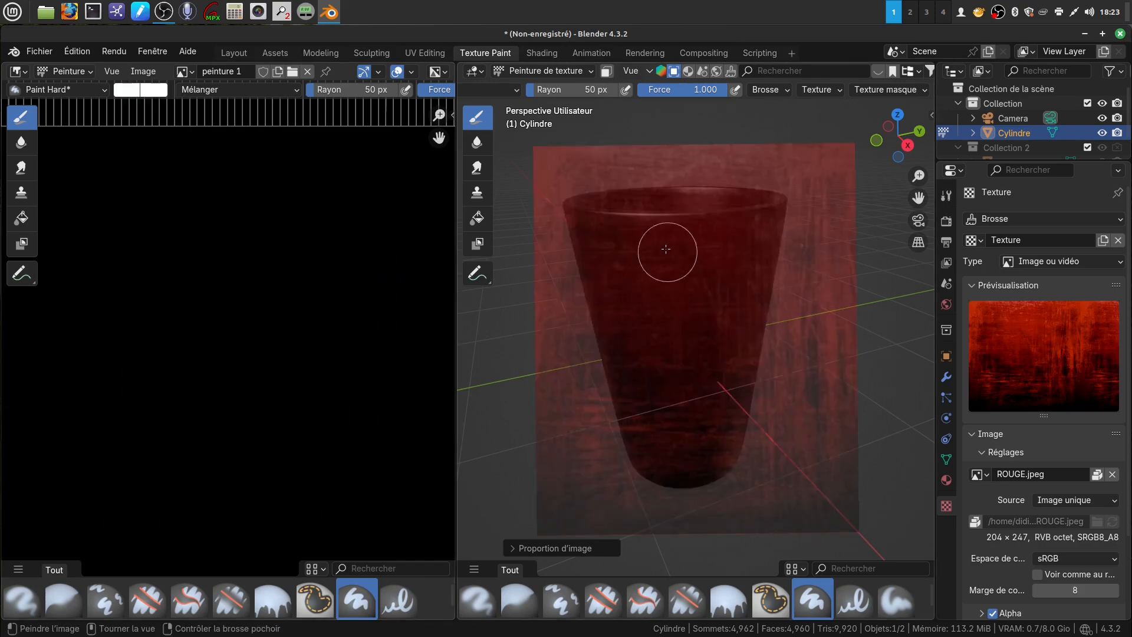
Paint the red stencil texture onto the front of the glass and one adjacent side
mouse_move(580, 217)
left_mouse_down()
mouse_move(771, 228)
mouse_move(627, 285)
mouse_move(667, 256)
mouse_move(642, 396)
mouse_move(599, 298)
mouse_move(690, 462)
mouse_move(766, 370)
mouse_move(788, 240)
mouse_move(738, 470)
mouse_move(698, 286)
mouse_move(661, 420)
mouse_move(735, 372)
mouse_move(649, 469)
mouse_move(681, 457)
mouse_move(588, 233)
mouse_move(784, 207)
mouse_move(664, 354)
mouse_move(748, 318)
left_mouse_up()
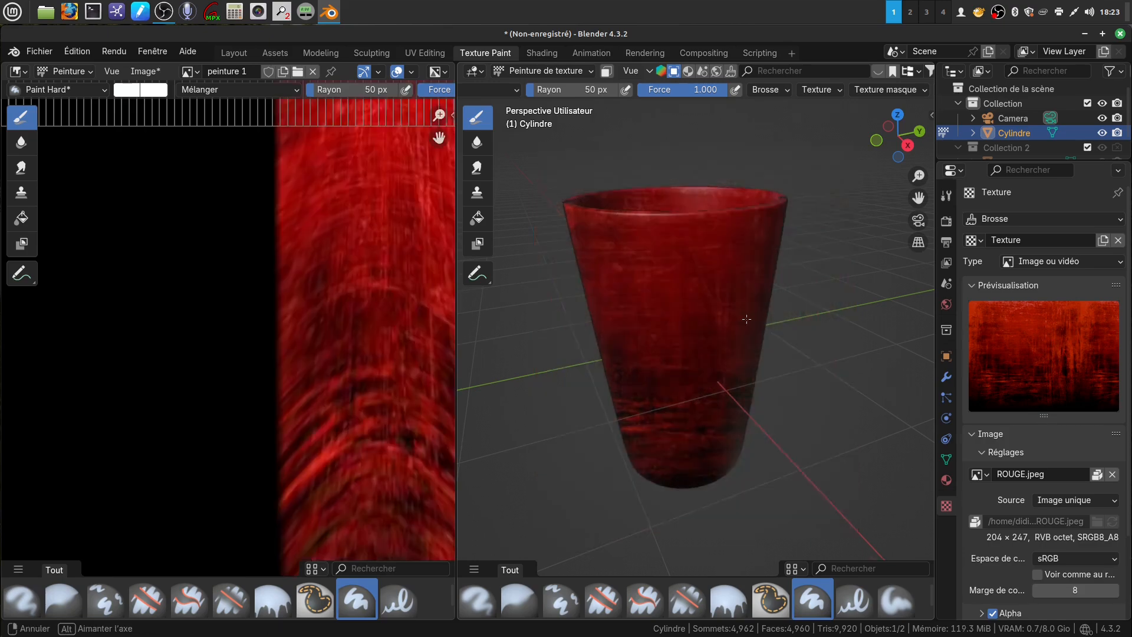
mouse_move(748, 318)
middle_mouse_down()
mouse_move(743, 433)
mouse_move(767, 295)
mouse_move(854, 285)
middle_mouse_up()
mouse_move(628, 261)
left_mouse_down()
mouse_move(584, 202)
mouse_move(573, 210)
mouse_move(583, 190)
mouse_move(613, 523)
mouse_move(677, 541)
mouse_move(591, 501)
left_mouse_up()
middle_click_drag(750, 284, 650, 301)
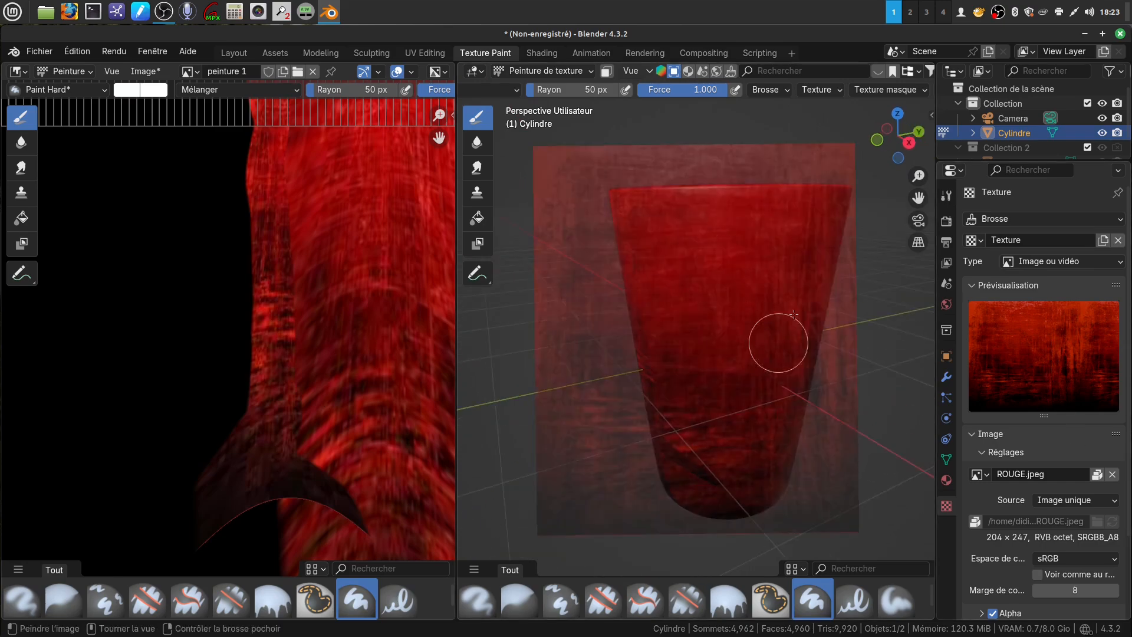
left_click_drag(740, 268, 757, 270)
middle_click_drag(757, 270, 729, 278, "shift")
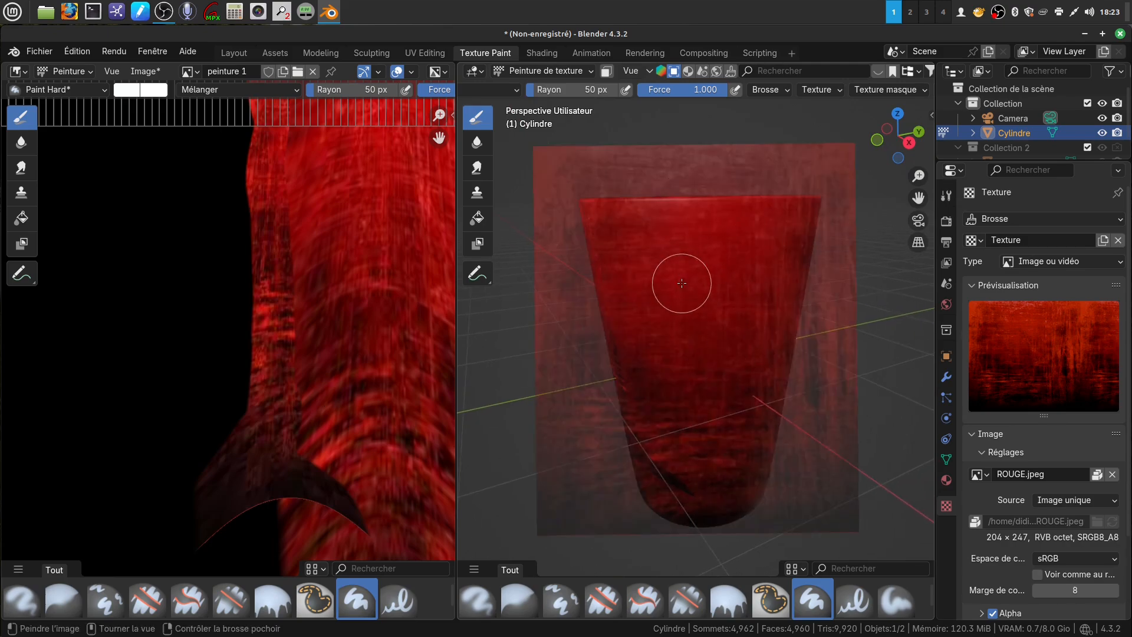
Undo the paint strokes on the glass and return to Object mode
key("ctrl+z")
key("ctrl+z")
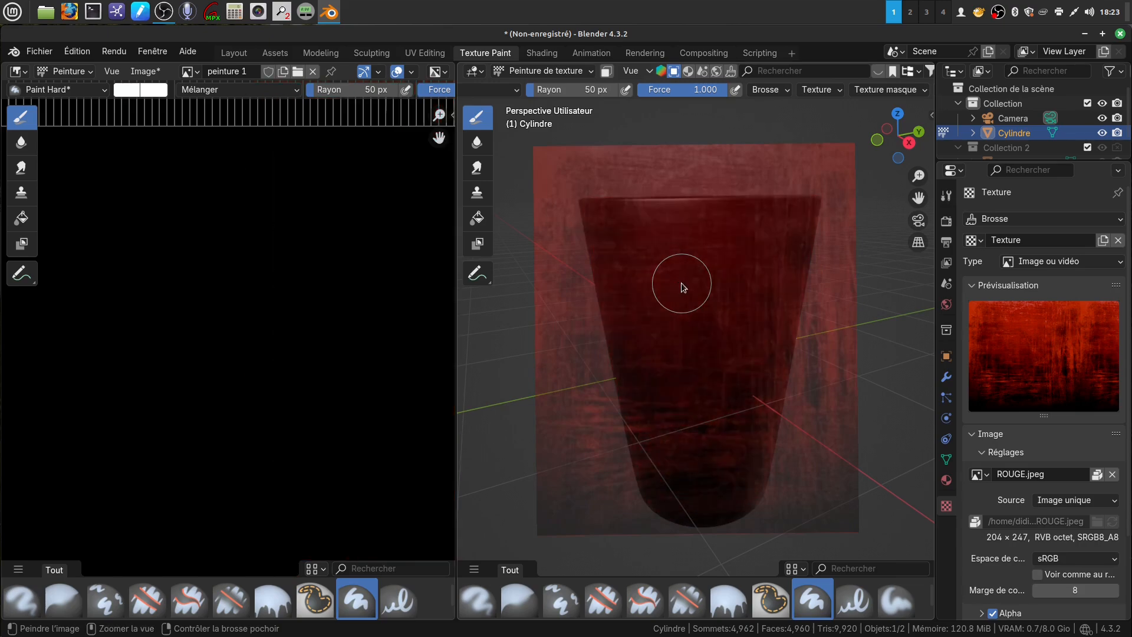
key("ctrl+z")
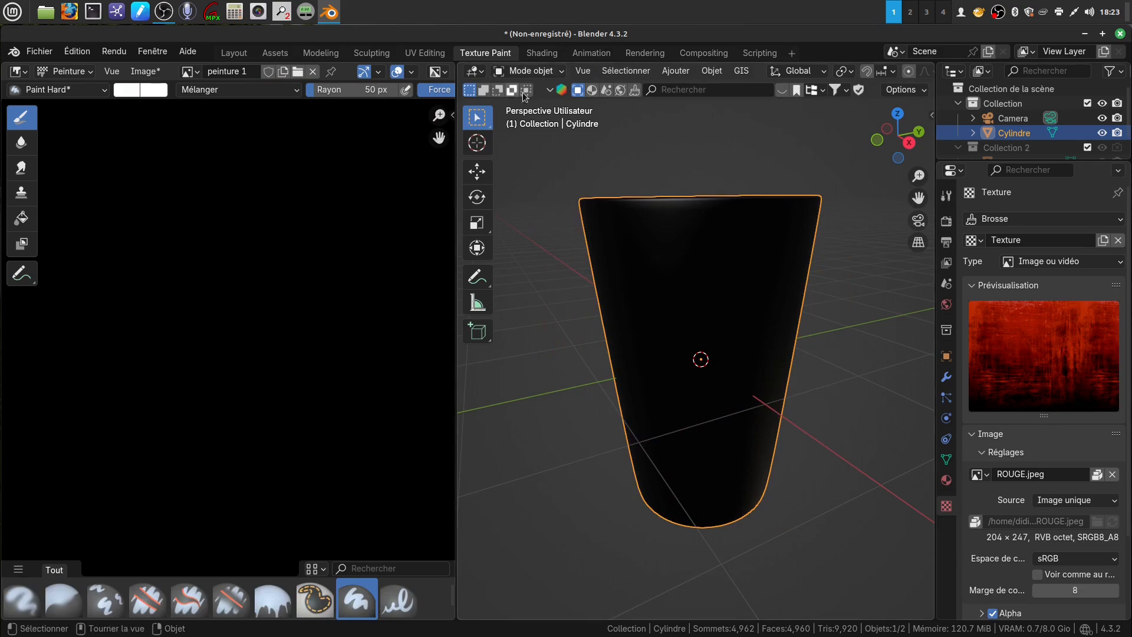
Change the 3D viewport to the shader editor and unlink the "peinture 1" image from the Image Texture node
left_click(475, 71)
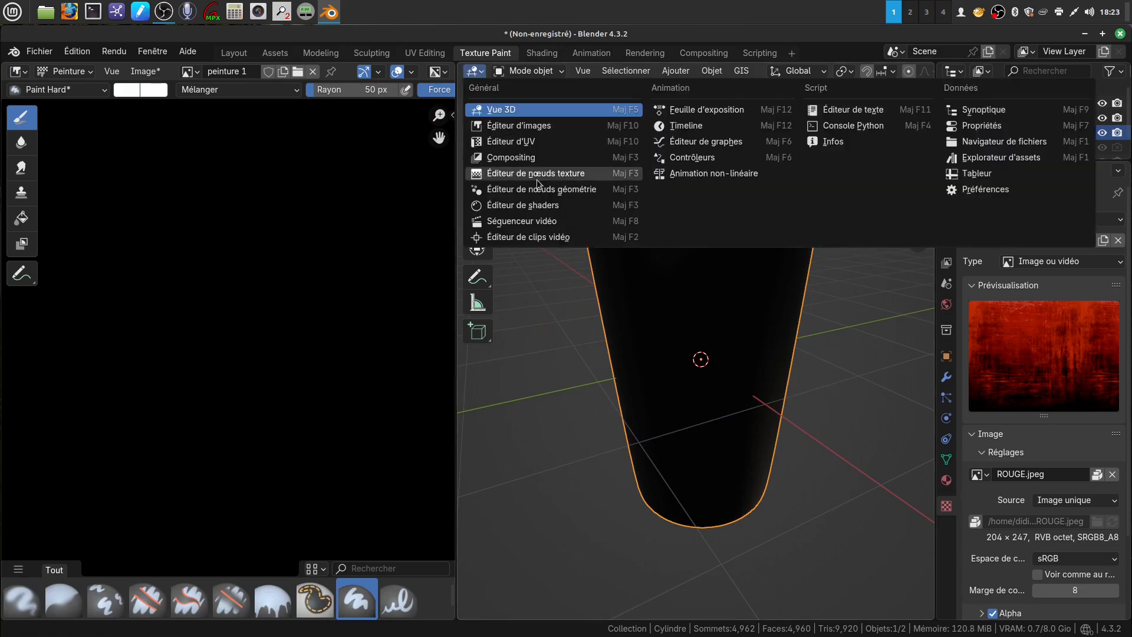
left_click(558, 205)
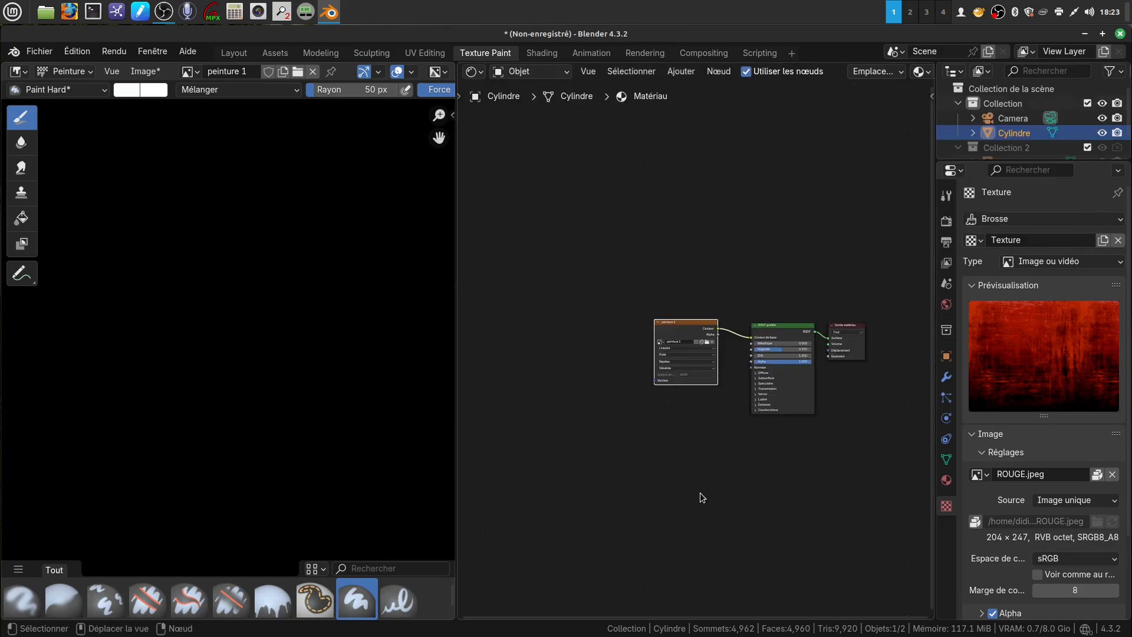
scroll(700, 493, "up", 5)
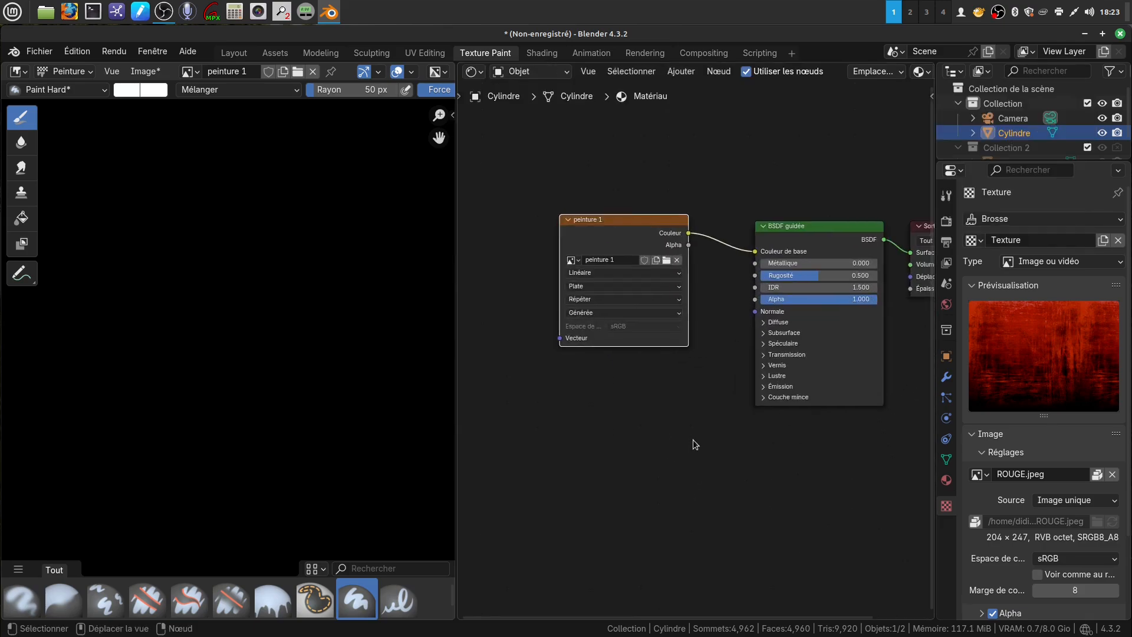
scroll(679, 438, "up", 4)
middle_click_drag(630, 372, 681, 393)
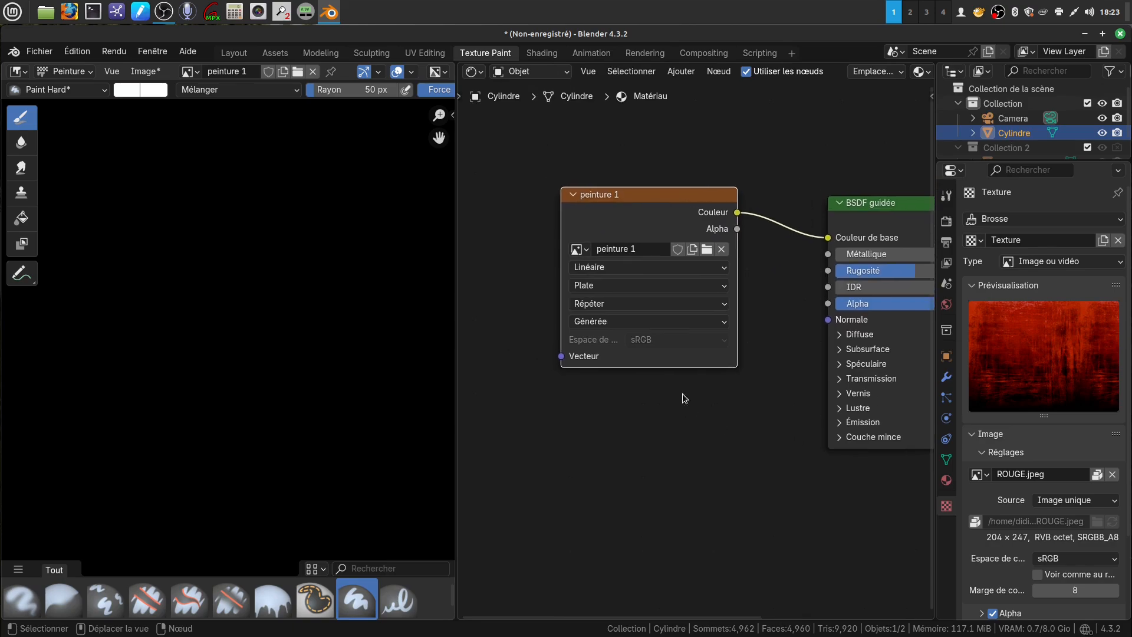
left_click(721, 249)
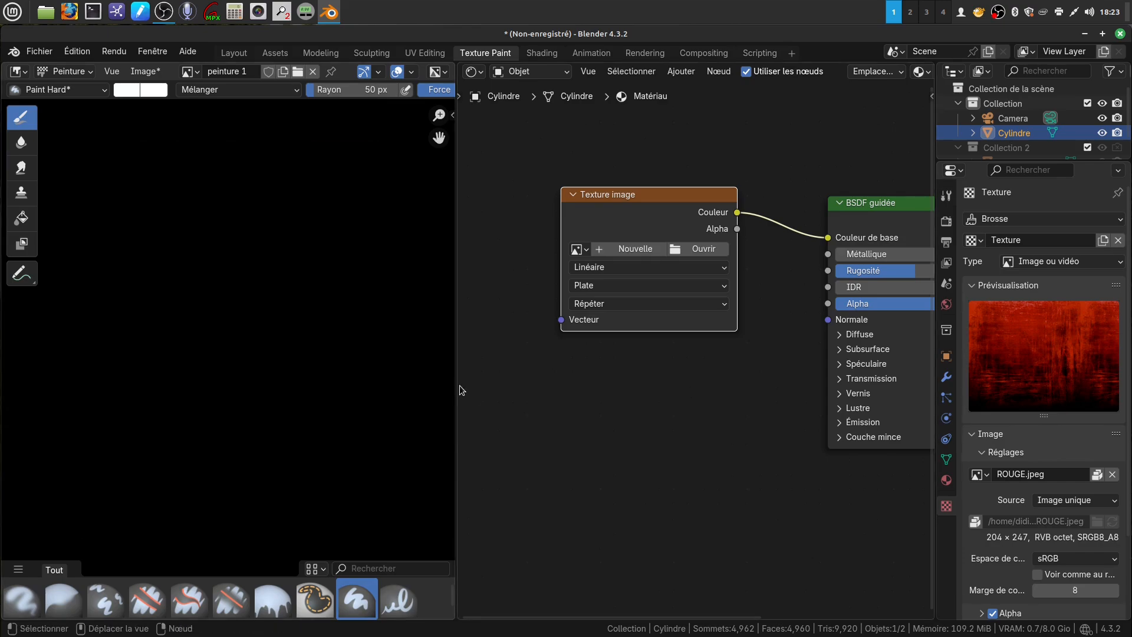
left_click_drag(459, 386, 473, 384)
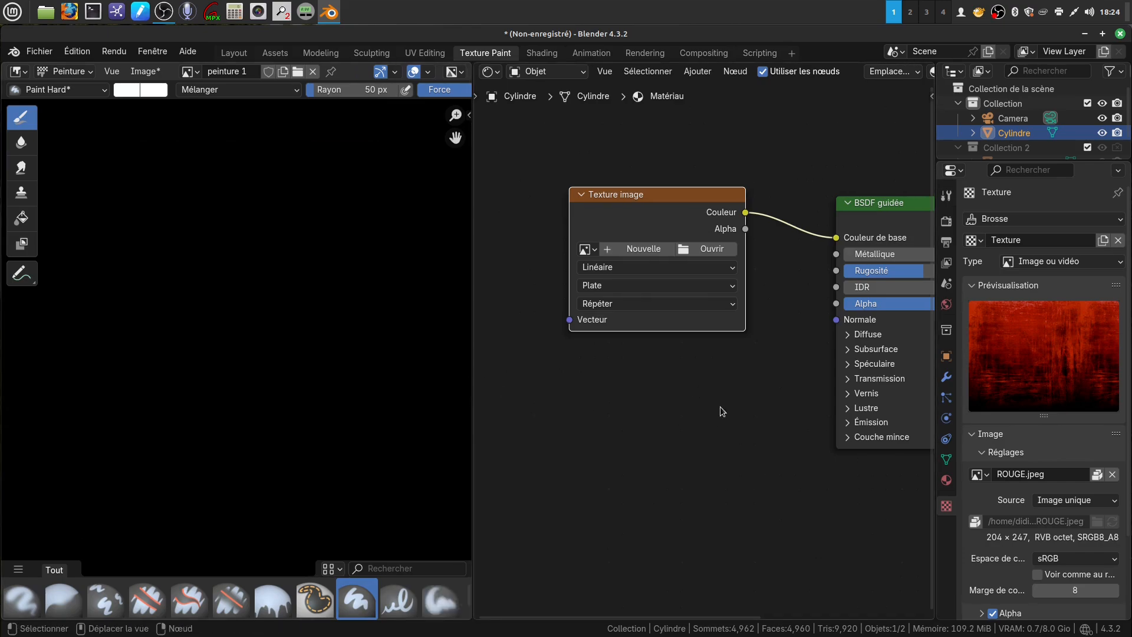
scroll(725, 401, "down", 2)
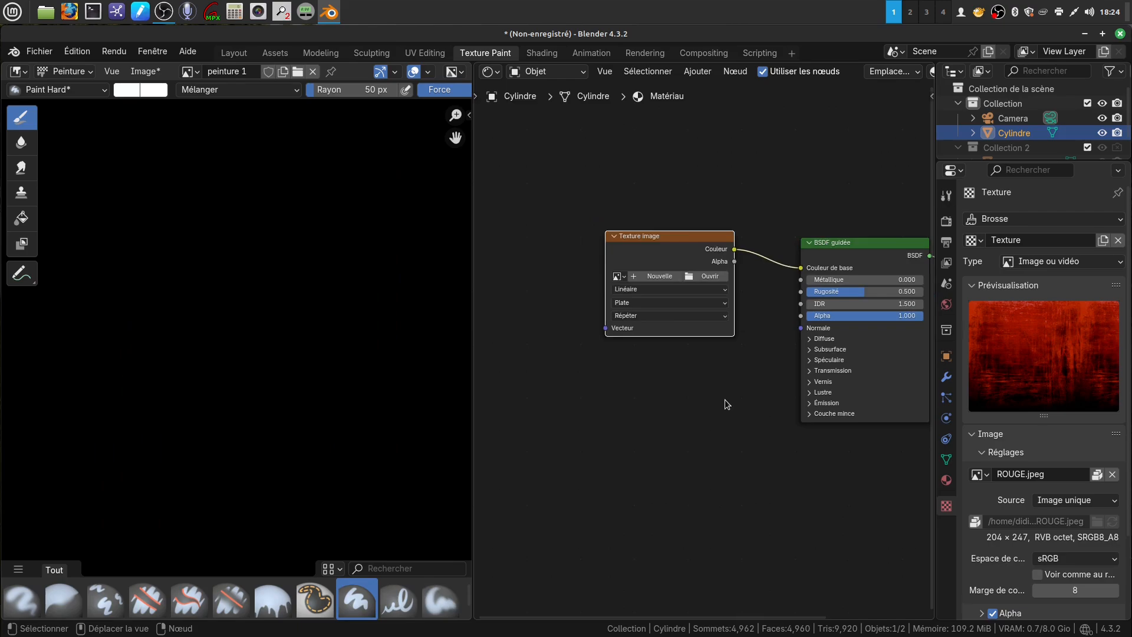
middle_click_drag(745, 369, 754, 365)
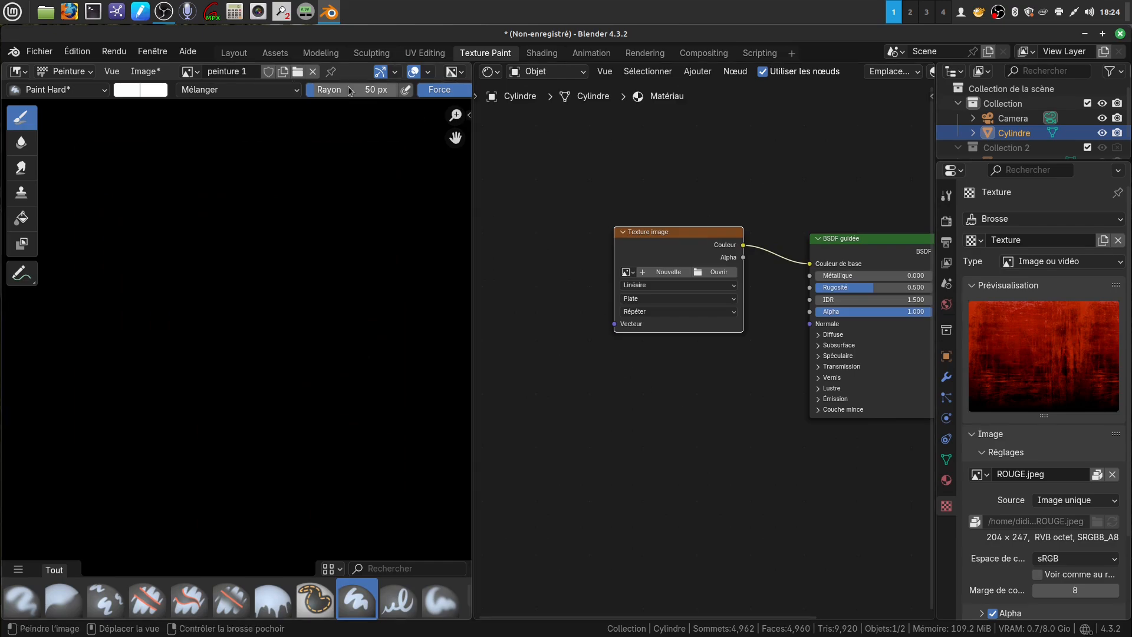
Change the Texture Paint workspace's shader editor back to a 3D viewport
left_click(235, 54)
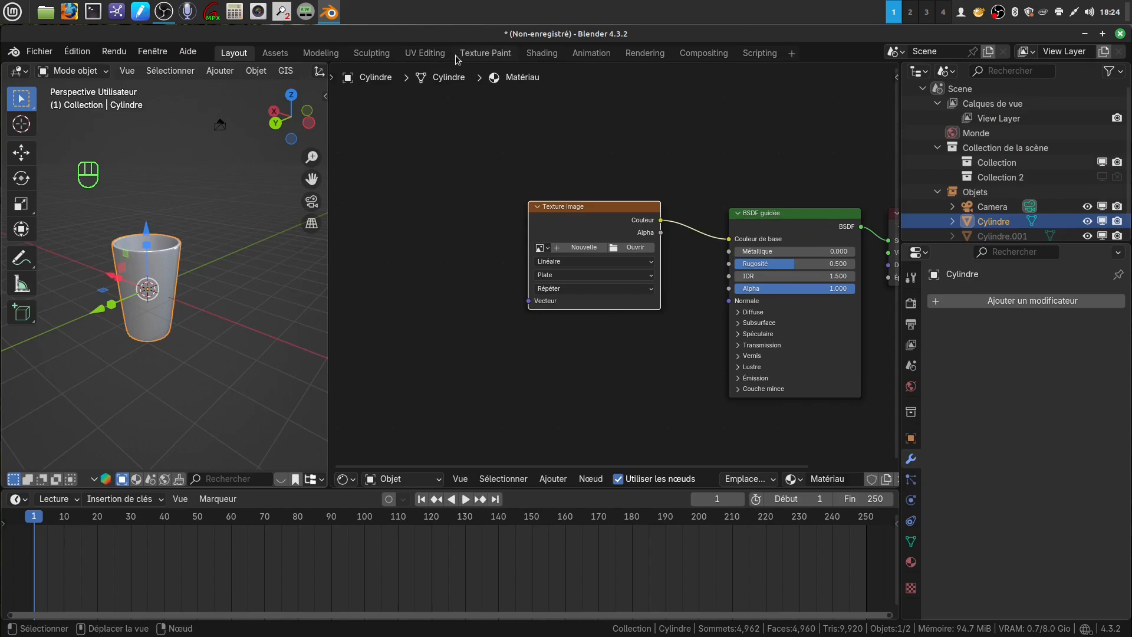
left_click(474, 55)
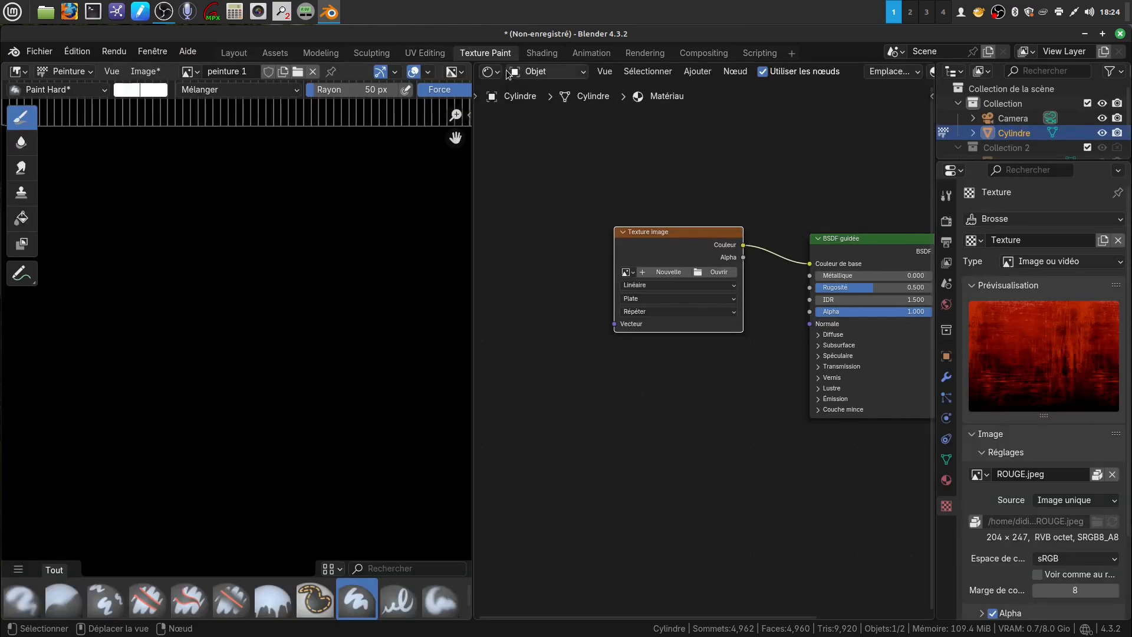
left_click(491, 71)
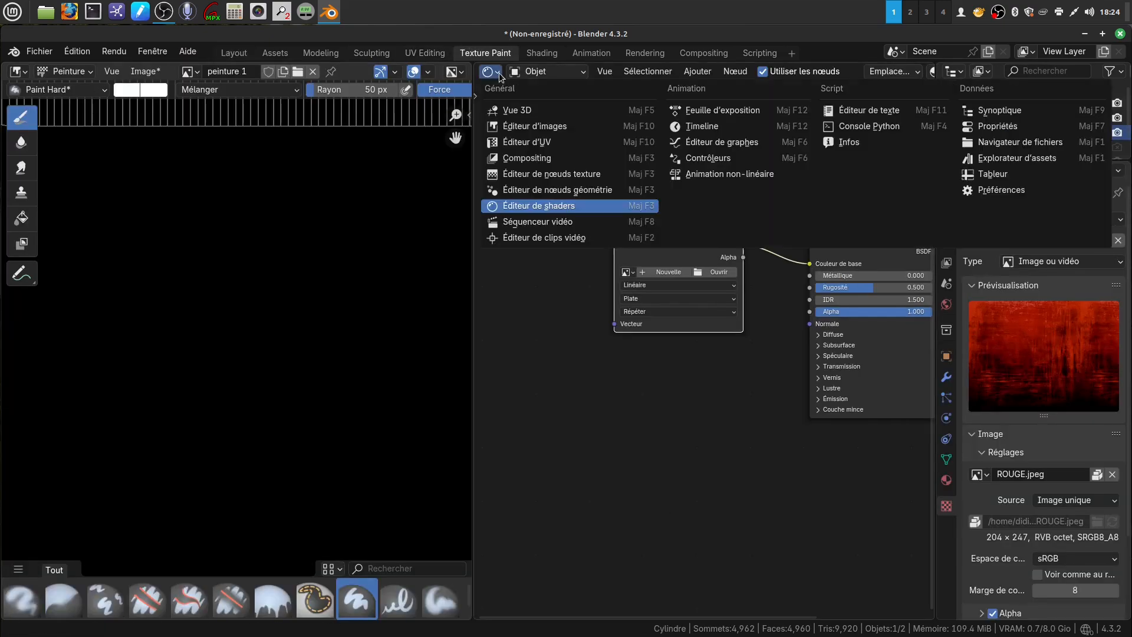
left_click(517, 111)
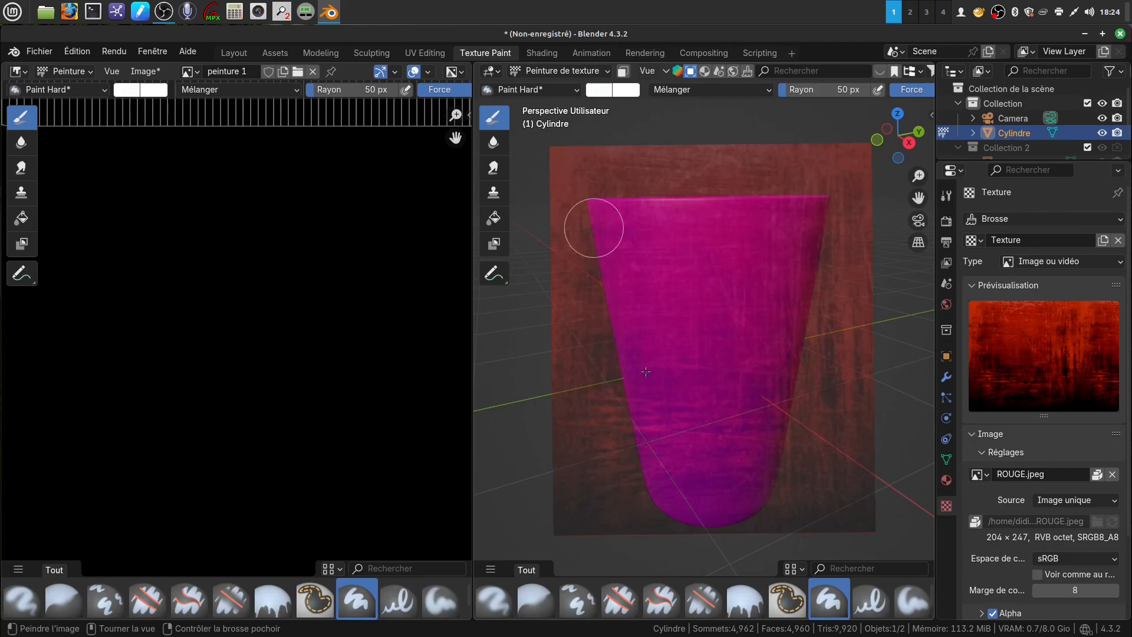
In the Layout workspace's shader editor, add a Texture Coordinate node (Coordonnées de texture) in front of the Image Texture node
left_click(233, 53)
mouse_move(640, 323)
middle_mouse_down()
mouse_move(629, 311)
mouse_move(632, 333)
middle_mouse_up()
left_click(557, 479)
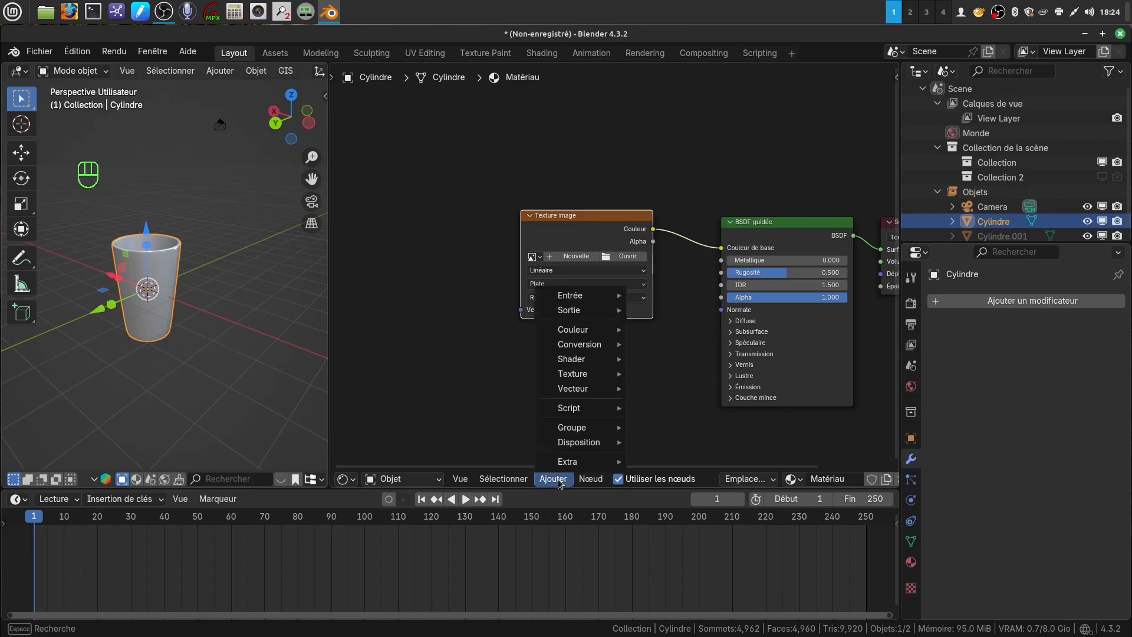
mouse_move(580, 378)
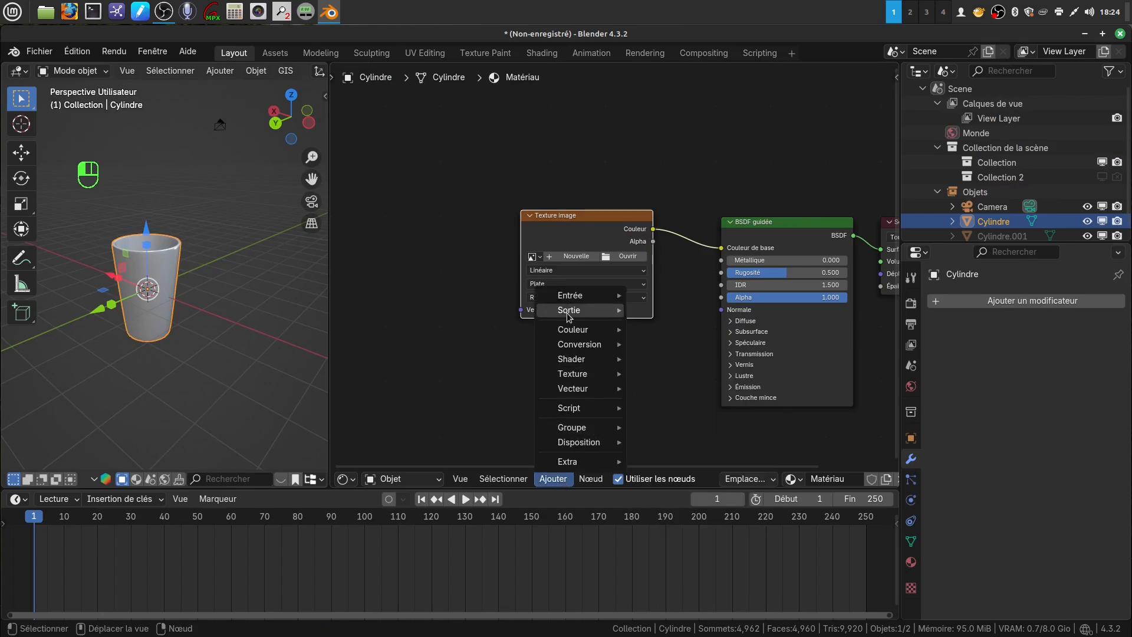
mouse_move(570, 296)
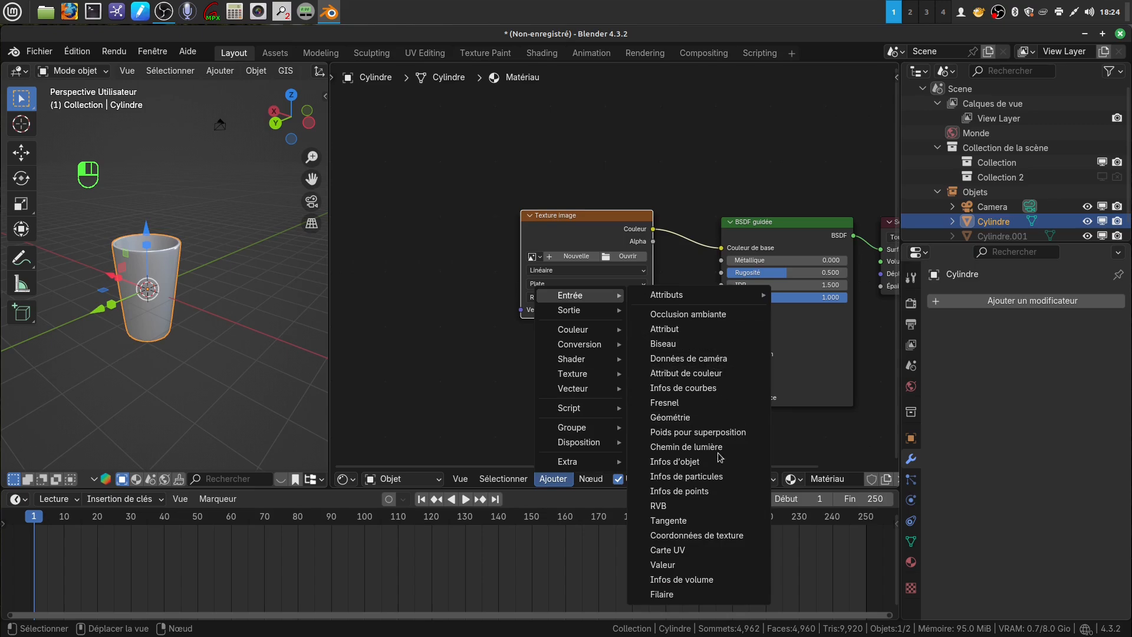
left_click(731, 535)
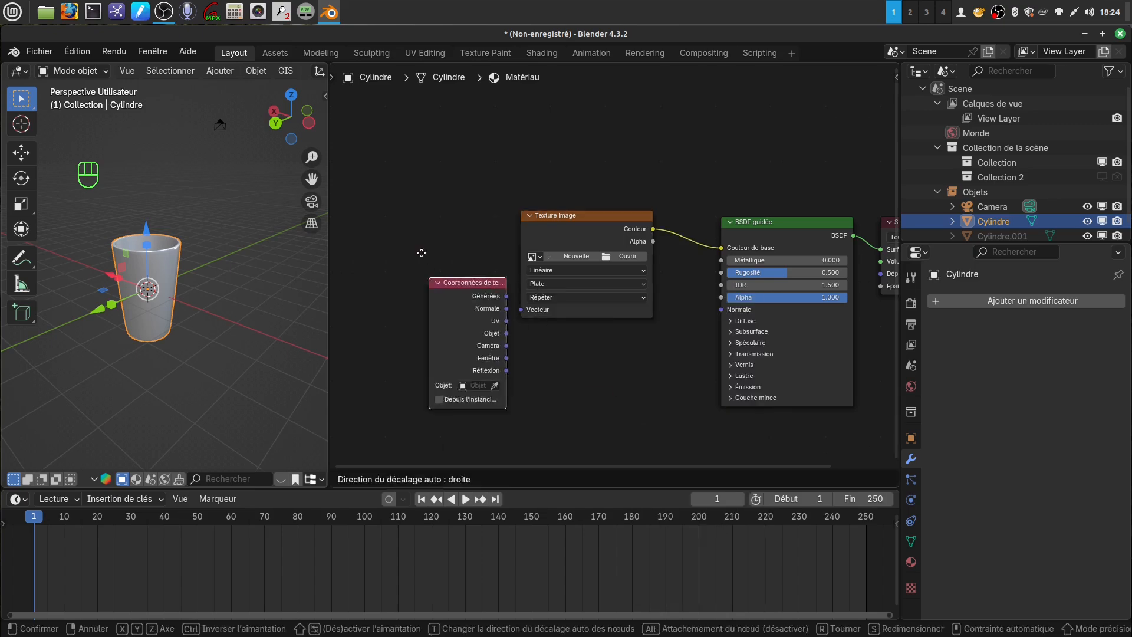
left_click(439, 254)
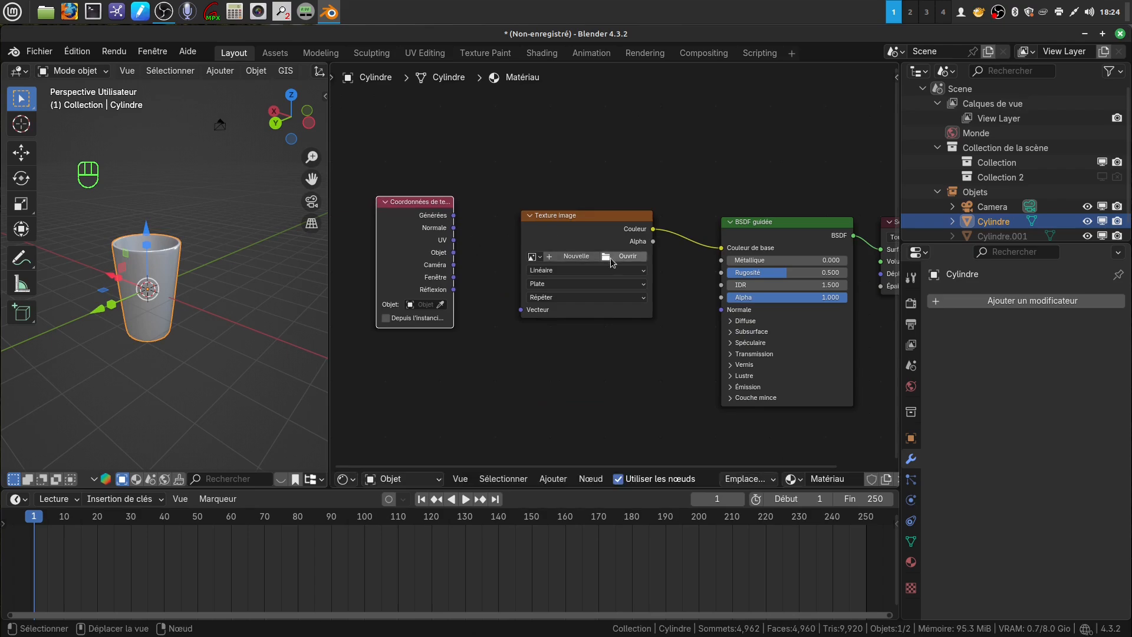
Assign the existing ROUGE.jpeg image to the empty Image Texture node
scroll(613, 263, "up", 2)
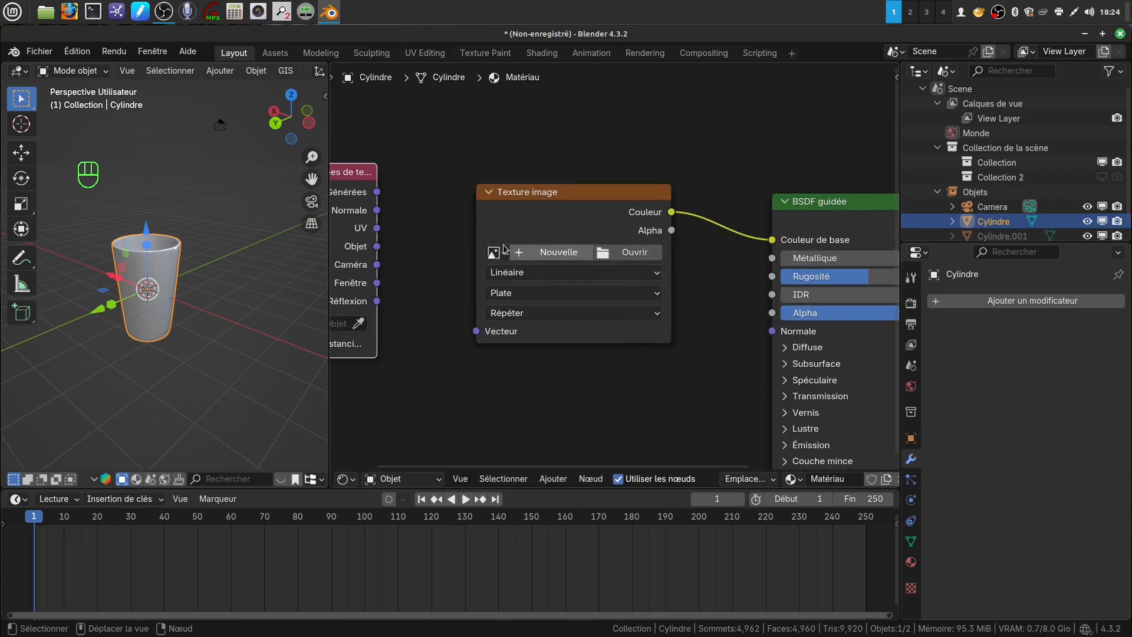
left_click(502, 253)
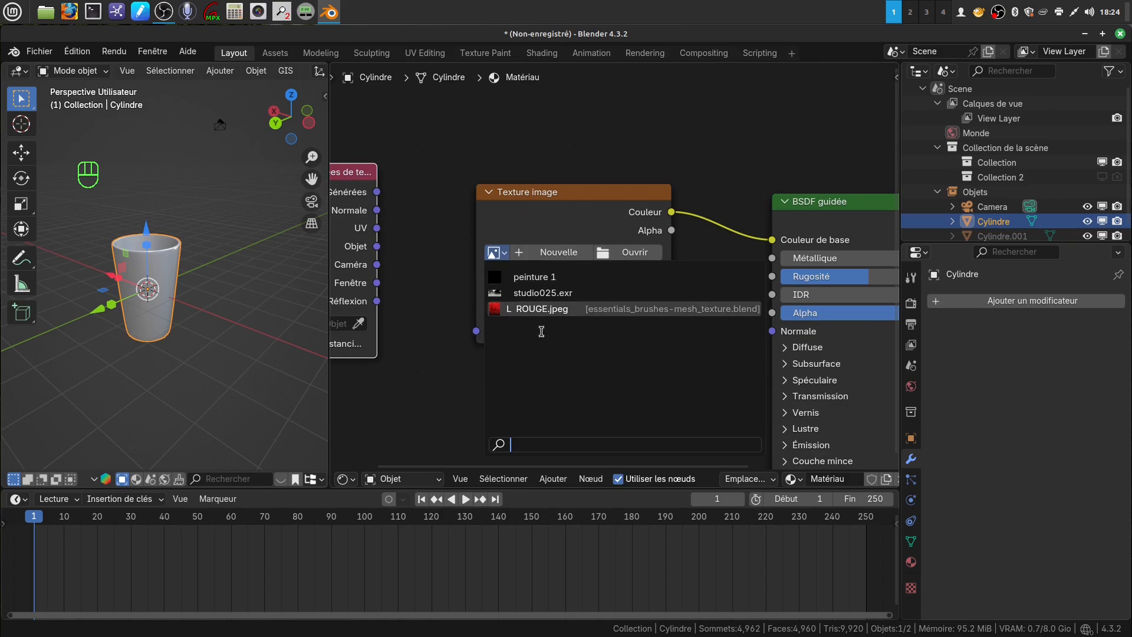
left_click(551, 309)
scroll(655, 408, "down", 2)
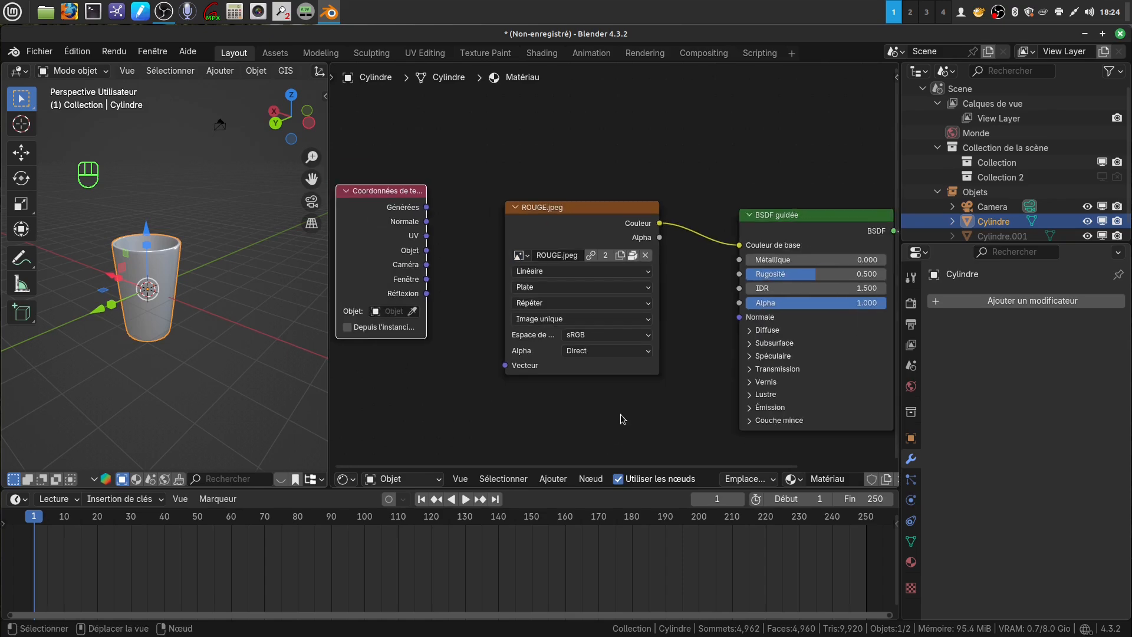
Connect the Générées output to the ROUGE.jpeg node's Vecteur input and set the image projection to Boîte
scroll(655, 408, "down", 1)
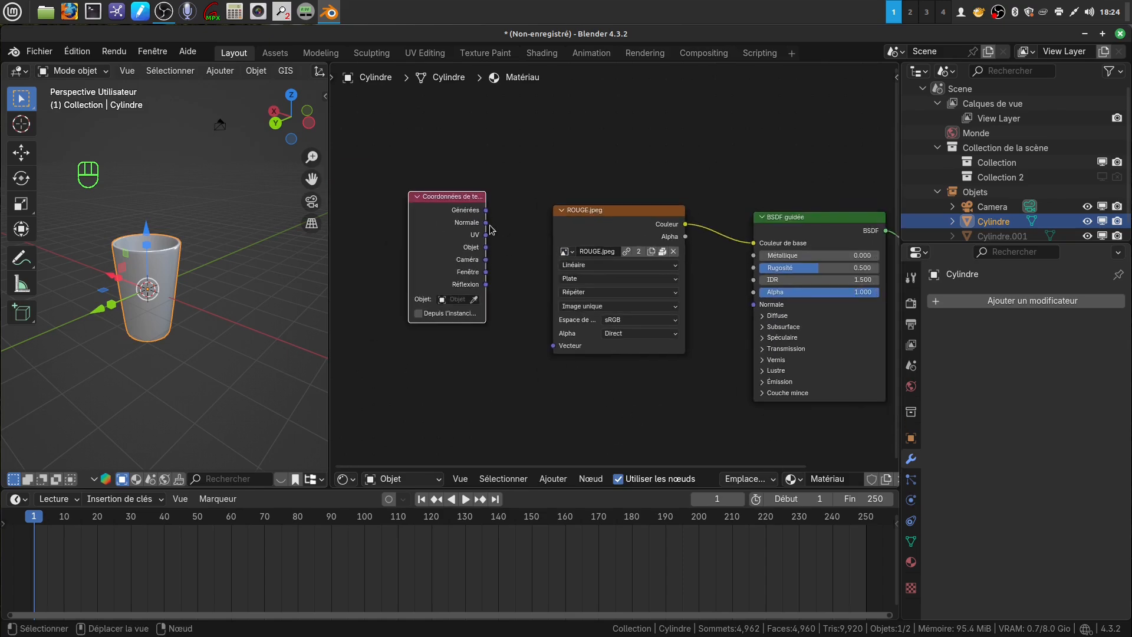
left_click_drag(487, 211, 553, 345)
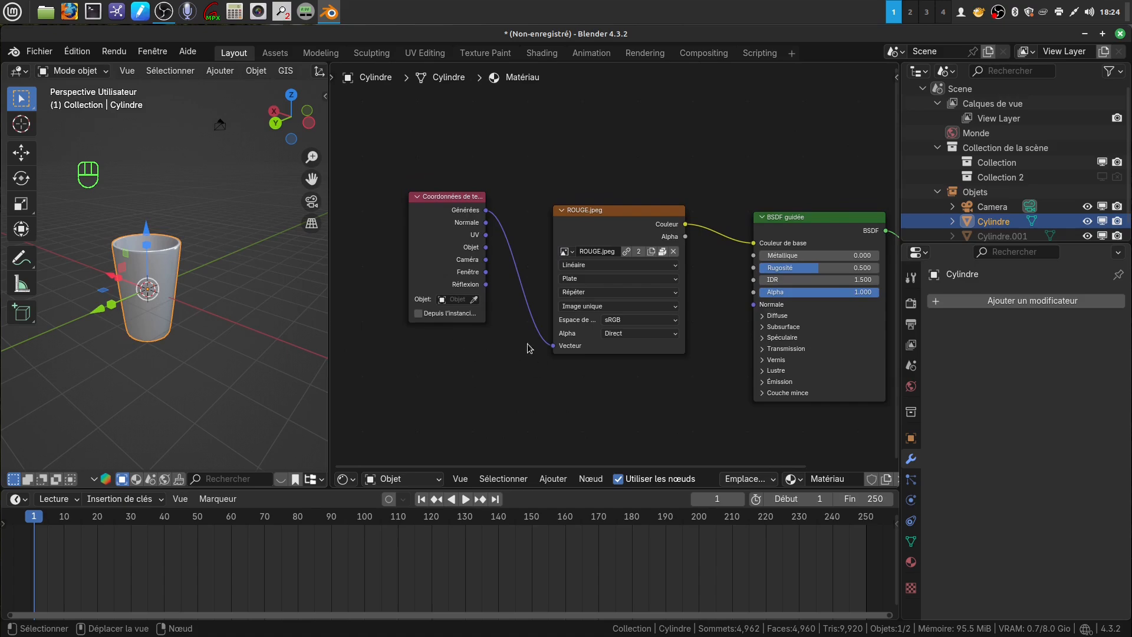
scroll(528, 348, "up", 3)
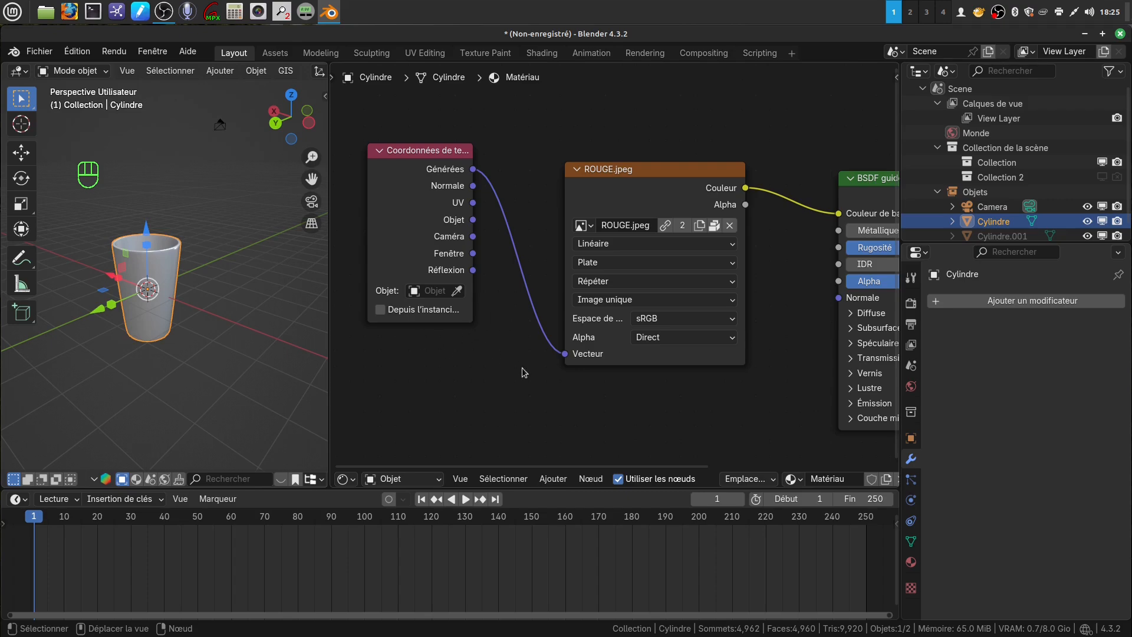
scroll(523, 372, "down", 2)
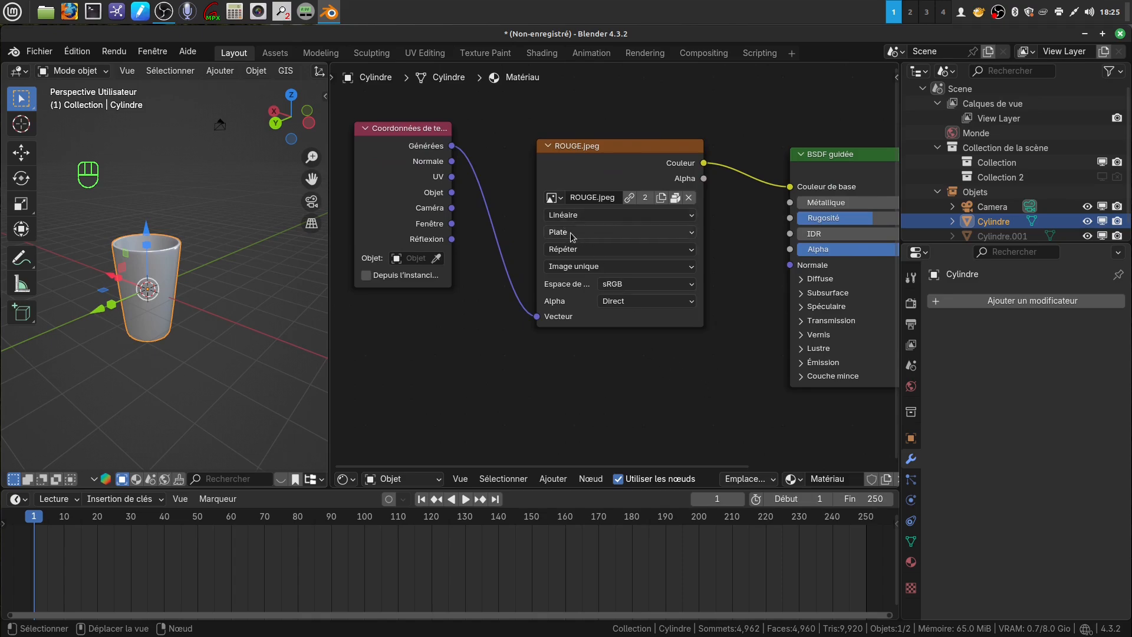
left_click(694, 238)
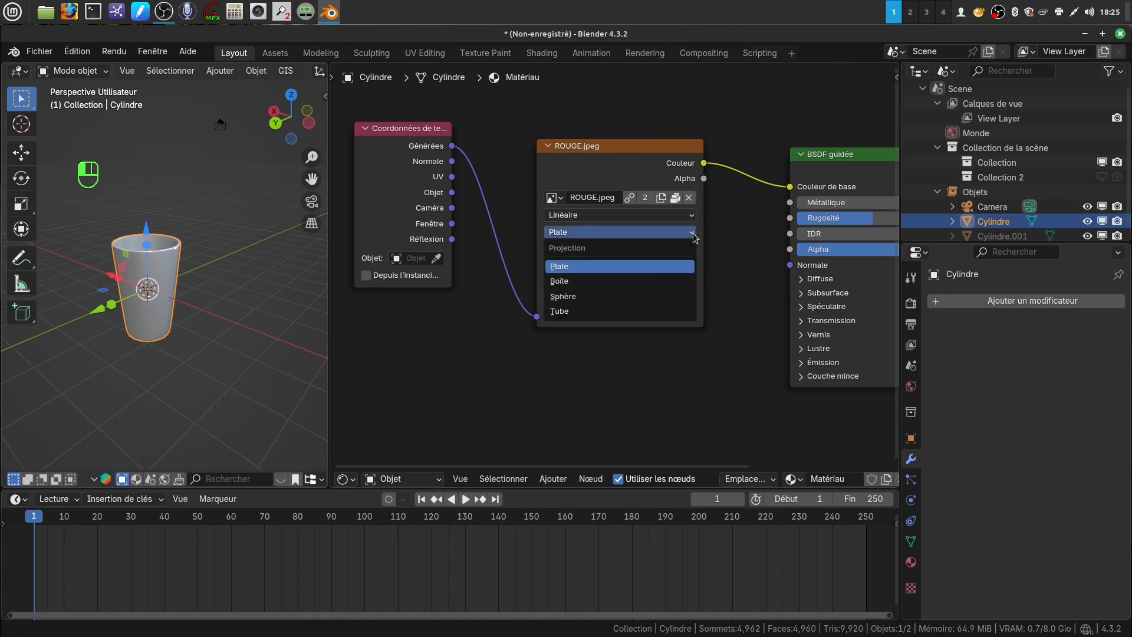
left_click(601, 287)
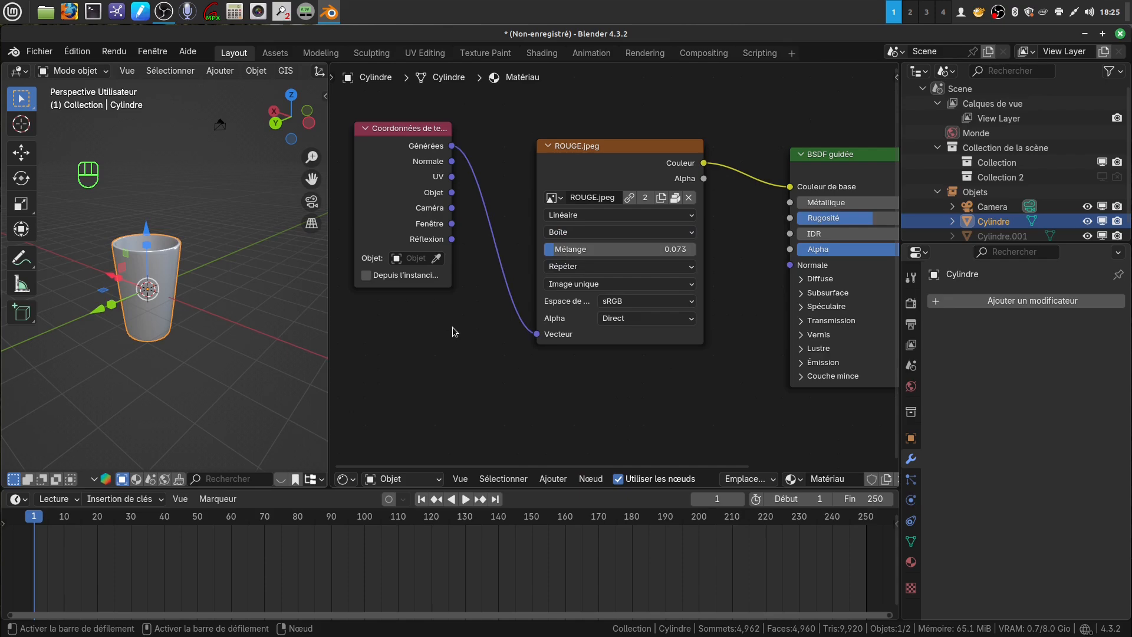
Widen the 3D viewport and apply the glass's rotation and scale
left_click_drag(328, 322, 462, 310)
key("ctrl+a")
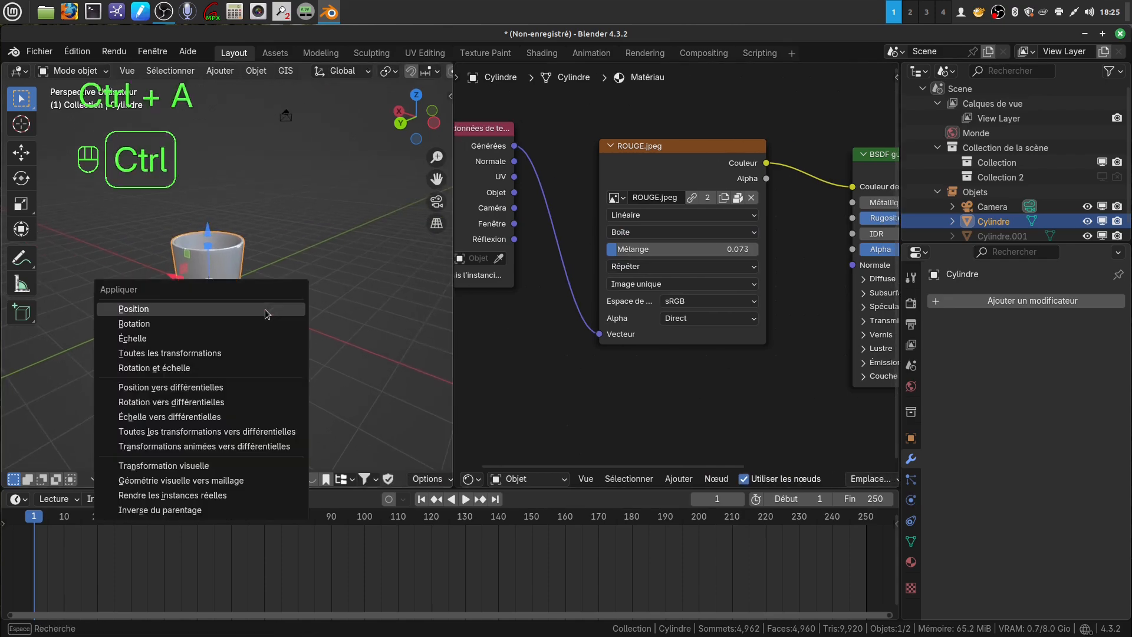
left_click(229, 368)
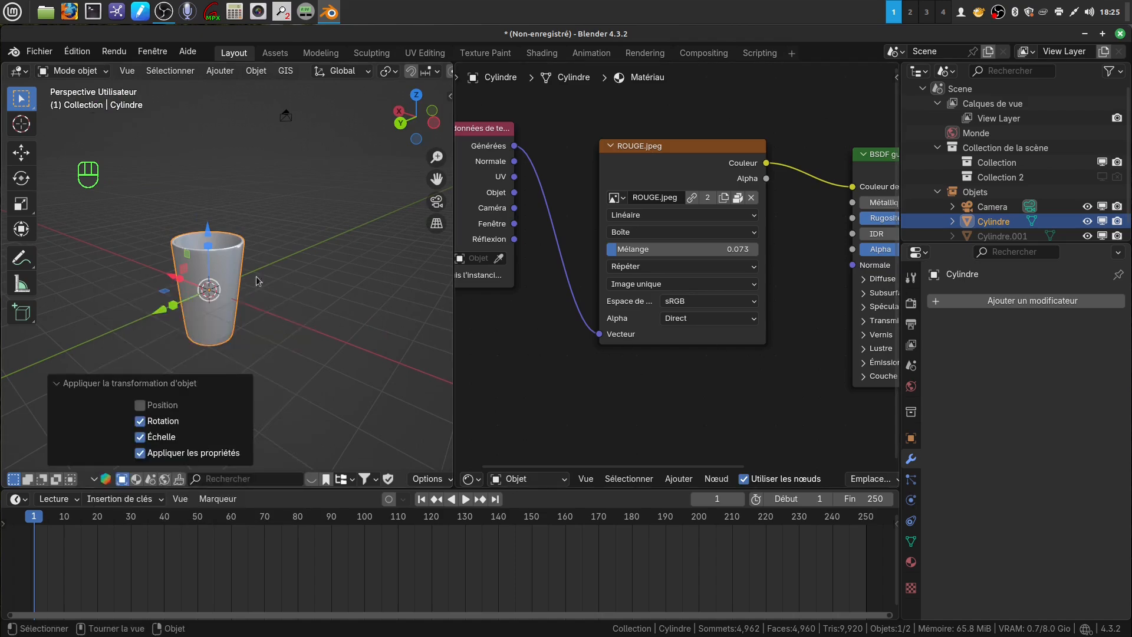
Switch the Layout 3D viewport to rendered shading to preview the textured glass
scroll(416, 70, "down", 3)
scroll(416, 71, "down", 5)
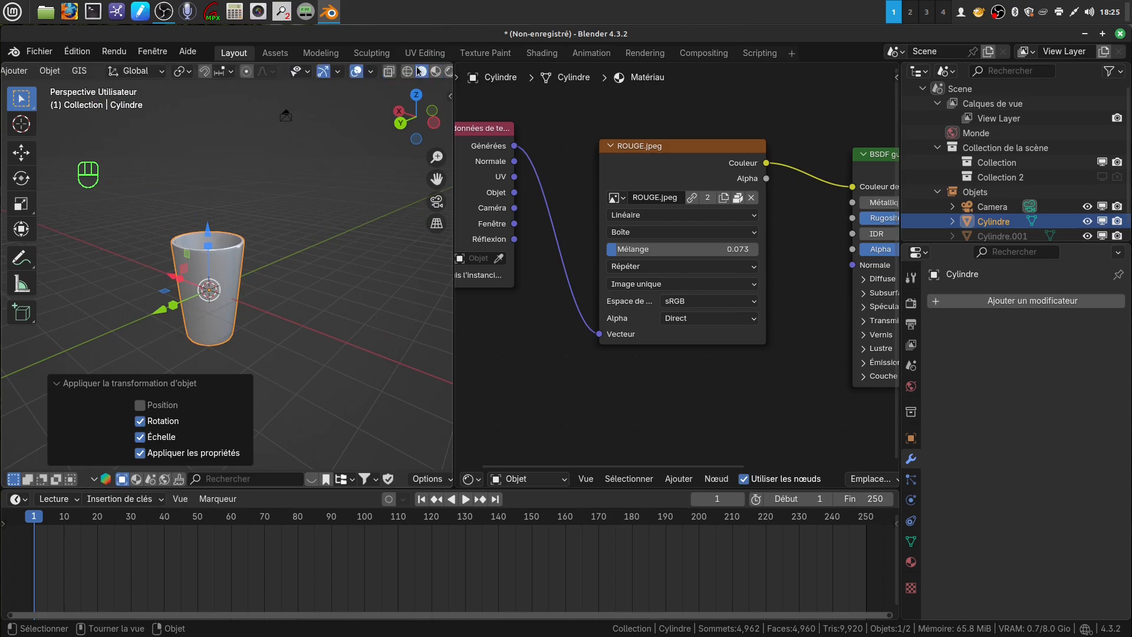
left_click(425, 71)
scroll(305, 285, "up", 4)
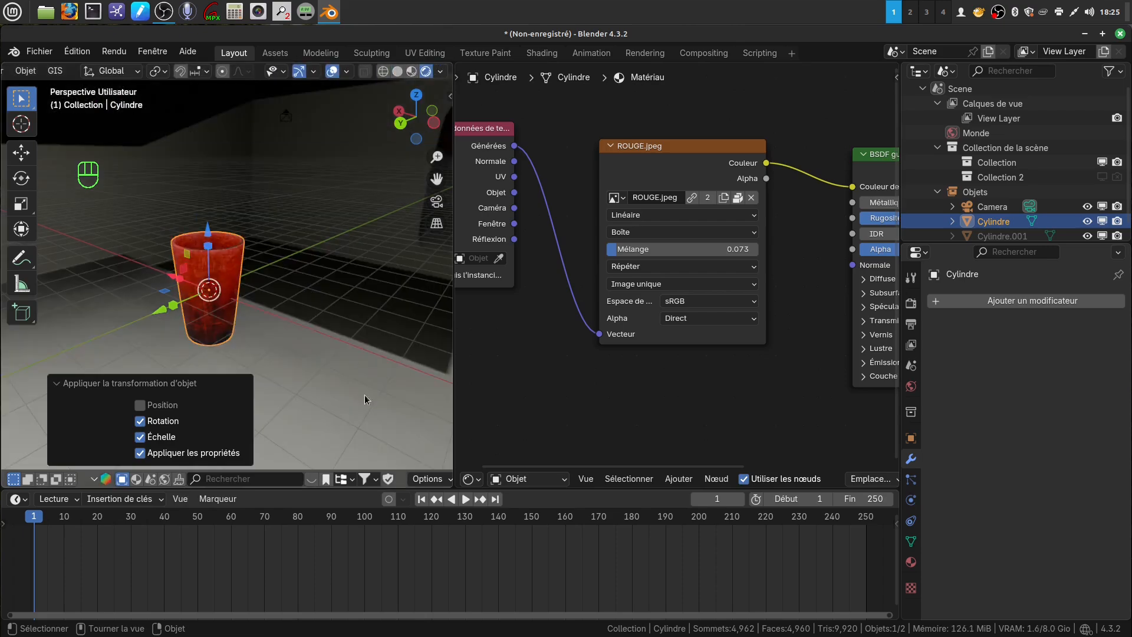
Examine how the red texture wraps around the sides of the glass, and deselect the glass
middle_click_drag(335, 292, 352, 251)
scroll(295, 204, "down", 3)
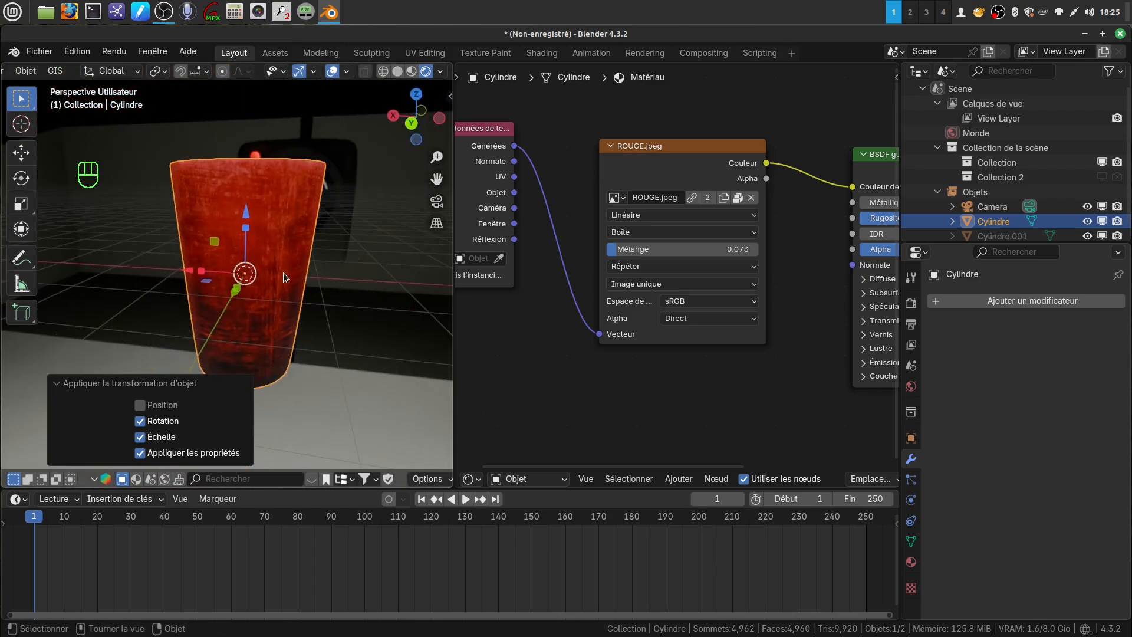
middle_click_drag(283, 273, 214, 174)
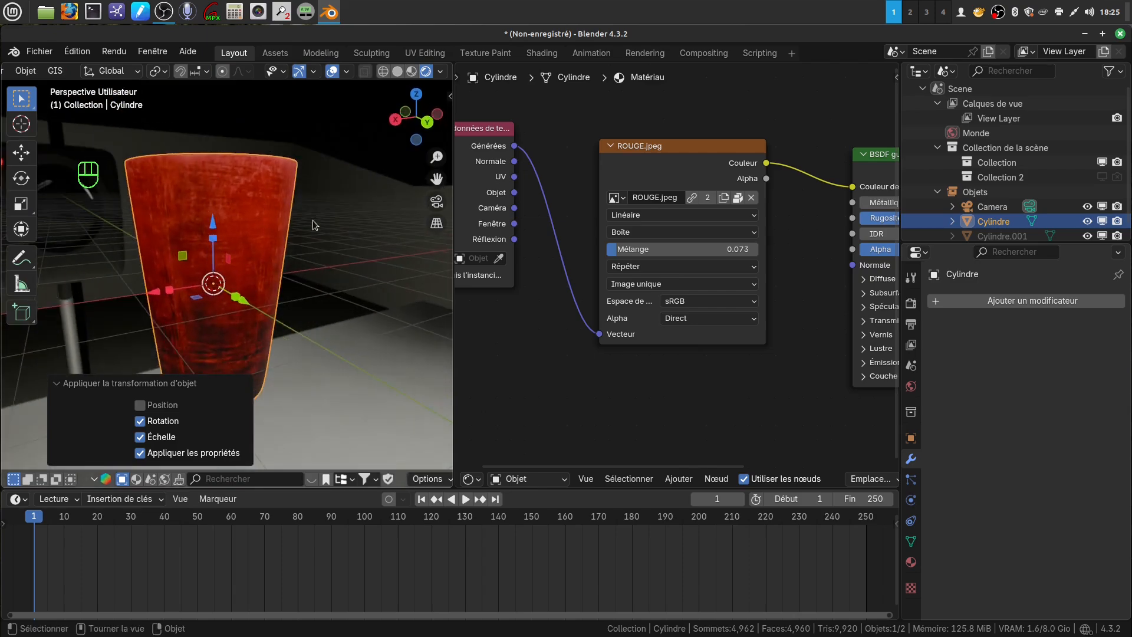
middle_click_drag(315, 224, 259, 215)
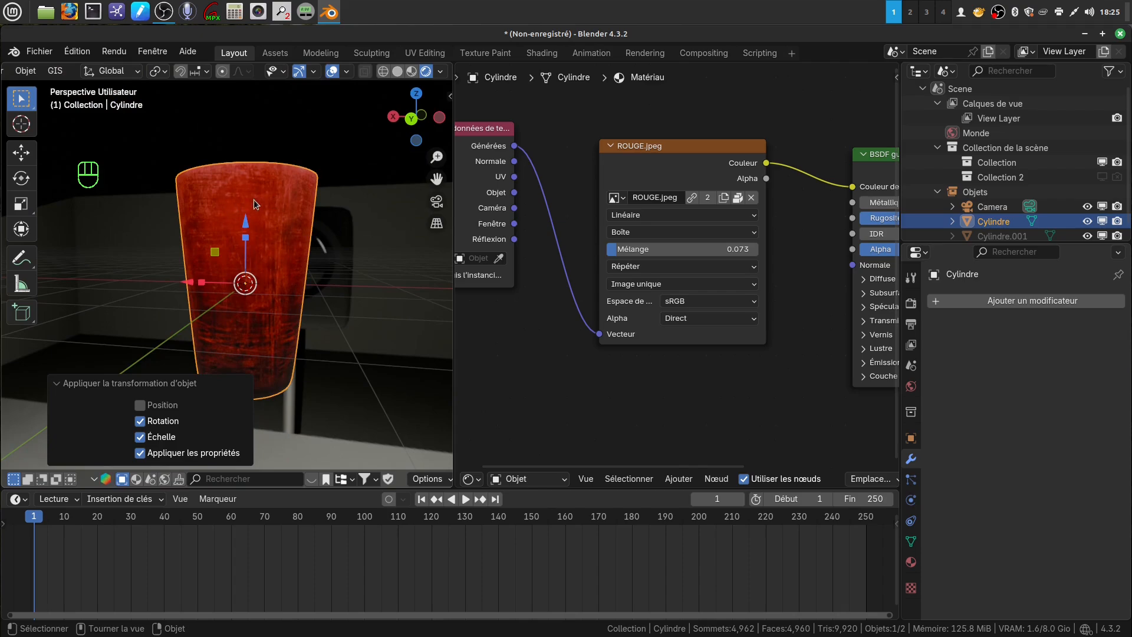
scroll(330, 278, "up", 3)
scroll(330, 277, "down", 1)
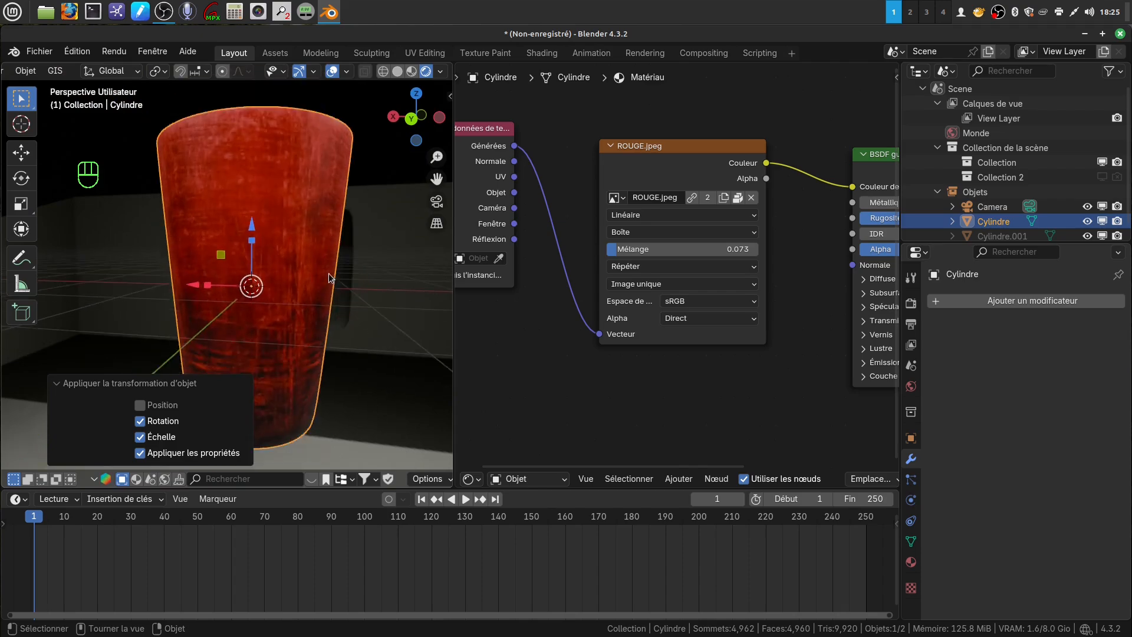
middle_click_drag(315, 259, 359, 299, "shift")
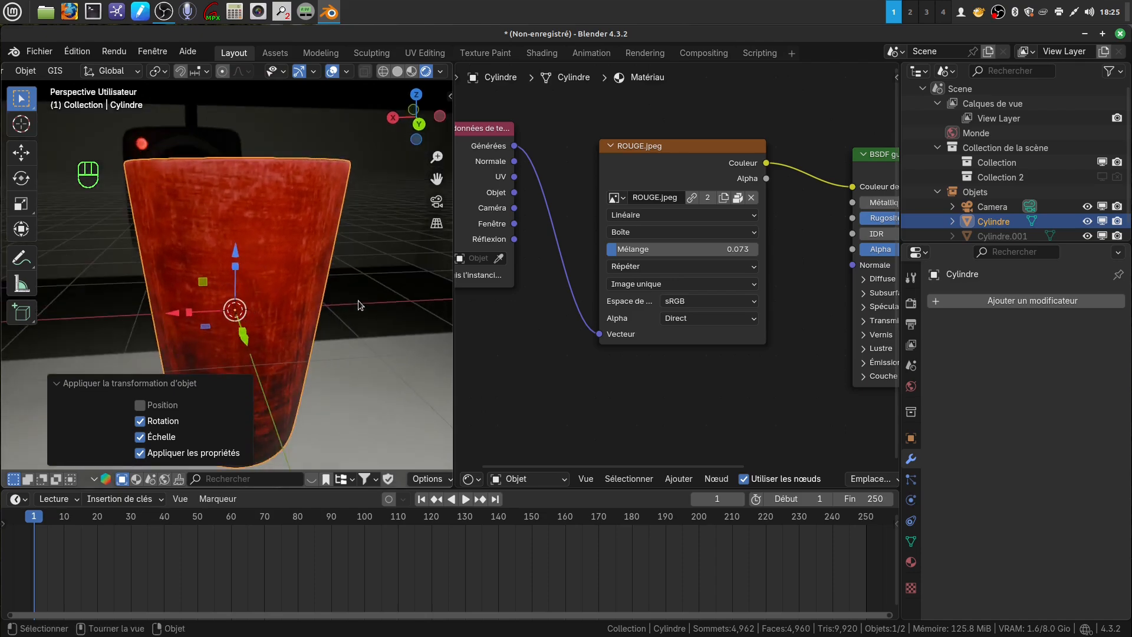
left_click(370, 323)
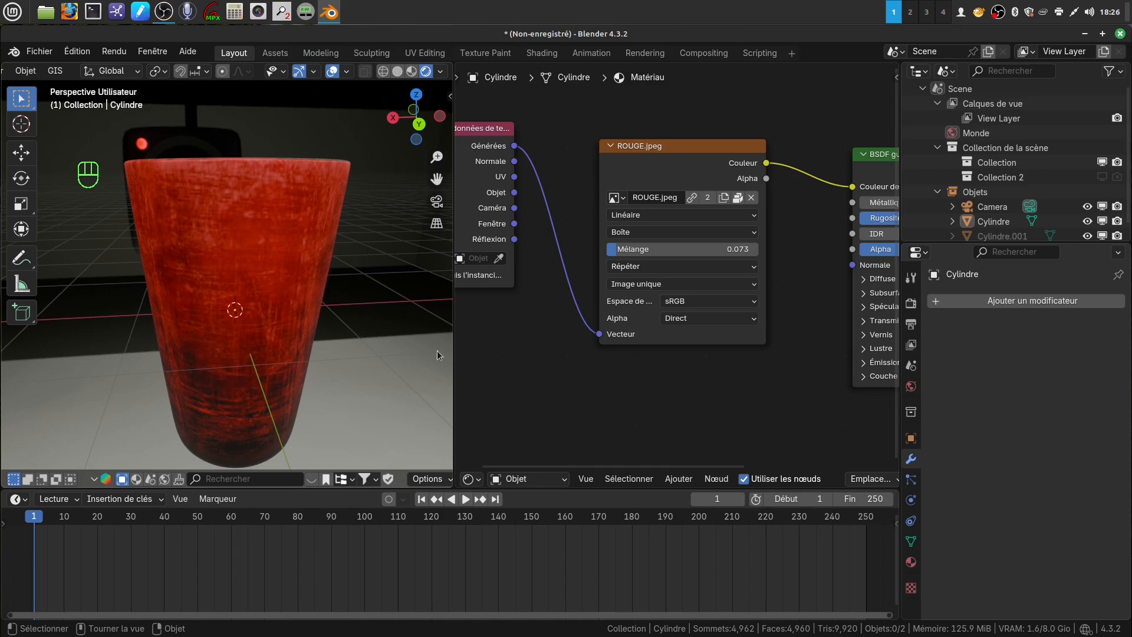
Give the shader editor more room to review the whole node tree, and examine the glass inside and out
left_click_drag(452, 340, 404, 329)
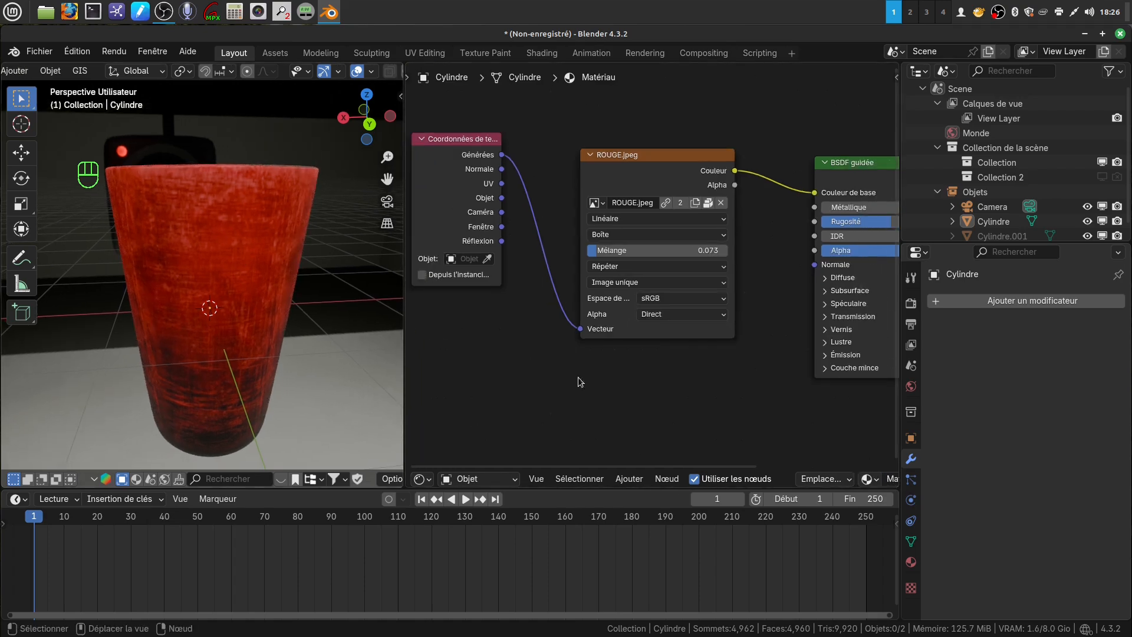
scroll(577, 377, "down", 1)
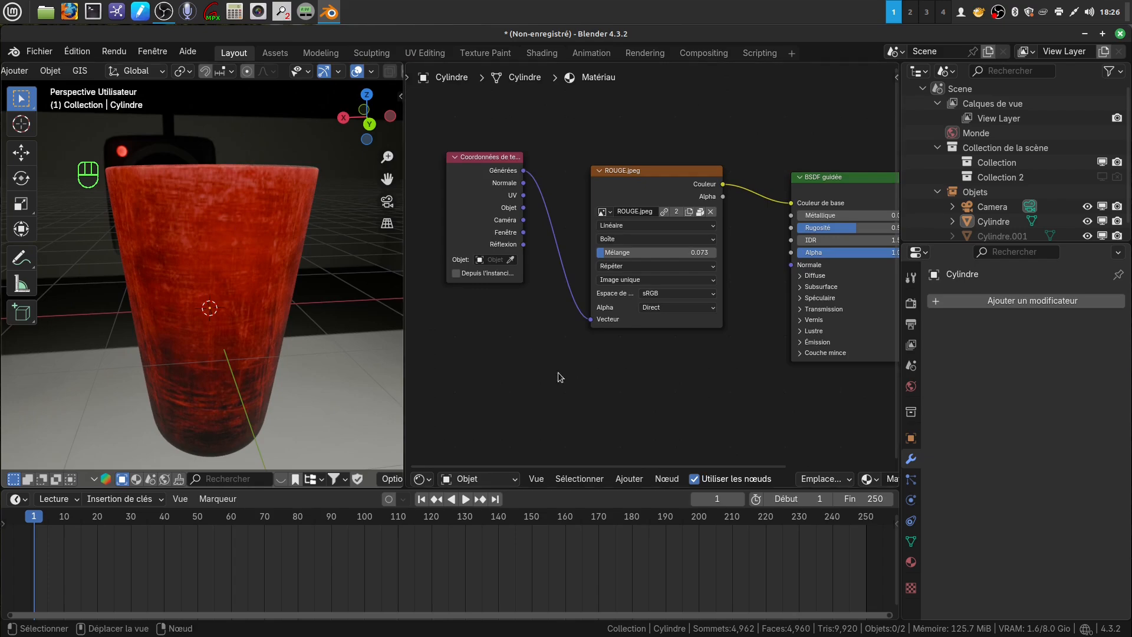
middle_click_drag(556, 374, 512, 391)
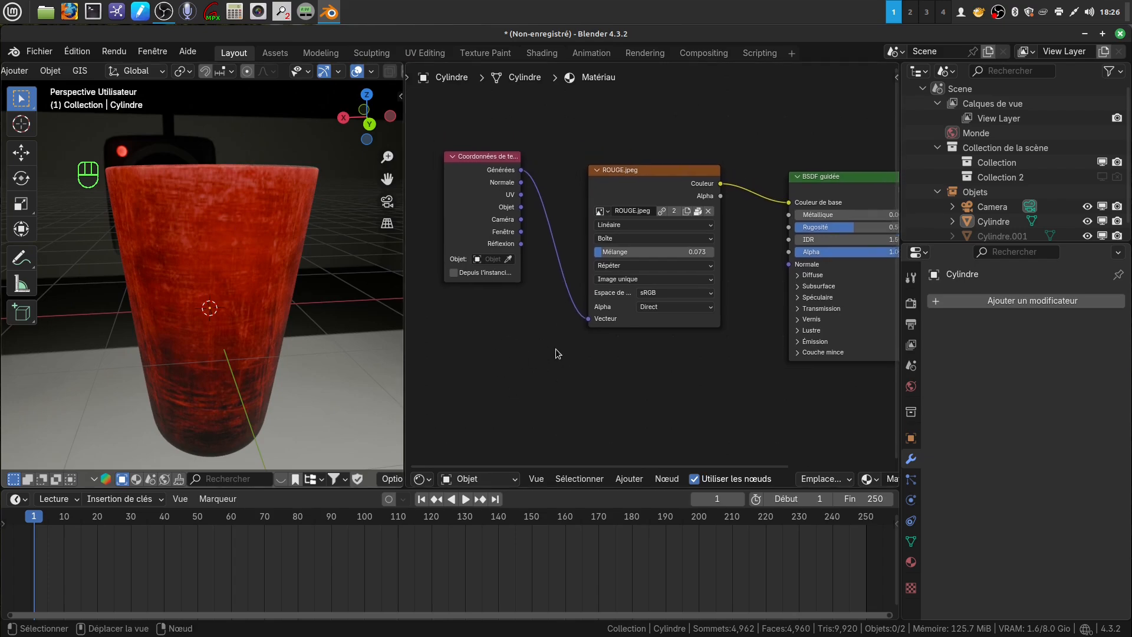
scroll(607, 380, "down", 1)
scroll(549, 347, "down", 1)
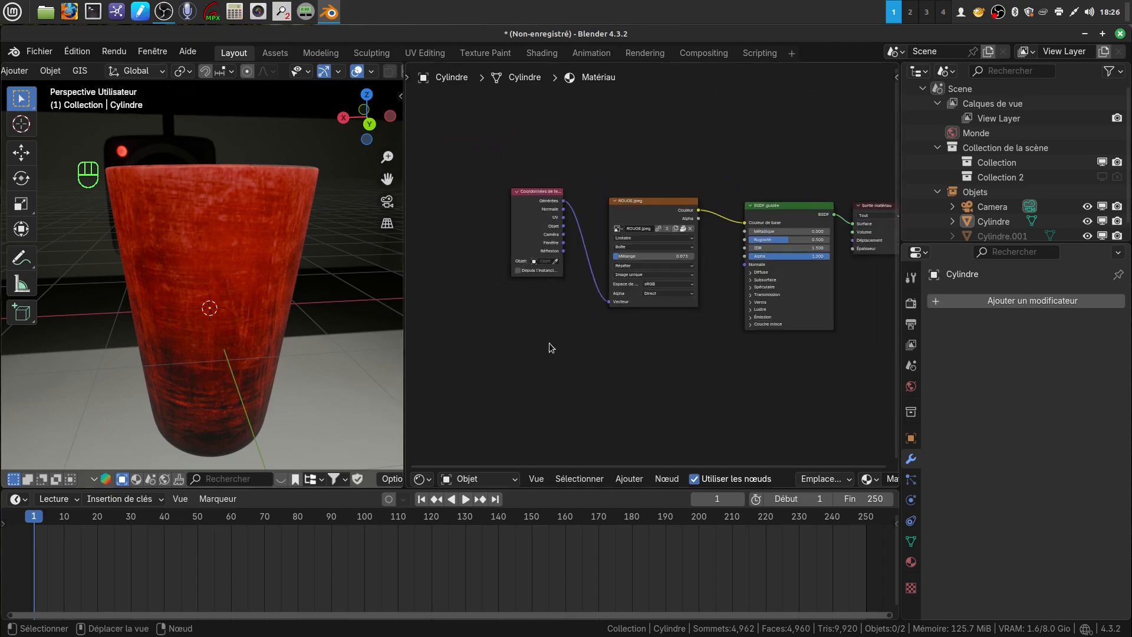
middle_click_drag(550, 348, 510, 310)
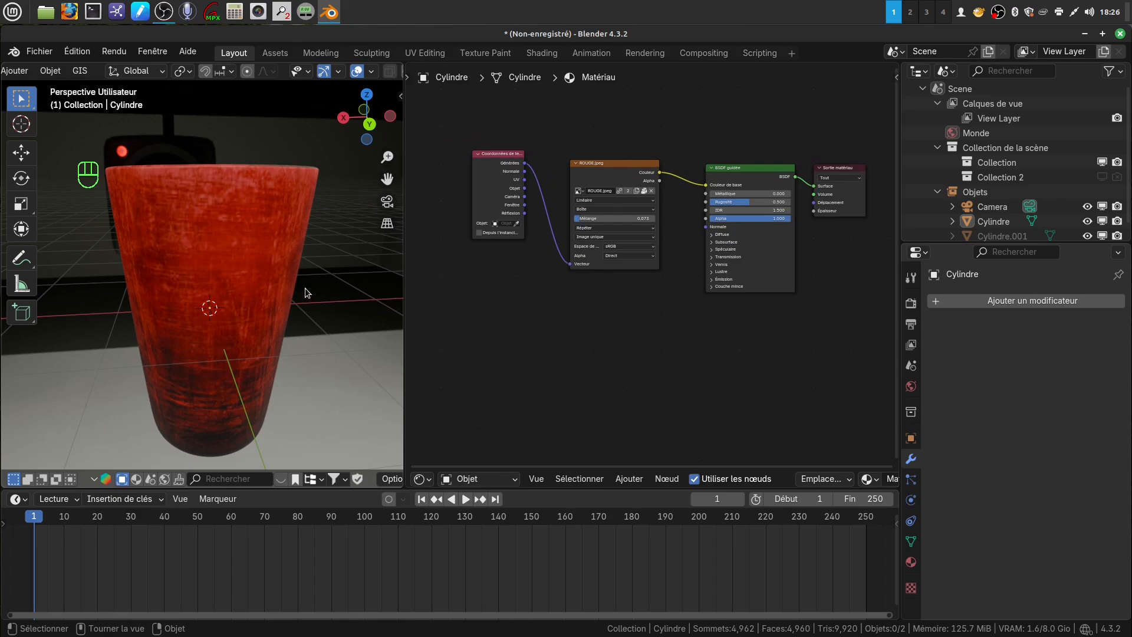
middle_click_drag(305, 291, 355, 344)
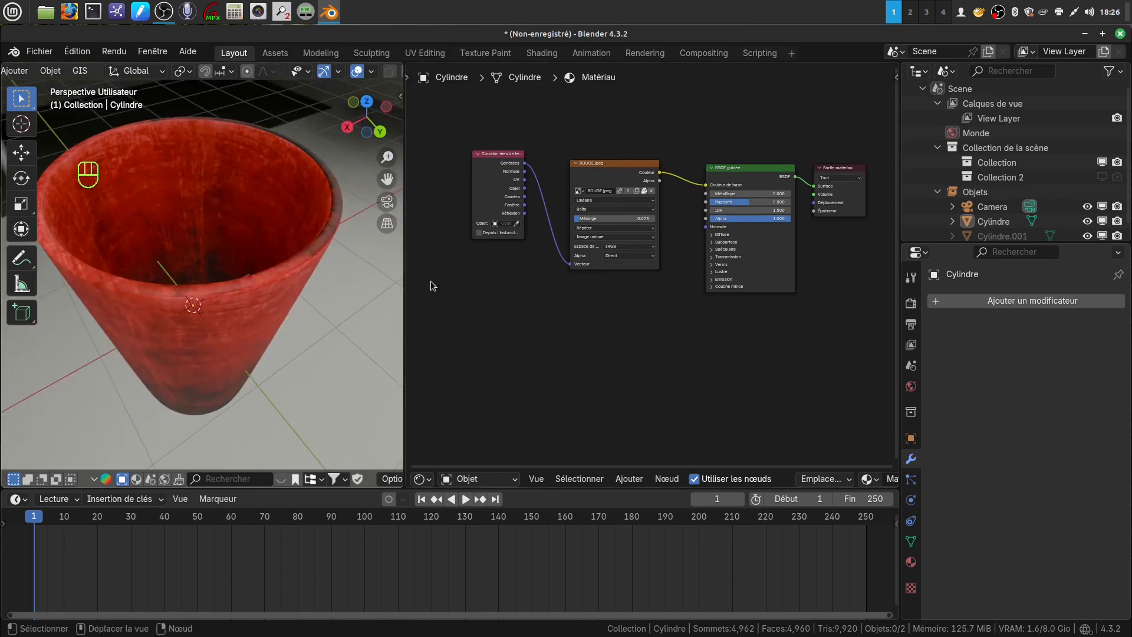
middle_click_drag(334, 332, 277, 236)
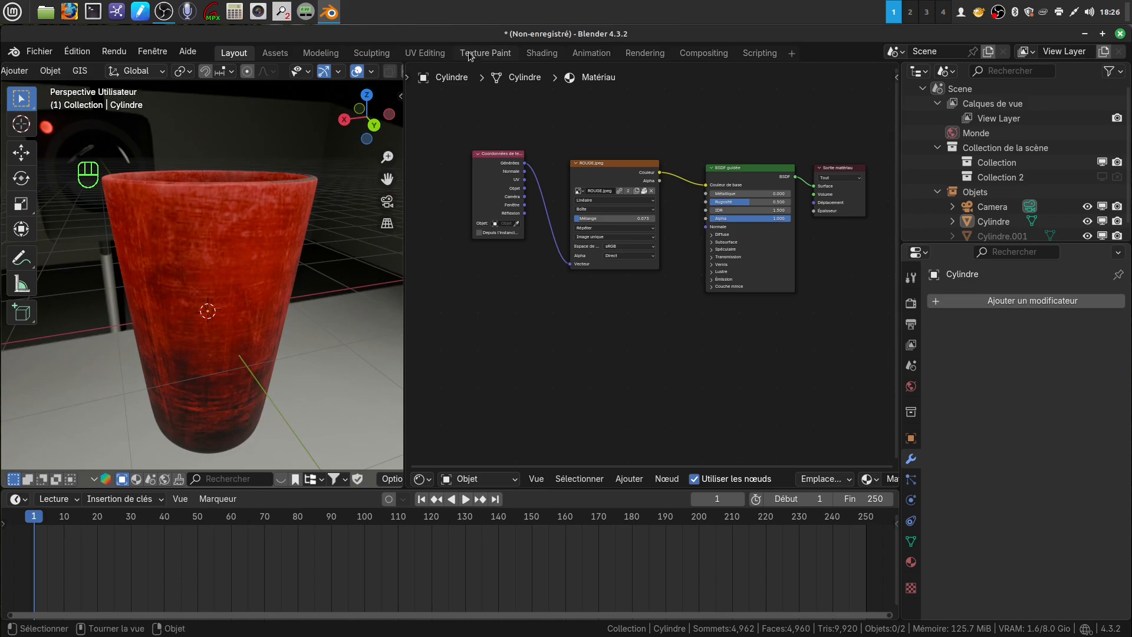
Add an Image Texture node below the ROUGE.jpeg node in the shader node tree
mouse_move(534, 306)
middle_mouse_down()
mouse_move(524, 301)
mouse_move(531, 308)
middle_mouse_up()
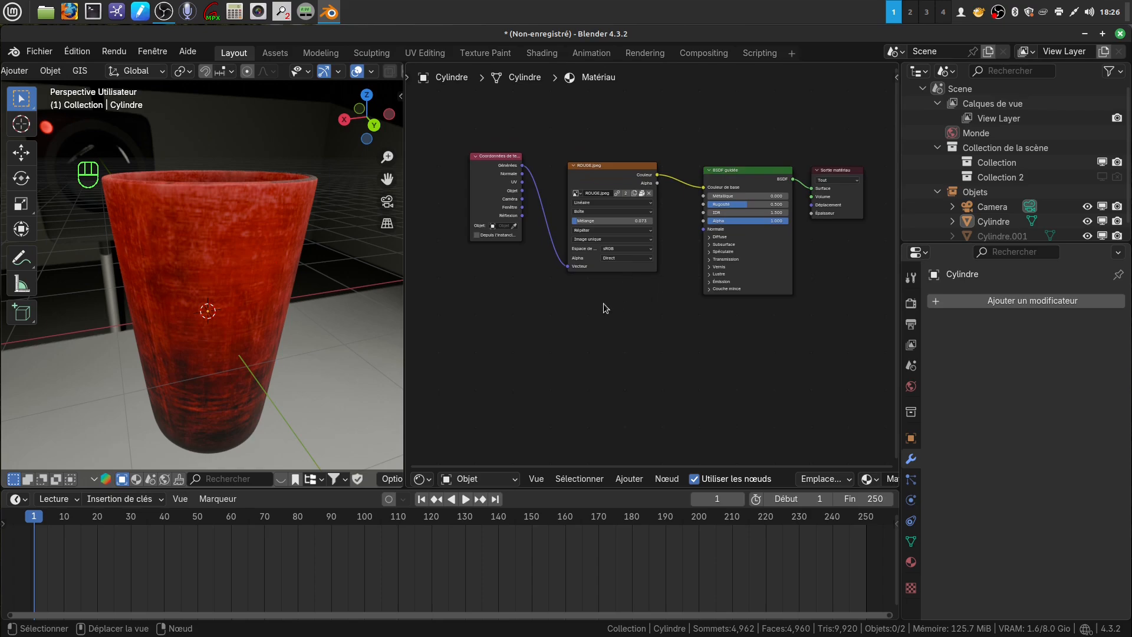
middle_click_drag(601, 310, 583, 308)
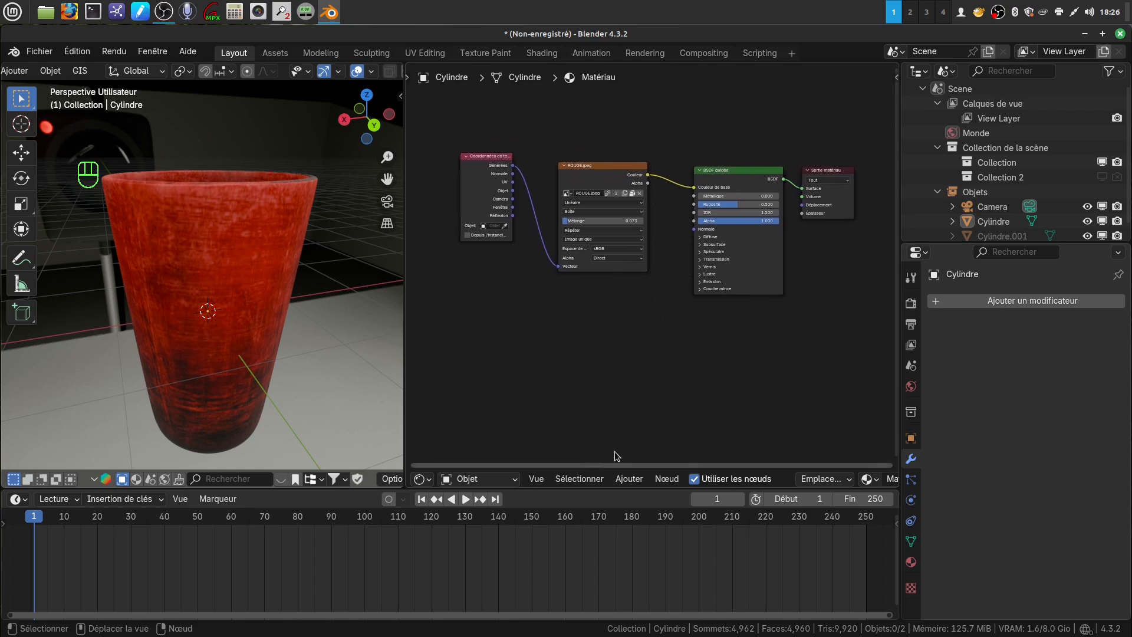
left_click(629, 478)
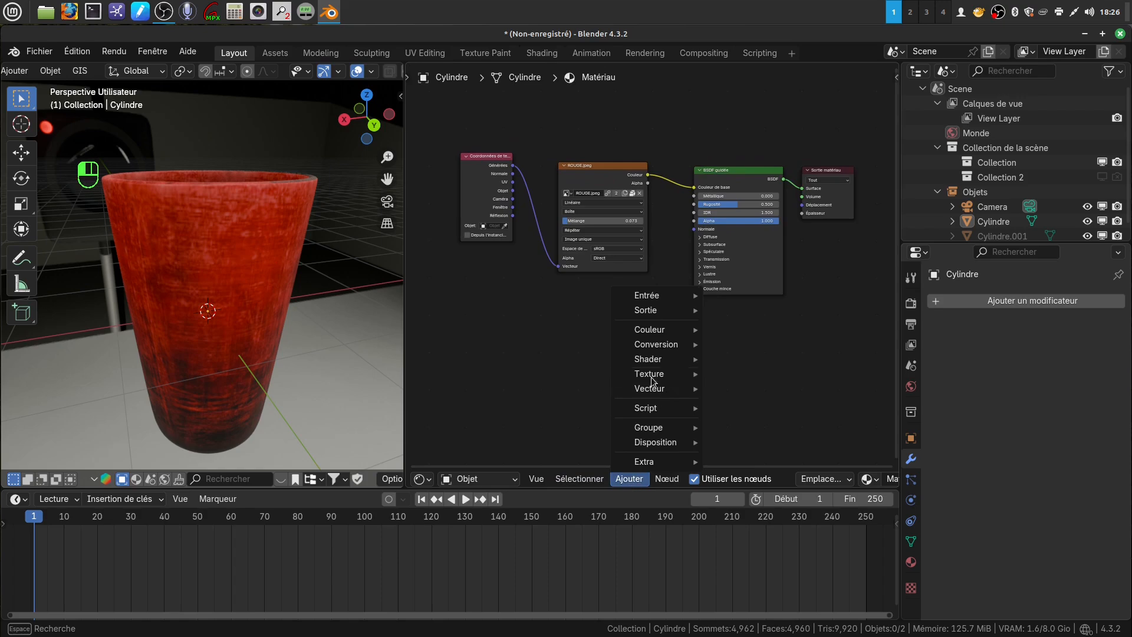
mouse_move(652, 379)
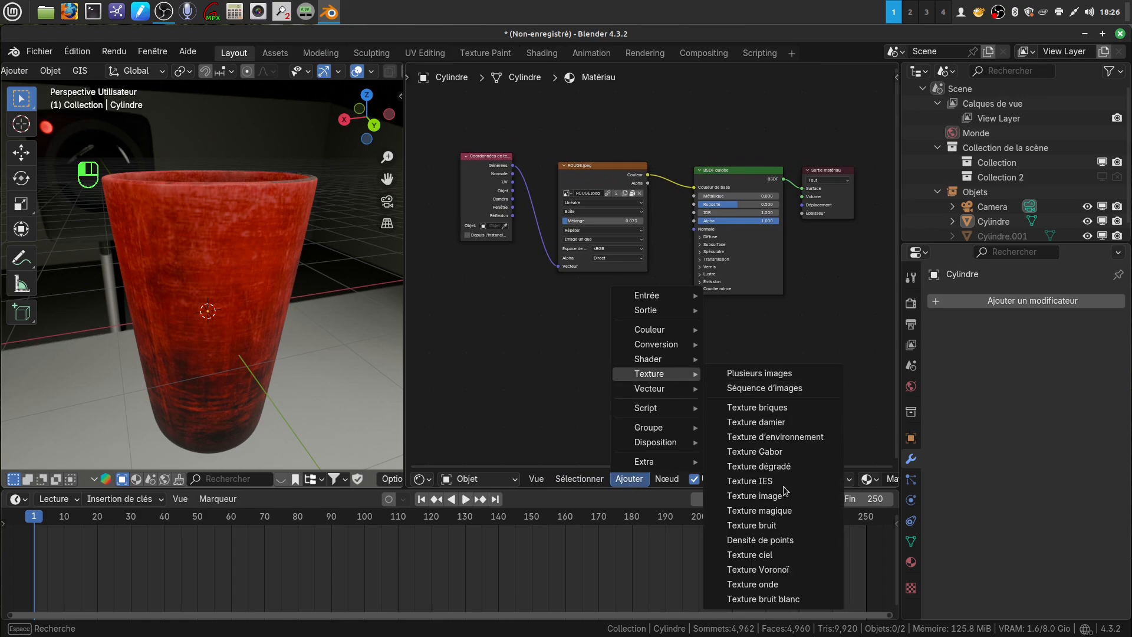
left_click(788, 495)
left_click(609, 336)
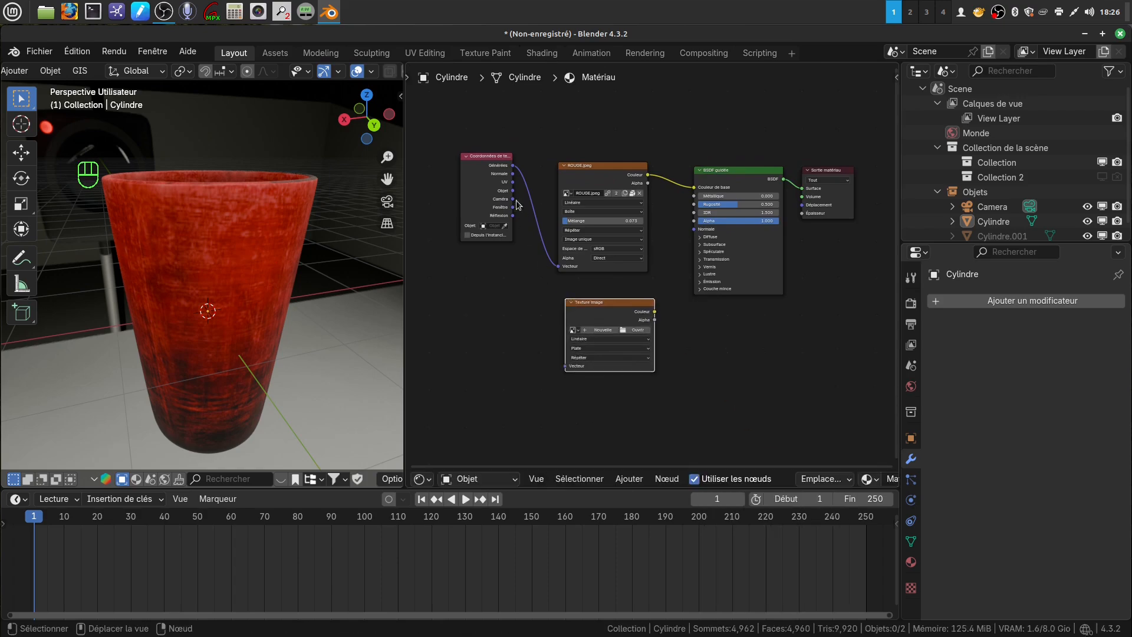
Connect the Texture Coordinate node's UV output to the new Image Texture's Vector input, and space both nodes farther apart
left_click_drag(513, 182, 569, 367)
middle_click_drag(677, 354, 699, 375)
left_click_drag(489, 189, 446, 181)
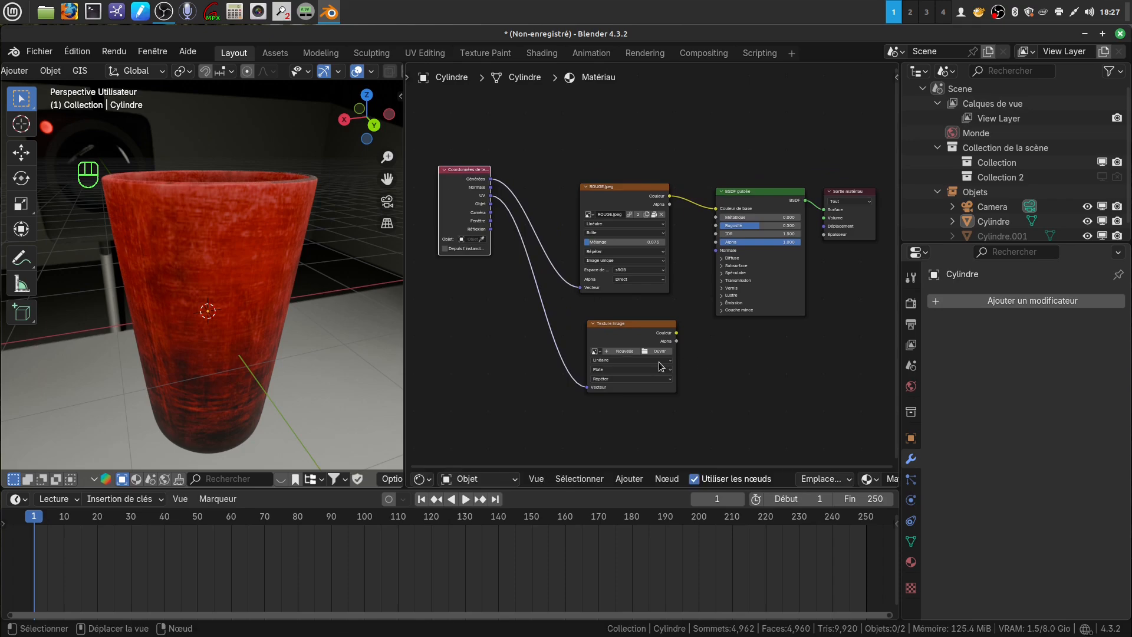
left_click_drag(626, 325, 589, 358)
Duplicate the Principled BSDF below the original and link the new Image Texture's Color output to its Base Color
middle_click_drag(728, 375, 710, 303)
left_click(744, 131)
right_click(744, 130)
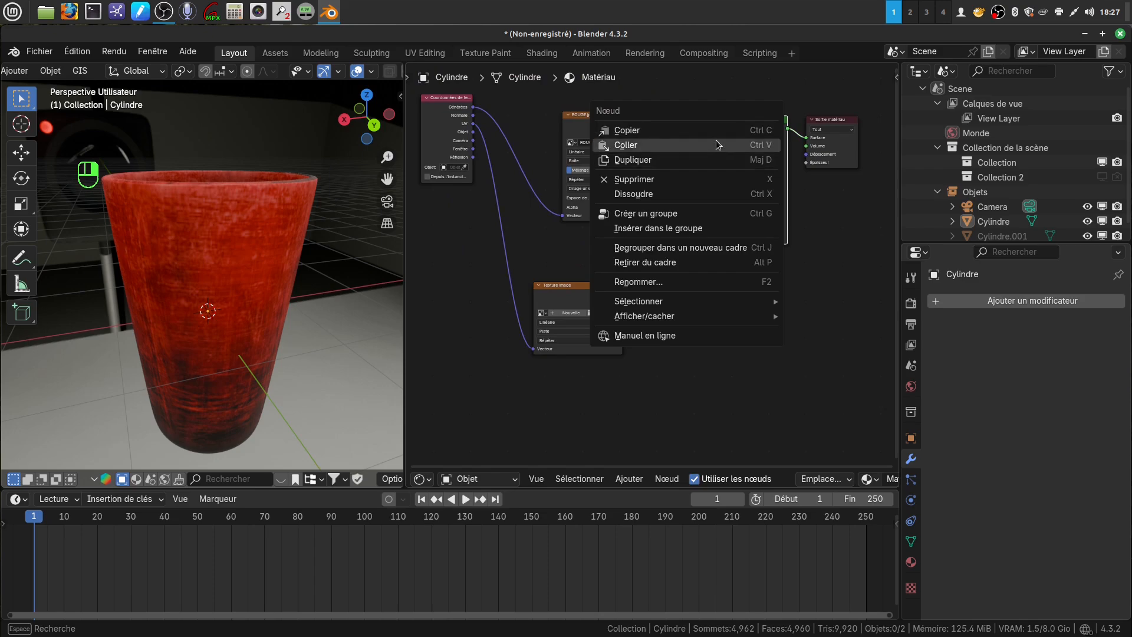
left_click(709, 160)
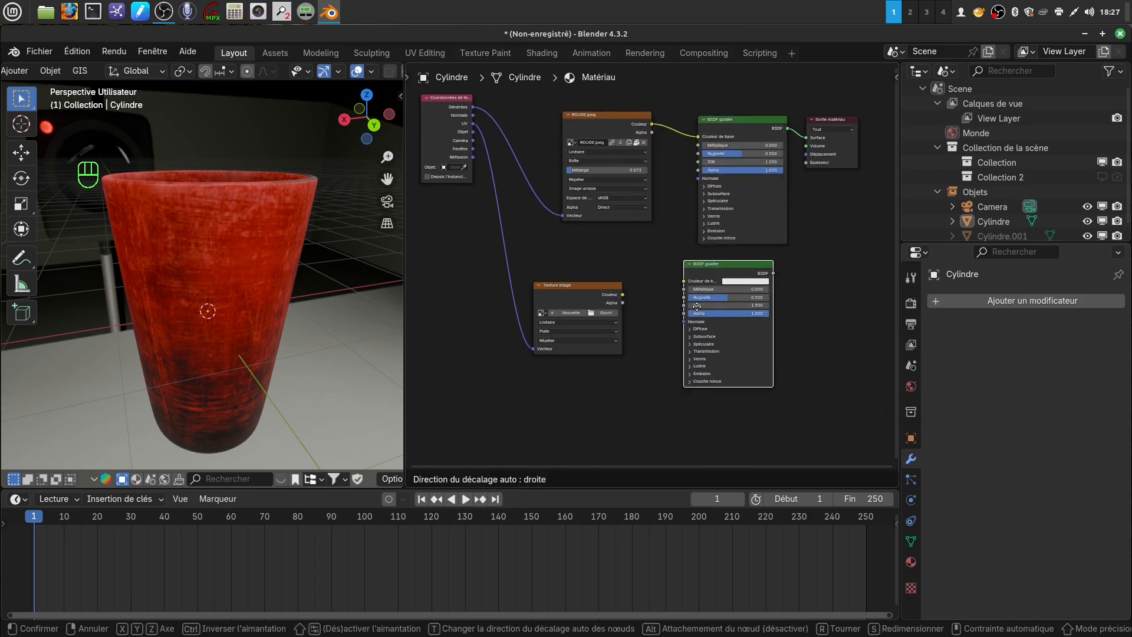
left_click(696, 304)
left_click_drag(623, 294, 685, 280)
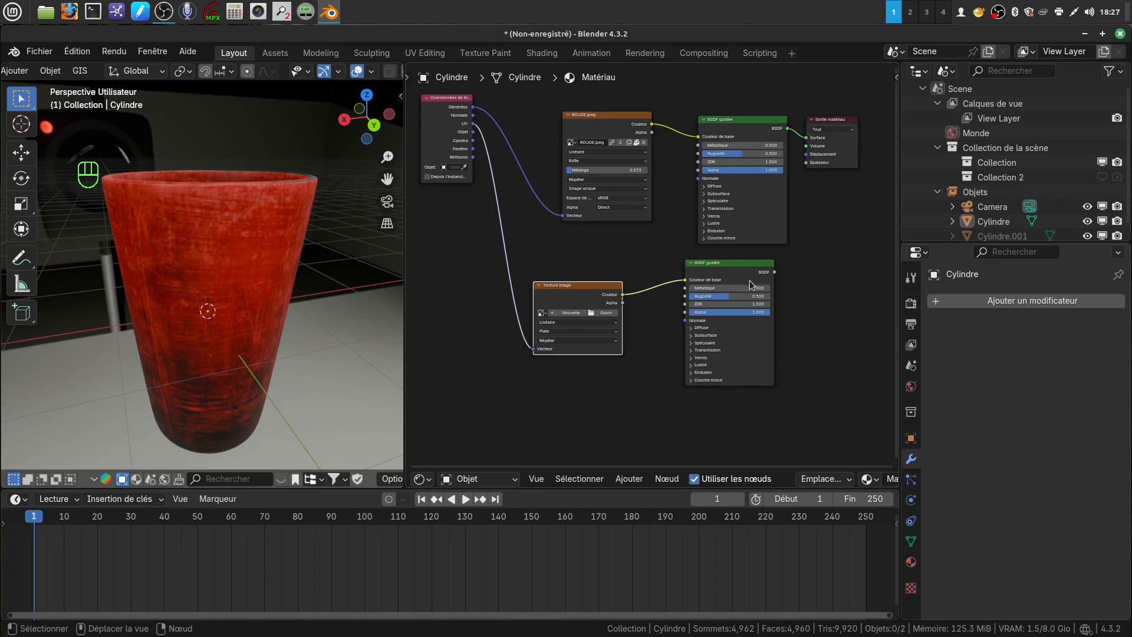
Make room before the Material Output node and insert a Mix Shader on the link from the first Principled BSDF
middle_click_drag(829, 204, 689, 204)
left_click_drag(709, 129, 817, 220)
middle_click_drag(701, 290, 761, 281)
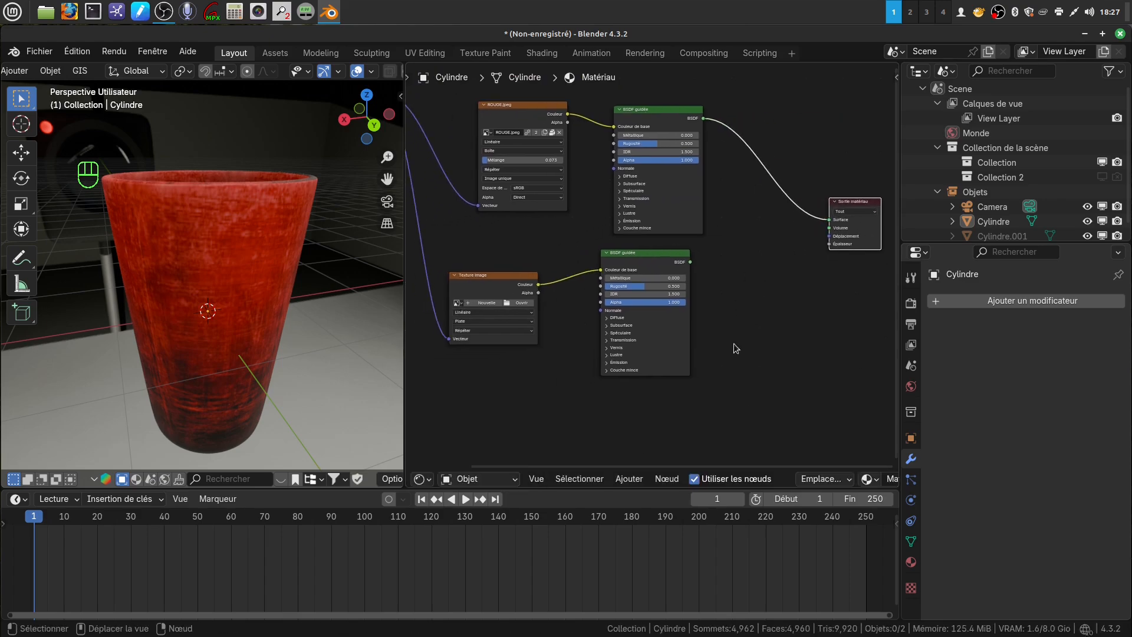
left_click(629, 478)
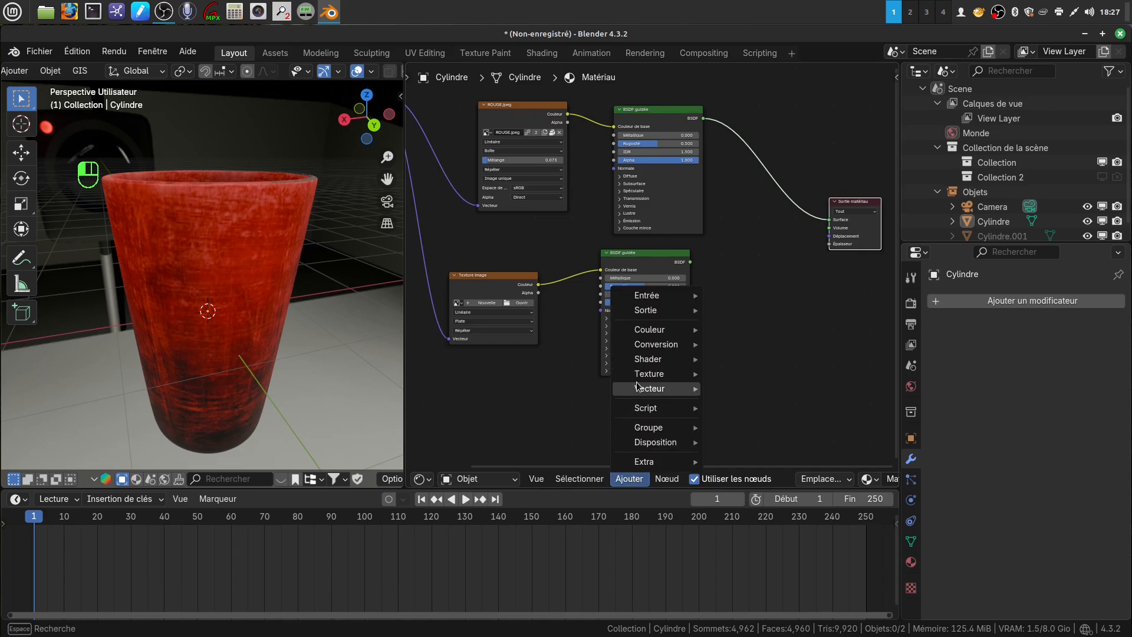
mouse_move(639, 360)
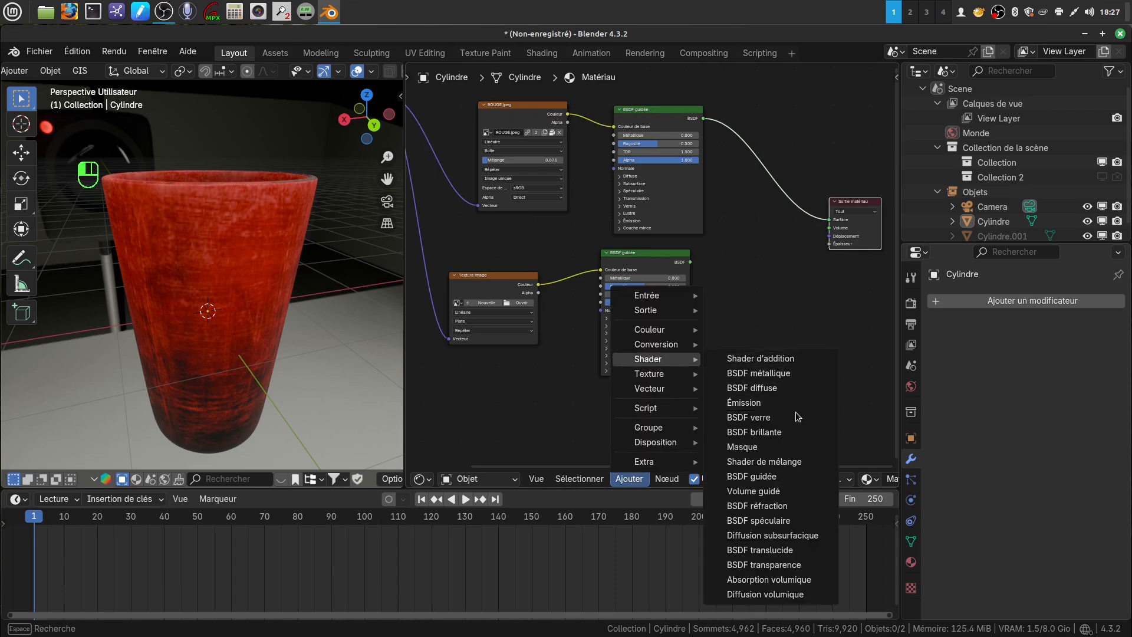
left_click(805, 461)
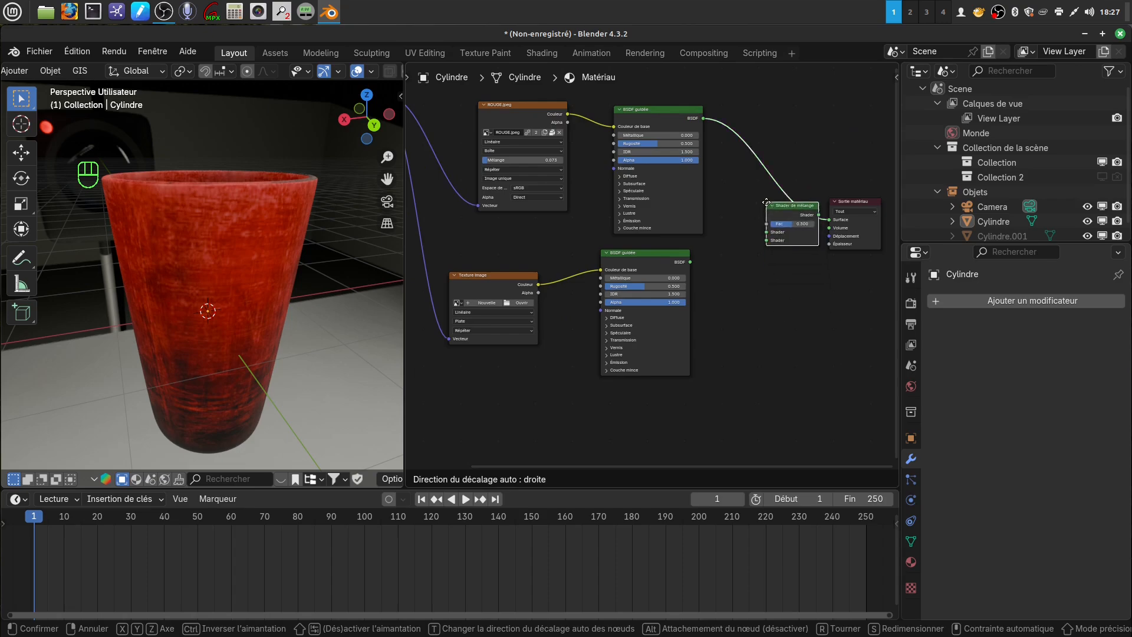
left_click(766, 203)
Connect the duplicated Principled BSDF to the Mix Shader's second Shader input and the new Image Texture's Alpha to its Fac input
left_click_drag(689, 262, 759, 247)
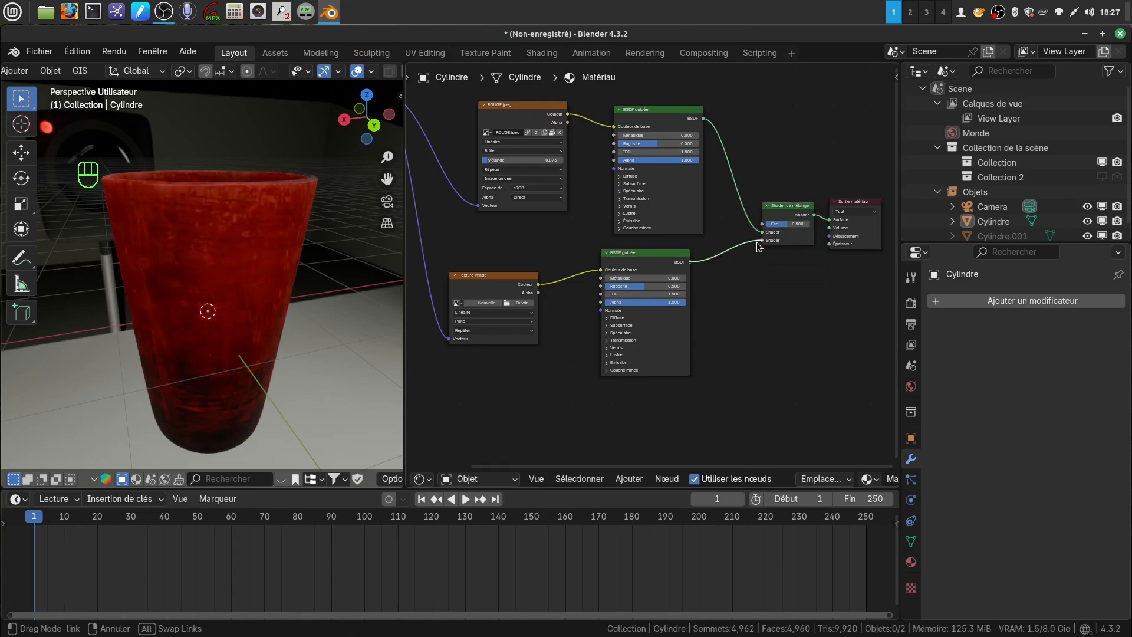
left_click_drag(656, 261, 657, 294)
left_click_drag(538, 293, 763, 224)
left_click_drag(704, 120, 761, 233)
middle_click_drag(779, 334, 780, 338)
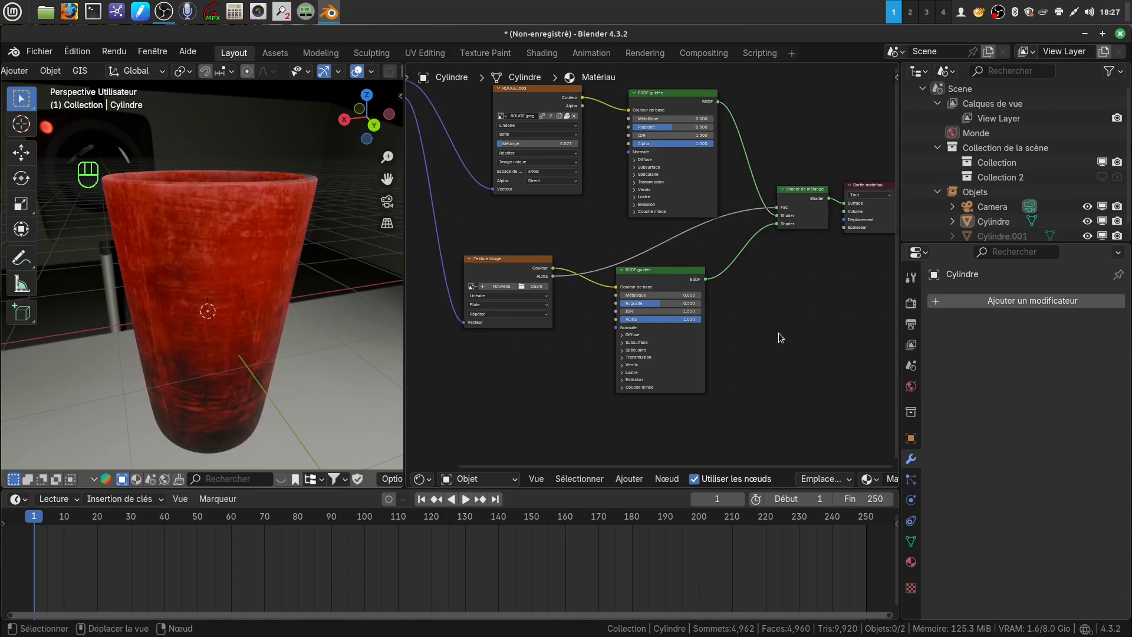
Start a new image from the empty Image Texture node and name it dessin
scroll(557, 409, "up", 4)
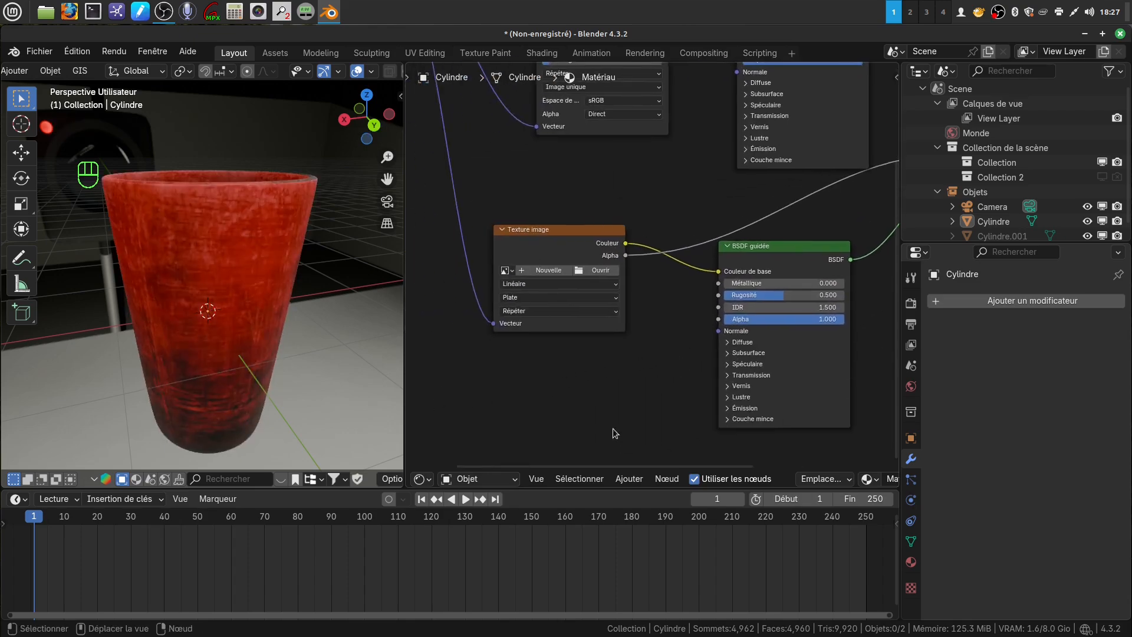
scroll(631, 338, "down", 2)
scroll(611, 338, "up", 2)
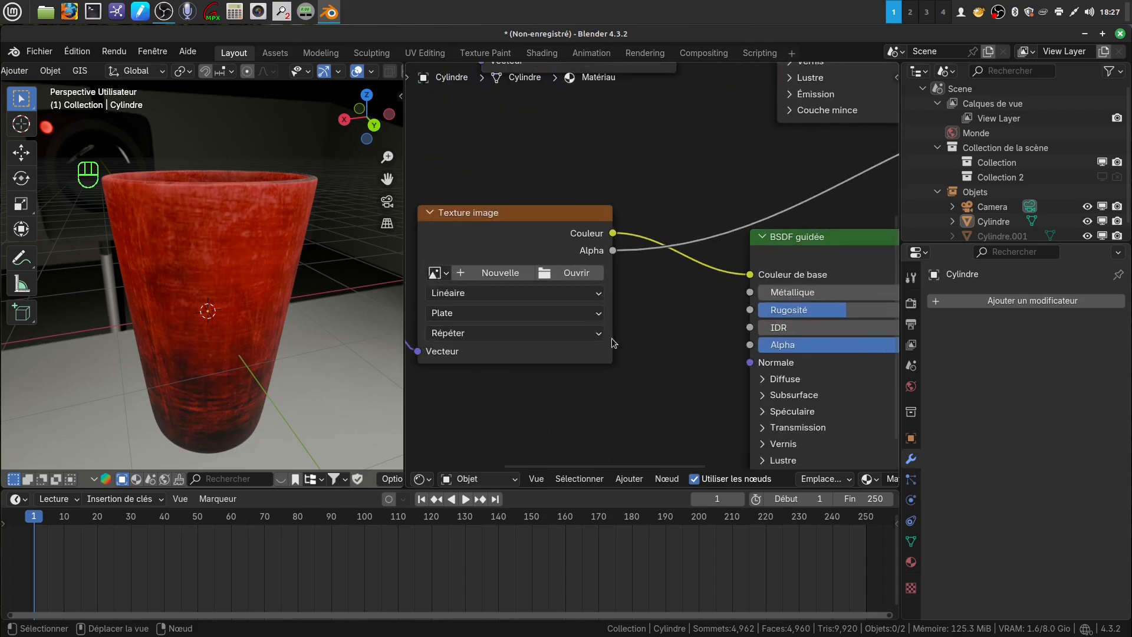
middle_click_drag(611, 338, 679, 335)
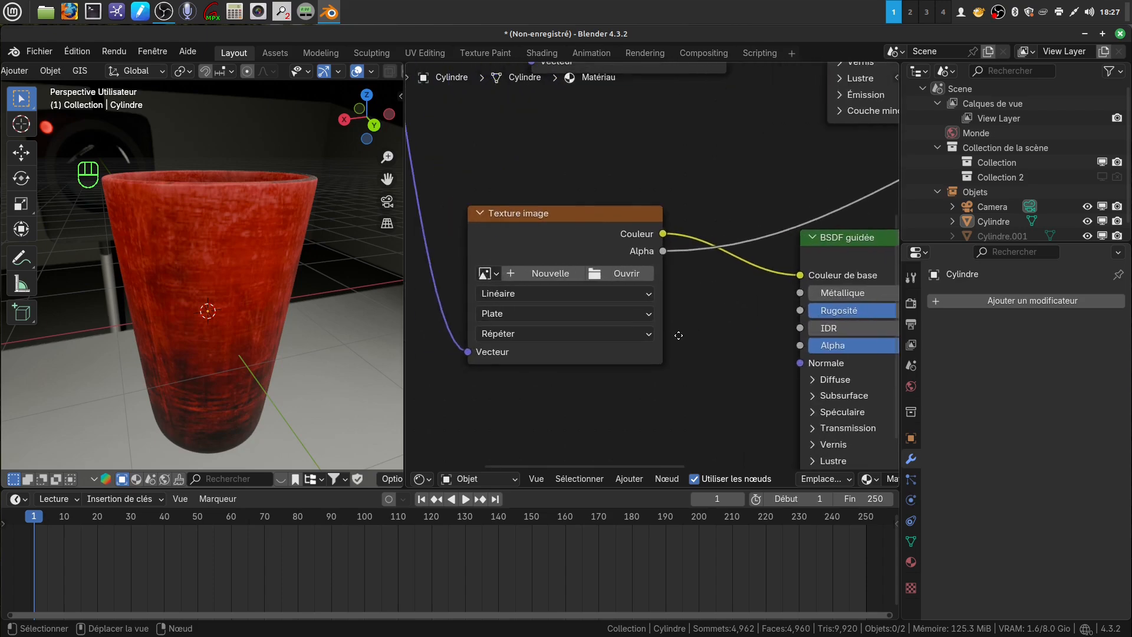
left_click(543, 275)
left_click(480, 278)
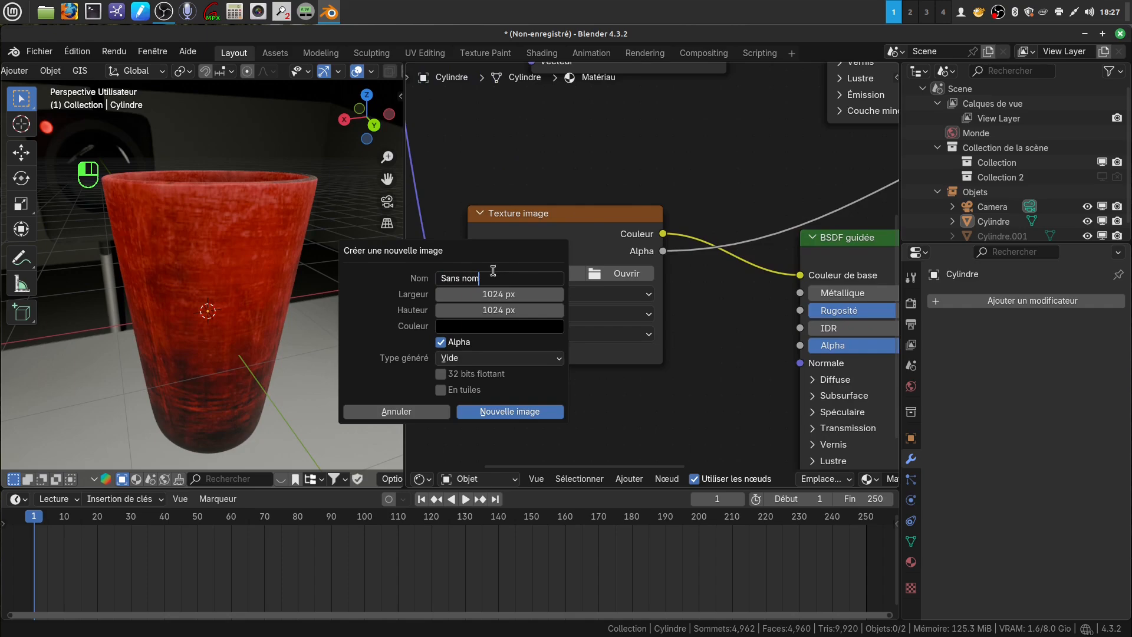
key("BackSpace")
key("BackSpace")
key("BackSpace")
key("BackSpace")
key("BackSpace")
key("BackSpace")
key("BackSpace")
type("dess")
key("Return")
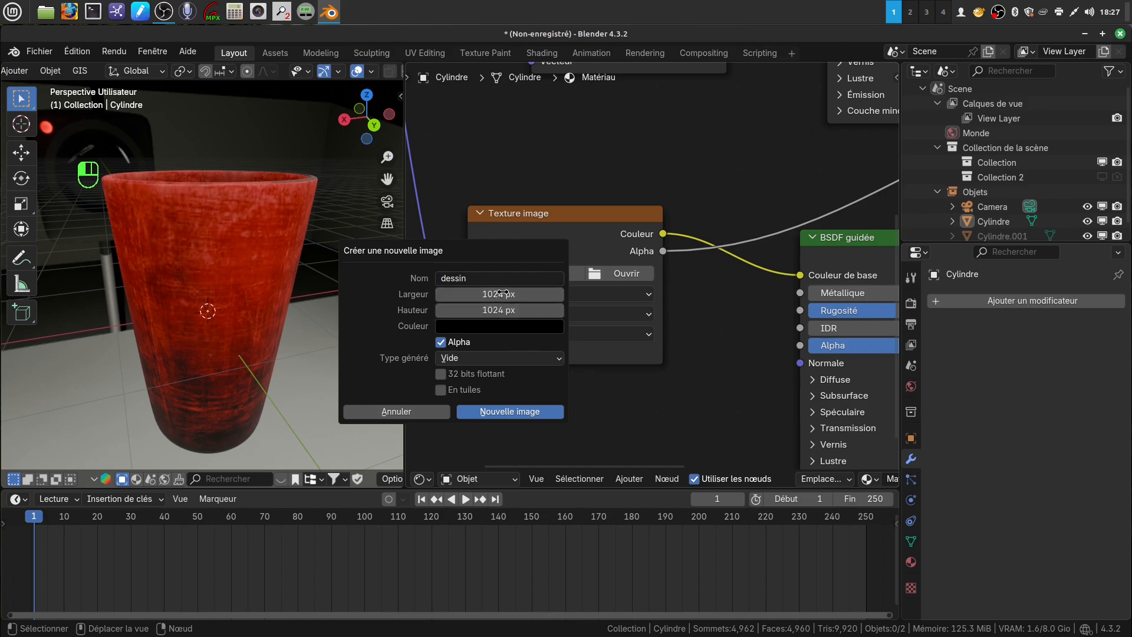
Make the dessin image's black fill colour fully transparent and create the 1024 × 1024 px image
left_click(508, 327)
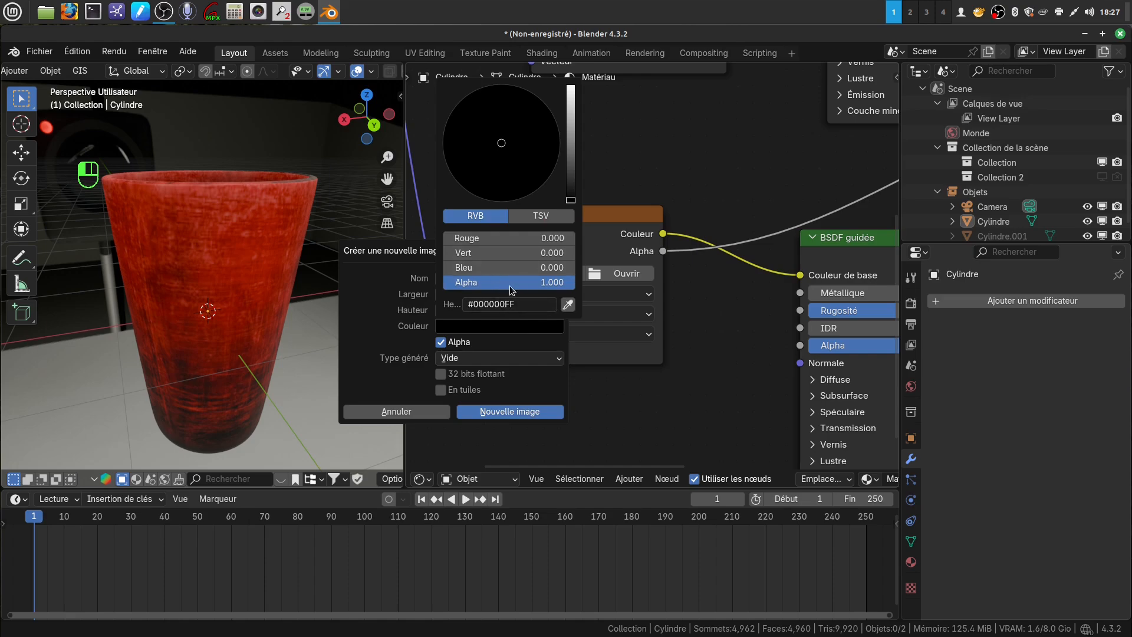
left_click_drag(560, 284, 430, 284)
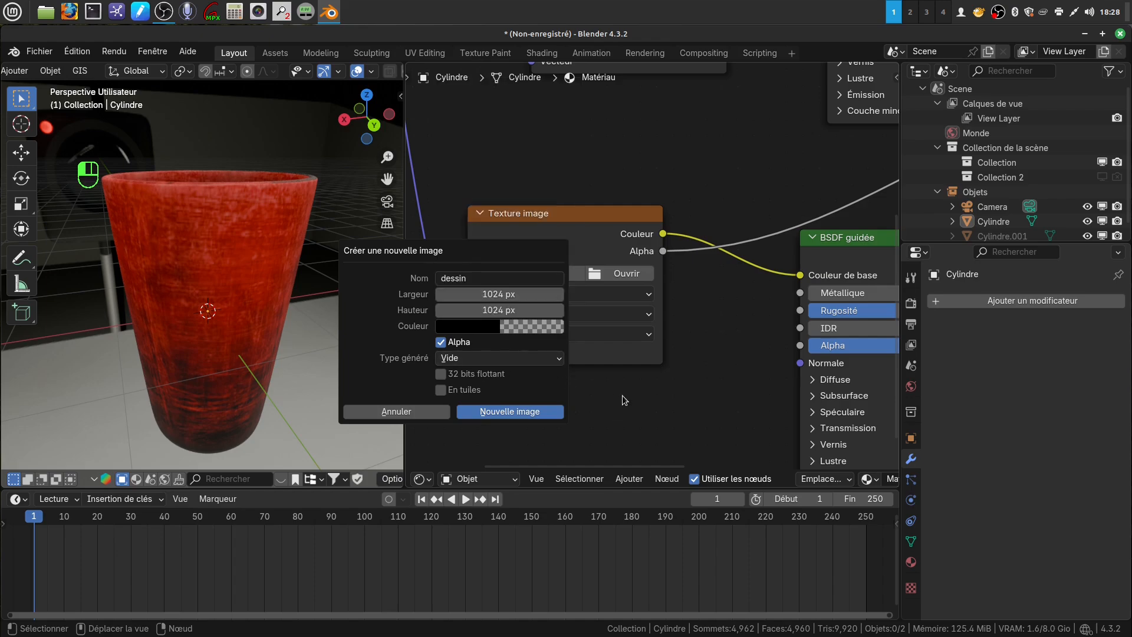
left_click(535, 412)
Replace the shader editor with the UV editor and select the glass's entire mesh in Edit Mode
scroll(675, 415, "down", 3)
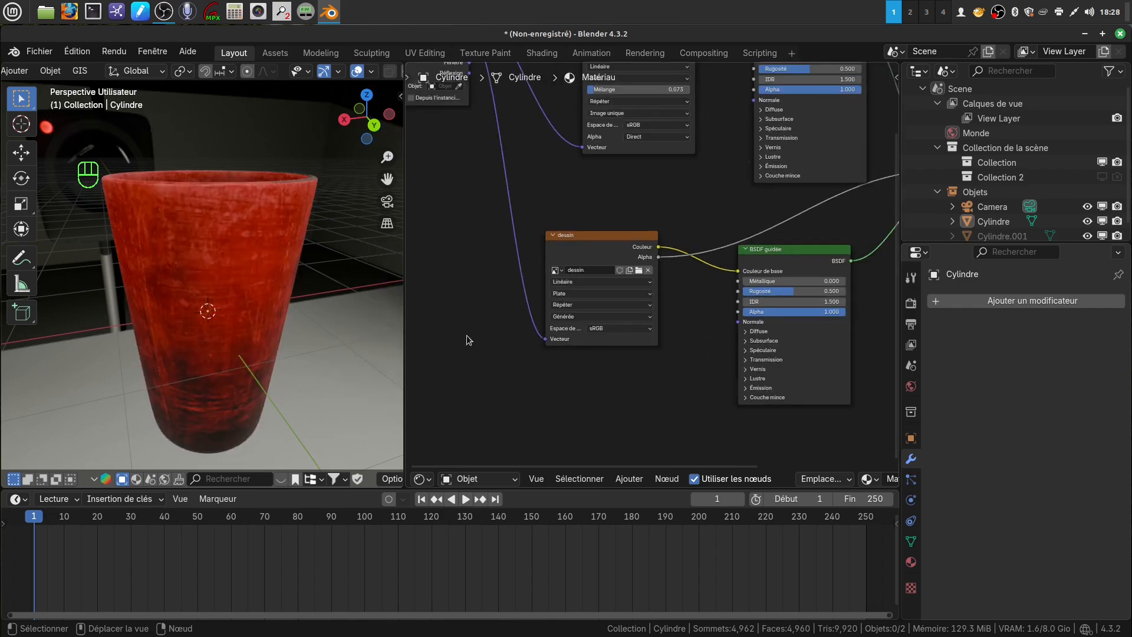
left_click(422, 479)
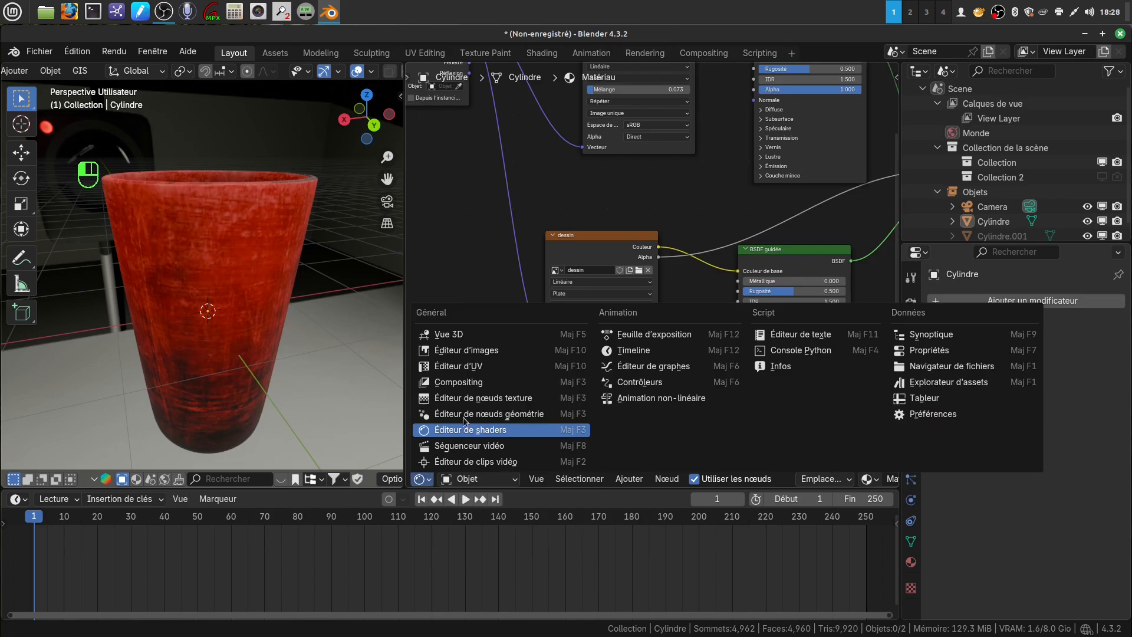
left_click(477, 367)
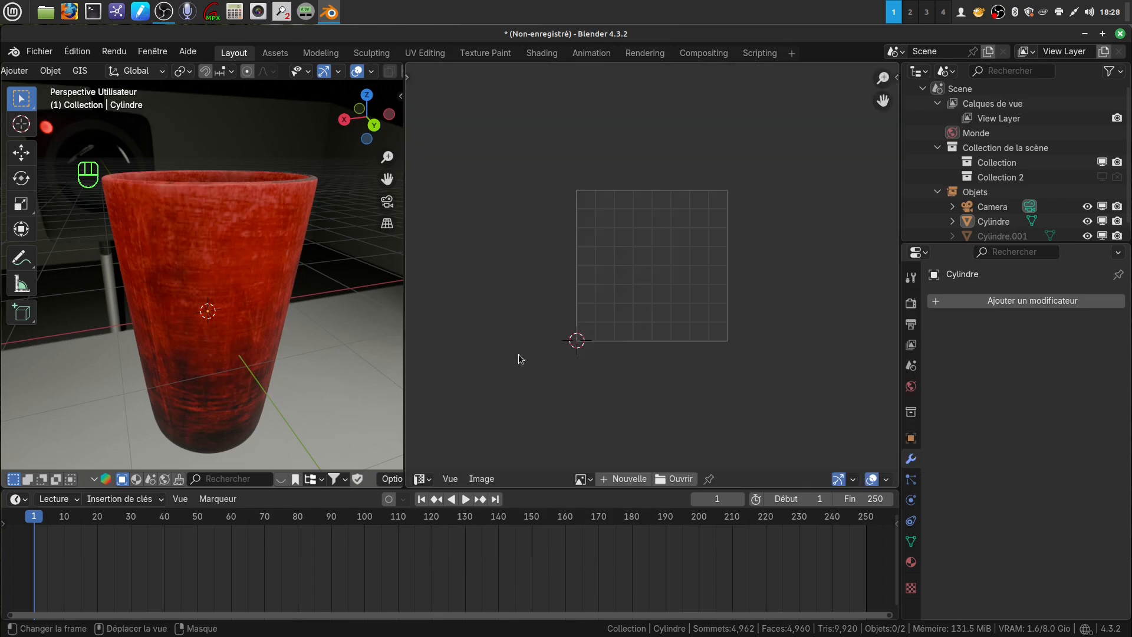
key("Tab")
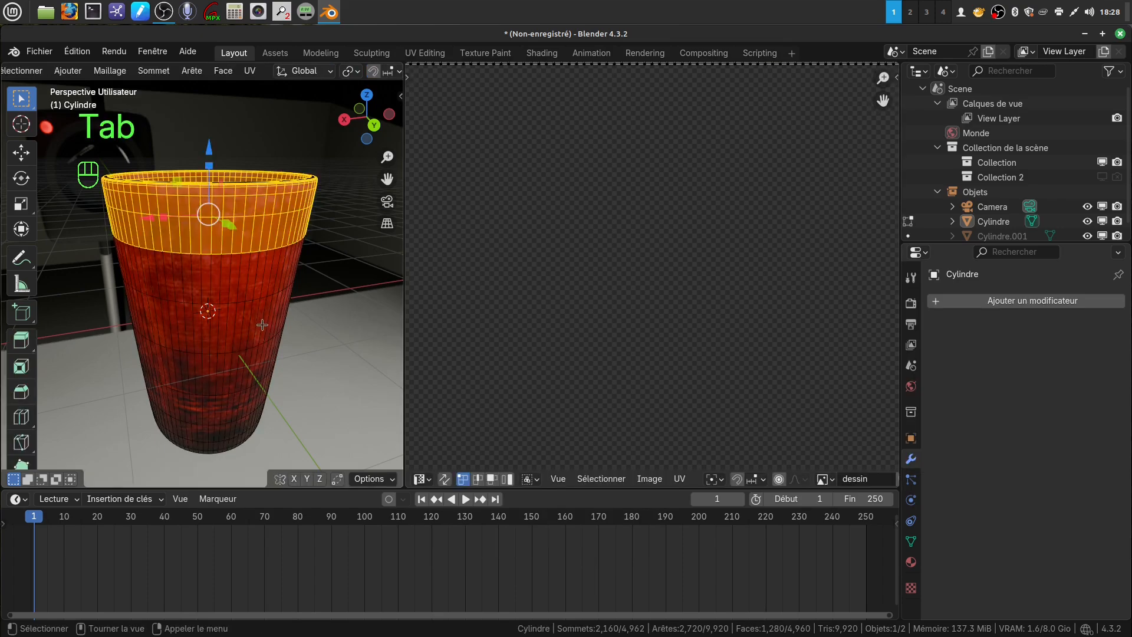
key("a")
key("a")
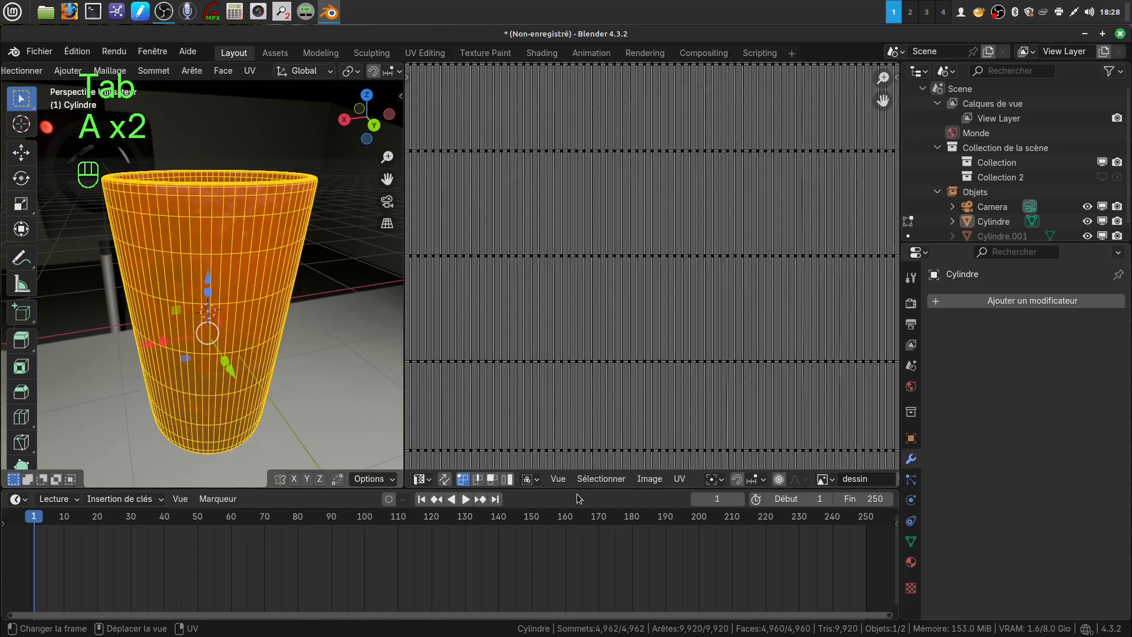
Bring the whole UV layout into view and choose dessin as the image displayed in the UV editor
scroll(659, 482, "down", 5)
scroll(662, 411, "down", 5)
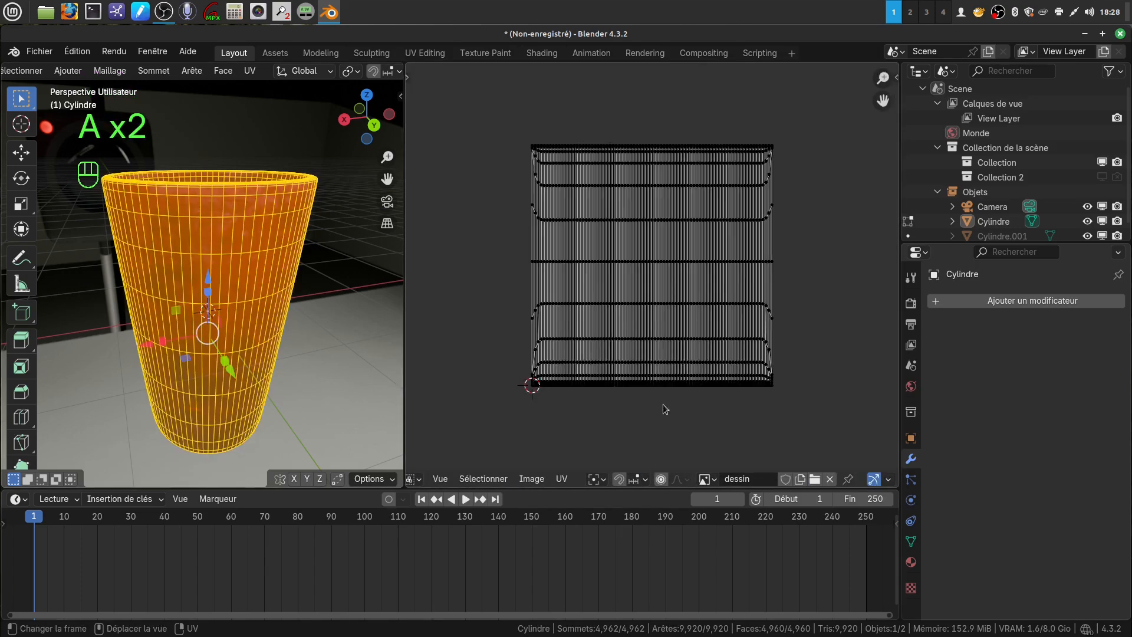
left_click(713, 479)
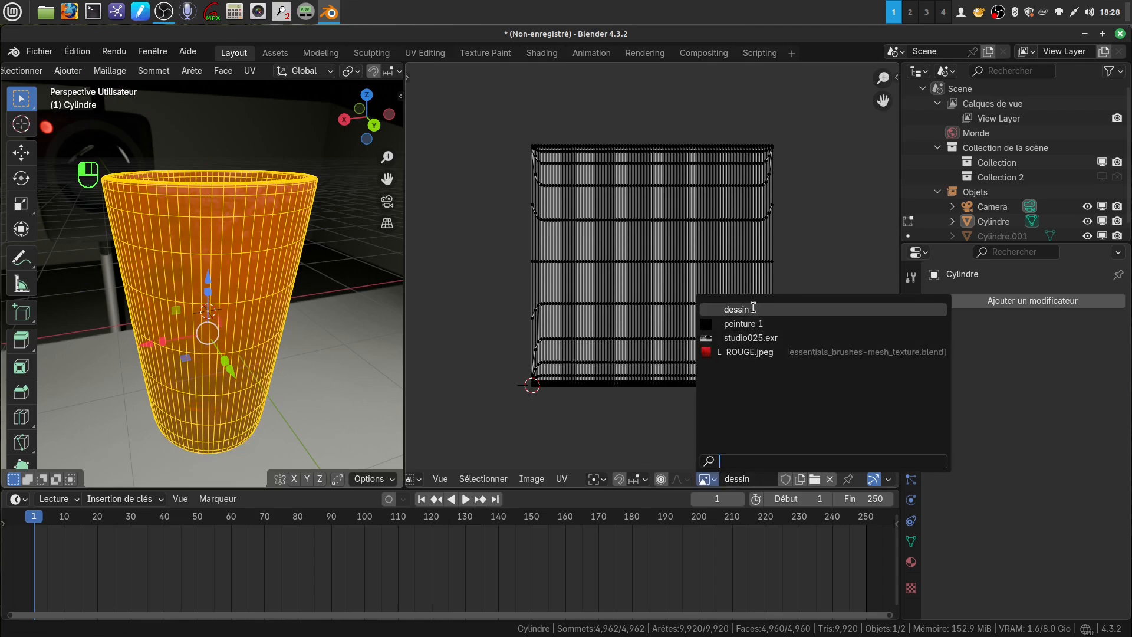
left_click(731, 307)
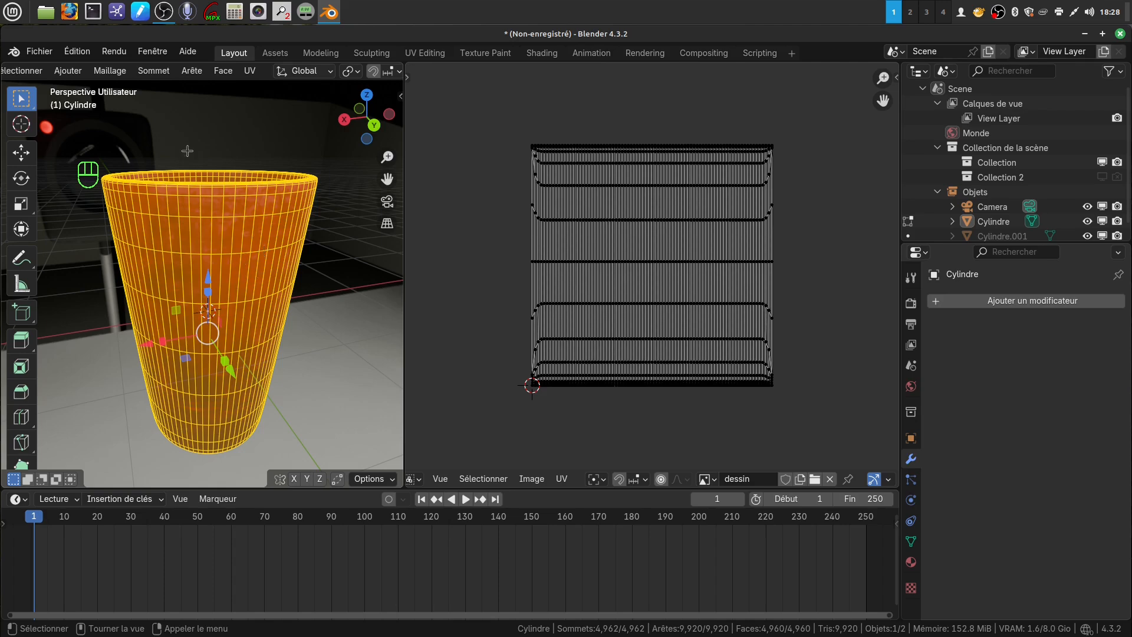
Unwrap the whole glass with Smart UV Project, using a 66° angle limit and an island margin of 0.010
key("u")
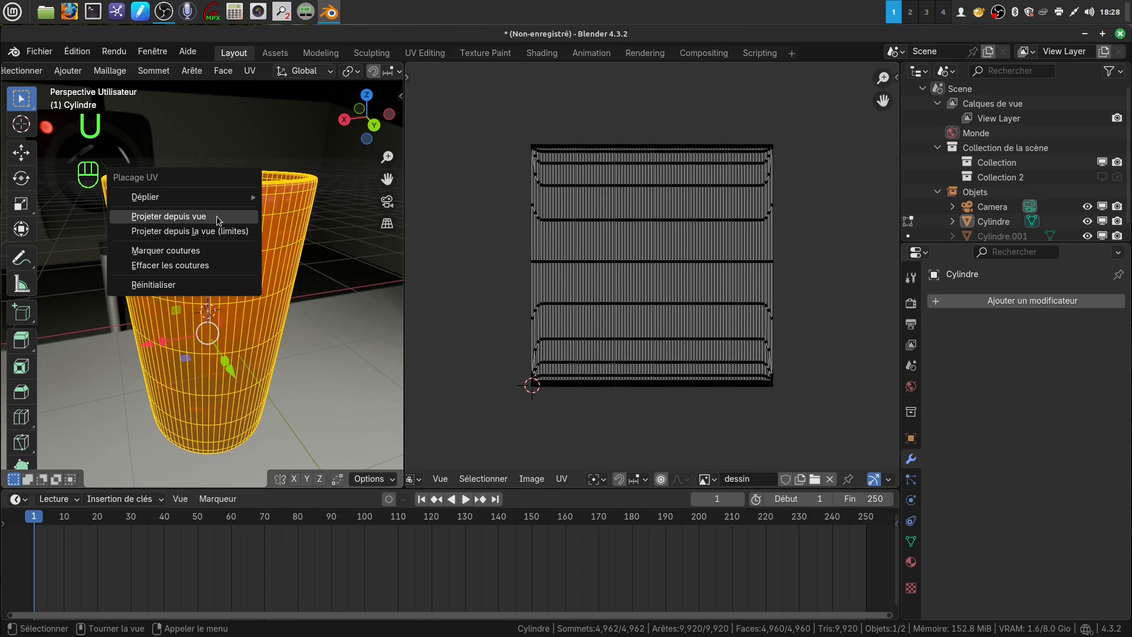
mouse_move(217, 196)
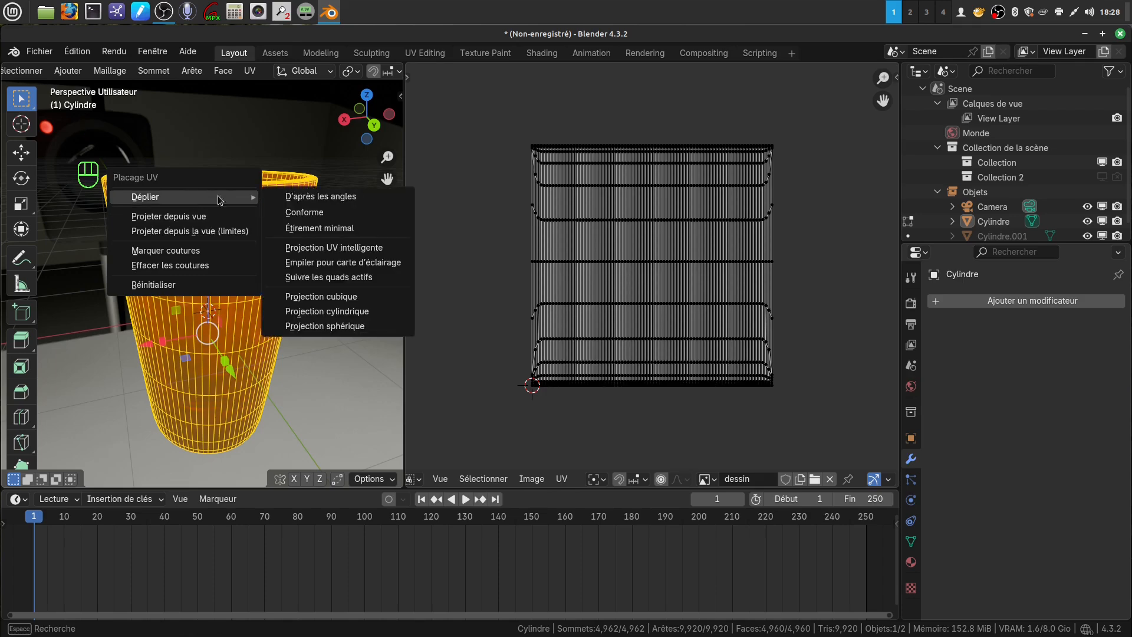
left_click(353, 246)
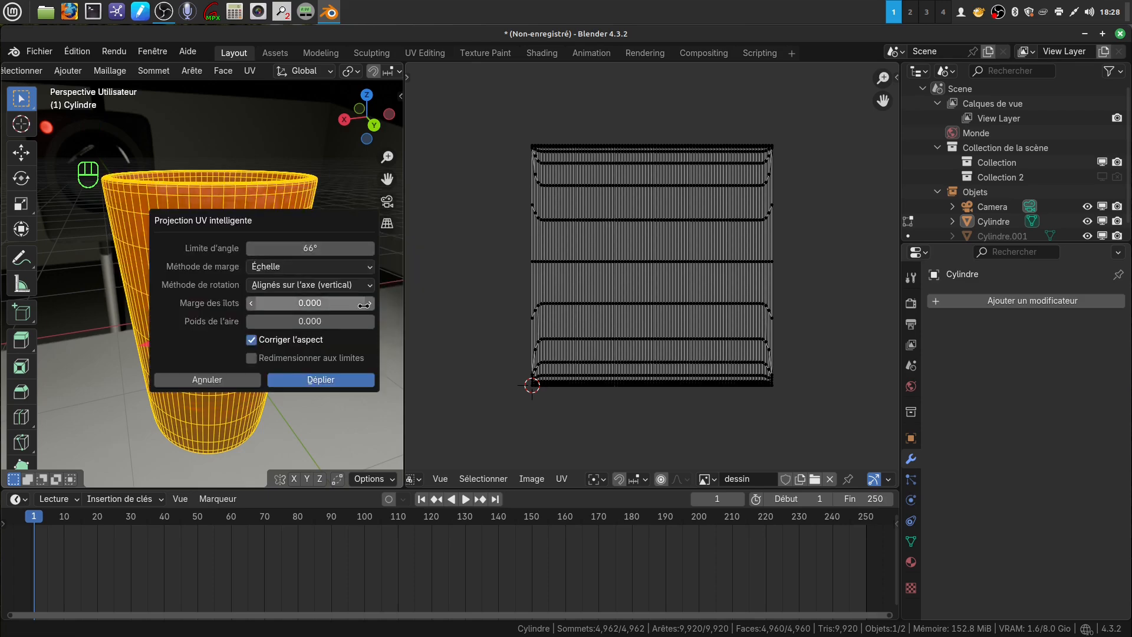
left_click(369, 304)
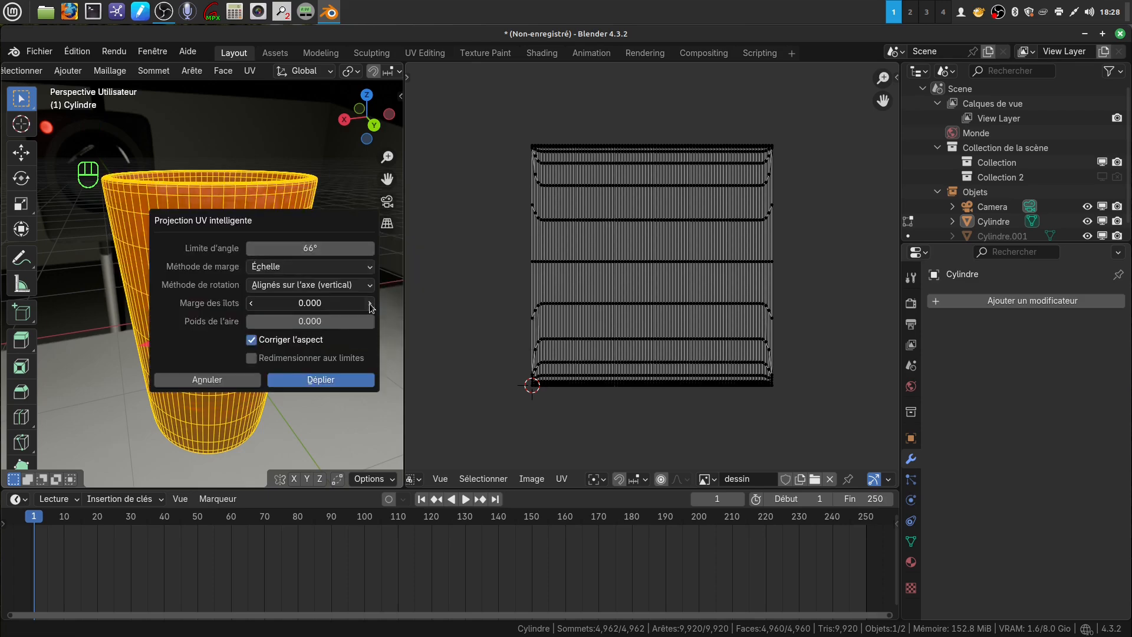
left_click(330, 380)
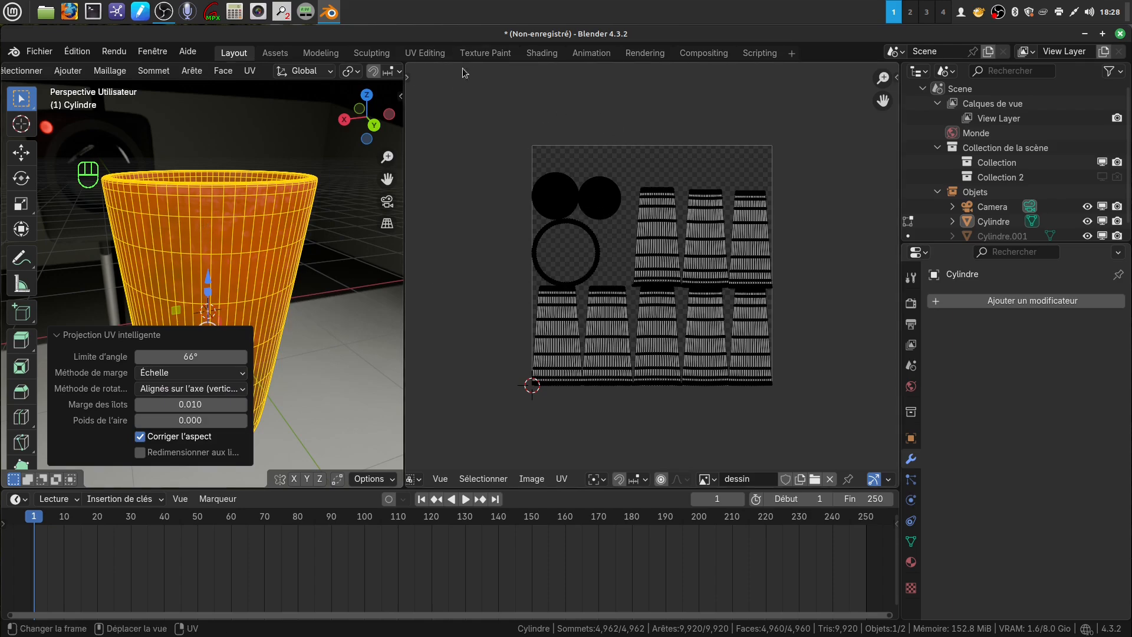
Switch to the Texture Paint workspace and display the glass in Material Preview shading
left_click(491, 54)
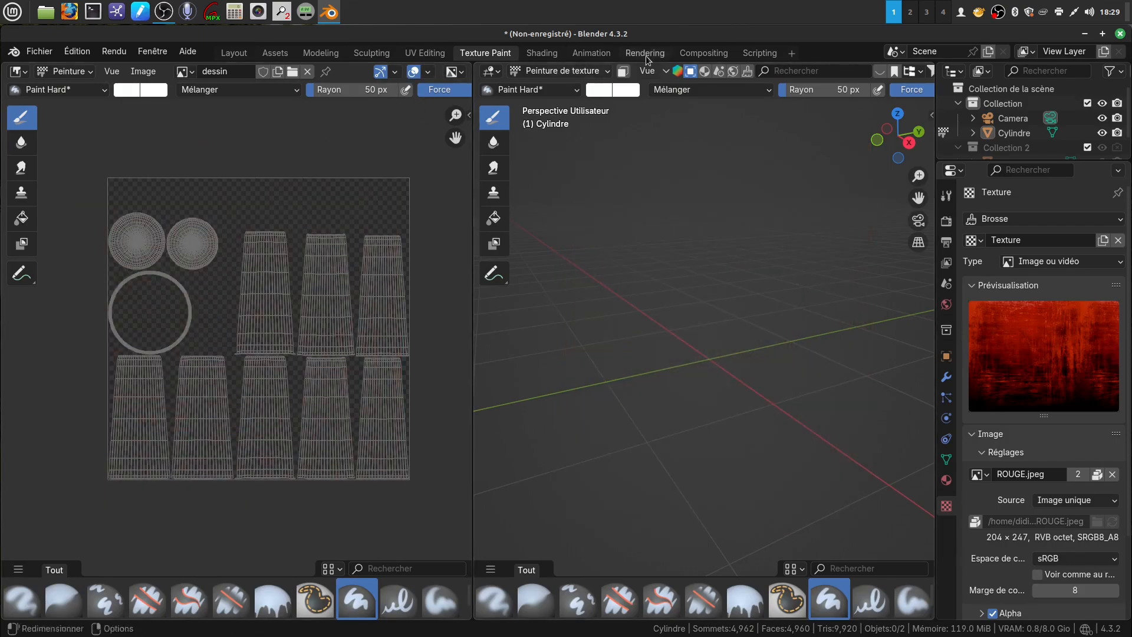
scroll(751, 70, "down", 5)
scroll(751, 70, "down", 6)
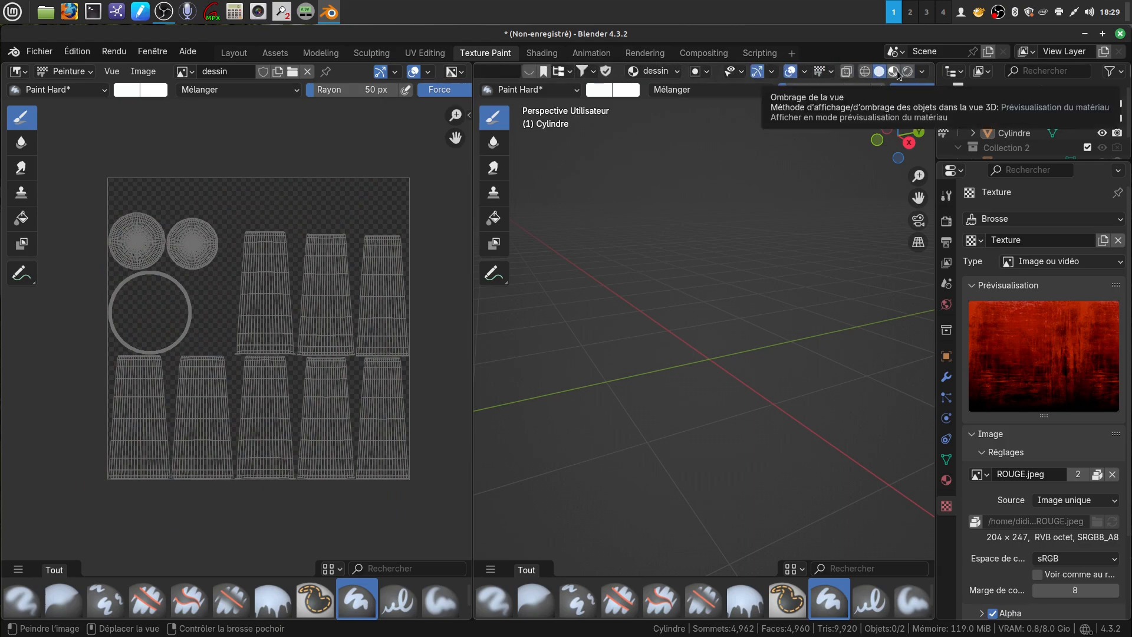
left_click(894, 72)
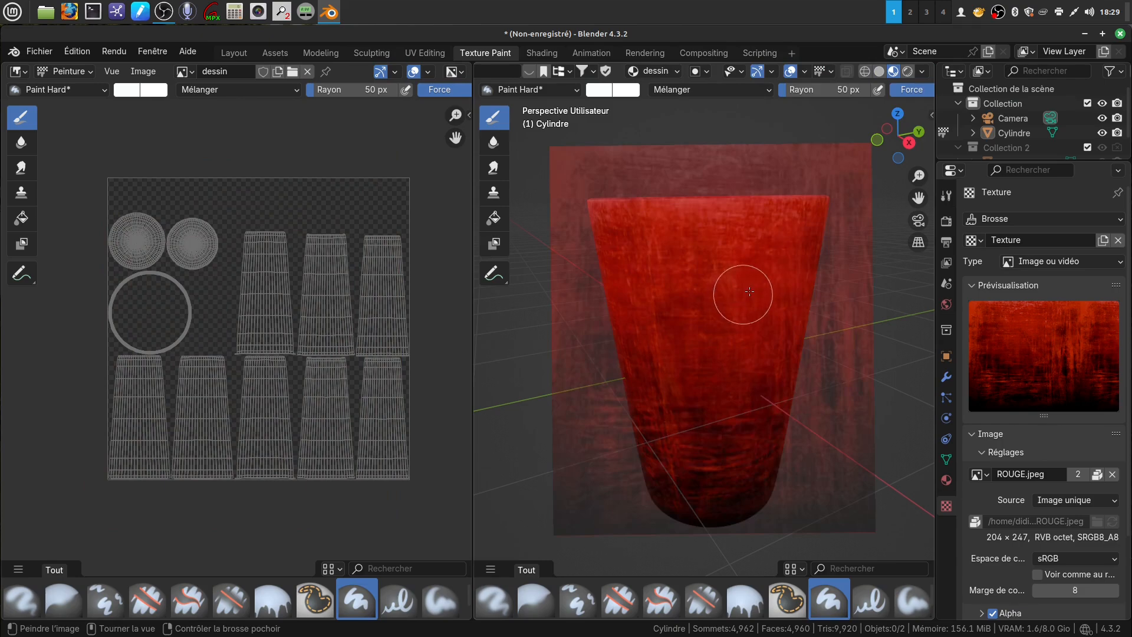
left_click(909, 71)
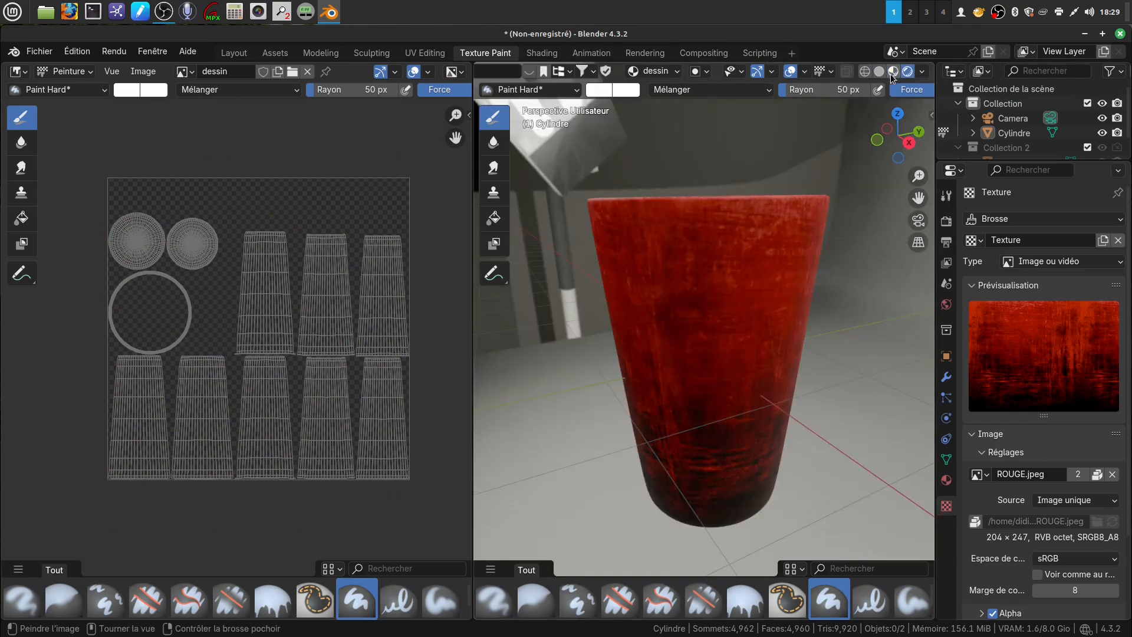
left_click(891, 70)
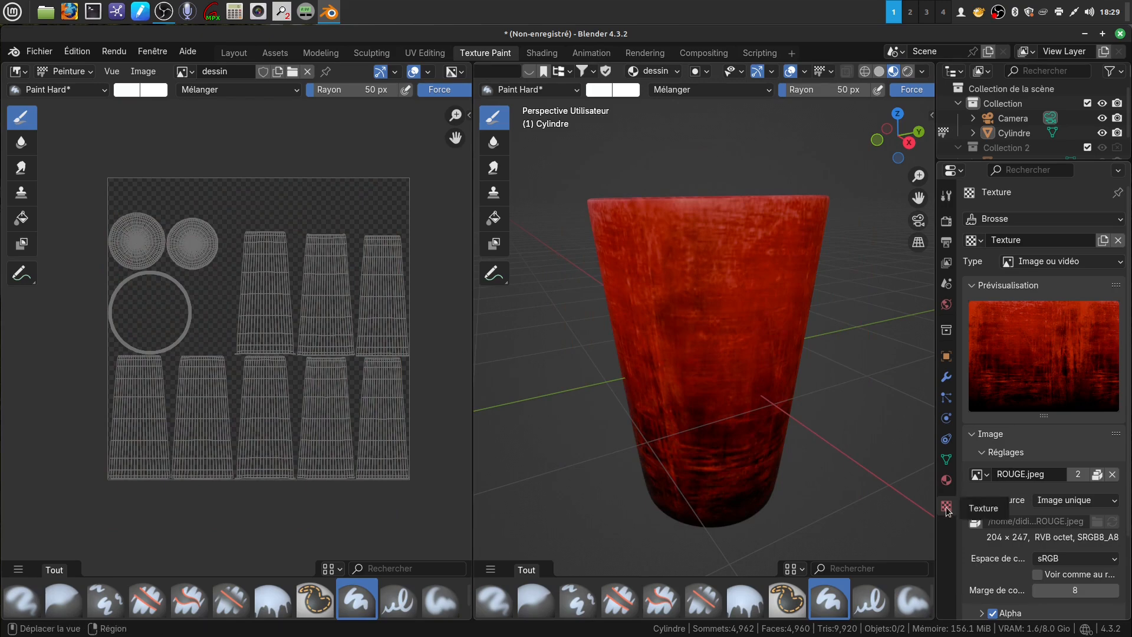
Replace ROUGE.jpeg in the brush texture with pngegg.png from the divers folder
left_click(1111, 475)
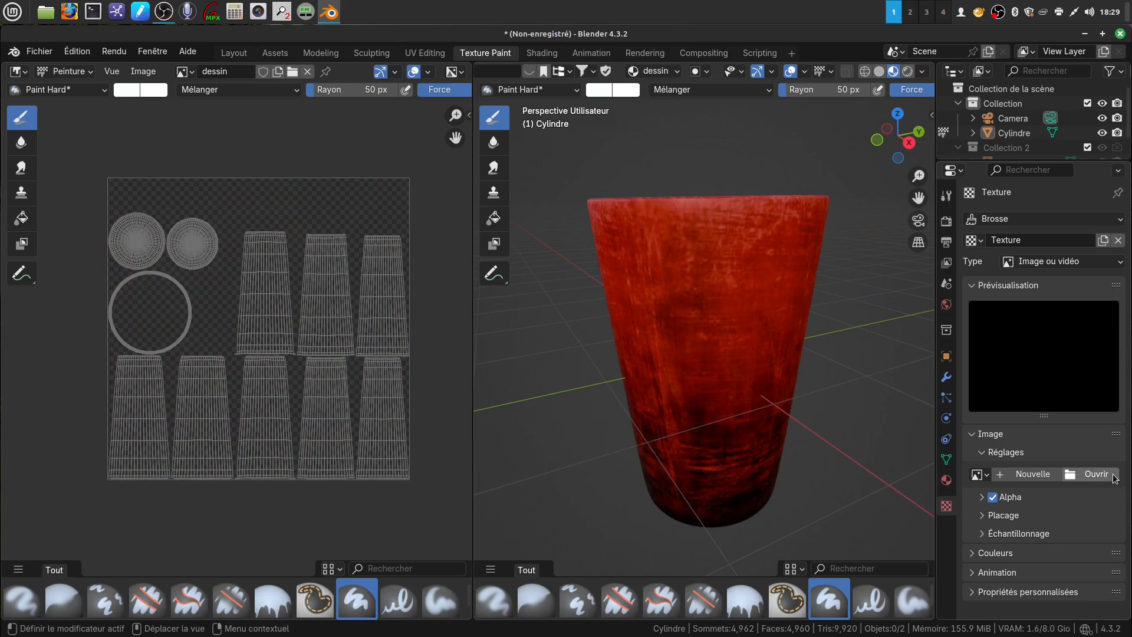
left_click(1073, 472)
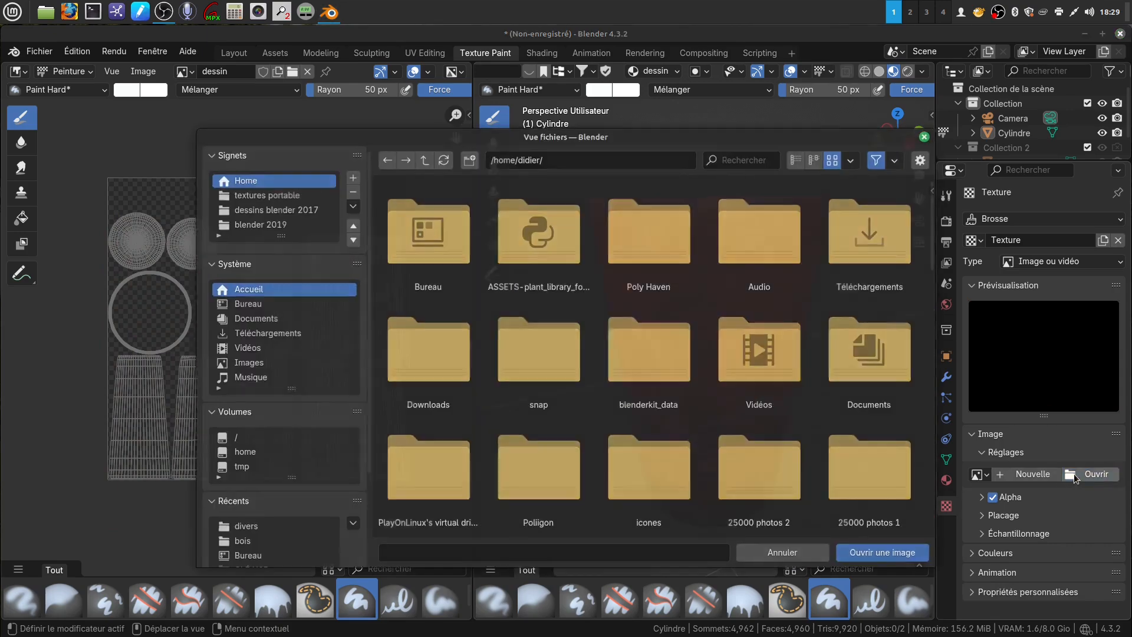
left_click(262, 531)
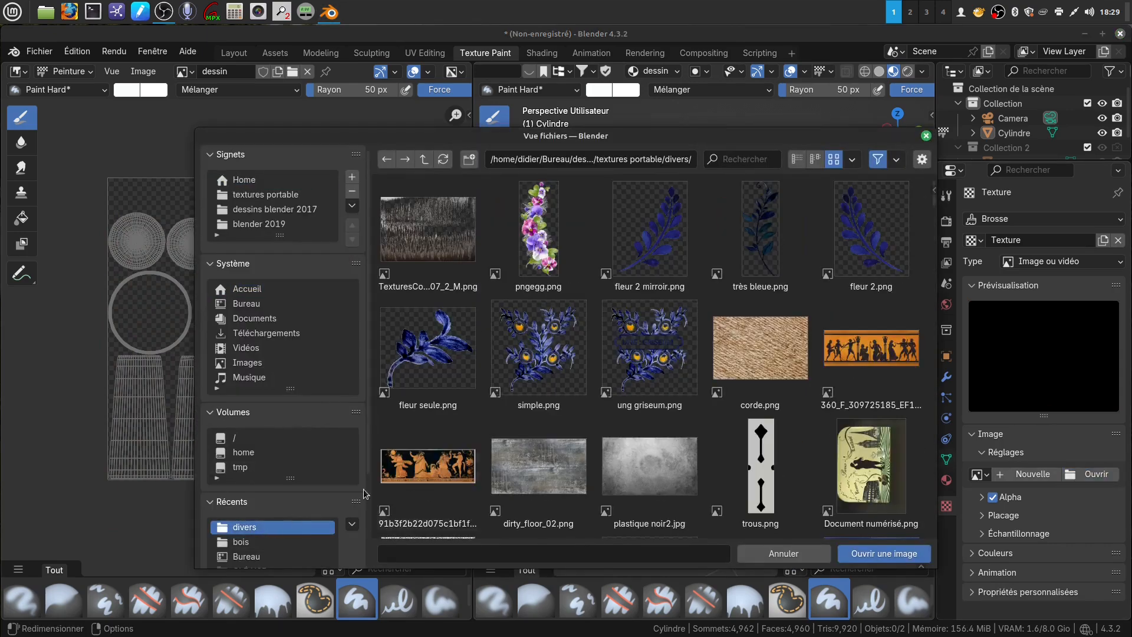
left_click(549, 269)
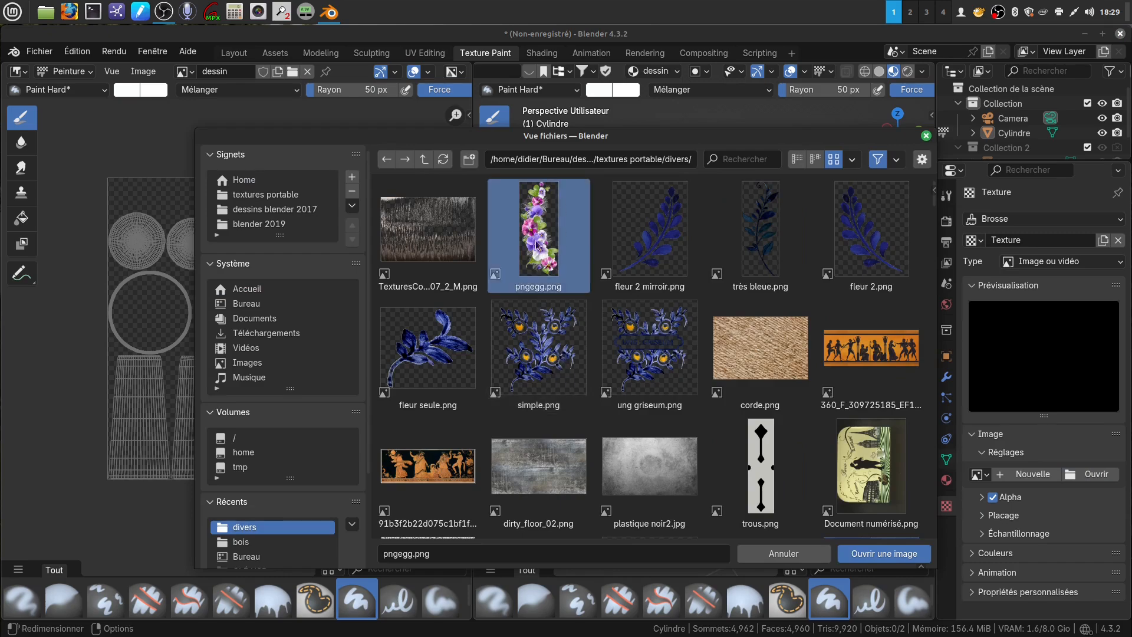
left_click(871, 554)
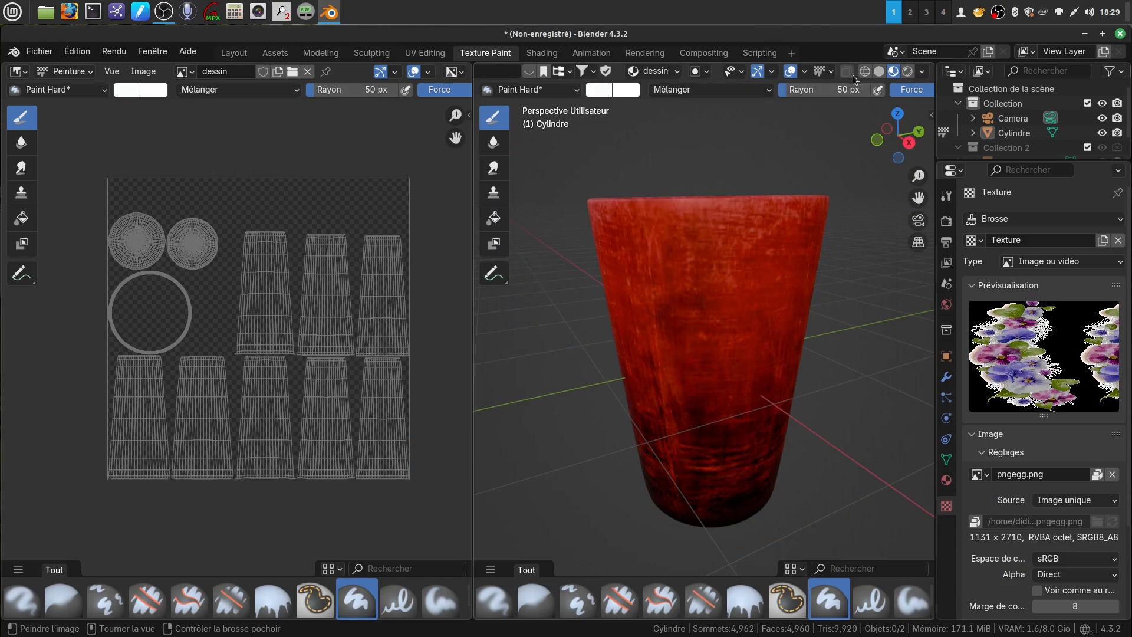
Select the flower texture for the brush's stencil mapping and fit the stencil to the image's proportions
scroll(885, 90, "down", 3)
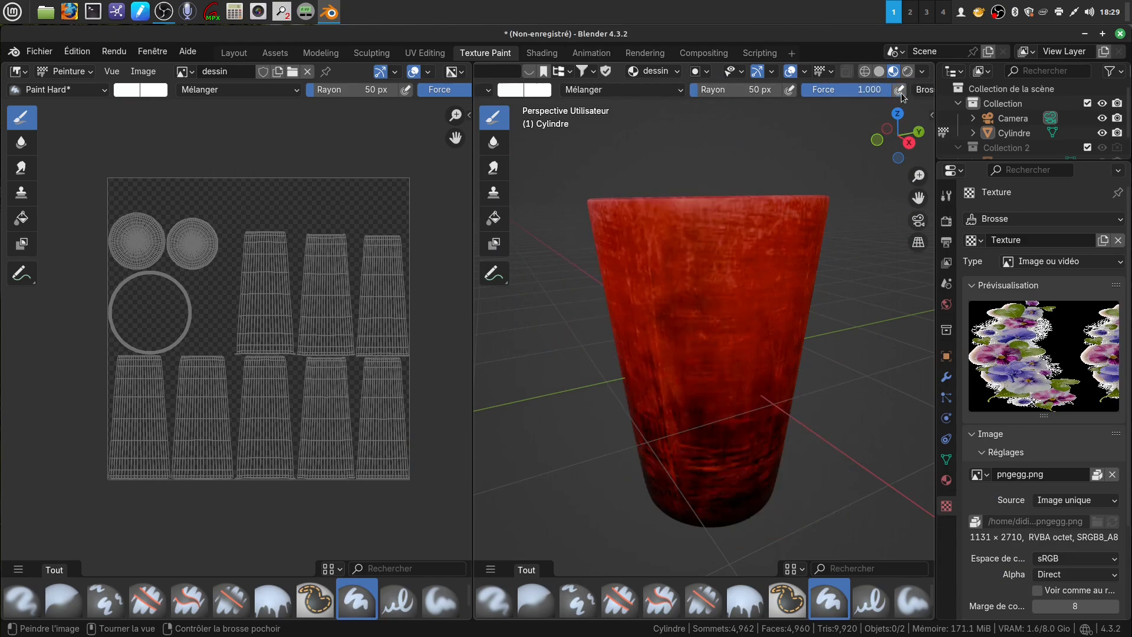
scroll(900, 93, "down", 6)
left_click(828, 89)
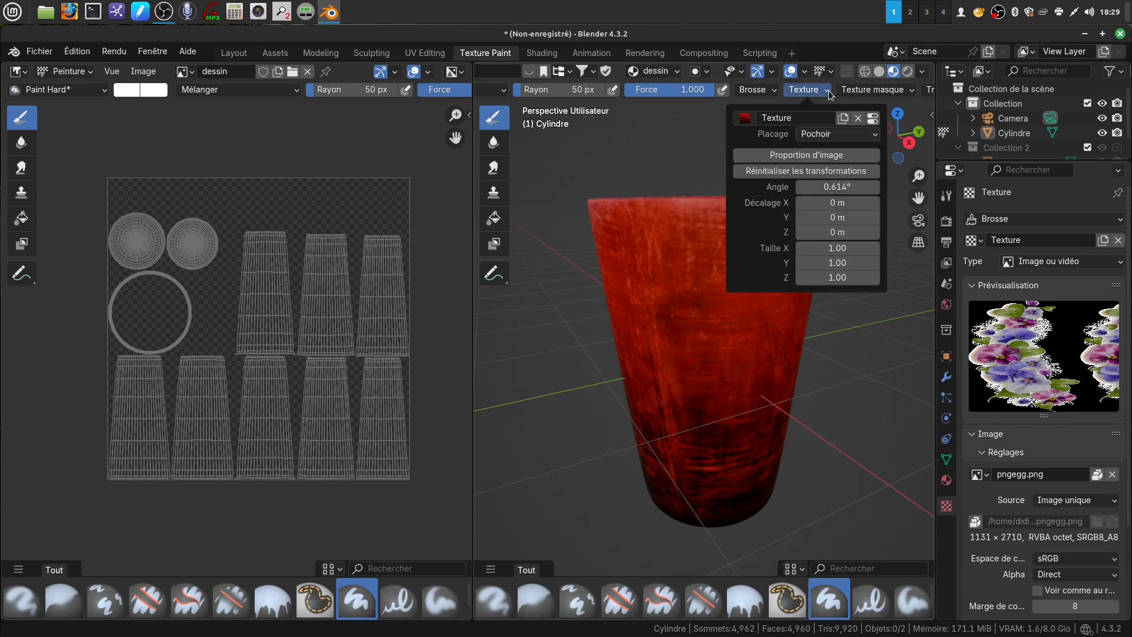
left_click(747, 118)
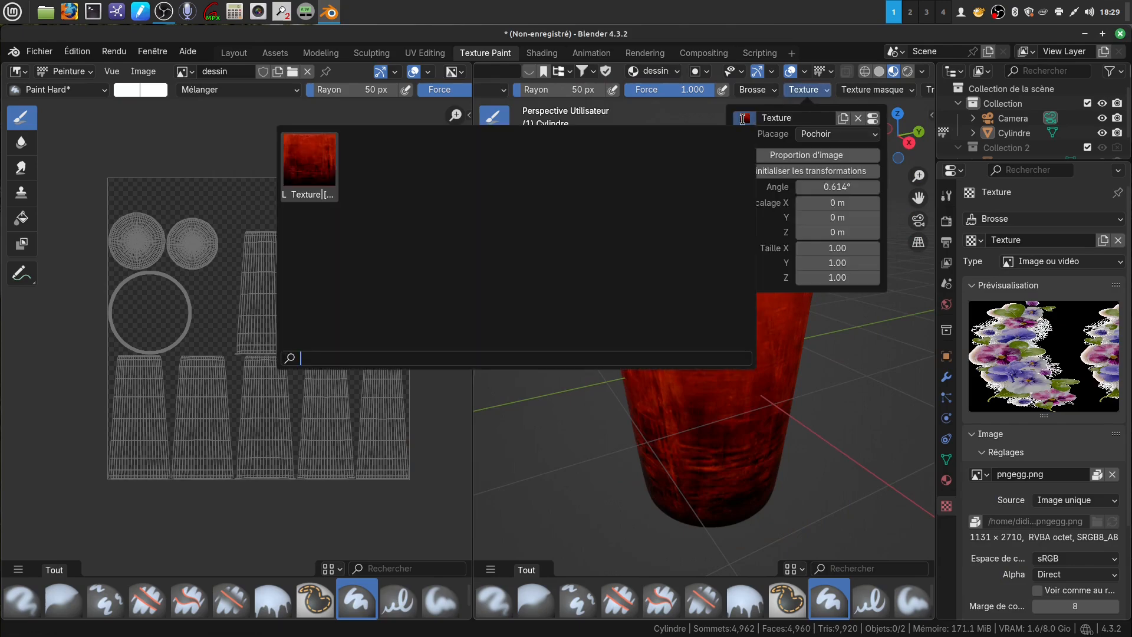
left_click(323, 183)
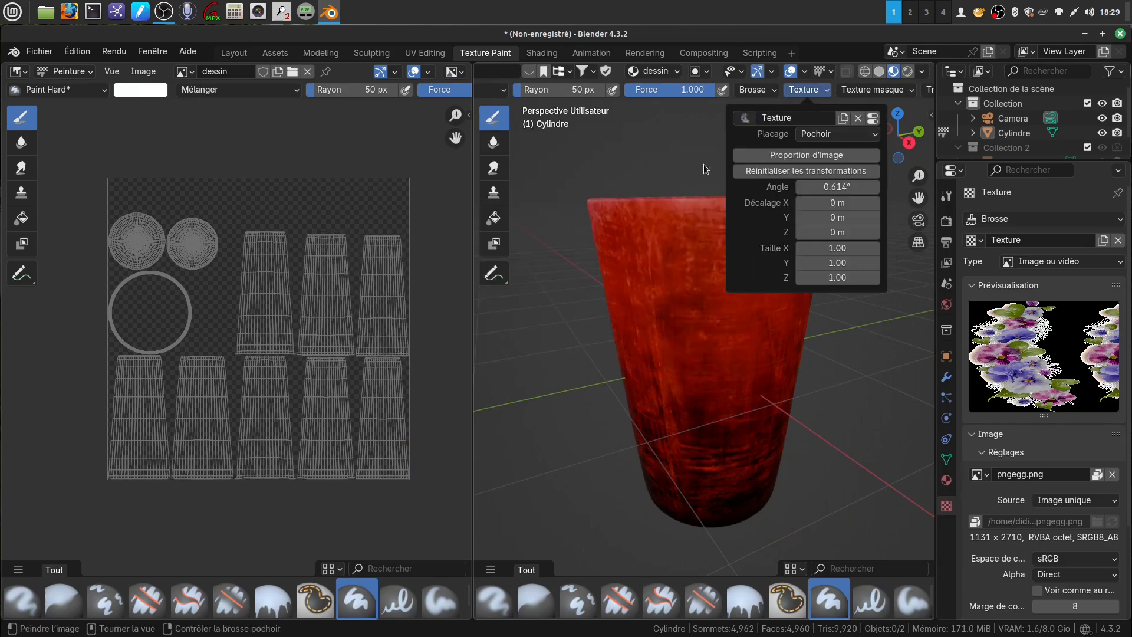
left_click(779, 155)
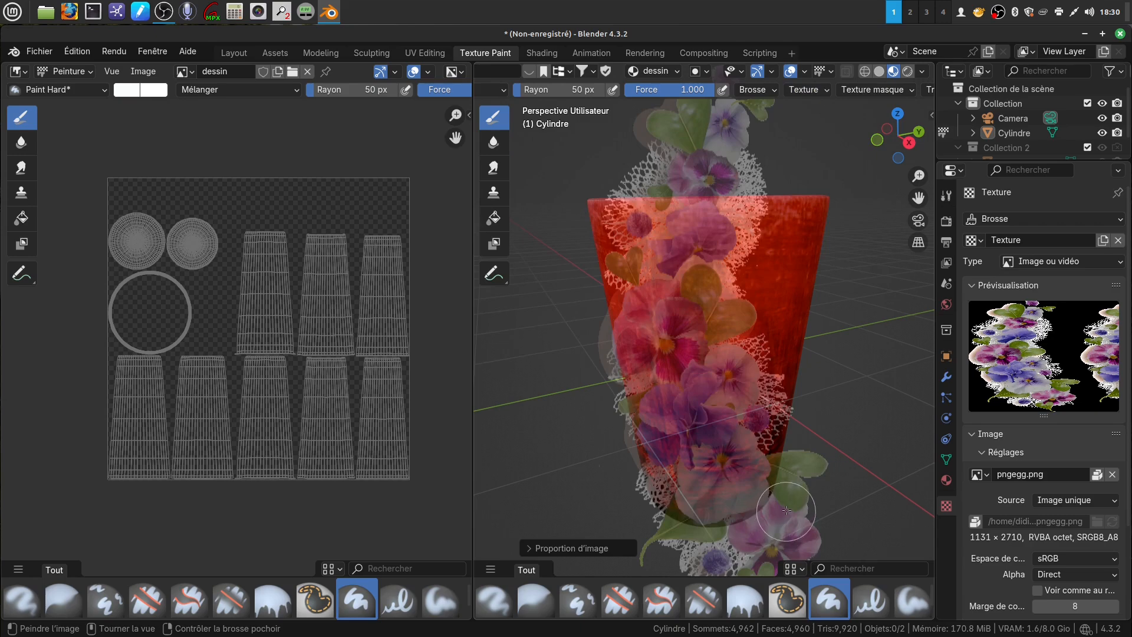
Shrink and tilt the flower stencil over the middle of the glass and paint the diagonal garland through it
mouse_move(788, 509)
right_mouse_down("shift")
mouse_move(737, 388)
mouse_move(747, 392)
right_mouse_up("shift")
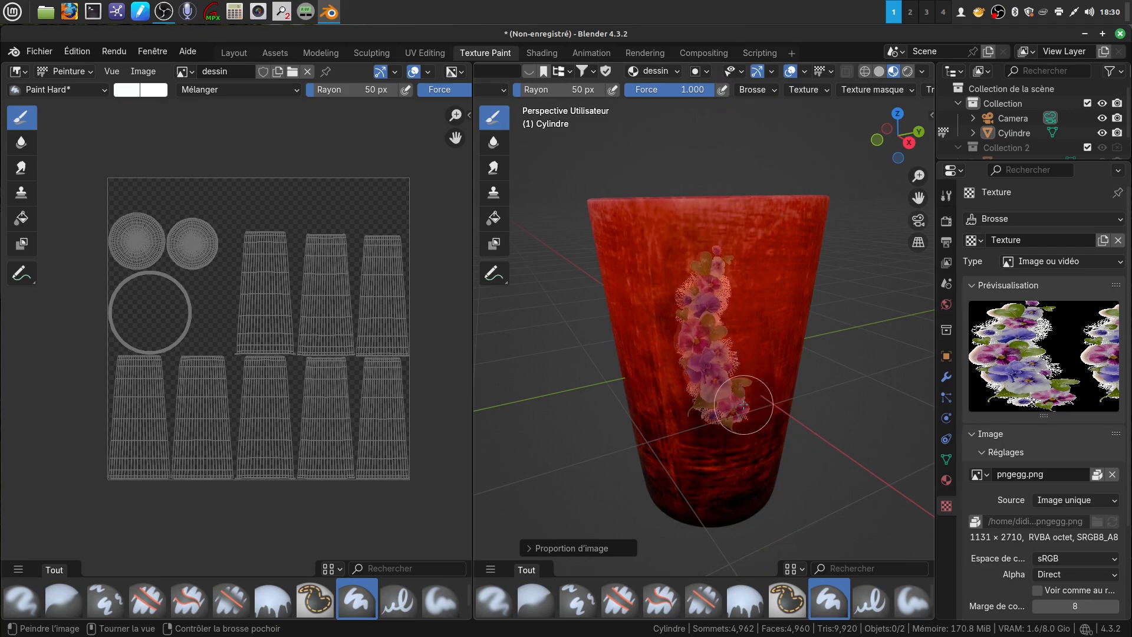
mouse_move(731, 405)
right_mouse_down("ctrl")
mouse_move(748, 389)
mouse_move(737, 416)
mouse_move(744, 383)
mouse_move(724, 379)
mouse_move(736, 374)
right_mouse_up("ctrl")
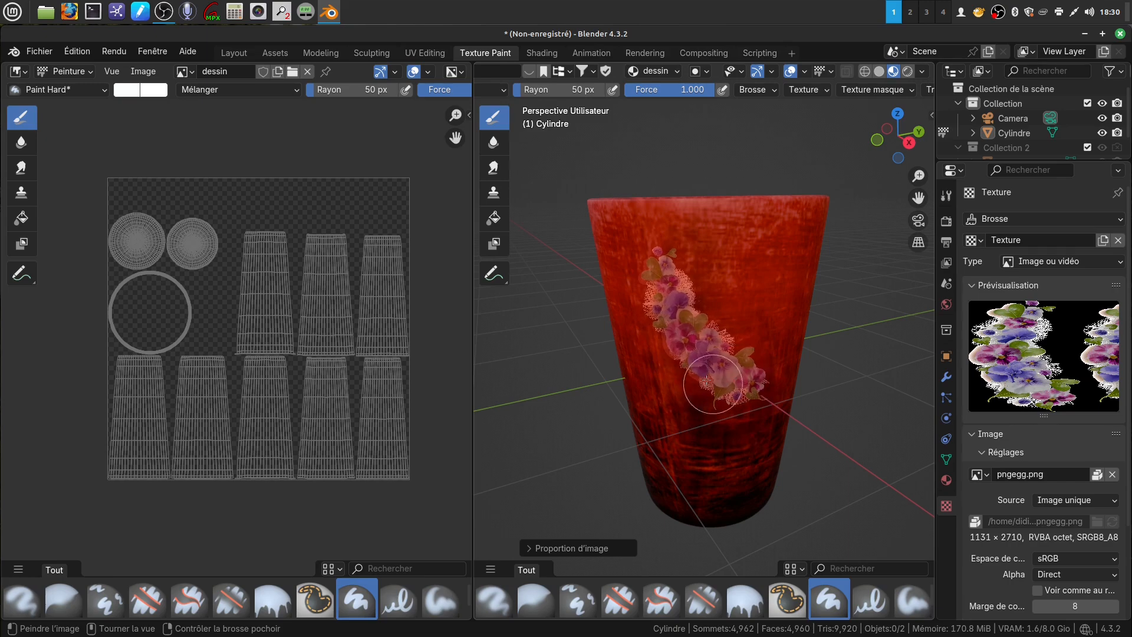
mouse_move(659, 262)
left_mouse_down()
mouse_move(651, 277)
mouse_move(698, 336)
mouse_move(684, 354)
mouse_move(707, 377)
mouse_move(755, 385)
mouse_move(748, 359)
mouse_move(712, 334)
left_mouse_up()
left_click_drag(681, 293, 678, 292)
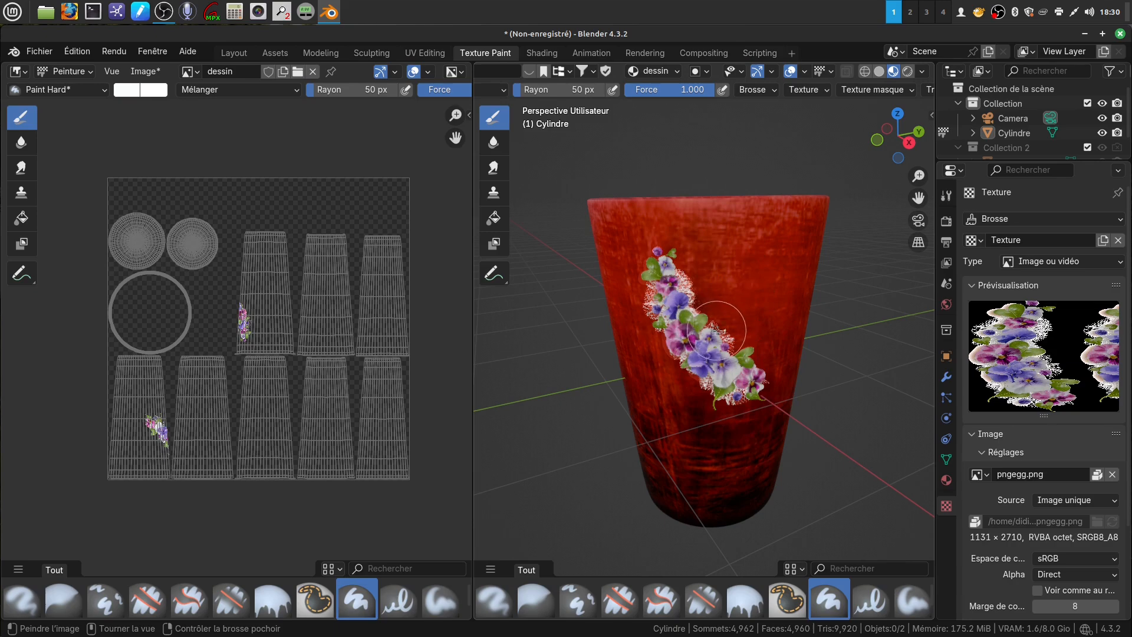
left_click(715, 366)
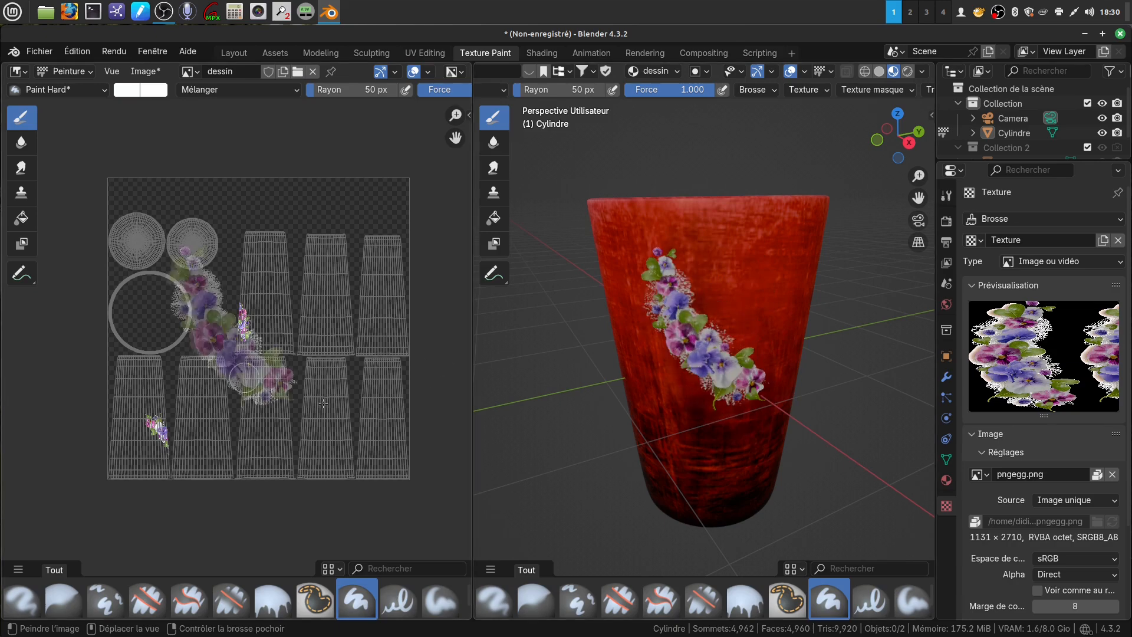
key("ctrl+z")
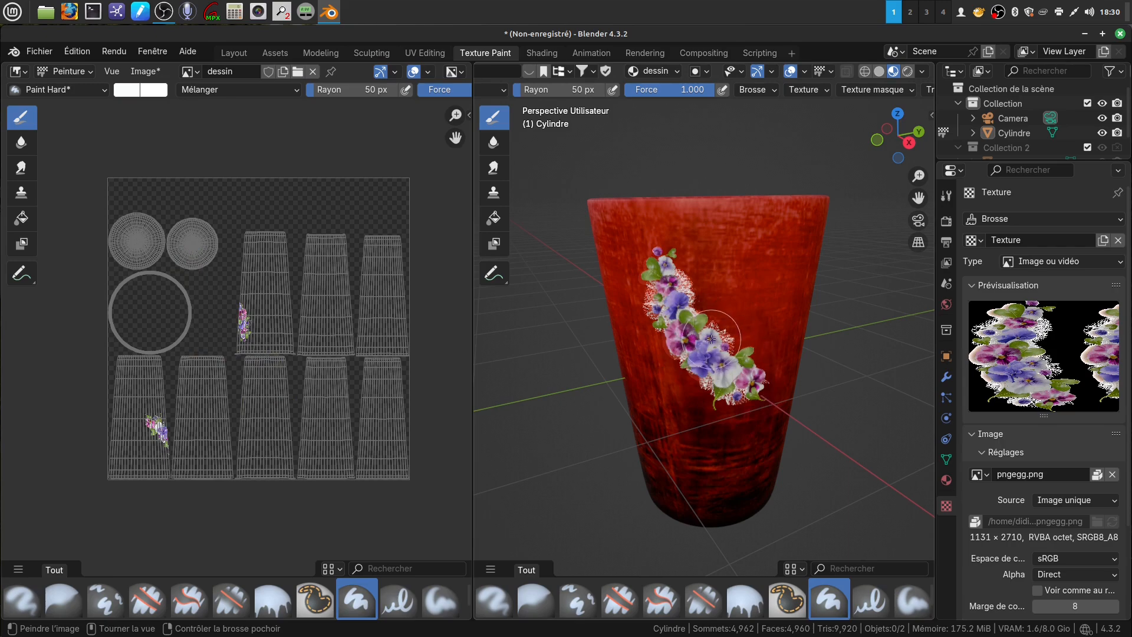
Move the flower stencil to the lower part of another side of the glass and paint a second garland
key("KP_1")
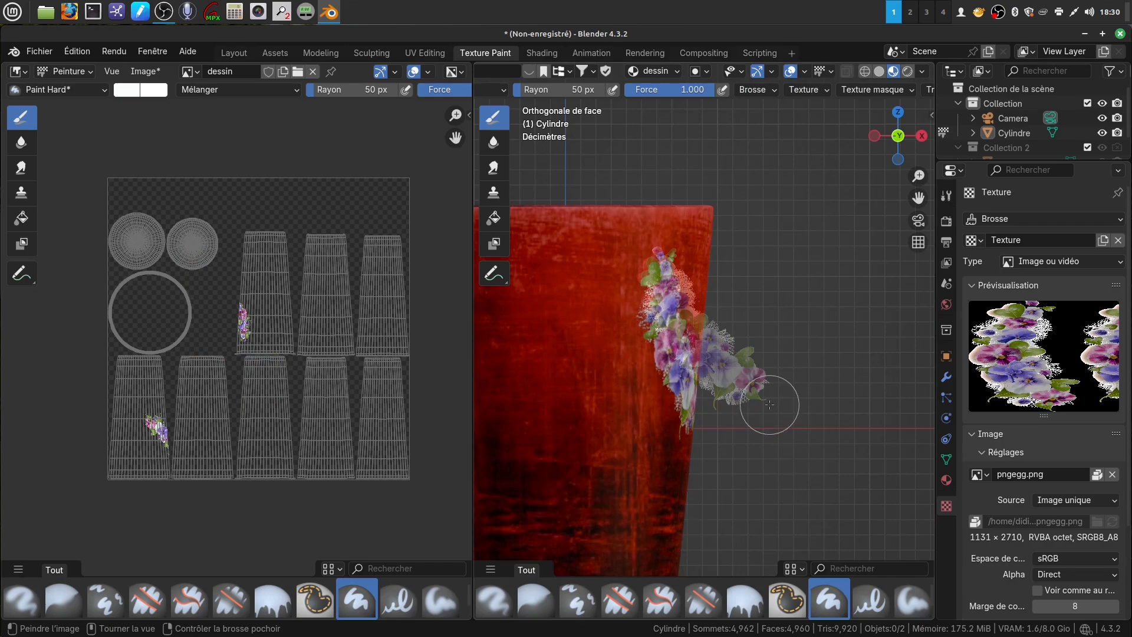
right_click_drag(527, 447, 409, 482)
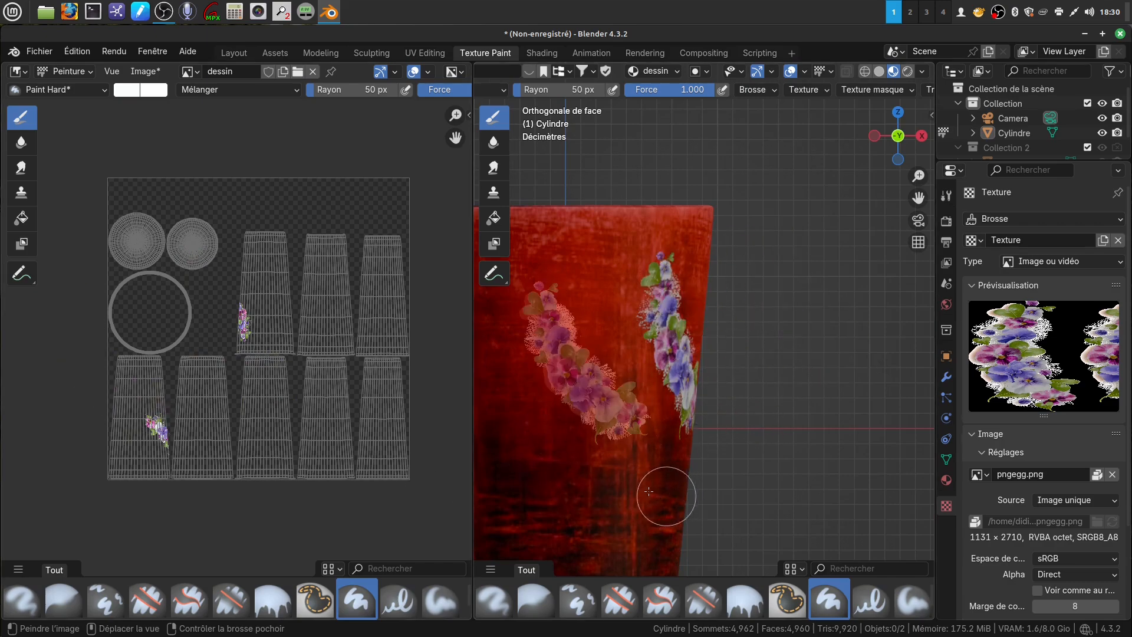
middle_click_drag(648, 491, 761, 419)
right_click_drag(592, 402, 701, 418)
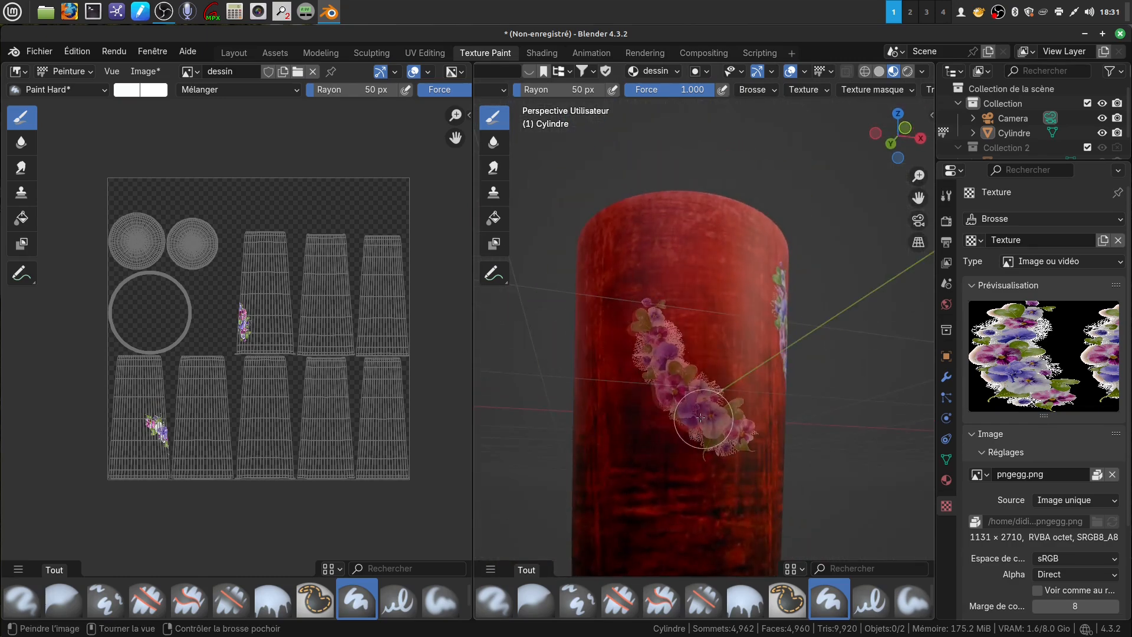
middle_click_drag(699, 325, 733, 361)
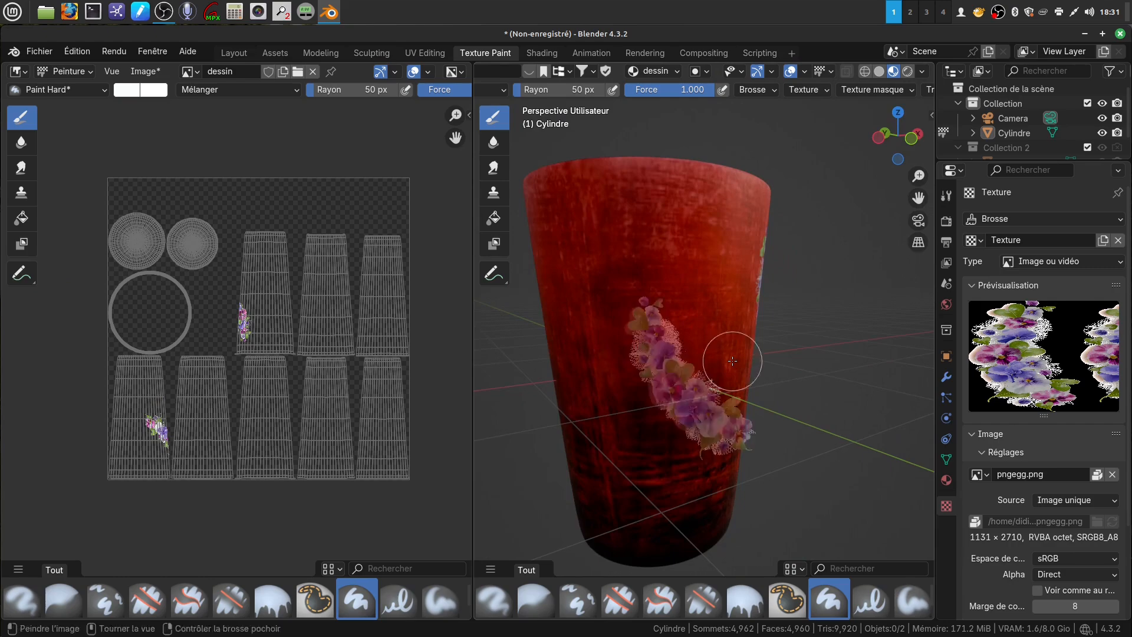
right_click_drag(702, 401, 666, 469)
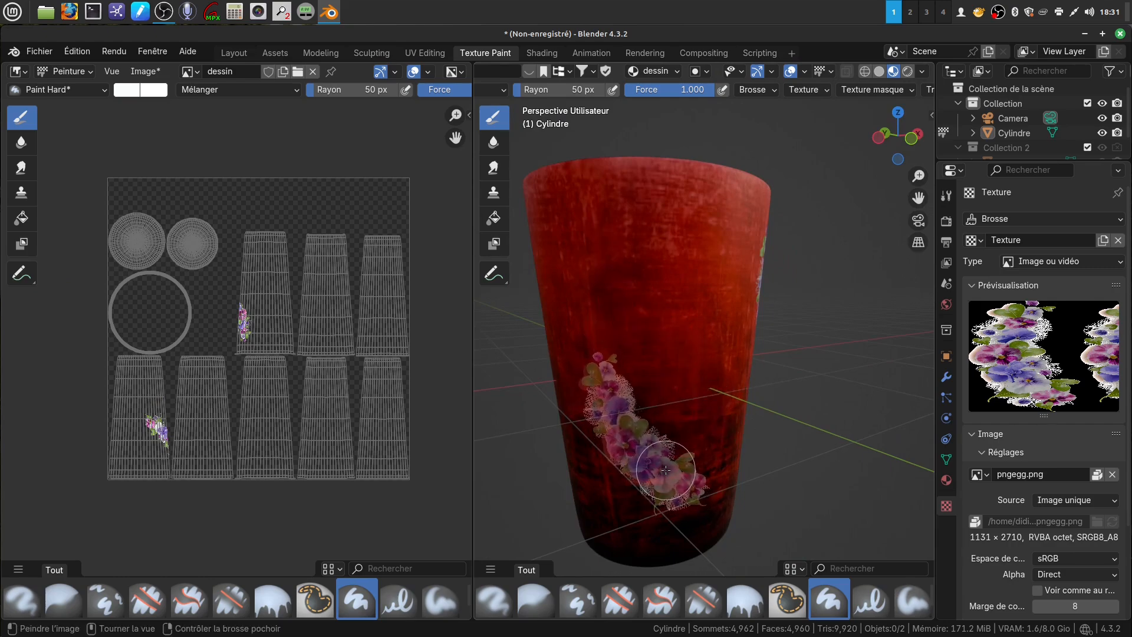
mouse_move(599, 365)
left_mouse_down()
mouse_move(594, 377)
mouse_move(591, 368)
mouse_move(677, 500)
left_mouse_up()
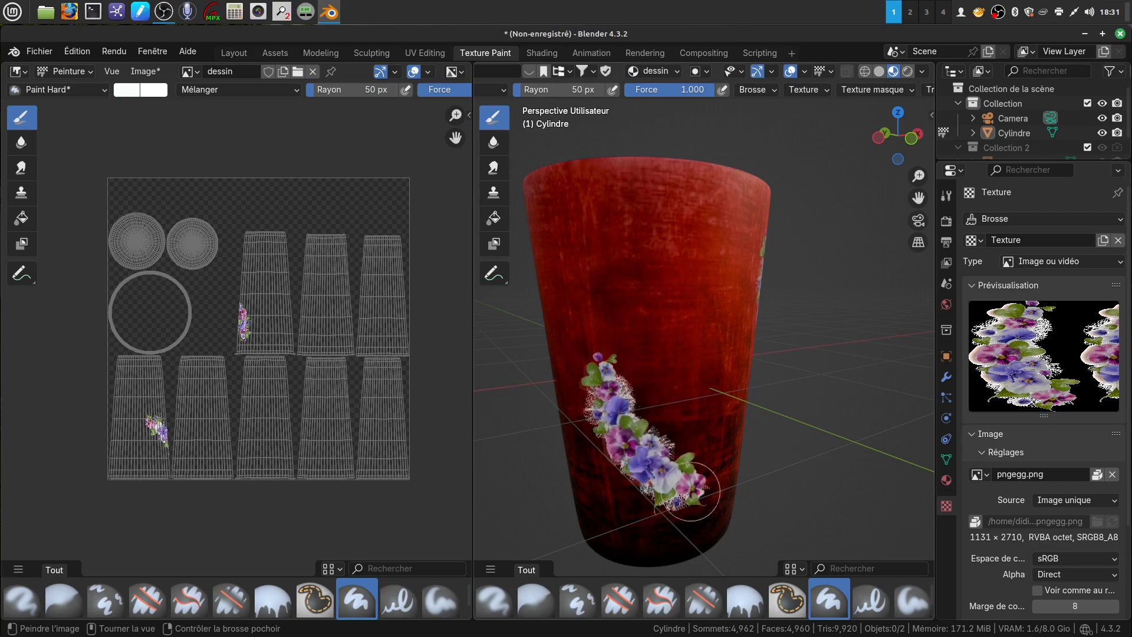
left_click_drag(614, 399, 619, 429)
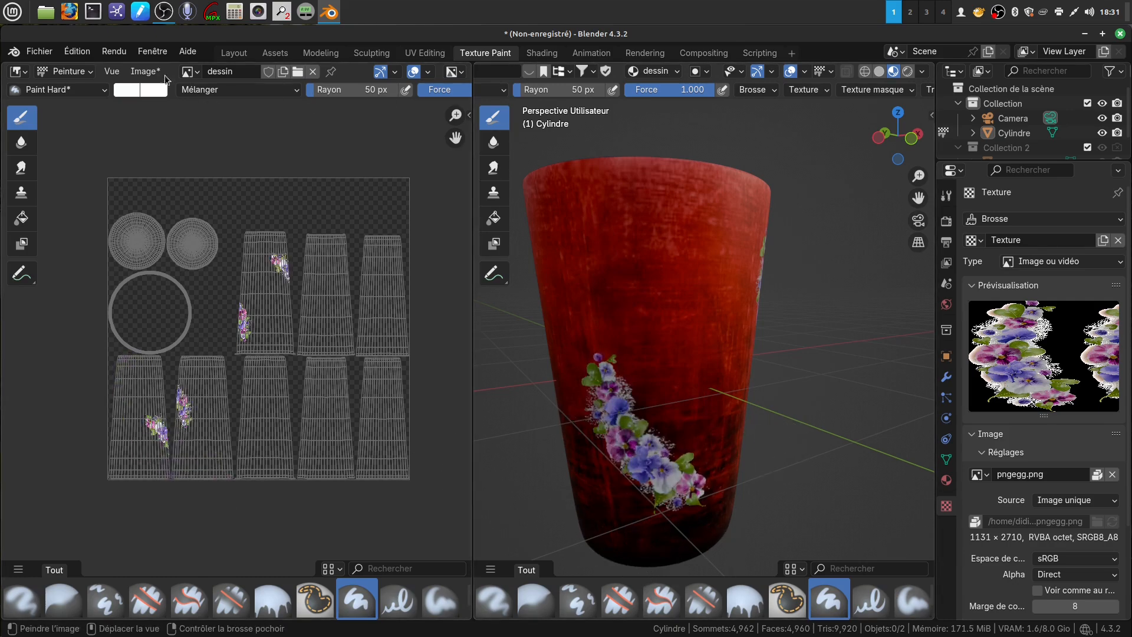
Pack the painted dessin image into the Blender file
left_click(146, 71)
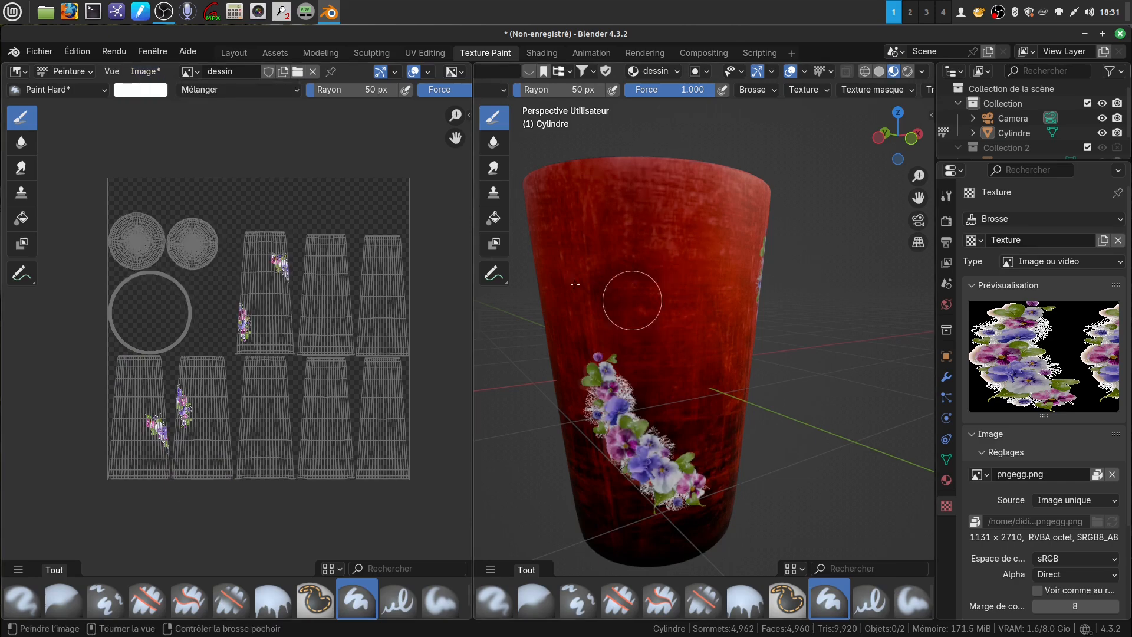
left_click(142, 73)
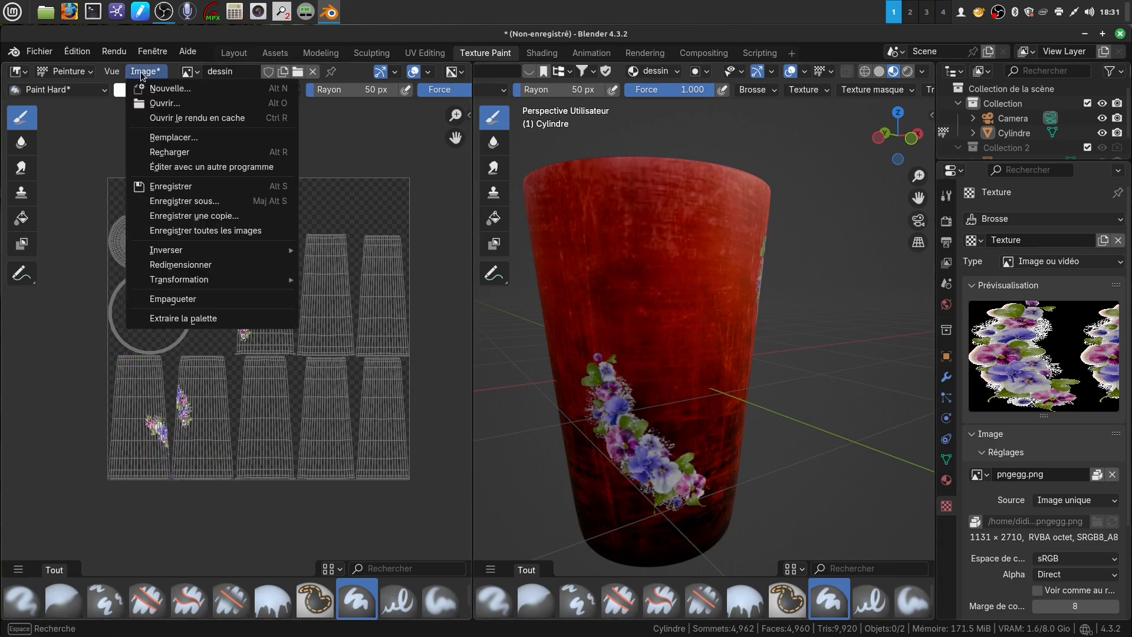
left_click(205, 300)
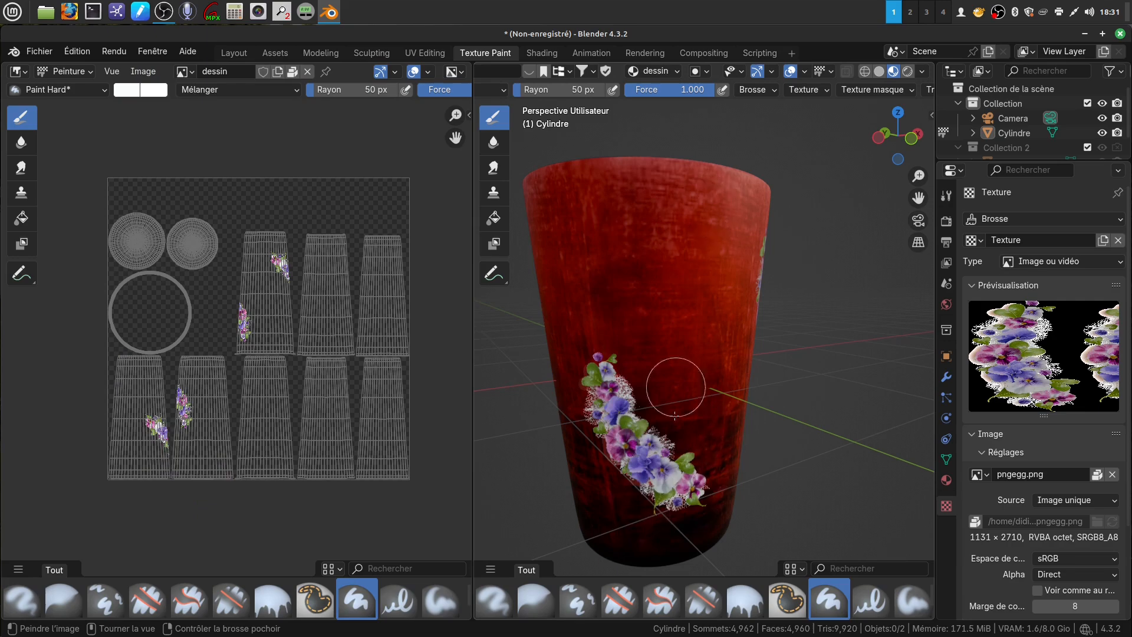
Replace the brush texture's image with the windmill picture moulin.png from the divers folder
middle_click_drag(616, 269, 737, 268)
scroll(737, 268, "down", 2)
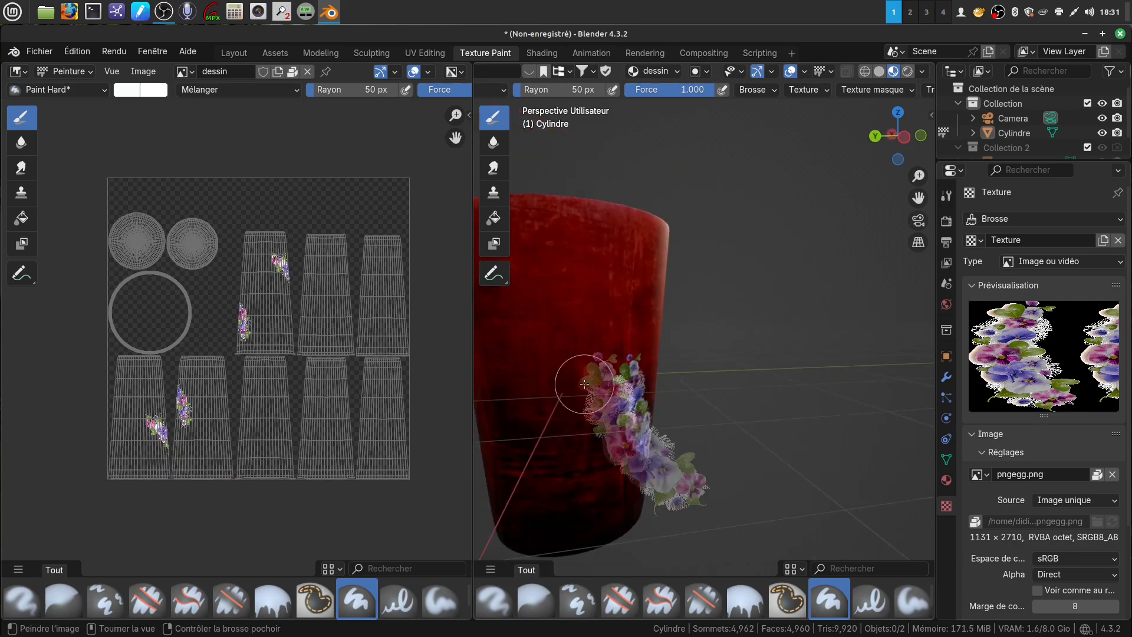
scroll(584, 384, "down", 4)
middle_click_drag(588, 353, 711, 362)
scroll(665, 366, "up", 1)
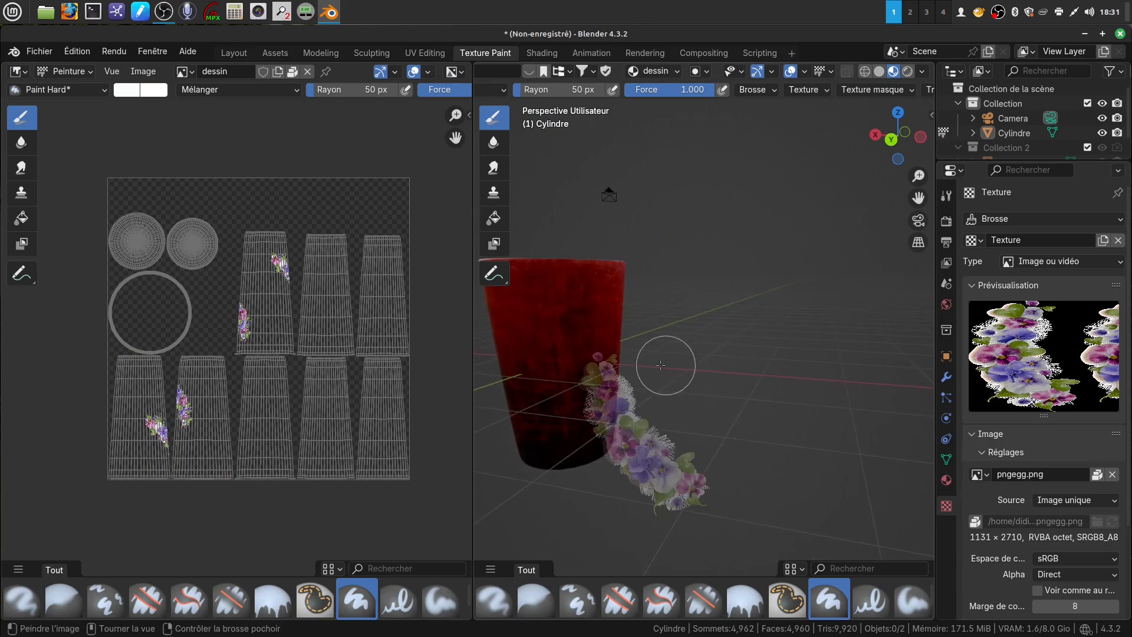
middle_click_drag(635, 365, 721, 355, "shift")
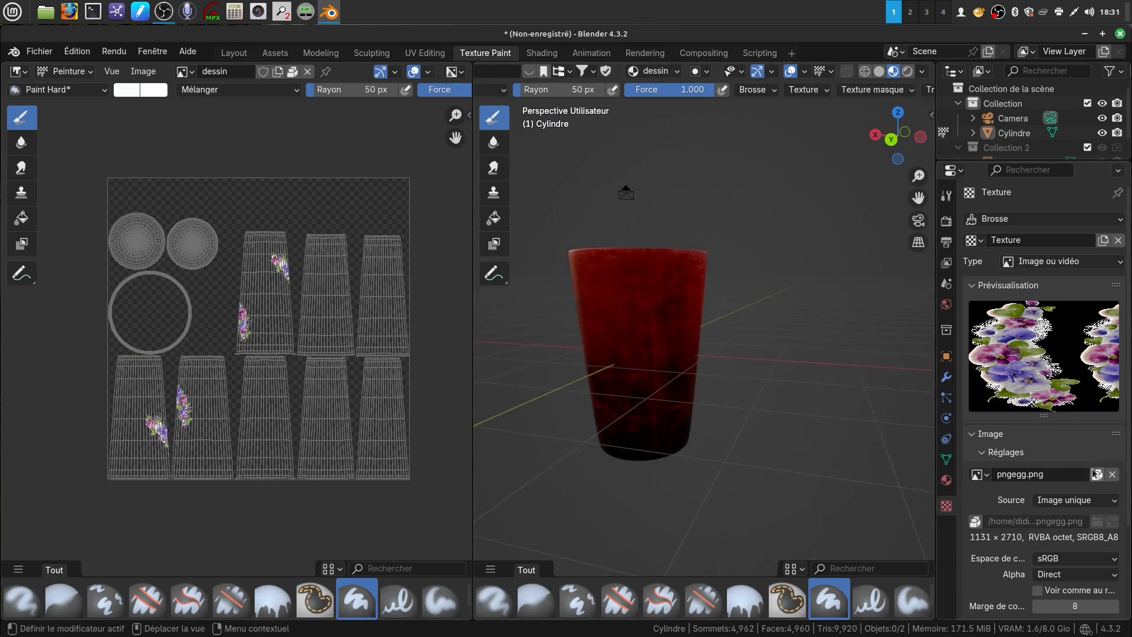
left_click(1112, 474)
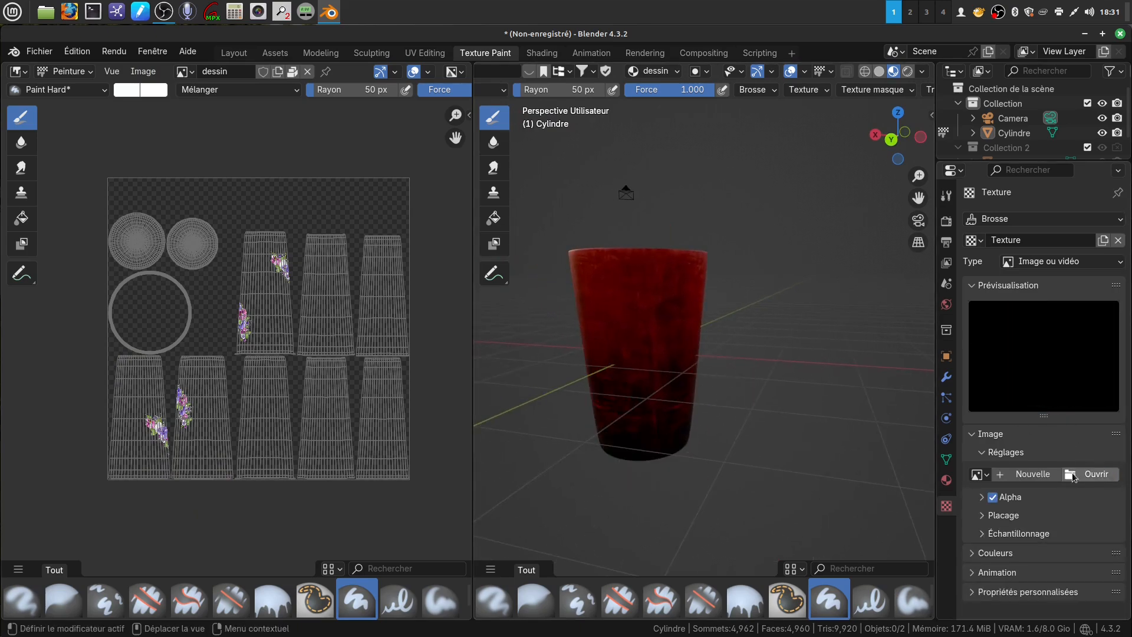
left_click(1073, 475)
left_click(246, 527)
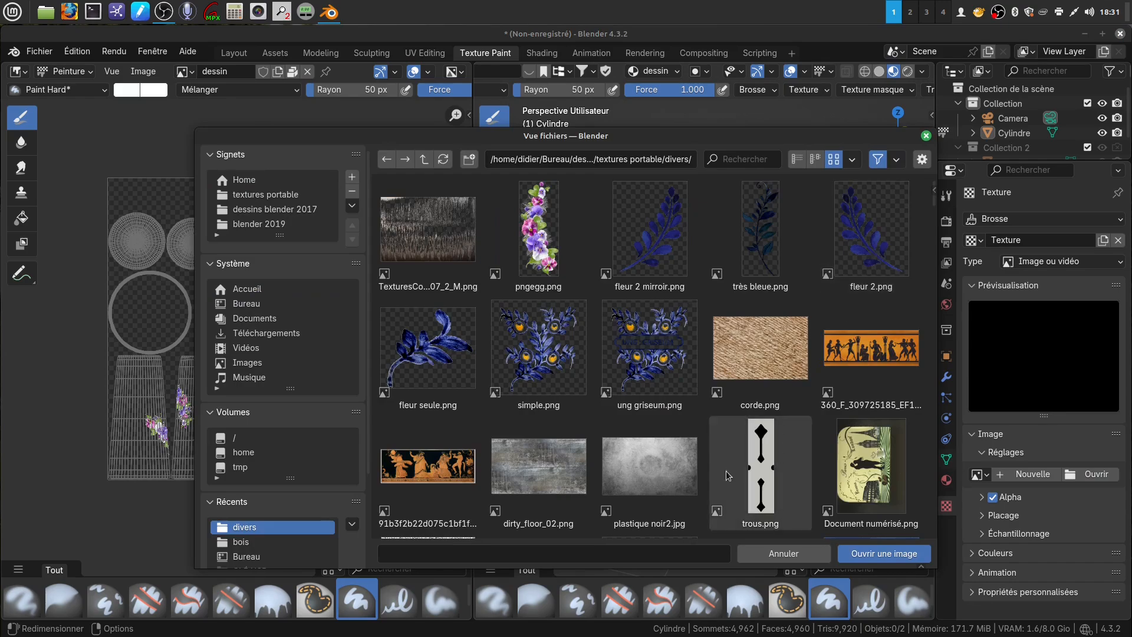
scroll(724, 468, "down", 10)
scroll(726, 465, "down", 2)
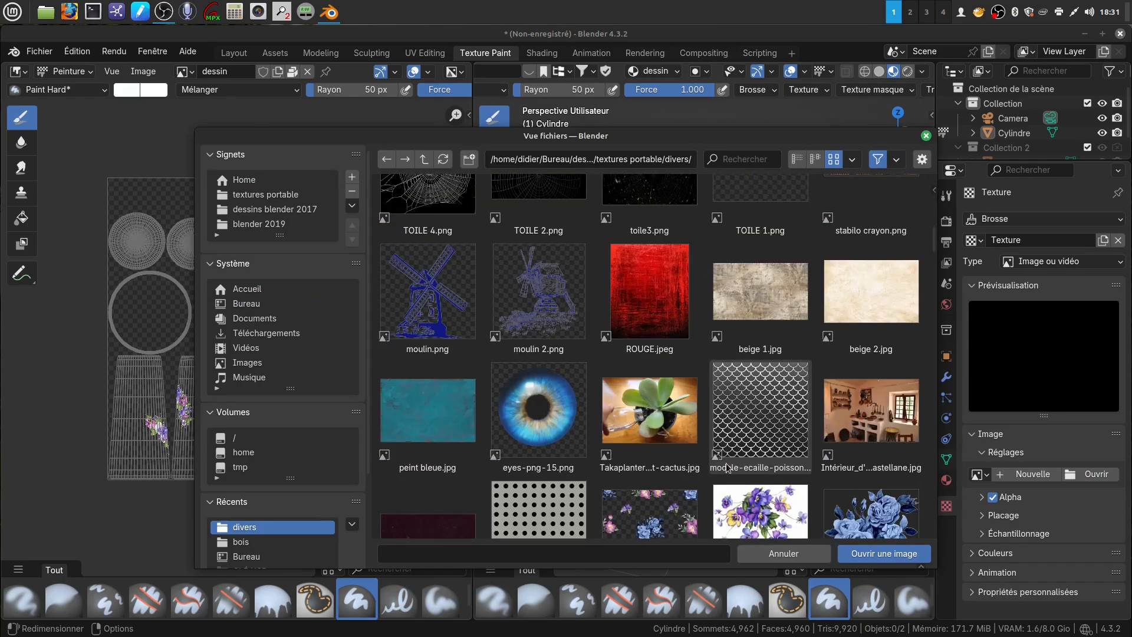
left_click(424, 297)
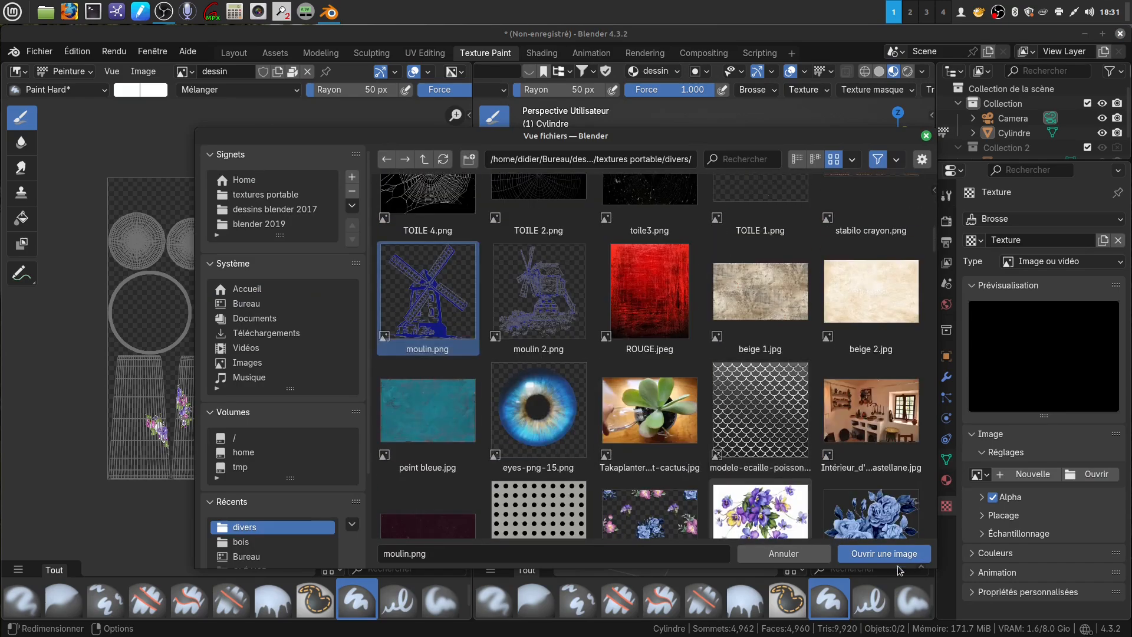
left_click(878, 554)
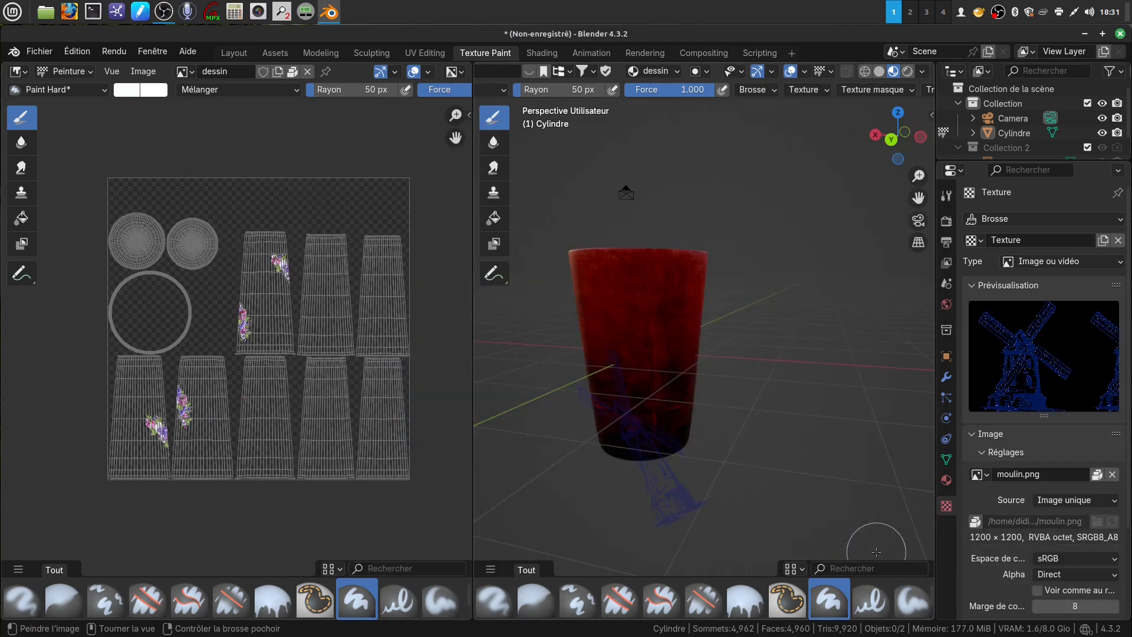
Move the windmill stencil onto a bare side of the glass and fit it to the image's proportions
mouse_move(712, 470)
left_mouse_down()
mouse_move(688, 374)
mouse_move(764, 396)
left_mouse_up()
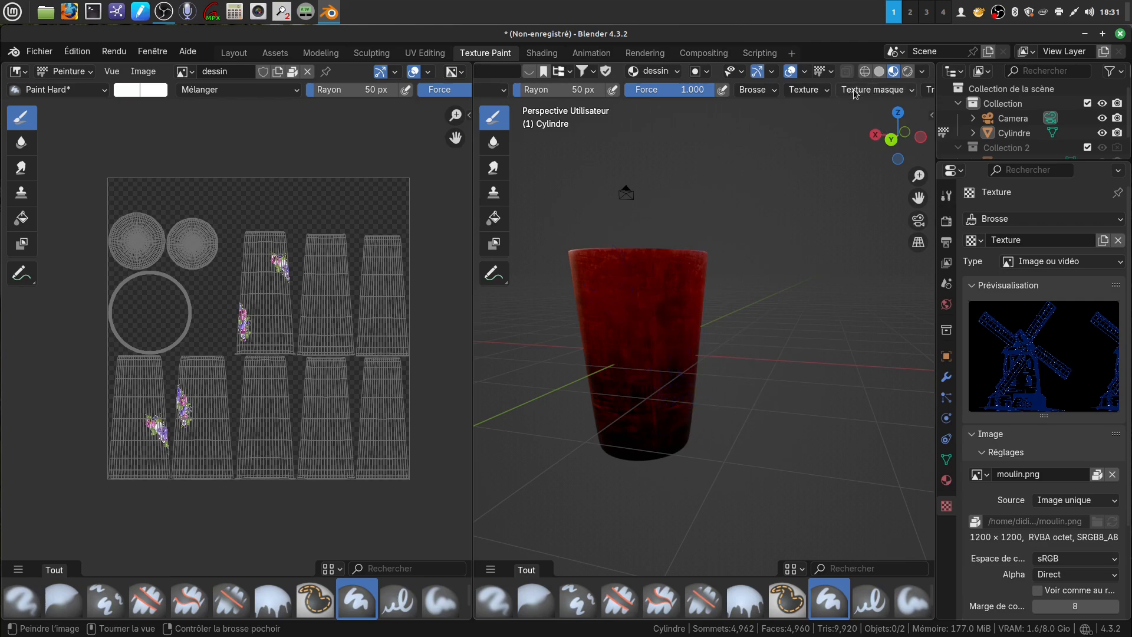
left_click(819, 90)
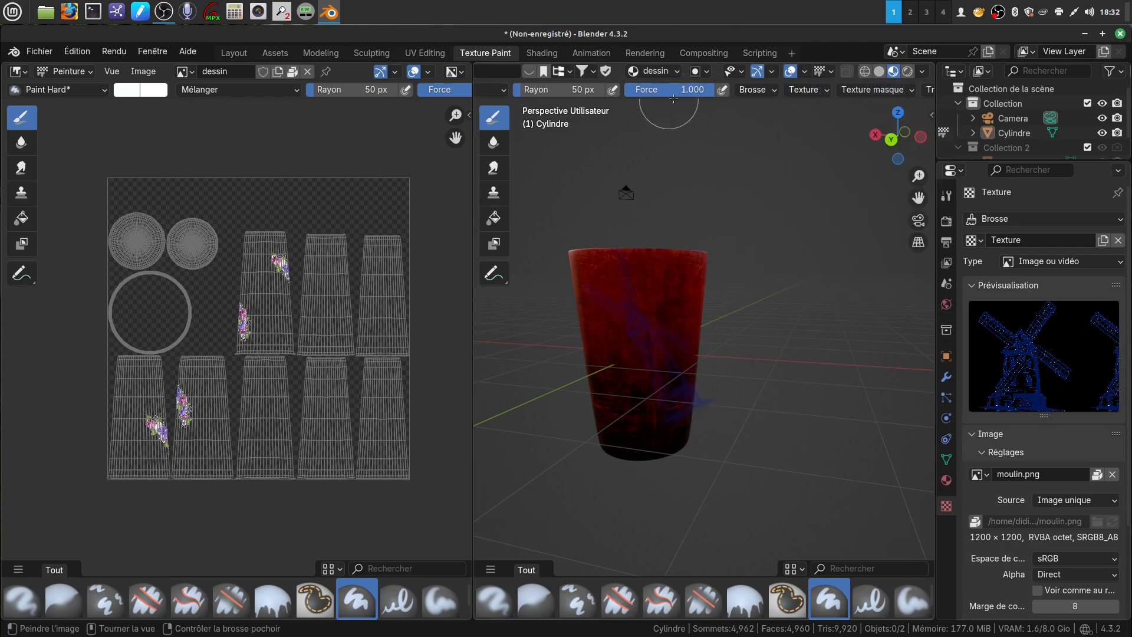
left_click(849, 92)
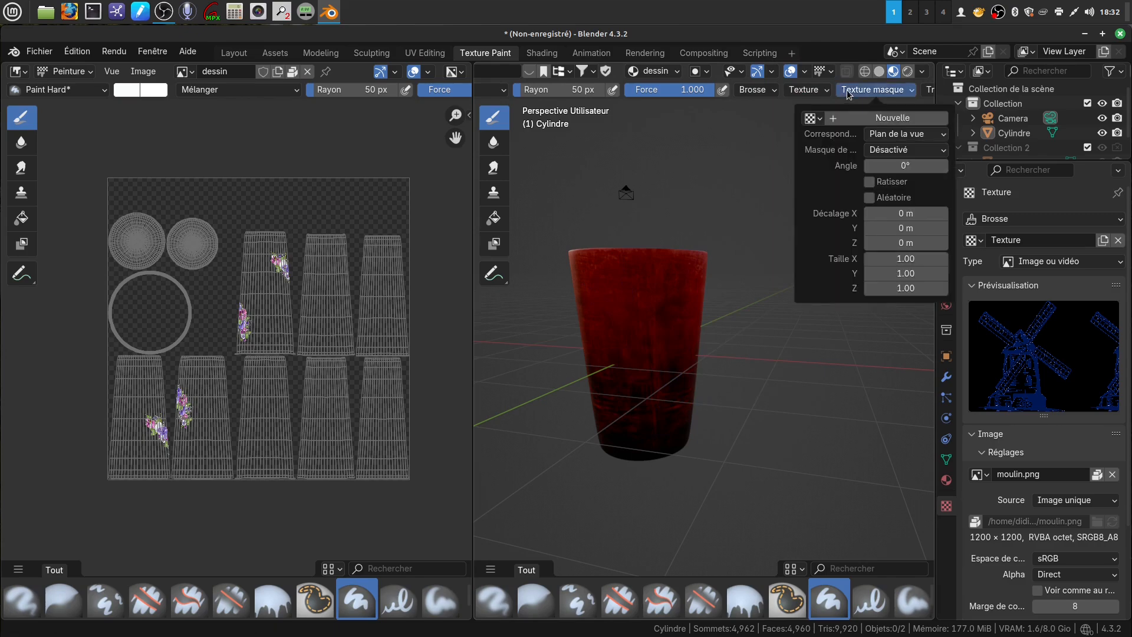
mouse_move(805, 88)
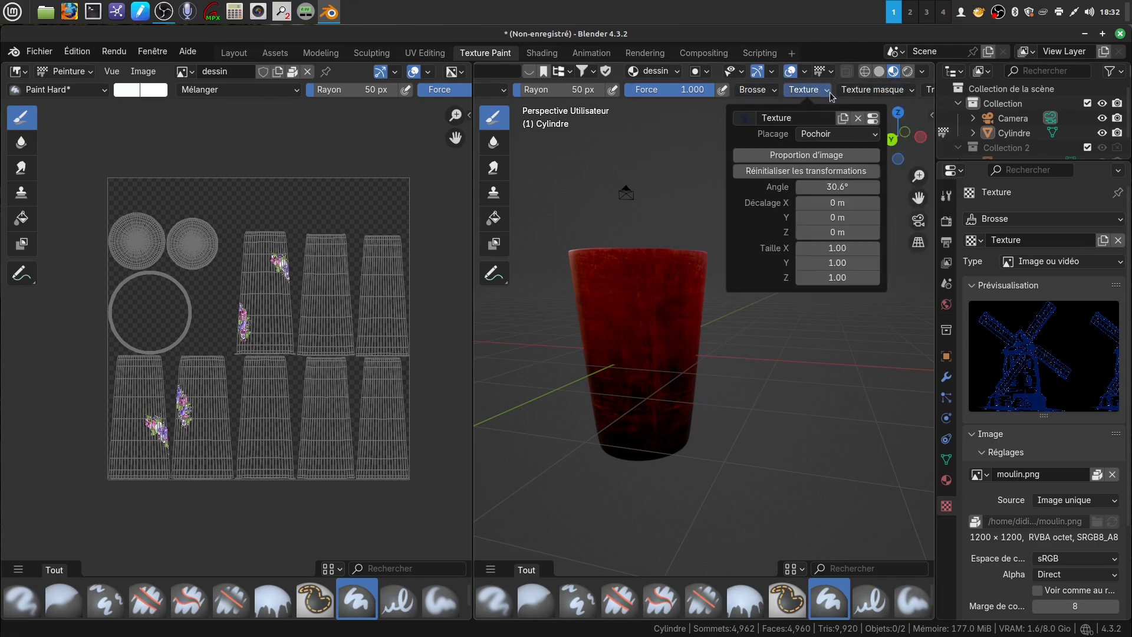
left_click(744, 119)
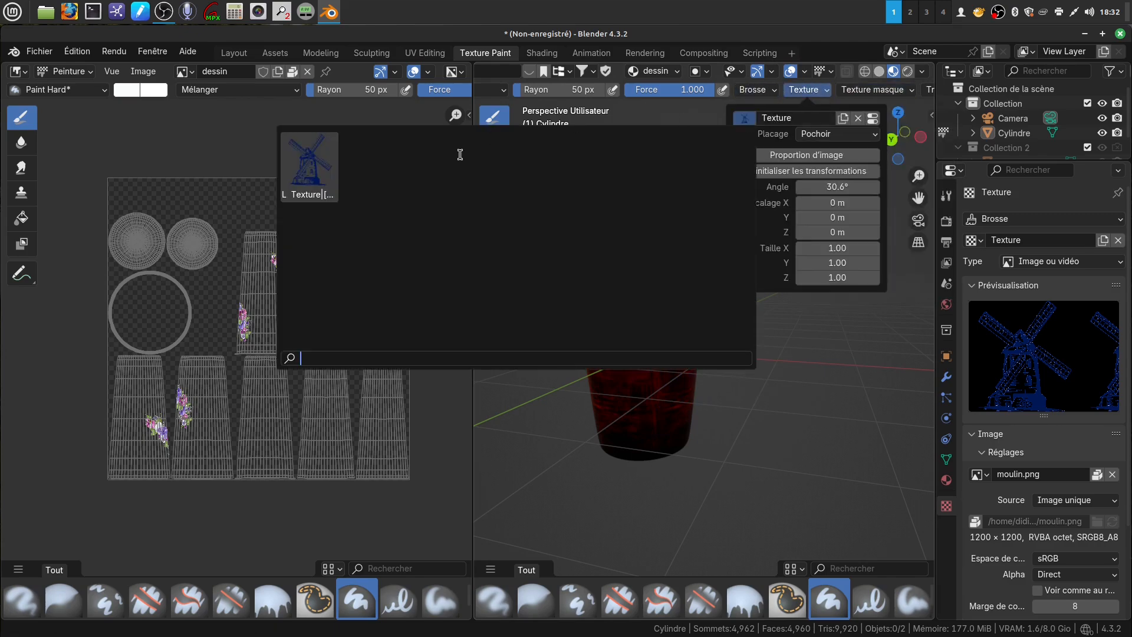
left_click(302, 171)
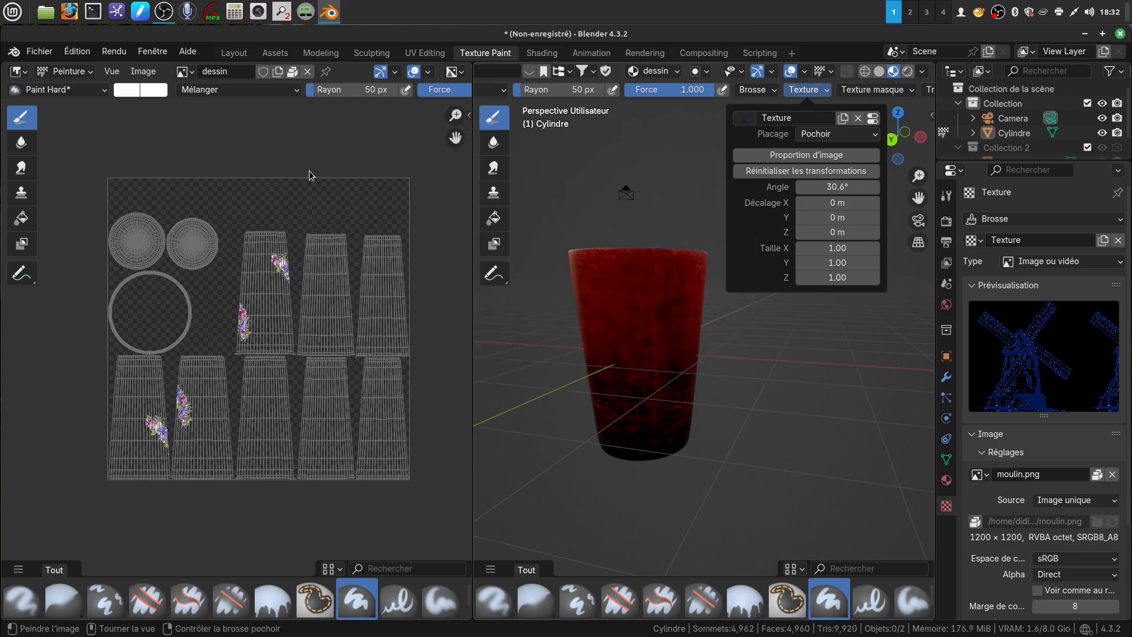
left_click(775, 158)
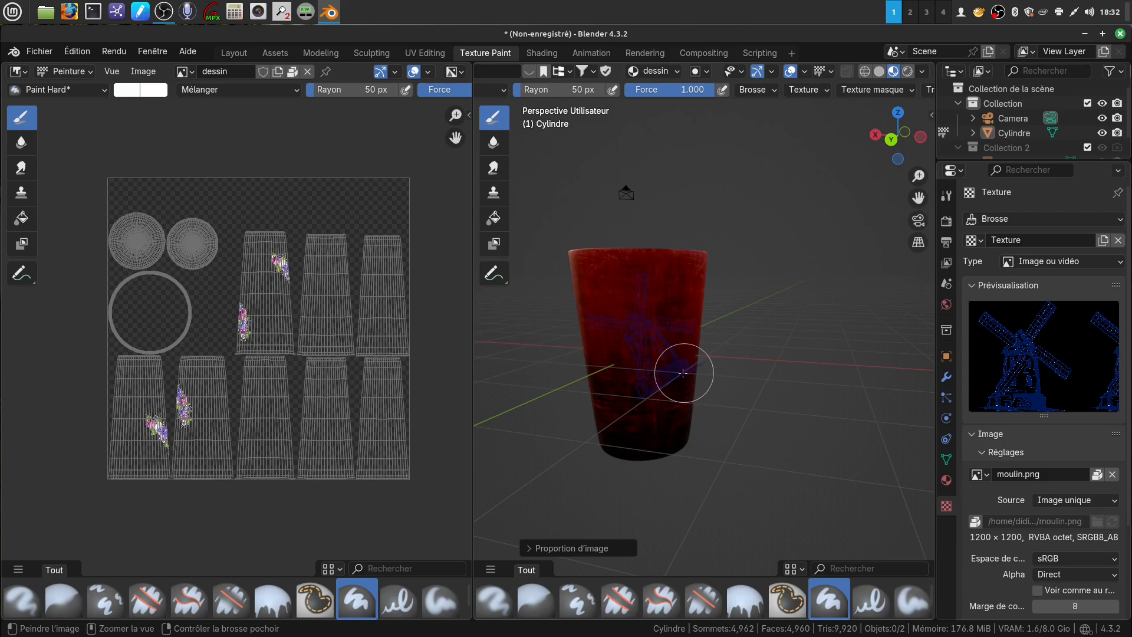
Rotate the windmill stencil upright, paint the windmill through it on the middle of the glass, and save the dessin image
right_click_drag(685, 372, 660, 385, "ctrl")
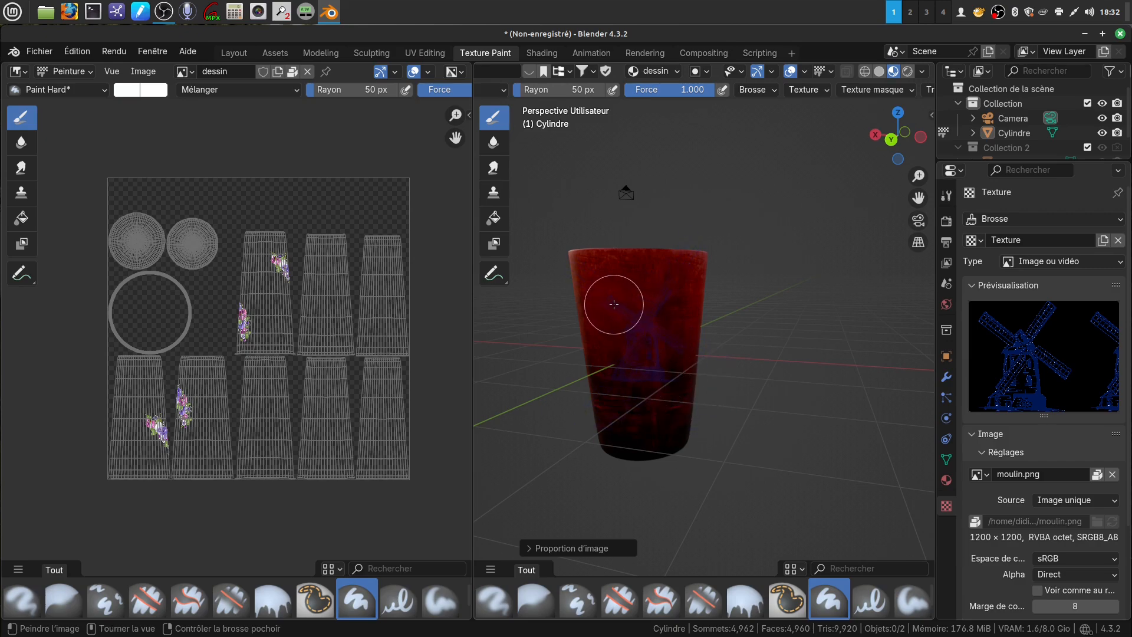
mouse_move(614, 305)
left_mouse_down()
mouse_move(634, 313)
mouse_move(662, 290)
mouse_move(667, 360)
mouse_move(635, 379)
mouse_move(619, 356)
mouse_move(639, 298)
mouse_move(636, 326)
mouse_move(660, 306)
mouse_move(662, 333)
mouse_move(619, 379)
mouse_move(658, 384)
mouse_move(648, 369)
left_mouse_up()
left_click_drag(611, 302, 650, 352)
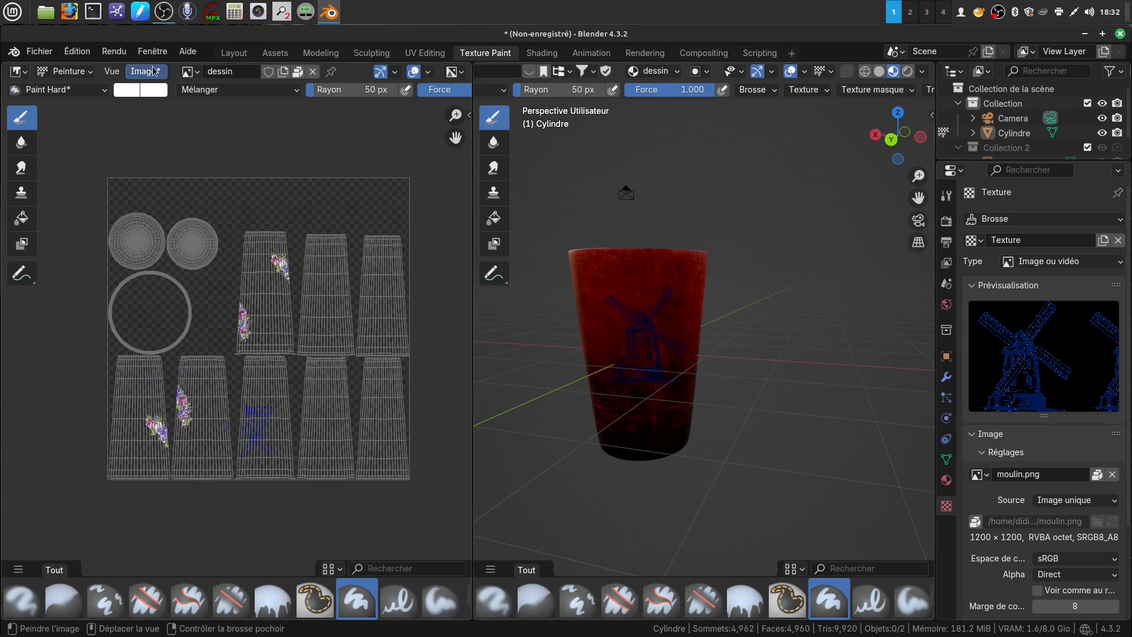
left_click(150, 72)
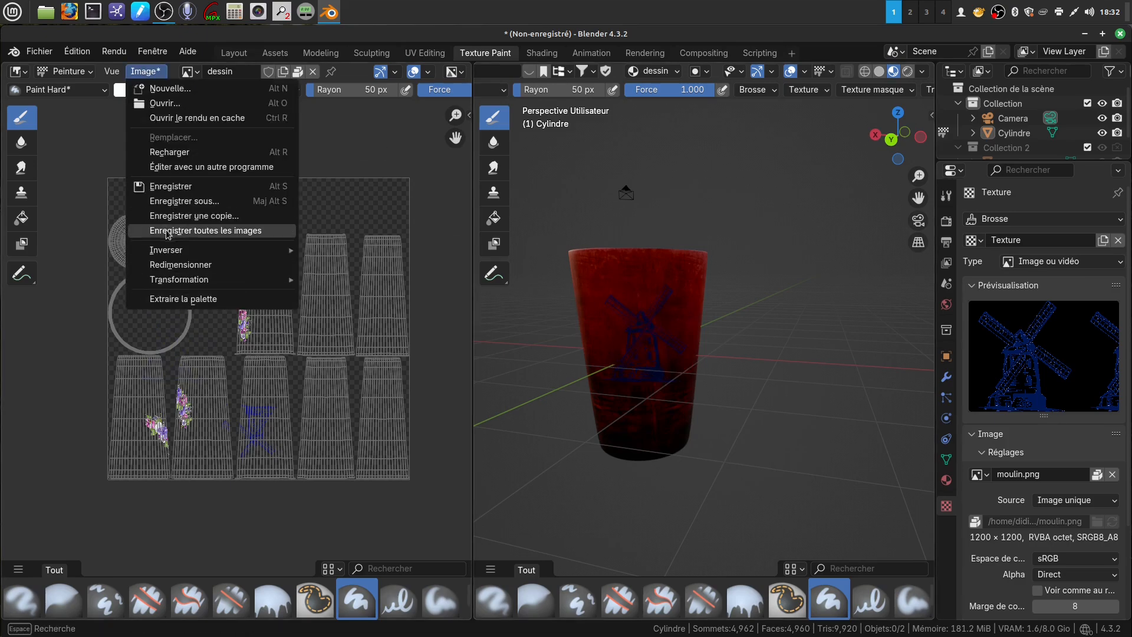
left_click(171, 187)
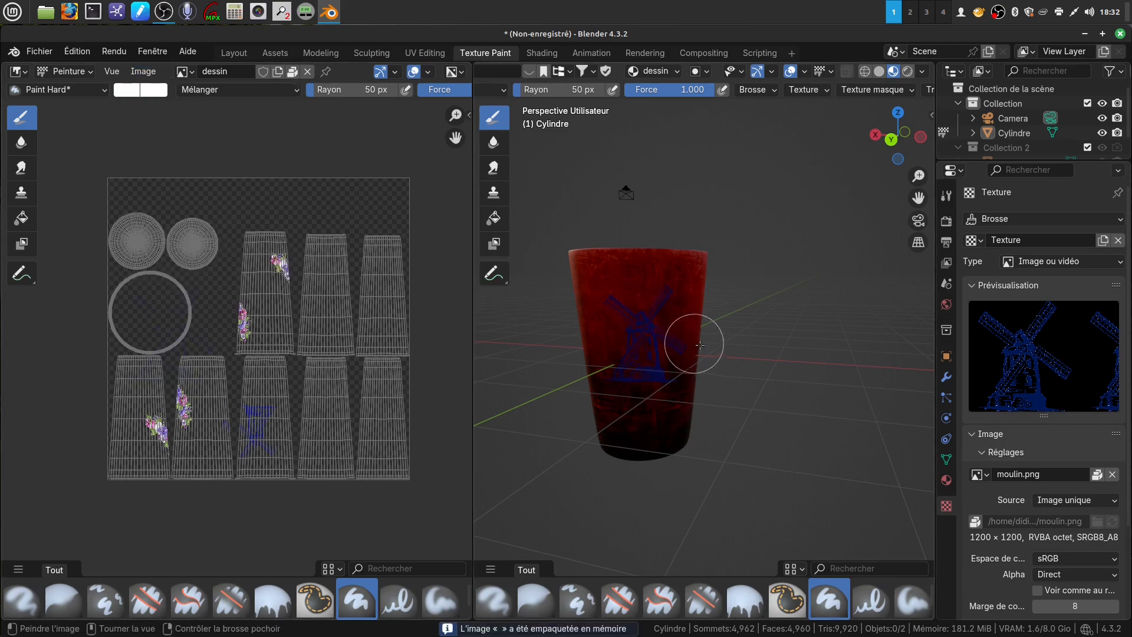
Replace the brush texture's image with the white flower 7e19dd185dfc5bc9430d18e3bbd123f9.png from the divers folder
mouse_move(677, 333)
middle_mouse_down()
mouse_move(857, 326)
mouse_move(822, 360)
mouse_move(789, 435)
mouse_move(748, 391)
mouse_move(814, 354)
mouse_move(852, 307)
mouse_move(793, 348)
mouse_move(760, 317)
middle_mouse_up()
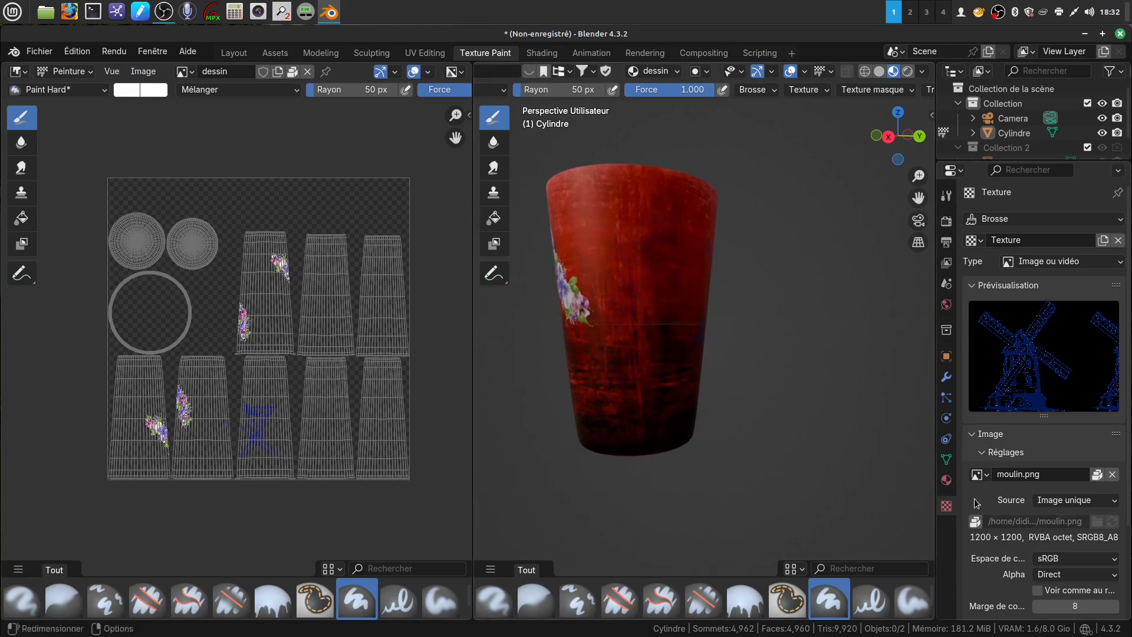
left_click(1113, 473)
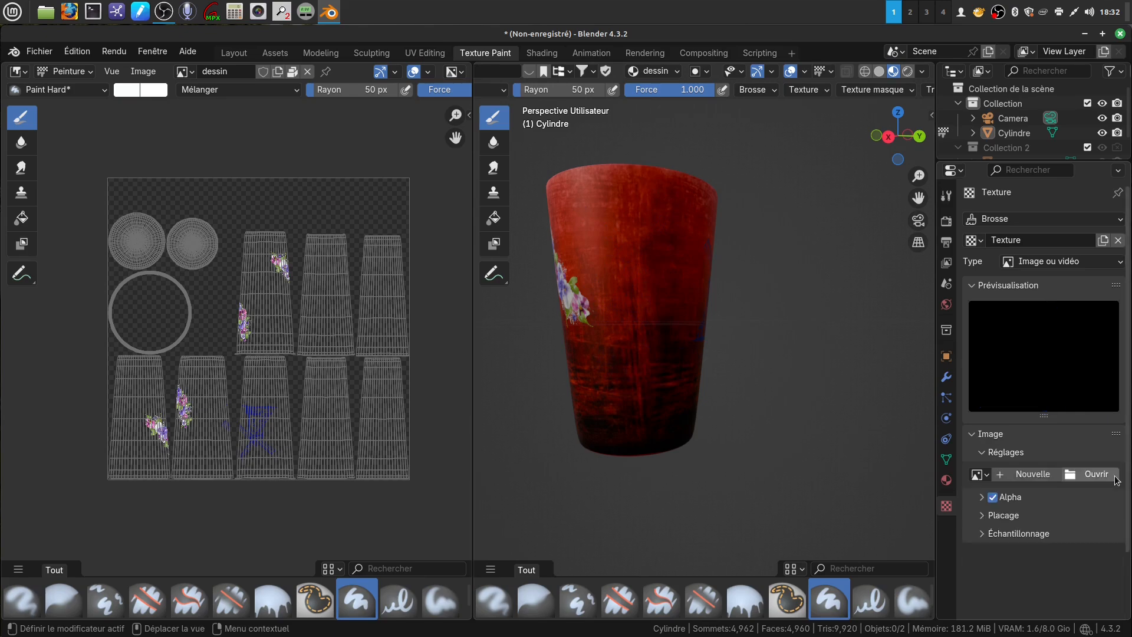
left_click(1069, 475)
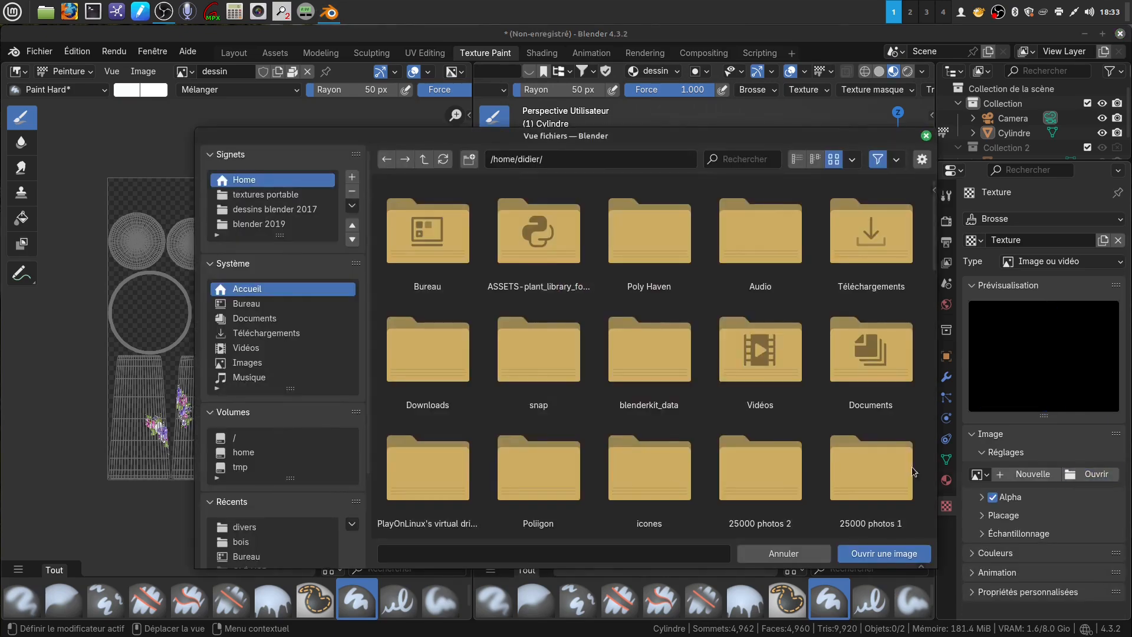
left_click(262, 528)
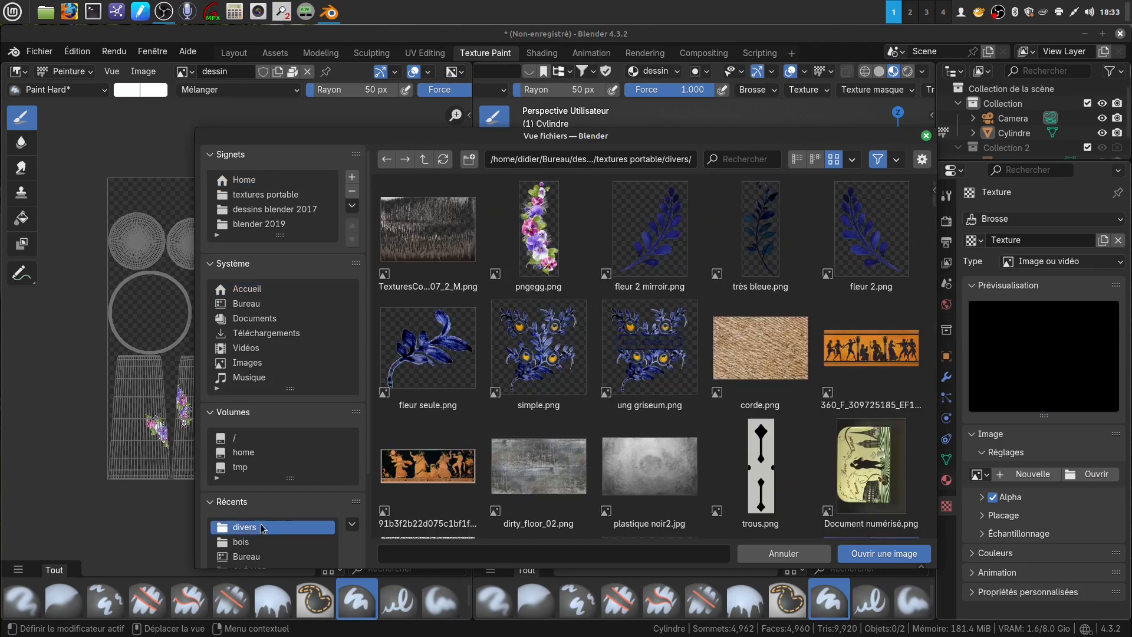
scroll(723, 435, "down", 2)
scroll(724, 432, "down", 2)
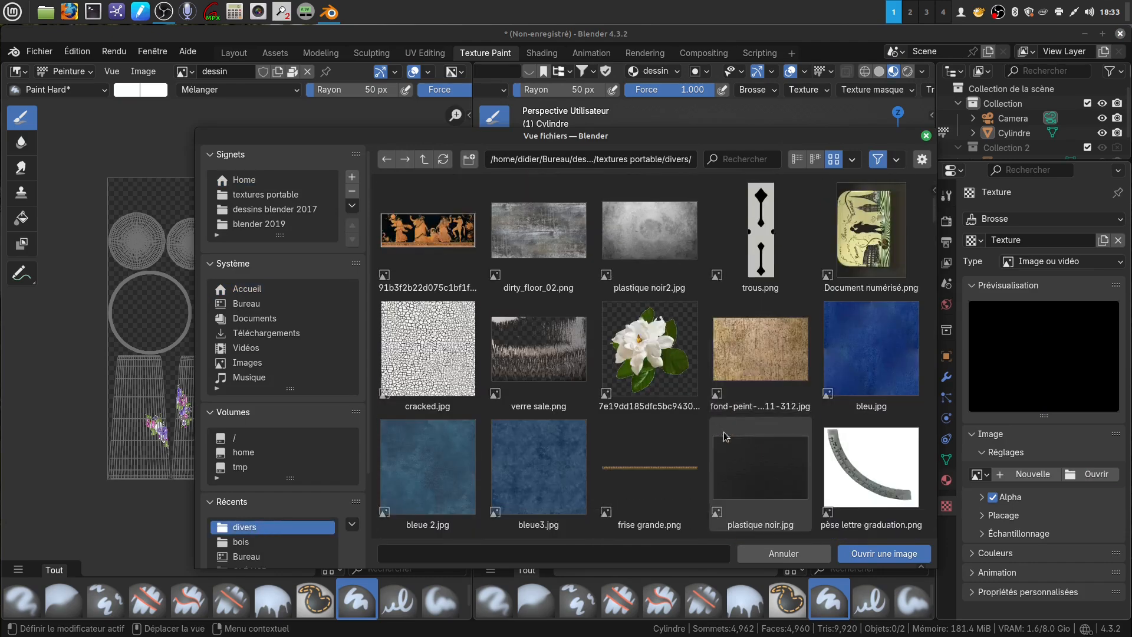
left_click(652, 346)
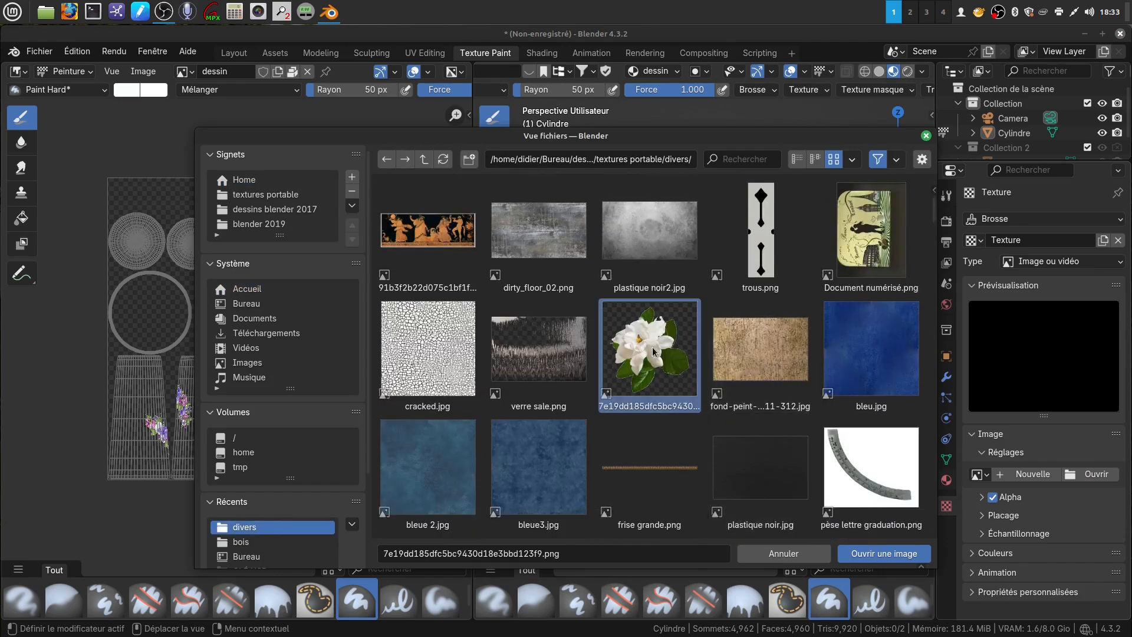
left_click(884, 553)
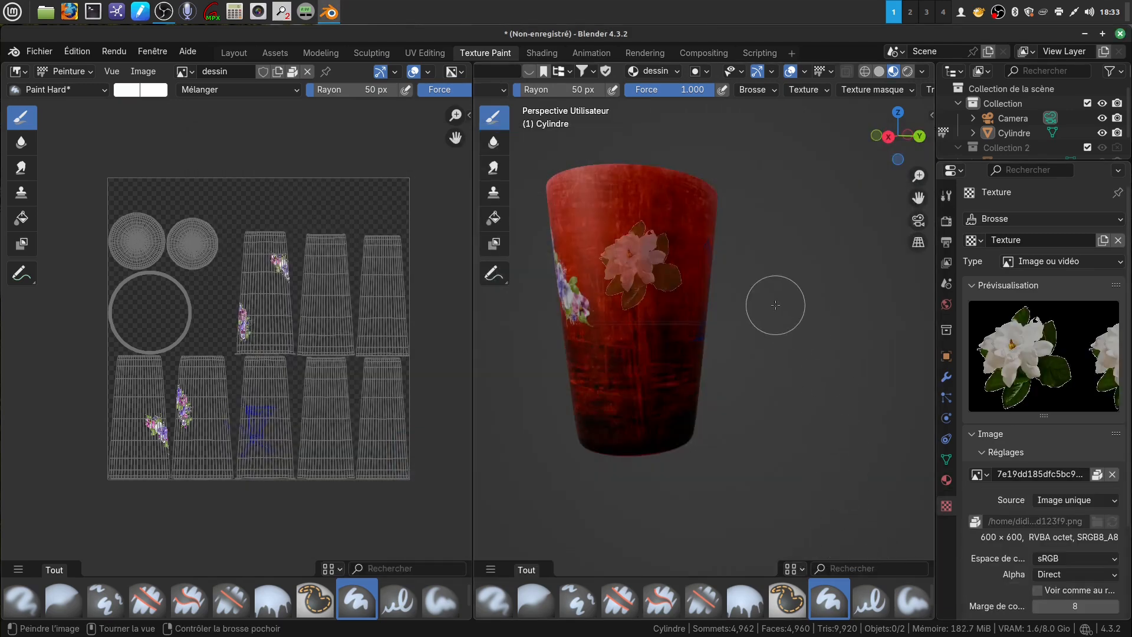
Select the white flower texture for the brush's stencil mapping and fit the stencil to its image proportions
key("ctrl+z")
left_click(878, 90)
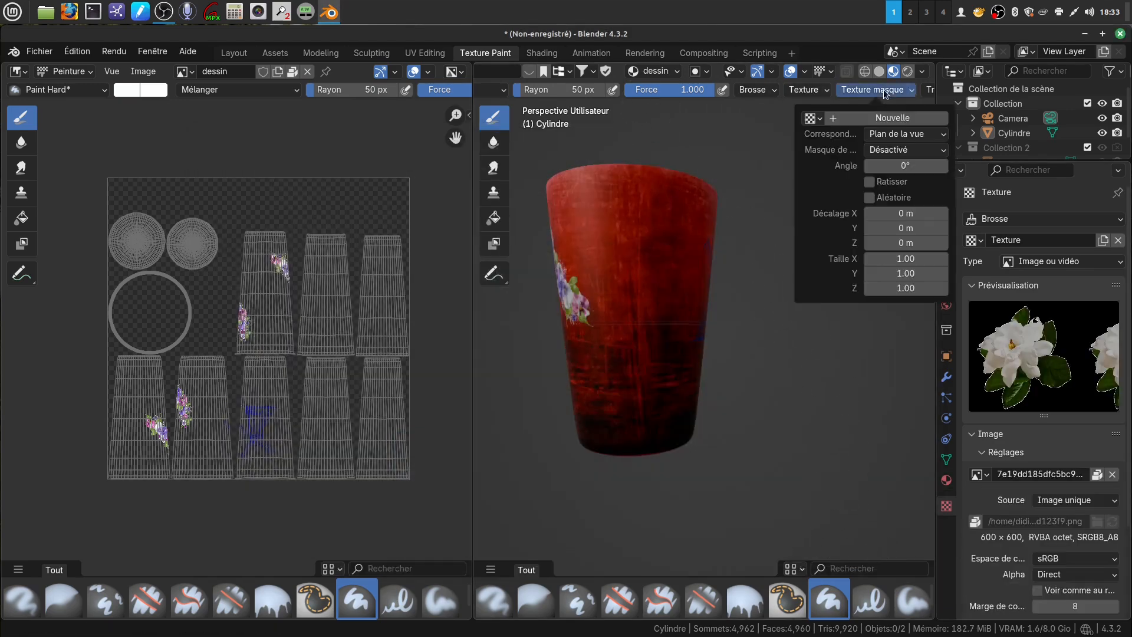
left_click(817, 90)
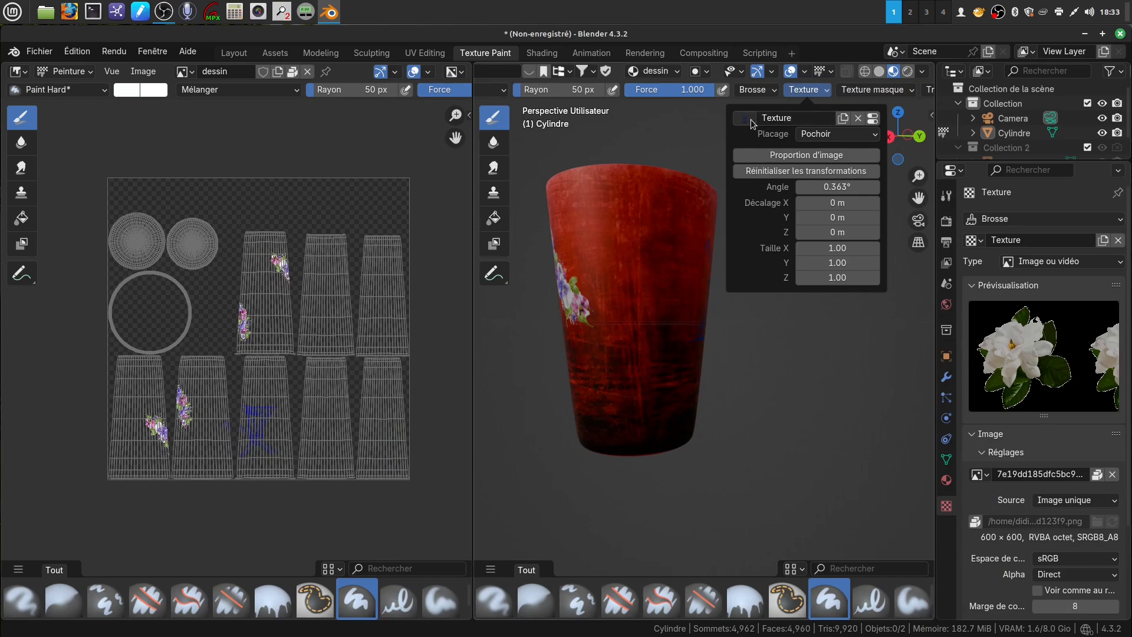
left_click(747, 120)
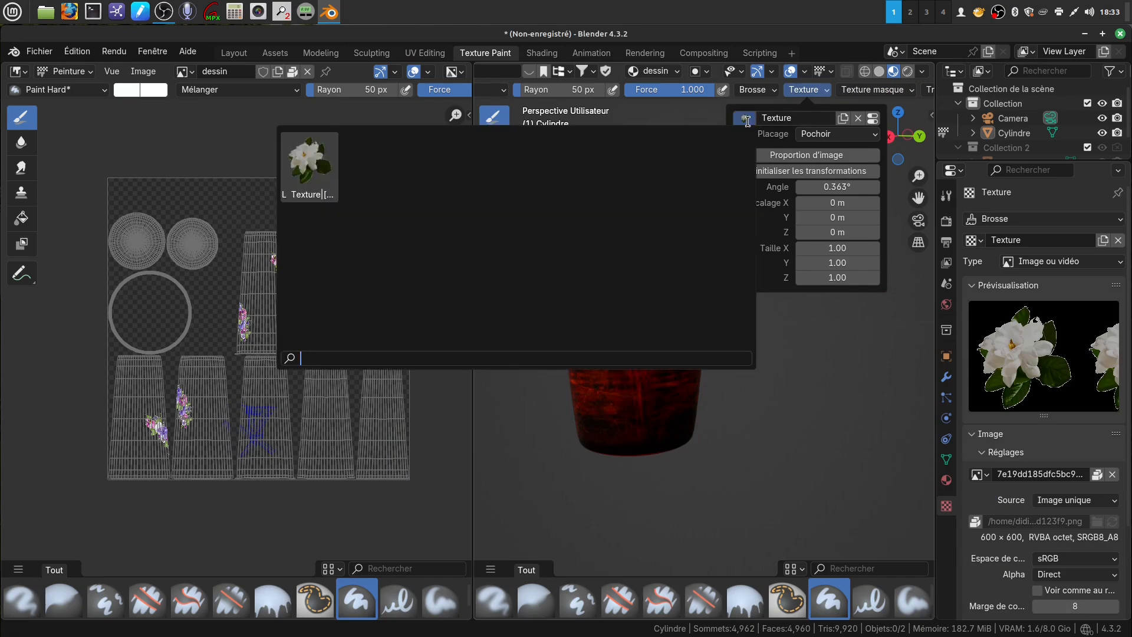
left_click(323, 174)
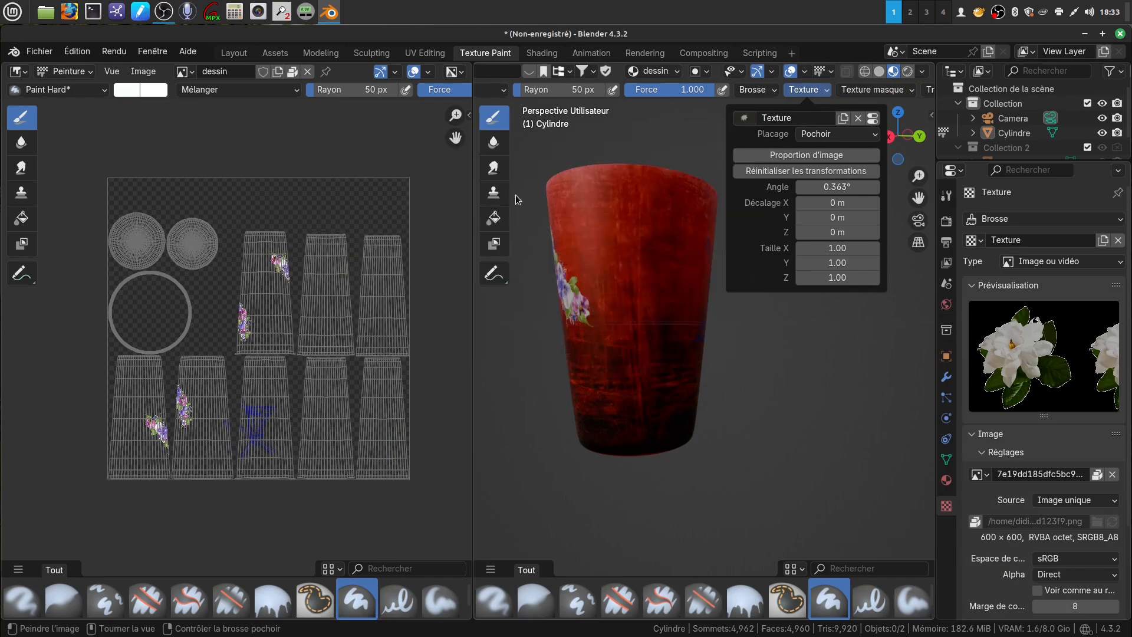
left_click(809, 155)
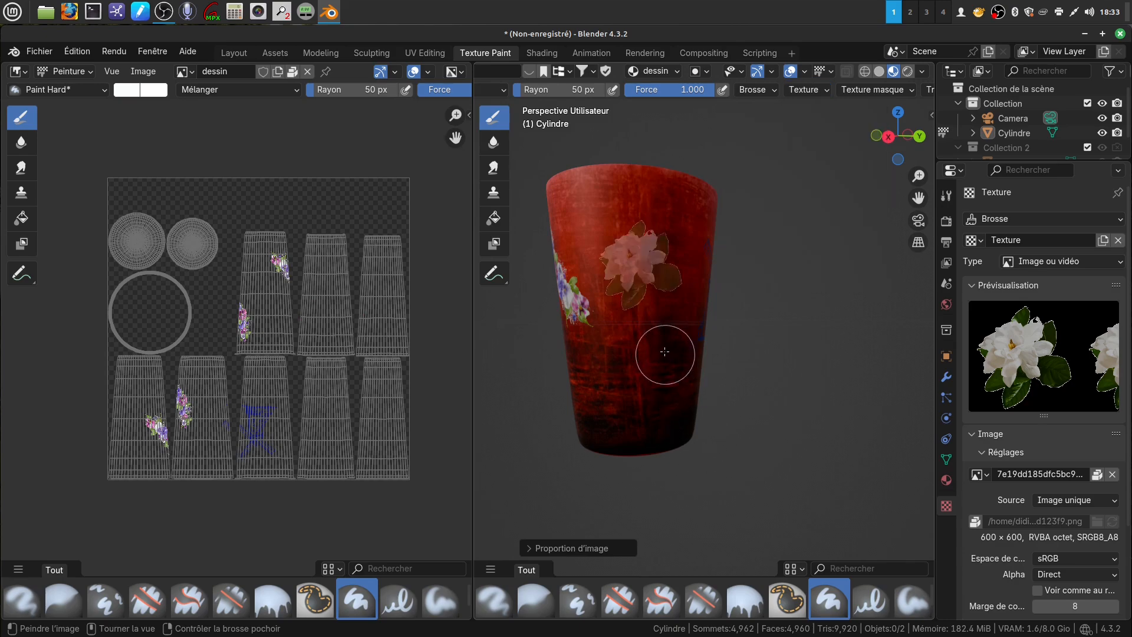
Enlarge the white flower stencil and paint the flower through it just below the rim of the glass
mouse_move(652, 336)
right_mouse_down("shift")
mouse_move(676, 358)
mouse_move(667, 324)
right_mouse_up("shift")
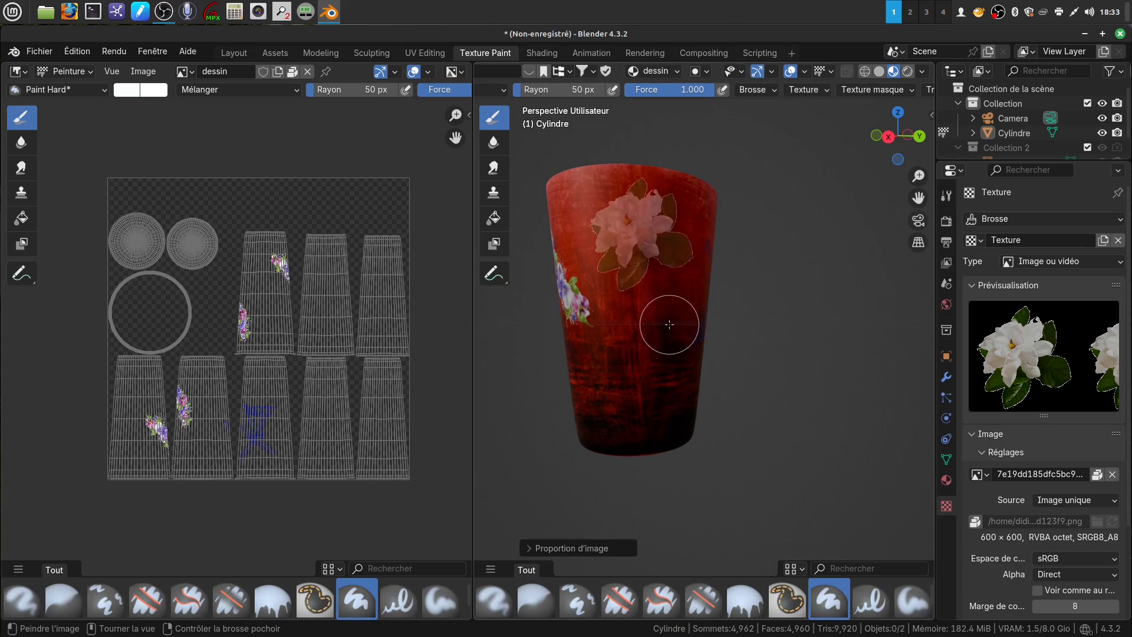
mouse_move(643, 189)
left_mouse_down()
mouse_move(604, 241)
mouse_move(631, 273)
mouse_move(669, 247)
mouse_move(652, 235)
left_mouse_up()
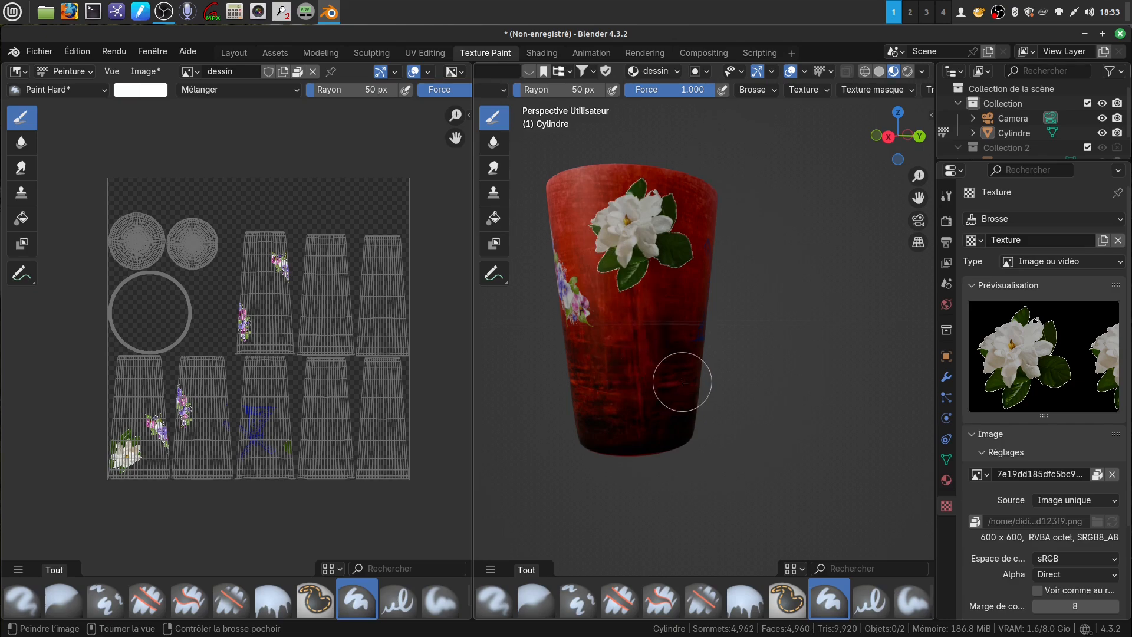
middle_click_drag(645, 233, 593, 230)
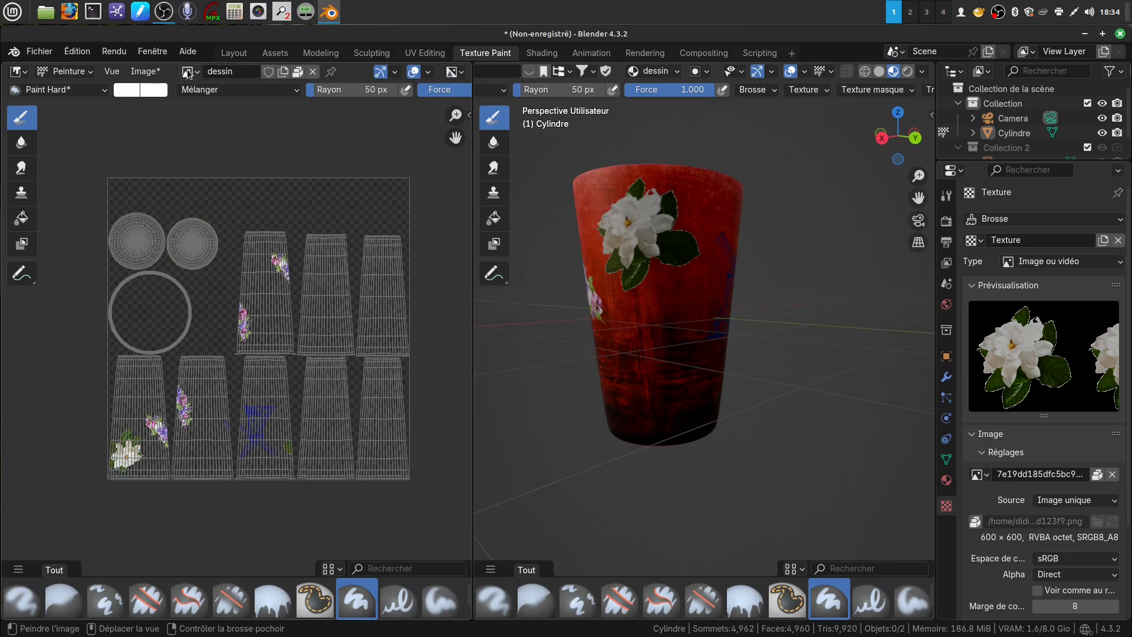
Save the dessin image with the painted white flower, and switch to the Layout workspace
left_click(145, 72)
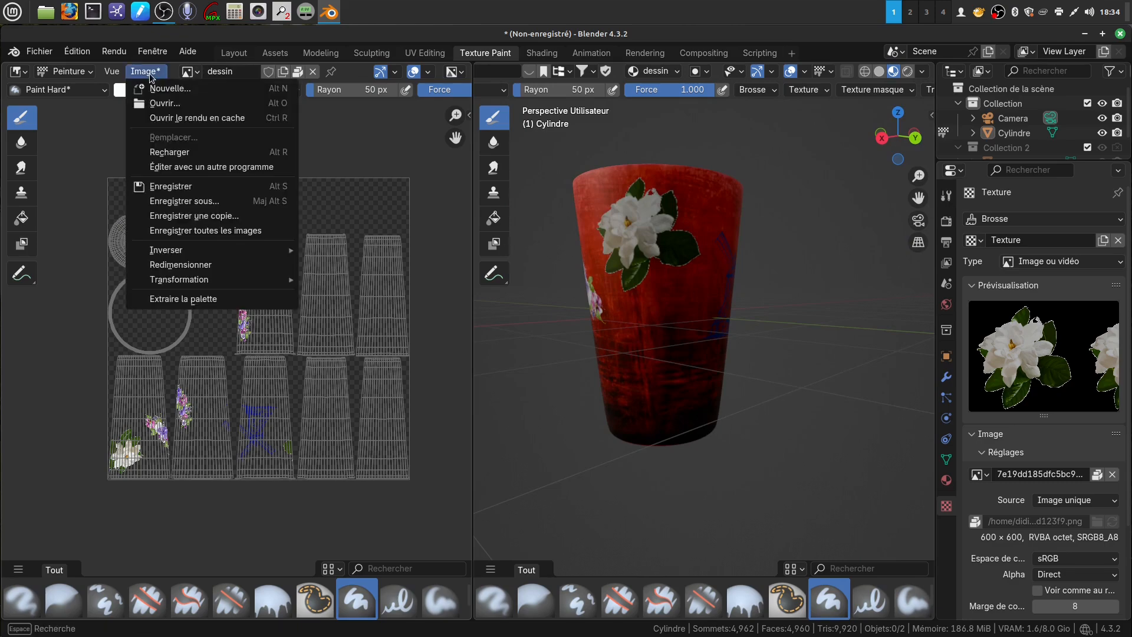
left_click(184, 187)
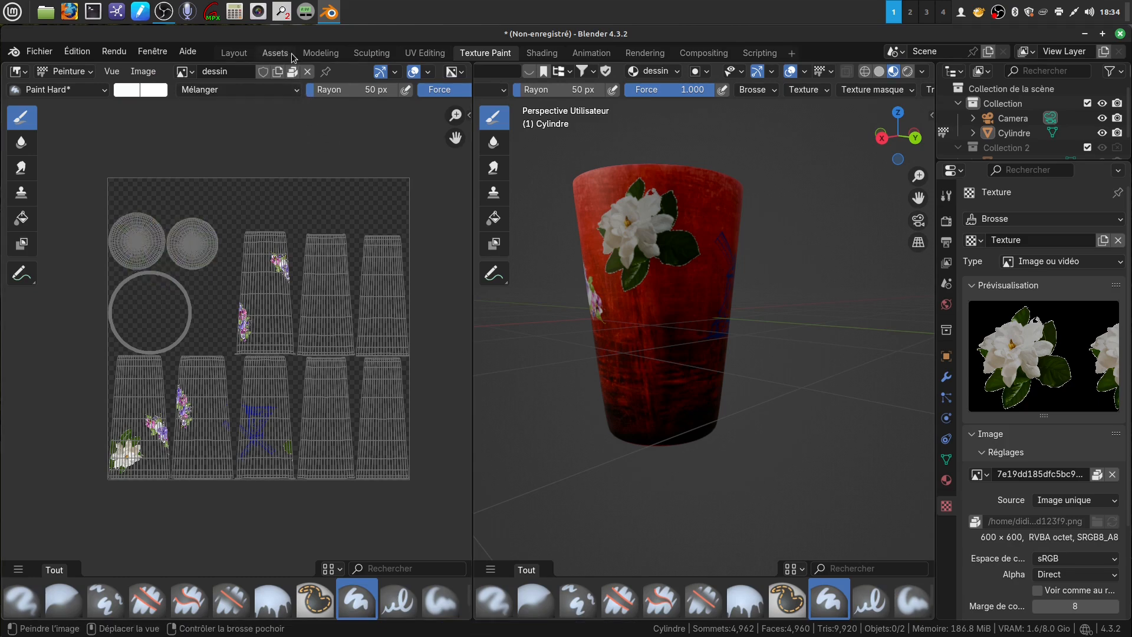
left_click(234, 53)
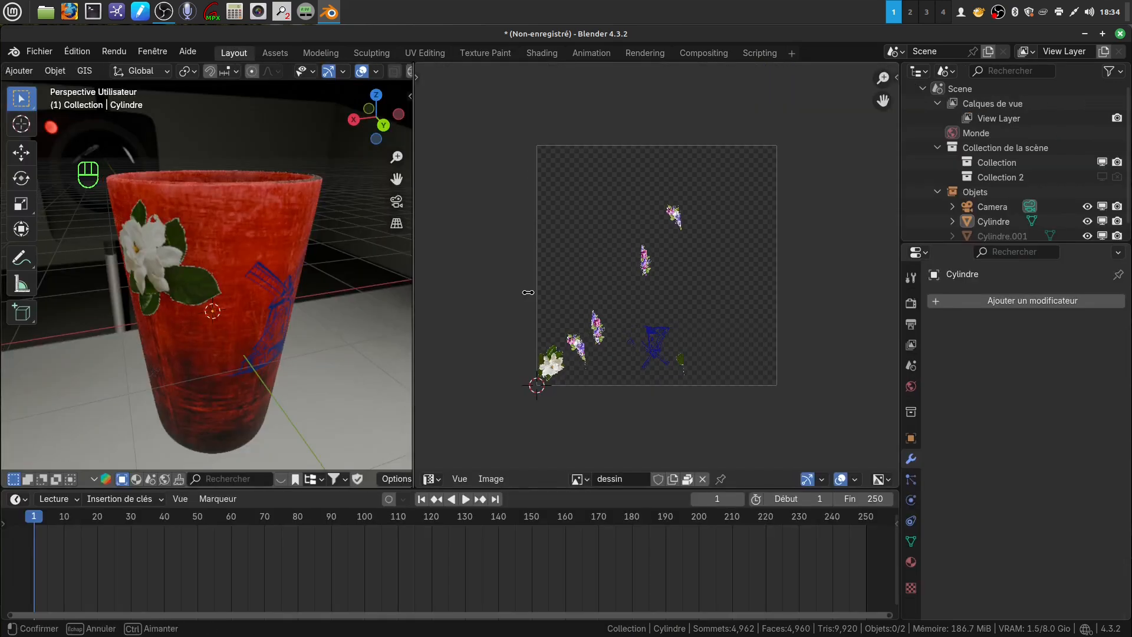
Widen the 3D view and examine the white flower, purple garlands and rim all around the rendered glass
left_click_drag(404, 288, 638, 289)
middle_click_drag(416, 266, 393, 301)
scroll(510, 234, "down", 4)
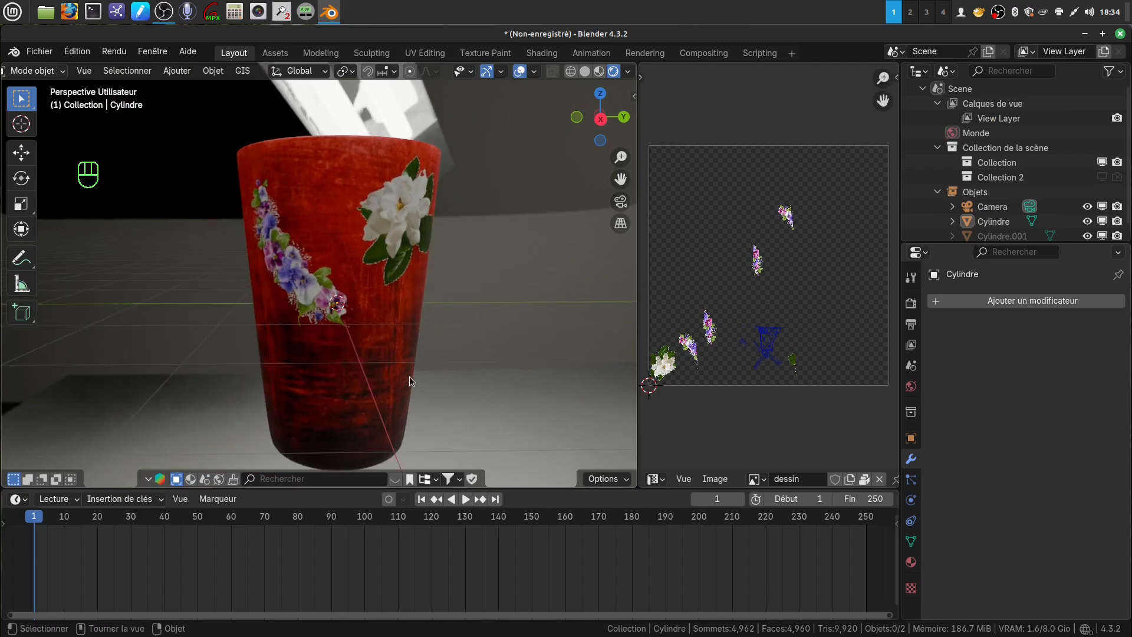
scroll(413, 371, "up", 3)
middle_click_drag(364, 324, 513, 290)
scroll(404, 323, "up", 2)
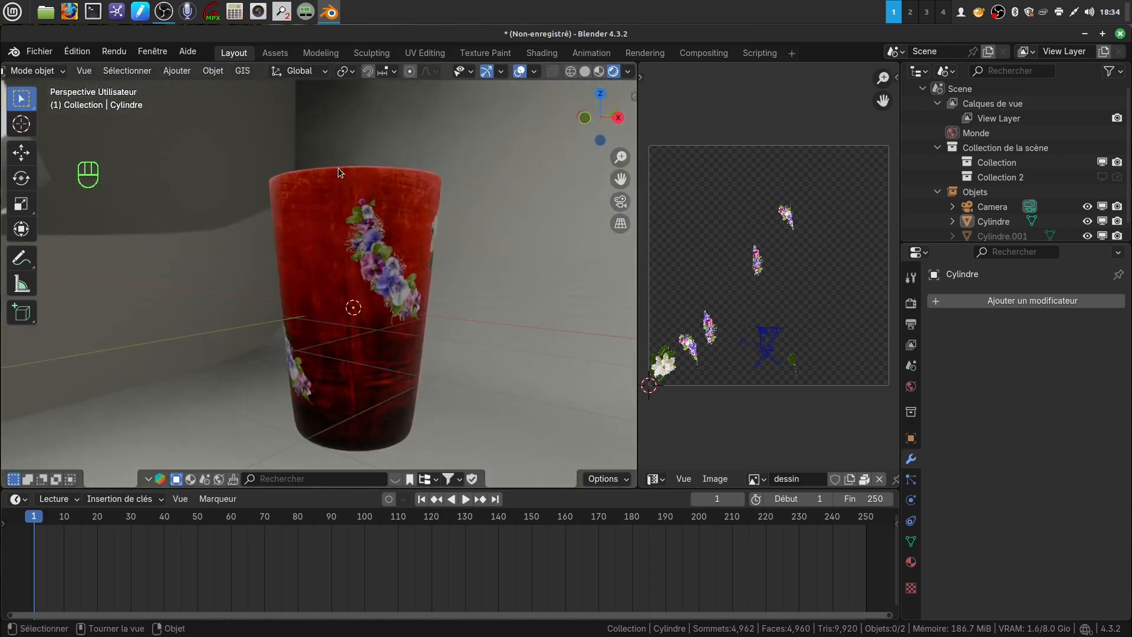
mouse_move(422, 263)
middle_mouse_down()
mouse_move(515, 245)
mouse_move(557, 276)
mouse_move(536, 382)
mouse_move(406, 245)
mouse_move(450, 268)
mouse_move(372, 318)
mouse_move(376, 331)
mouse_move(366, 309)
mouse_move(354, 314)
mouse_move(436, 274)
middle_mouse_up()
scroll(377, 328, "up", 3)
scroll(361, 258, "down", 2)
middle_click_drag(299, 318, 419, 311, "shift")
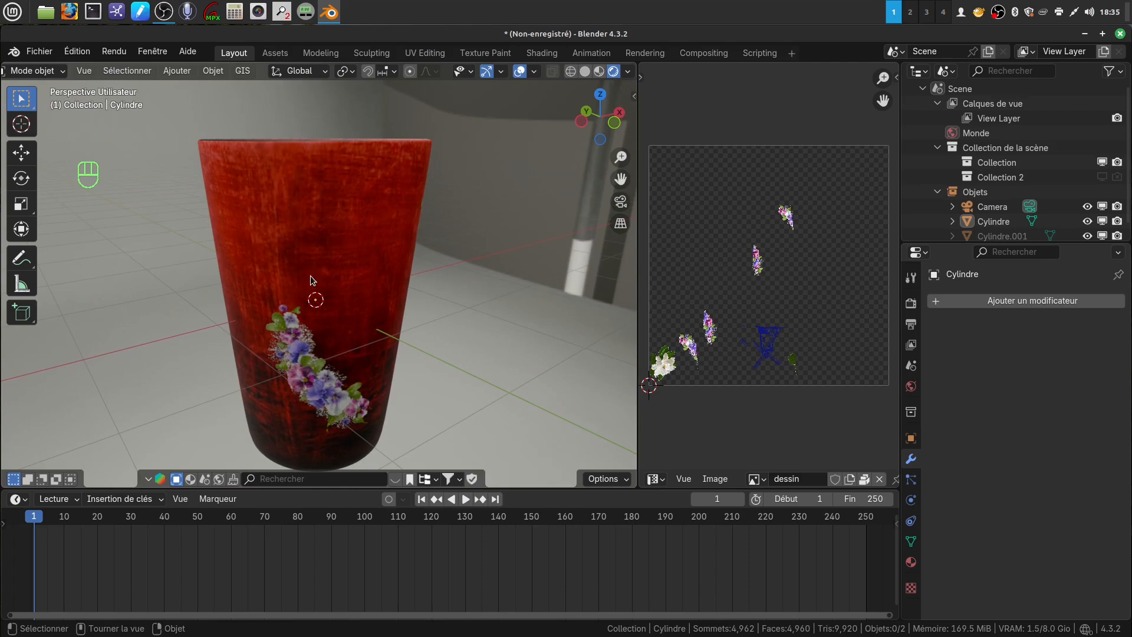
middle_click_drag(364, 261, 306, 161)
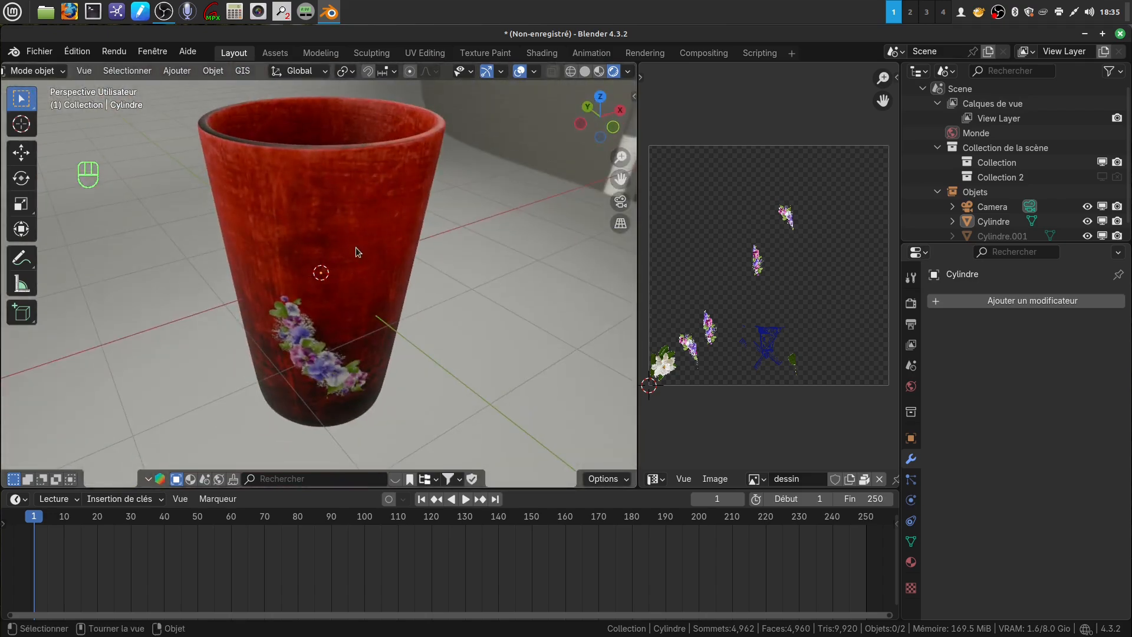
middle_click_drag(356, 248, 340, 192)
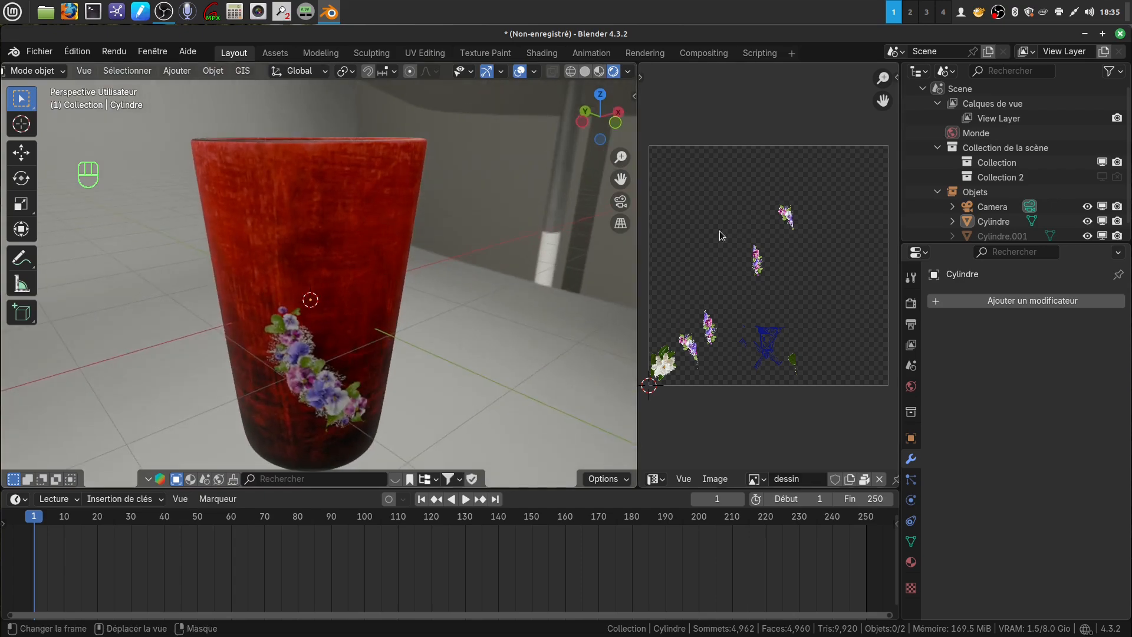
middle_click_drag(365, 250, 358, 267)
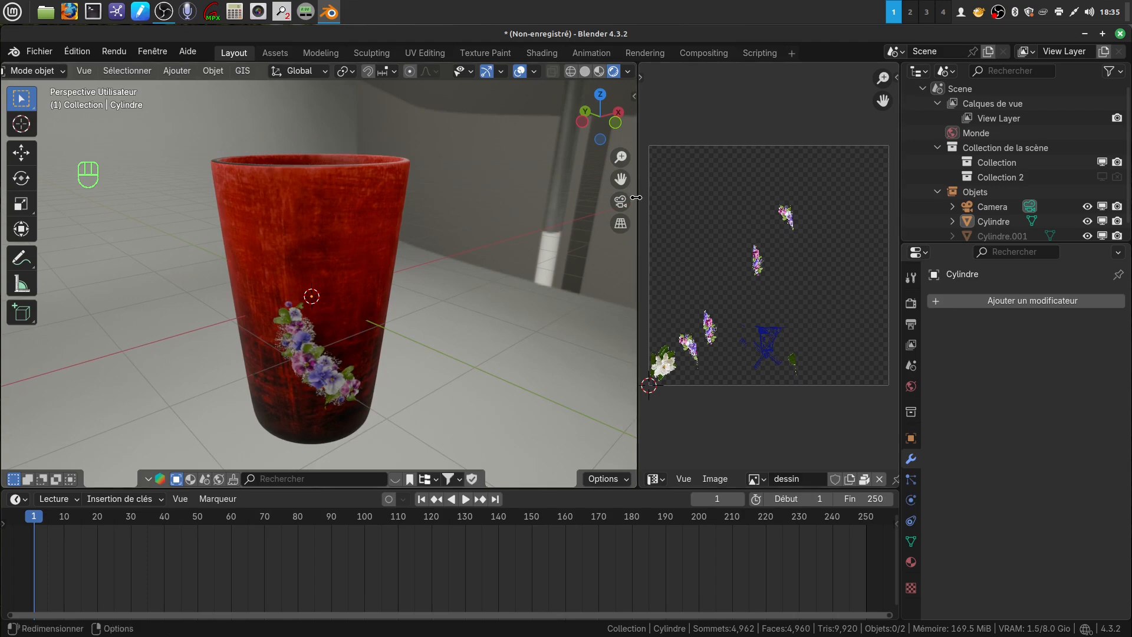
Narrow the 3D view and replace the UV editor with the Shader Editor to examine the glass's ROUGE.jpeg and dessin node branches
left_click_drag(639, 199, 473, 203)
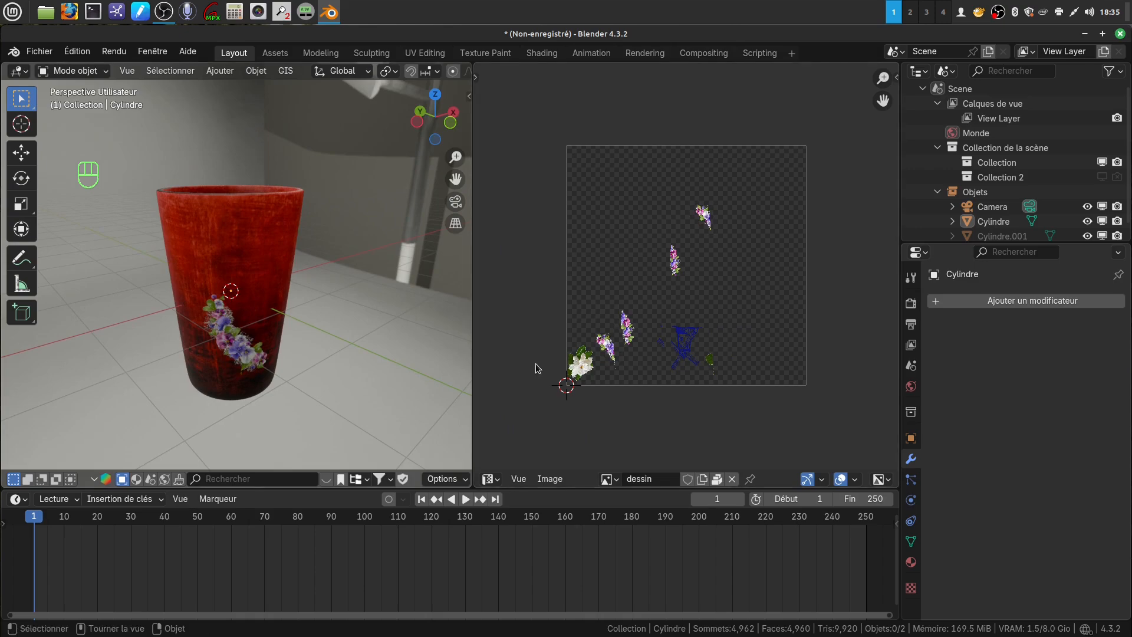
left_click(490, 479)
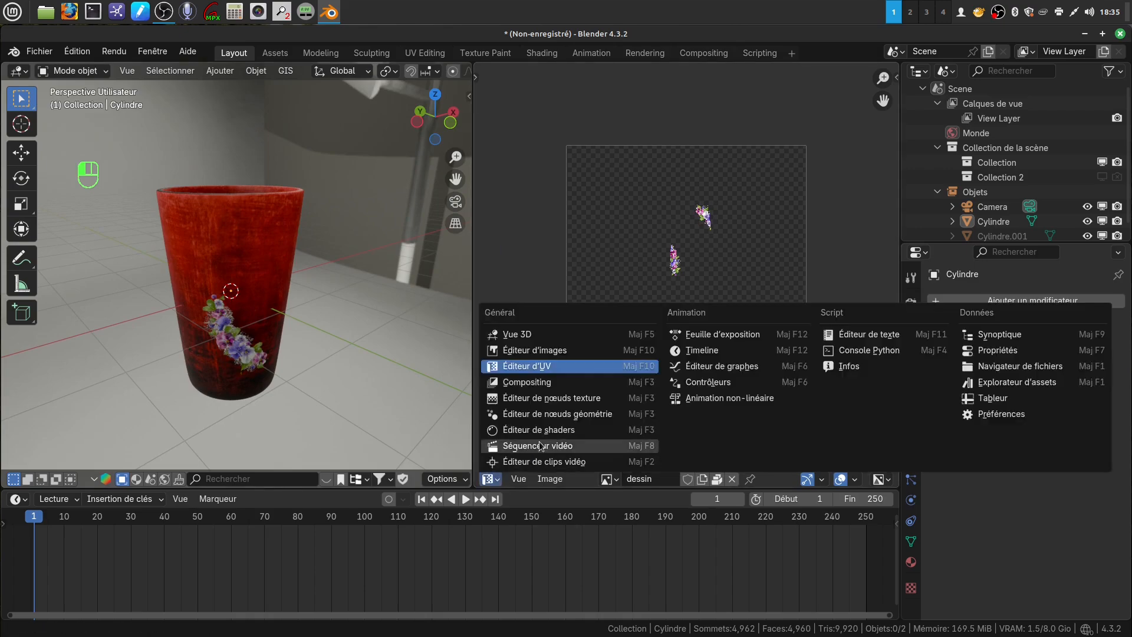
left_click(567, 430)
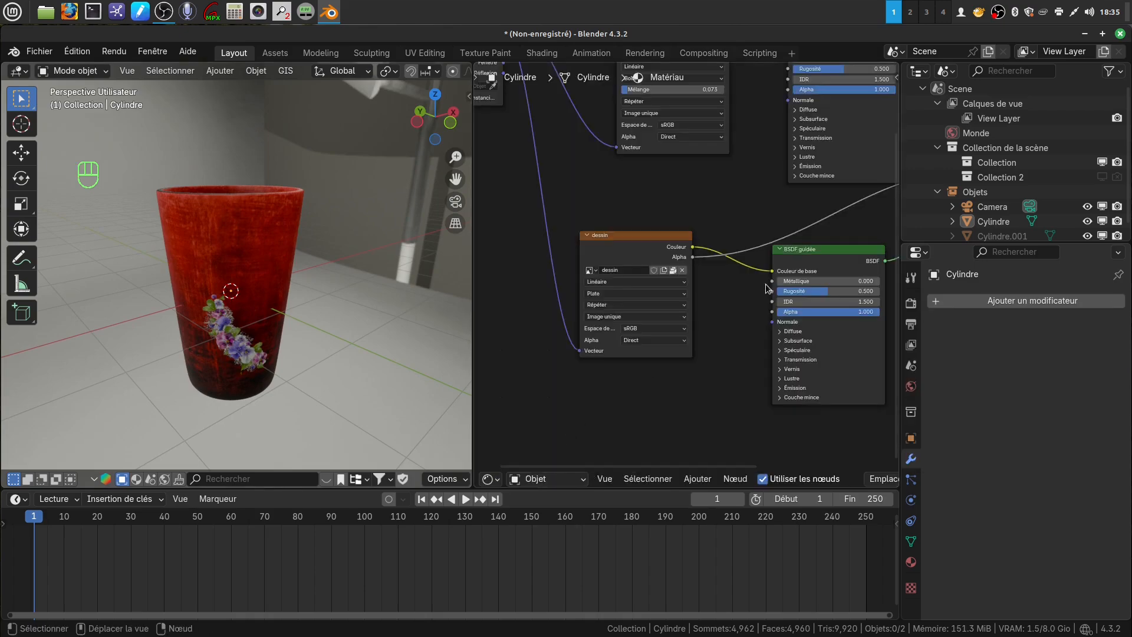
scroll(768, 289, "down", 4)
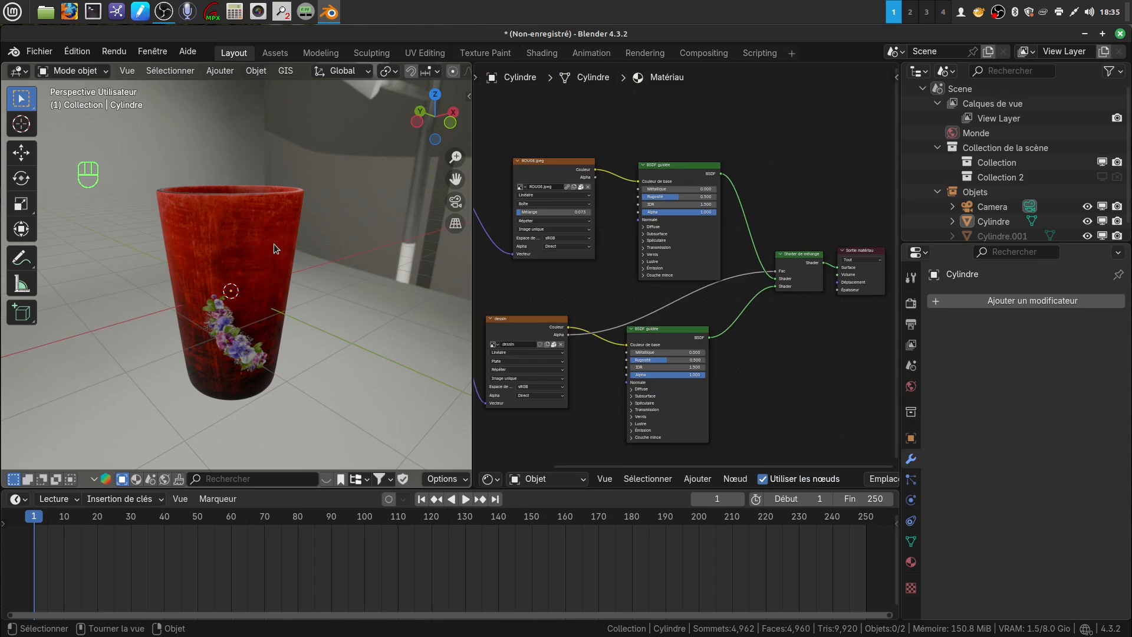
middle_click_drag(581, 290, 681, 268)
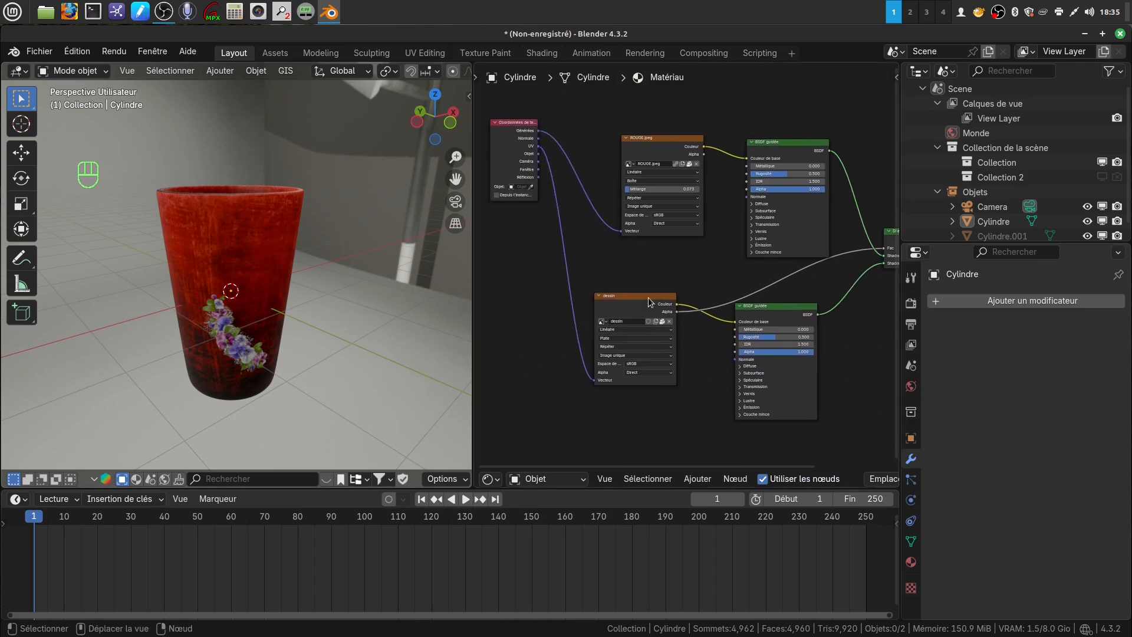
scroll(690, 380, "down", 4)
middle_click_drag(690, 380, 620, 347)
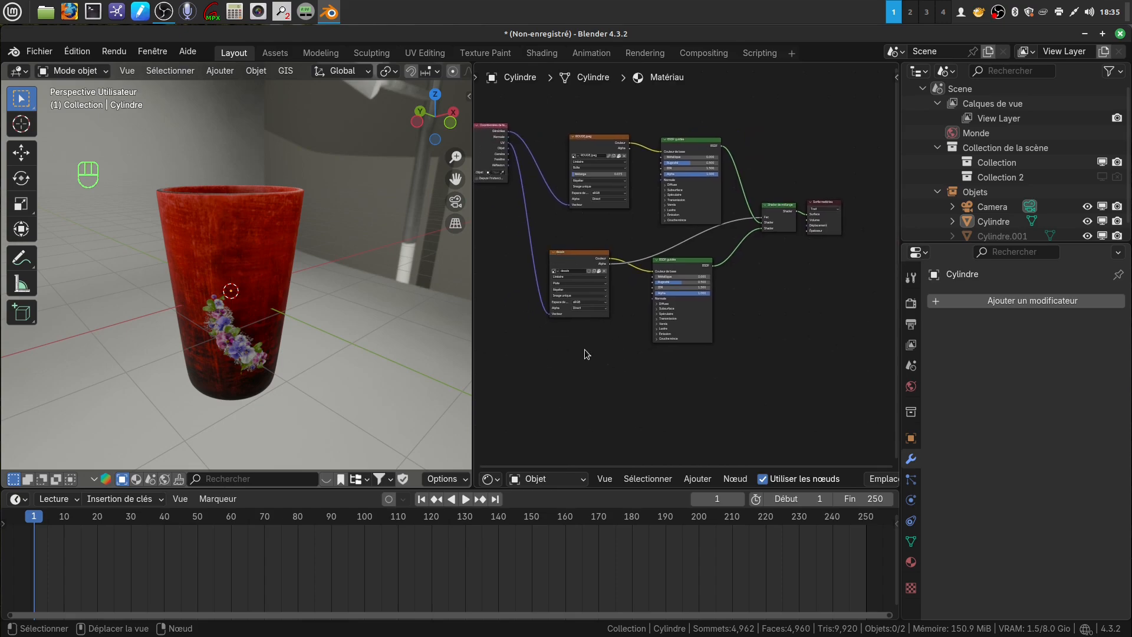
Inspect the painted garlands, windmill and white flower around the glass, with the whole node tree shown in a widened Shader Editor
mouse_move(274, 289)
middle_mouse_down()
mouse_move(331, 233)
mouse_move(284, 277)
middle_mouse_up()
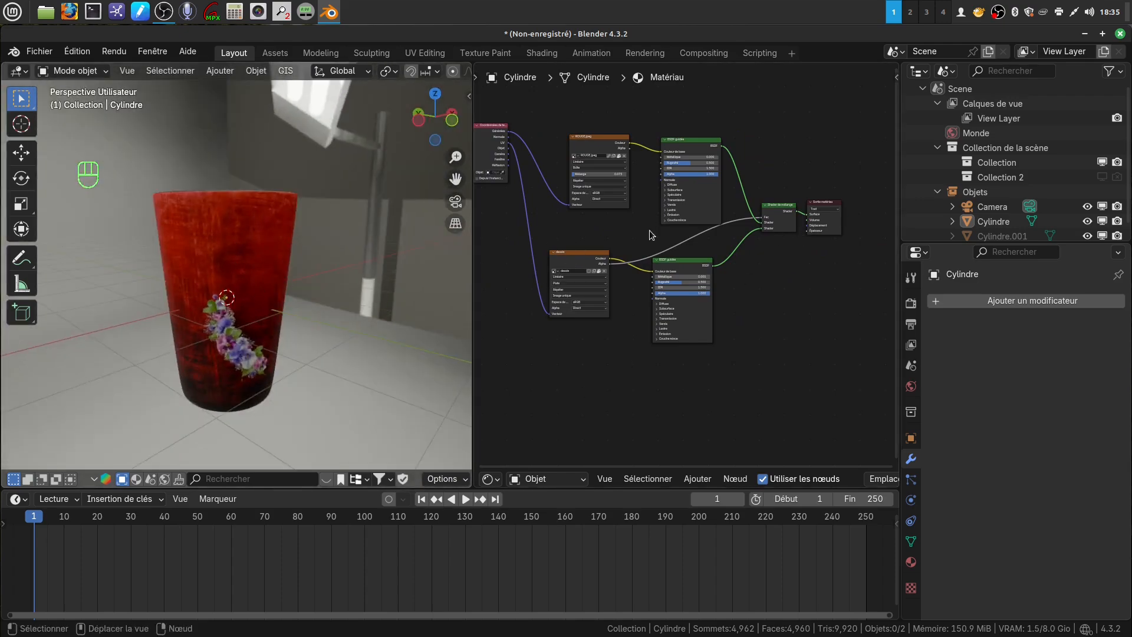
middle_click_drag(268, 309, 378, 242)
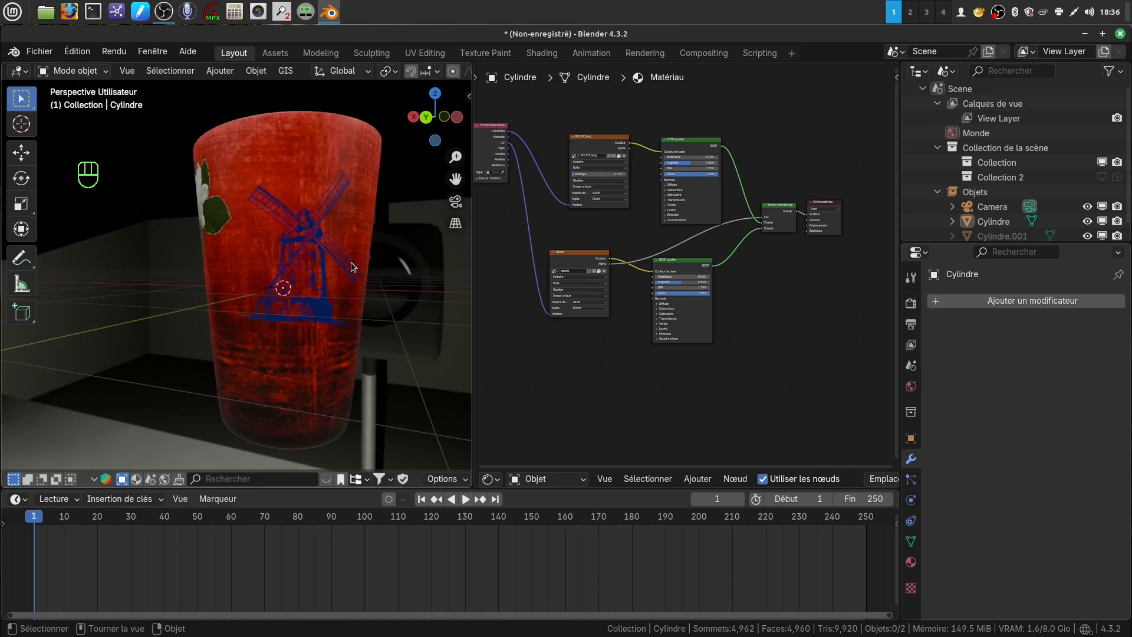
middle_click_drag(328, 306, 383, 340)
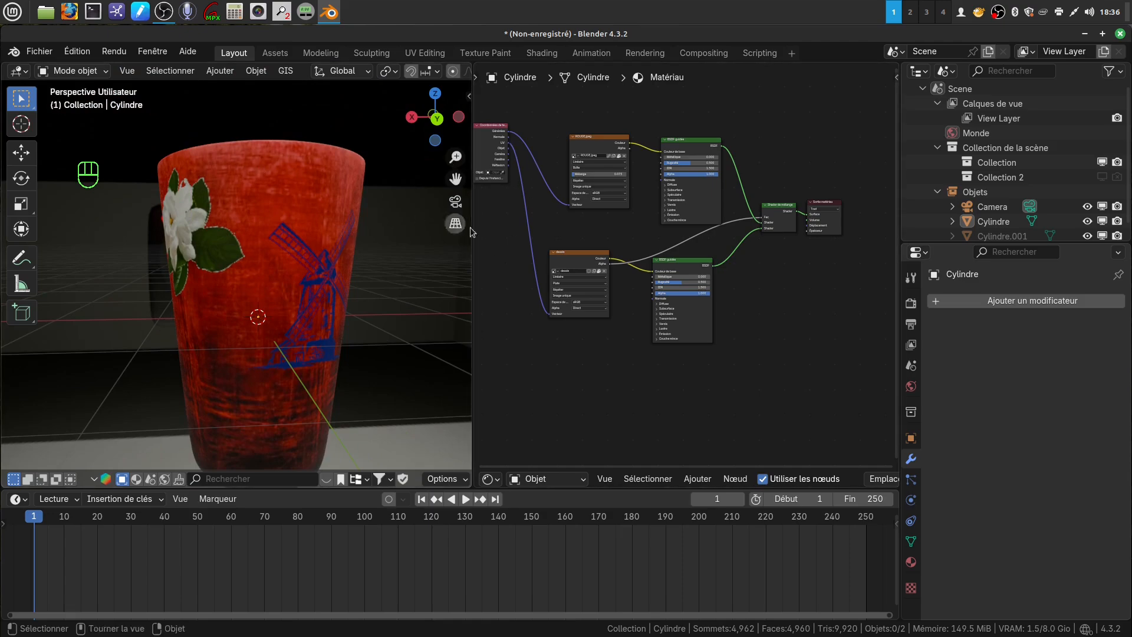
left_click_drag(473, 296, 351, 296)
middle_click_drag(460, 278, 518, 330)
middle_click_drag(264, 237, 305, 271)
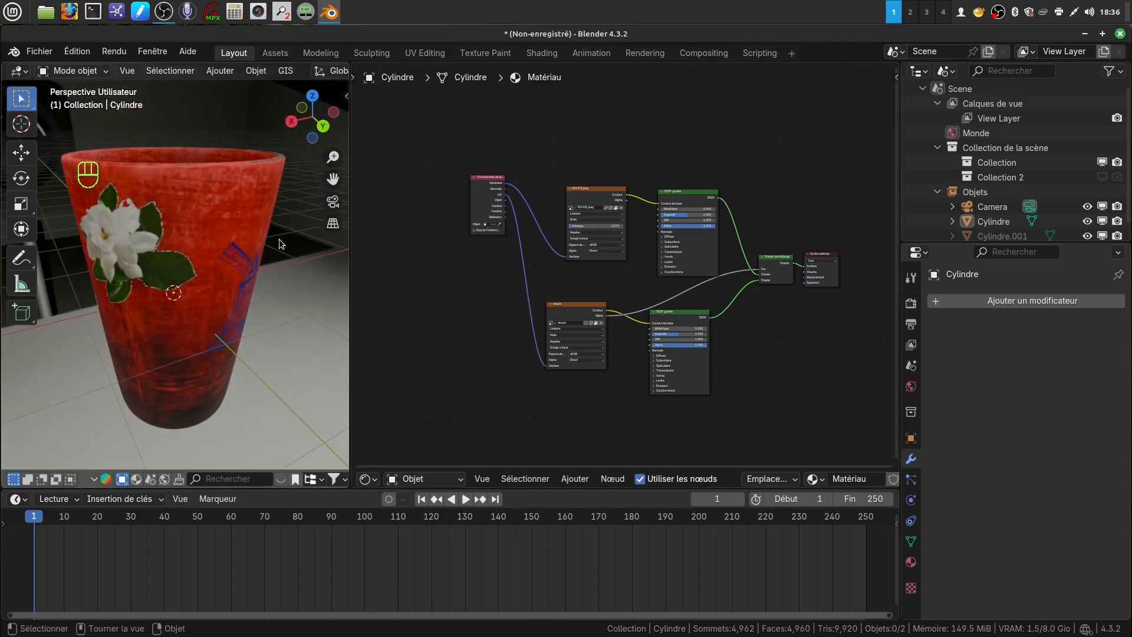
middle_click_drag(264, 249, 292, 292)
scroll(288, 330, "up", 1)
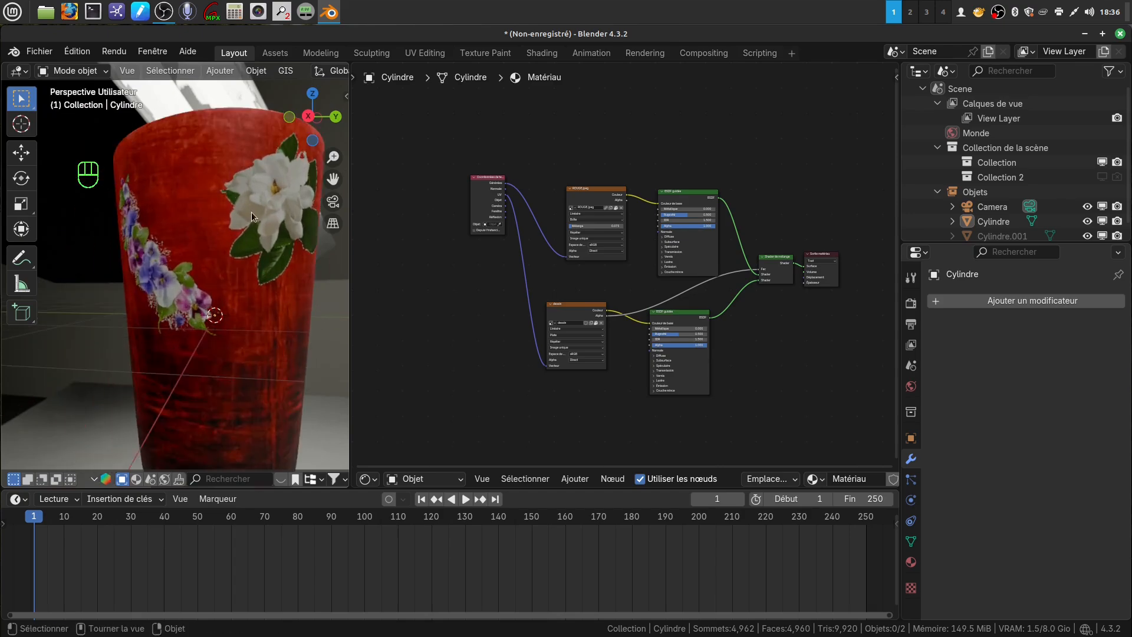
middle_click_drag(274, 249, 239, 267)
scroll(258, 283, "down", 1)
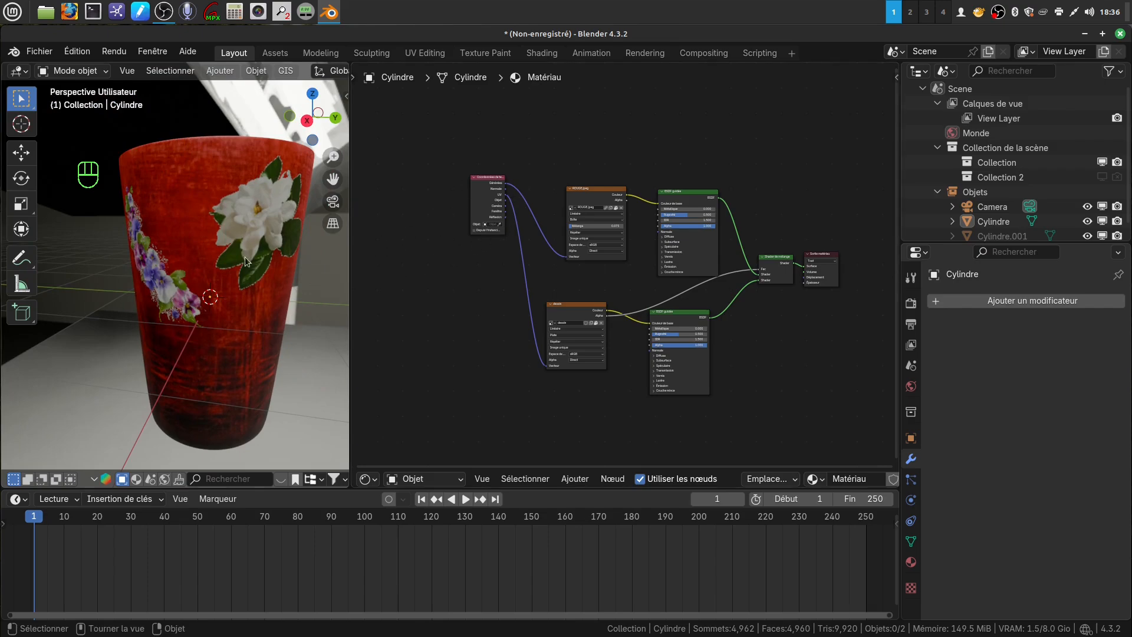
middle_click_drag(268, 188, 270, 272)
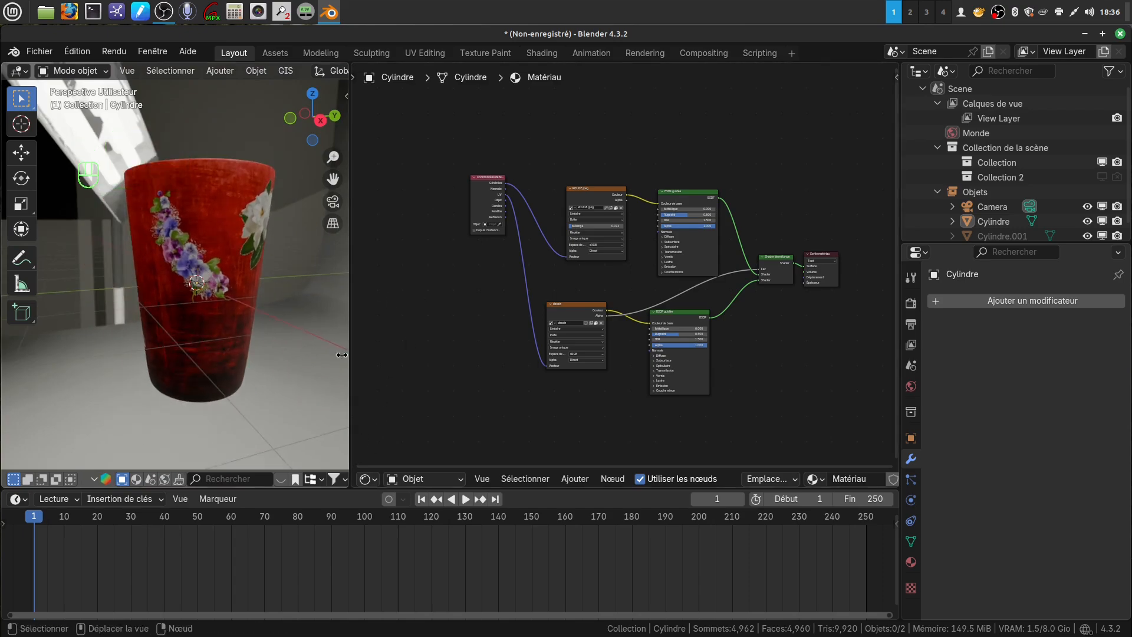
middle_click_drag(306, 358, 306, 371, "shift")
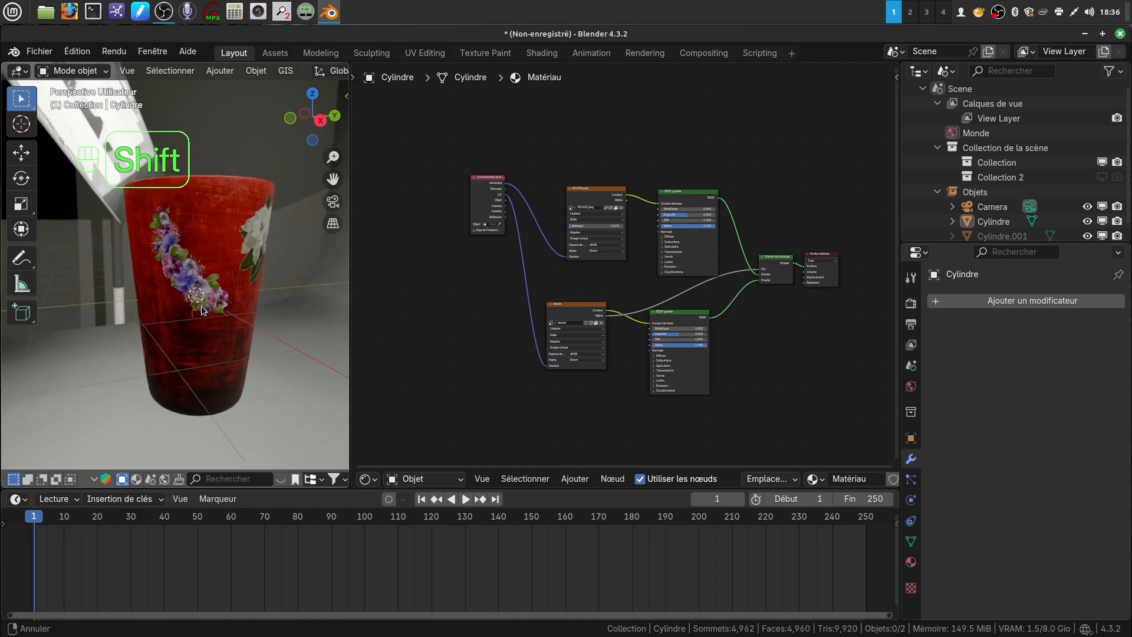
Replace the Shader Editor with the Image Editor and view the whole dessin image
left_click(368, 478)
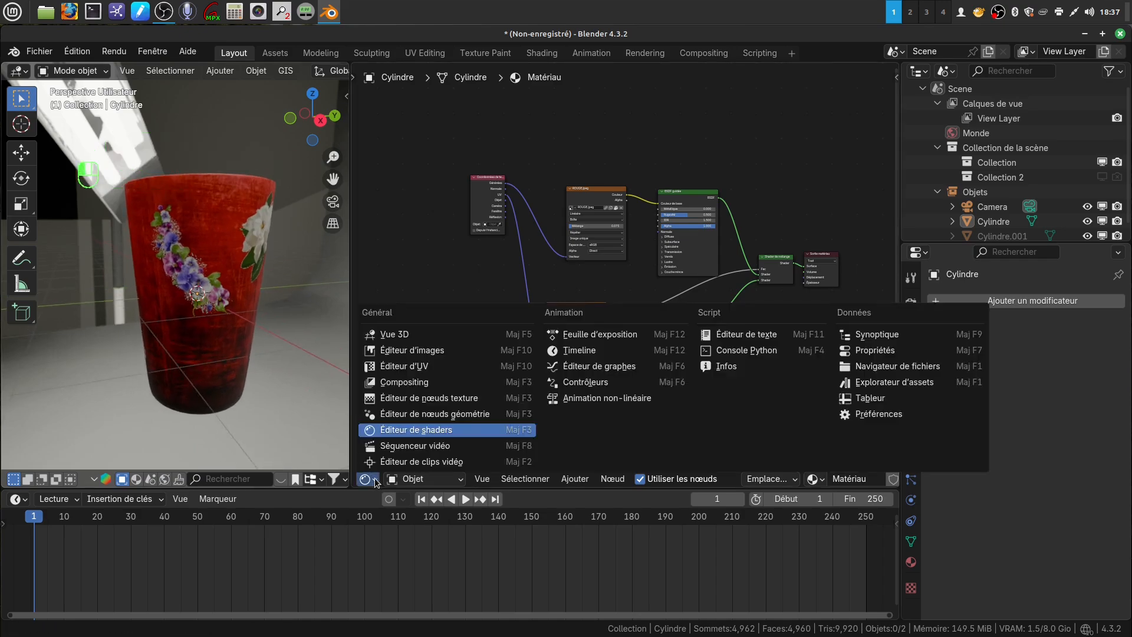
left_click(432, 352)
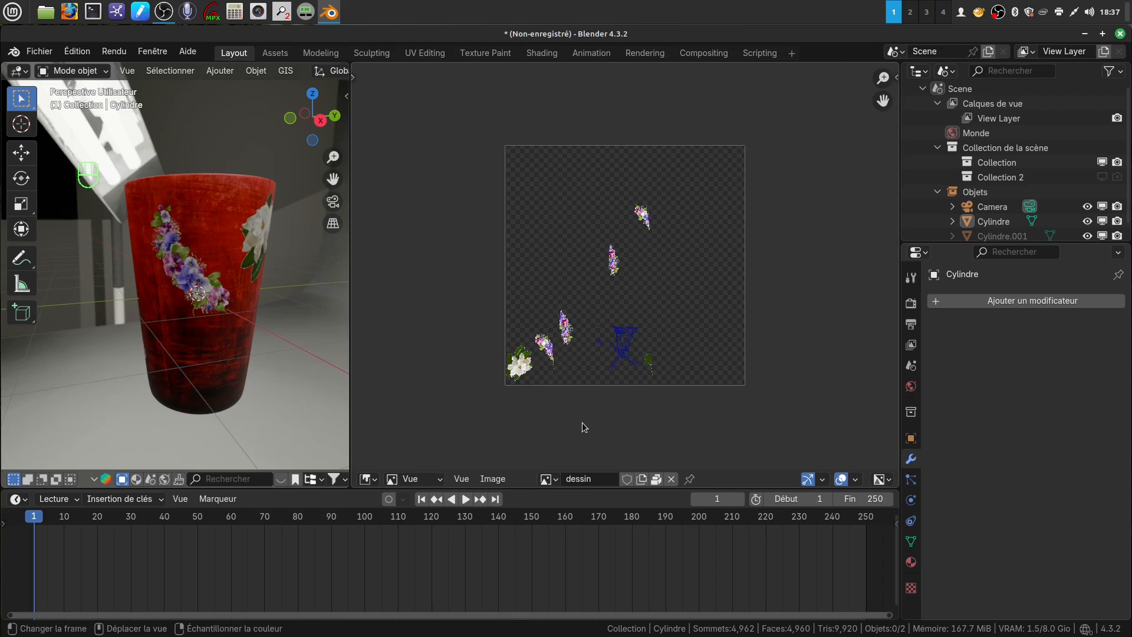
scroll(654, 431, "up", 3)
scroll(652, 384, "down", 3)
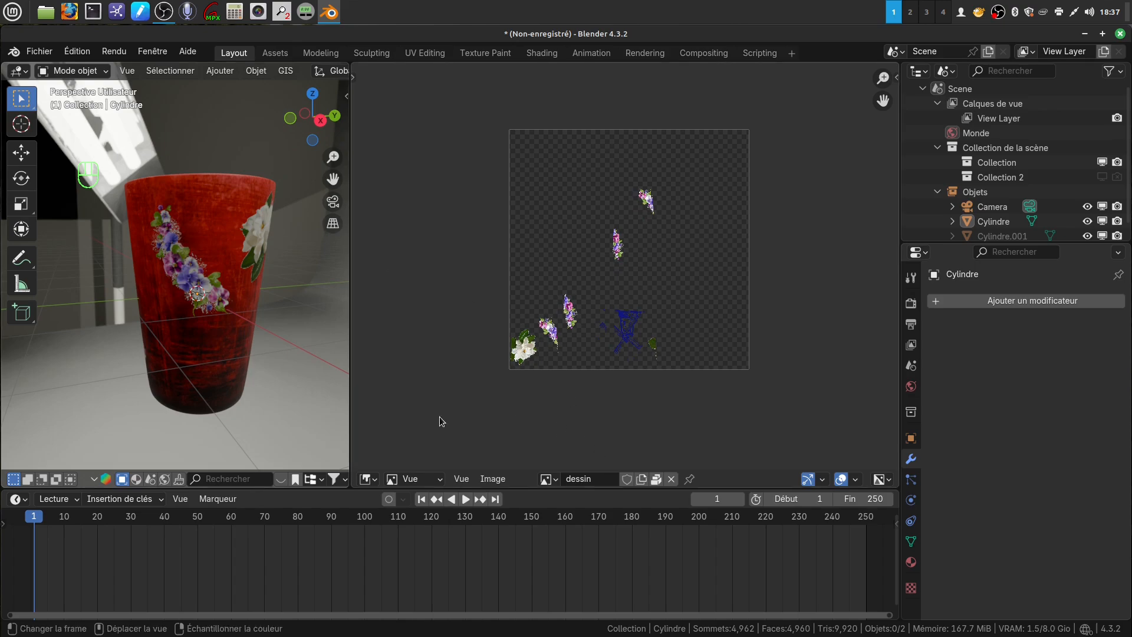
Display the ROUGE.jpeg base texture in the Image Editor and examine it up close
left_click(554, 479)
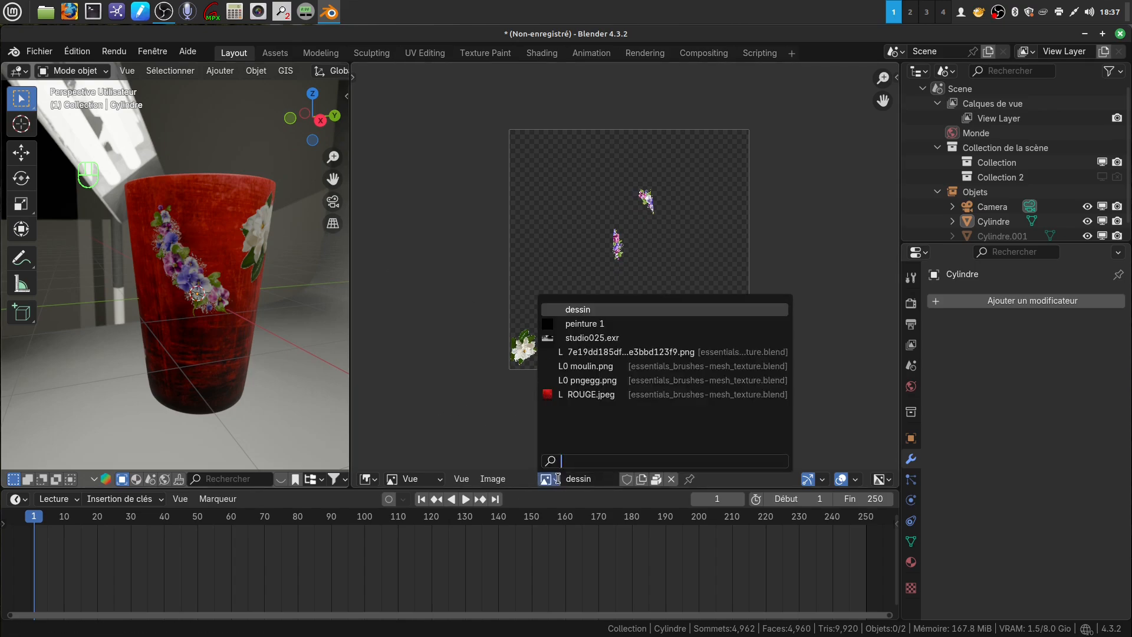
left_click(554, 479)
left_click(557, 478)
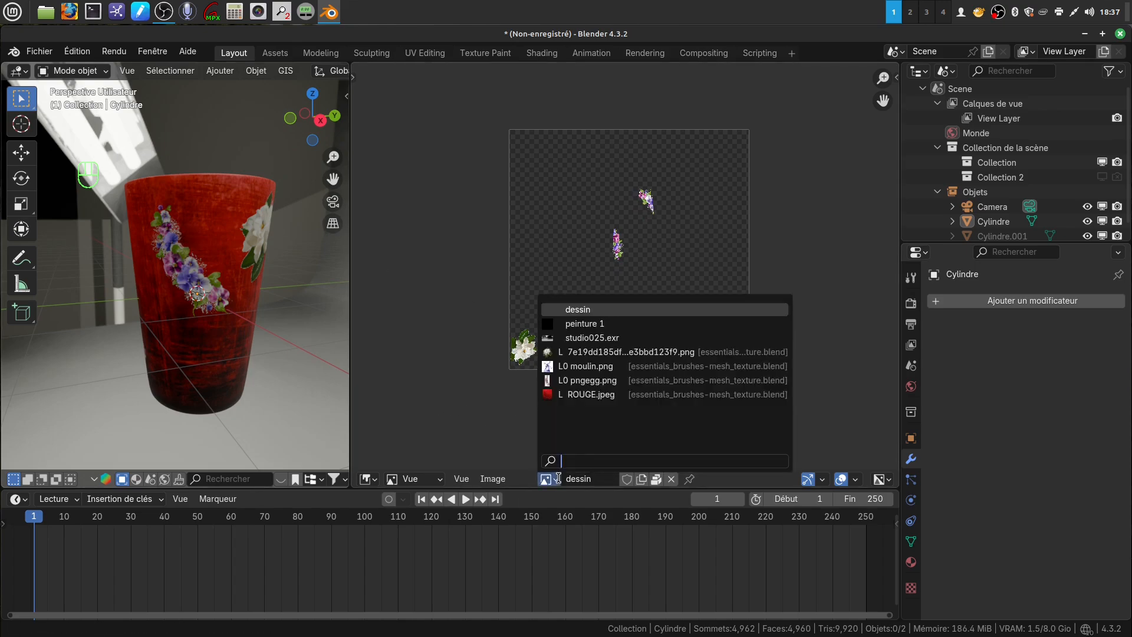
left_click(592, 394)
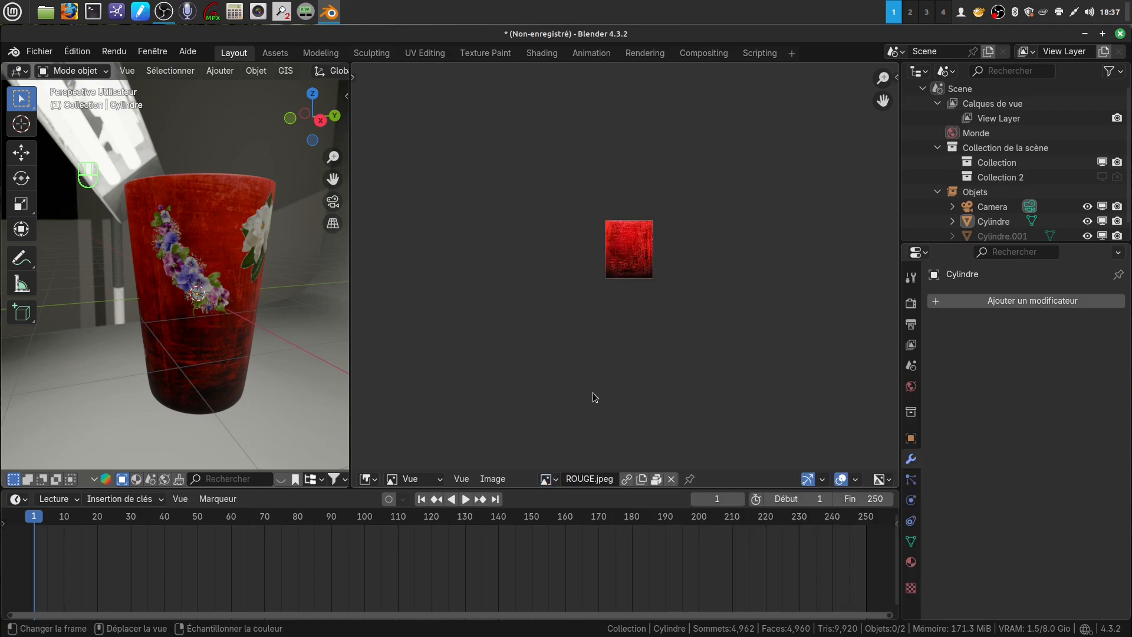
scroll(670, 338, "up", 6)
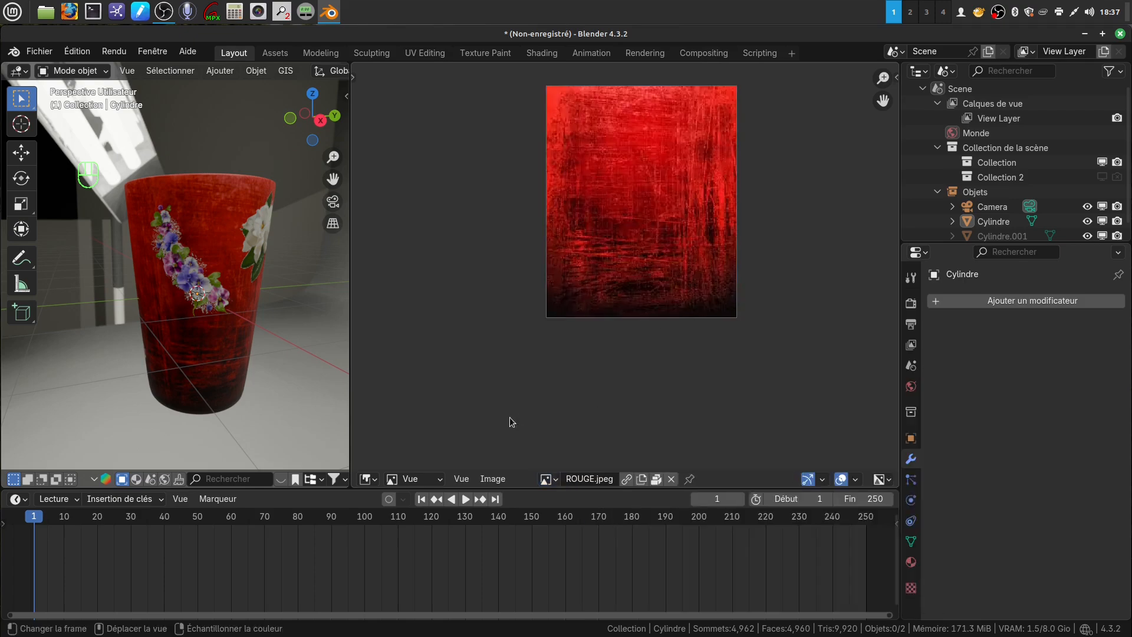
Display the dessin image again in the Image Editor and widen the 3D view of the glass beside it
left_click(558, 480)
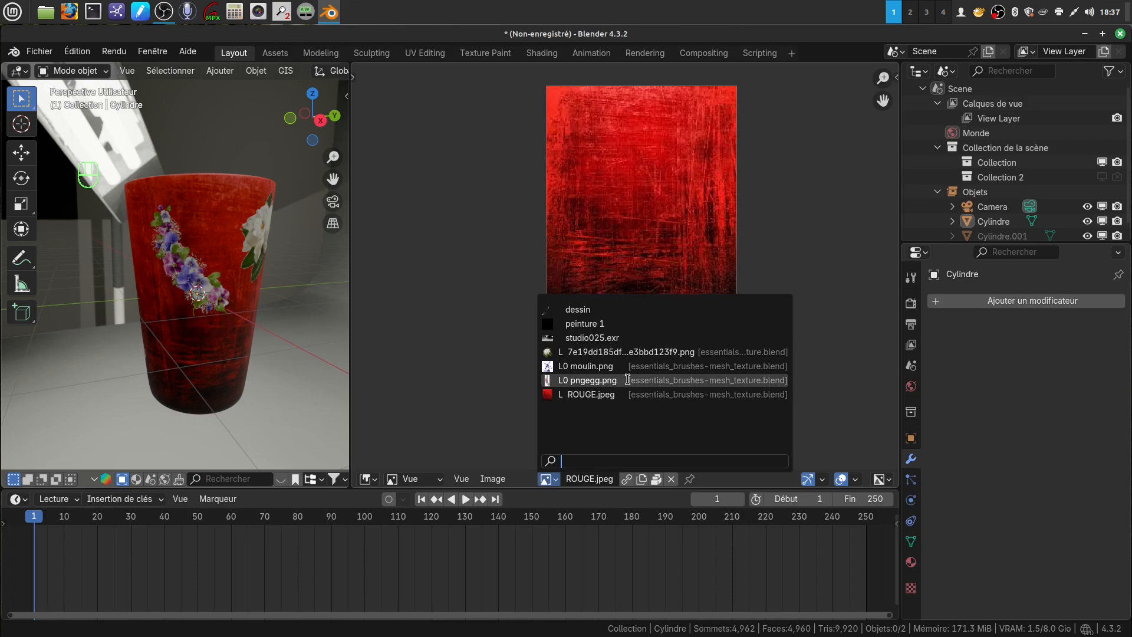
left_click(598, 309)
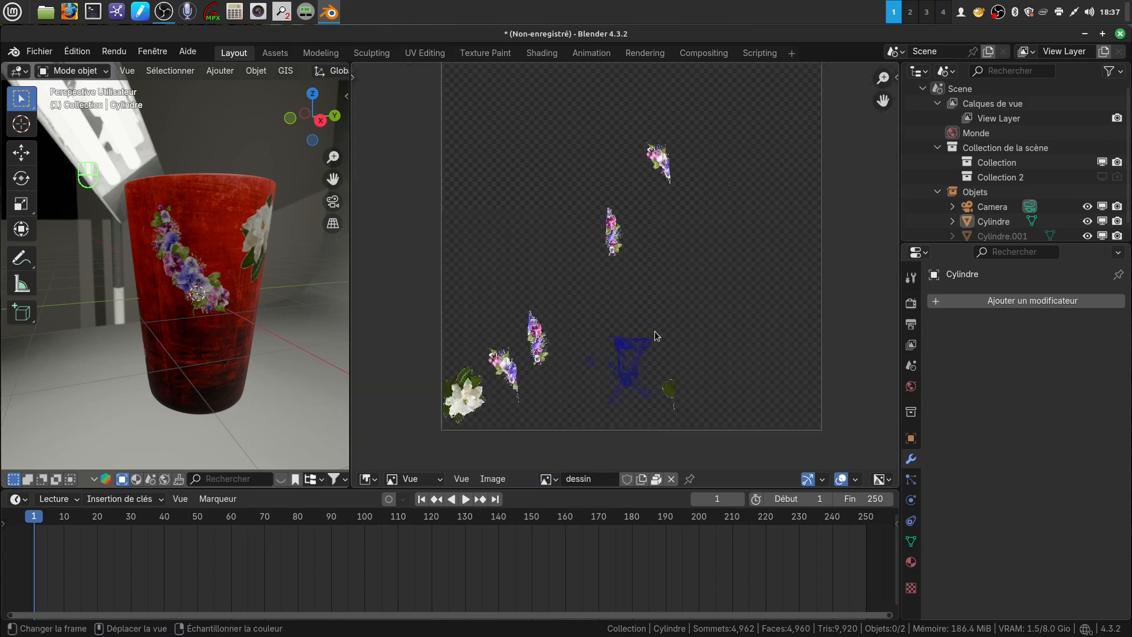
scroll(656, 336, "down", 1)
middle_click_drag(176, 314, 218, 312)
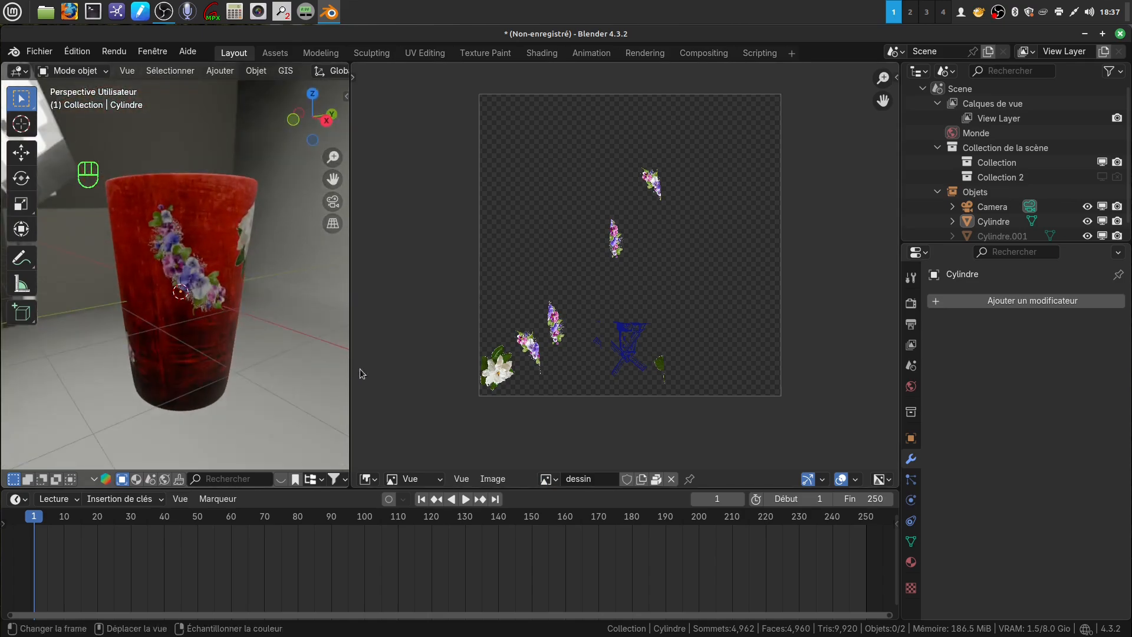
left_click_drag(352, 359, 477, 358)
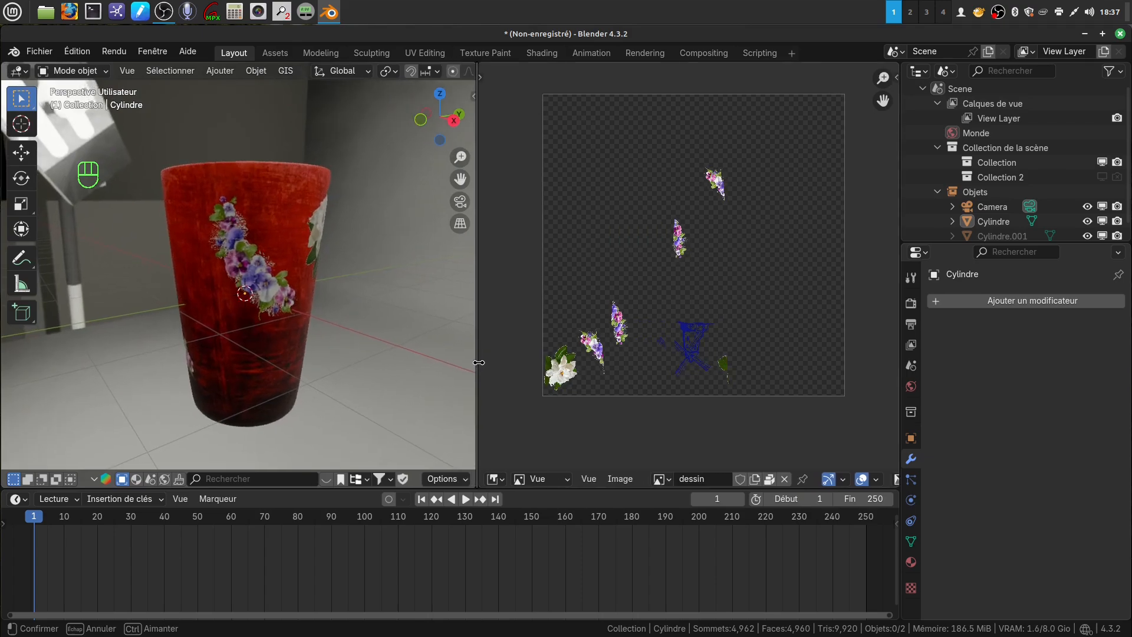
mouse_move(386, 321)
middle_mouse_down()
mouse_move(351, 326)
mouse_move(321, 306)
mouse_move(380, 298)
mouse_move(395, 311)
middle_mouse_up()
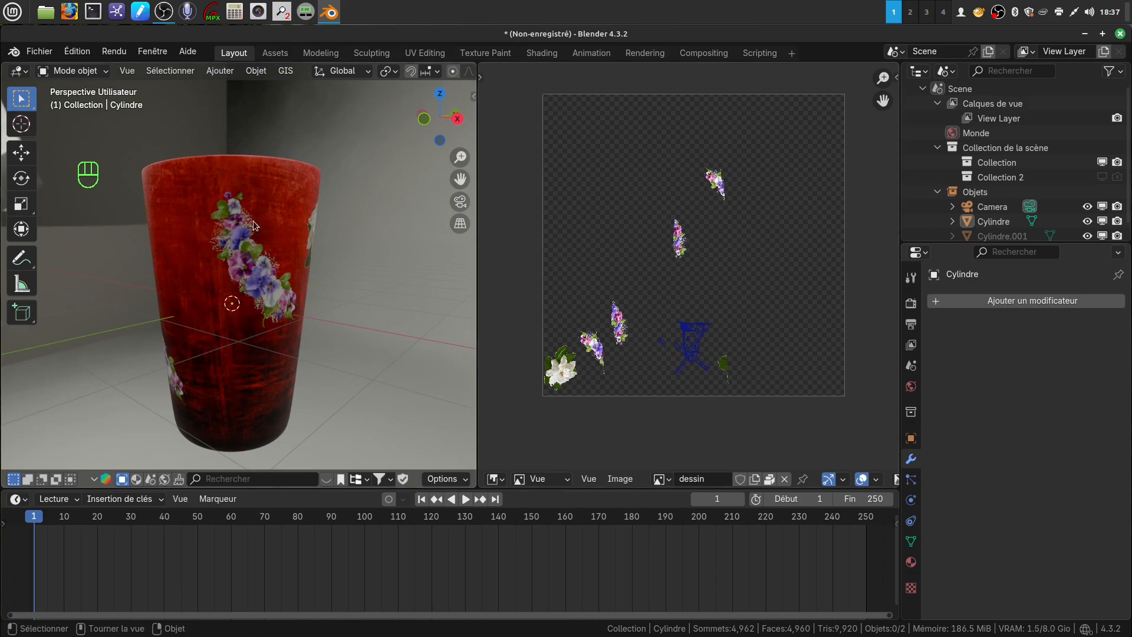
Switch to the Texture Paint workspace and review the commands for saving the dessin image and handling the file's external data
left_click(482, 55)
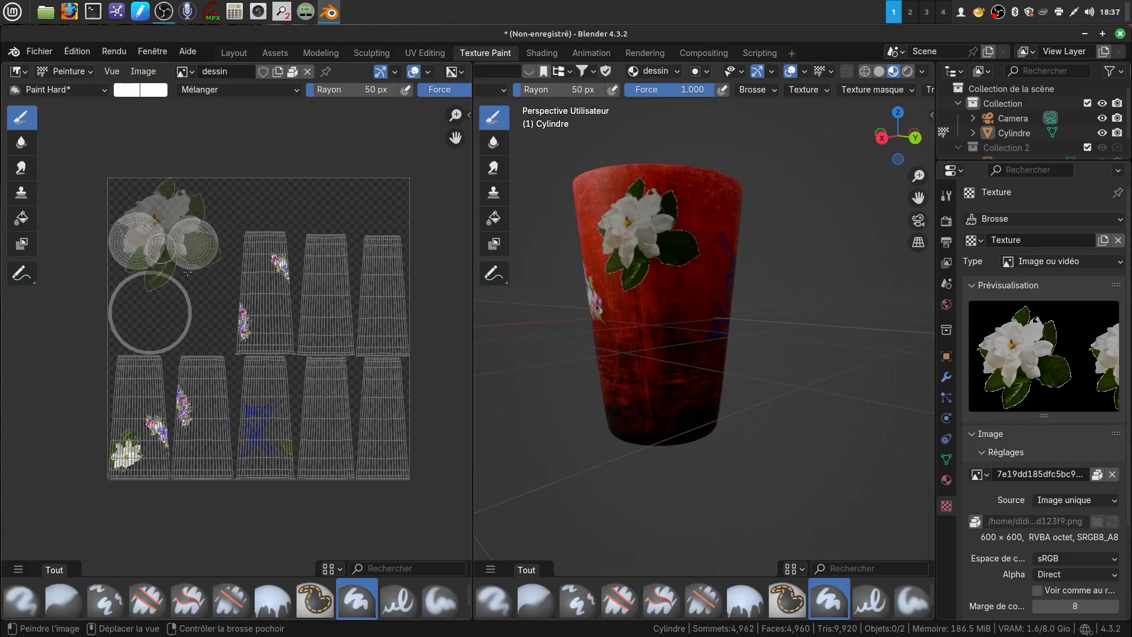
left_click(143, 73)
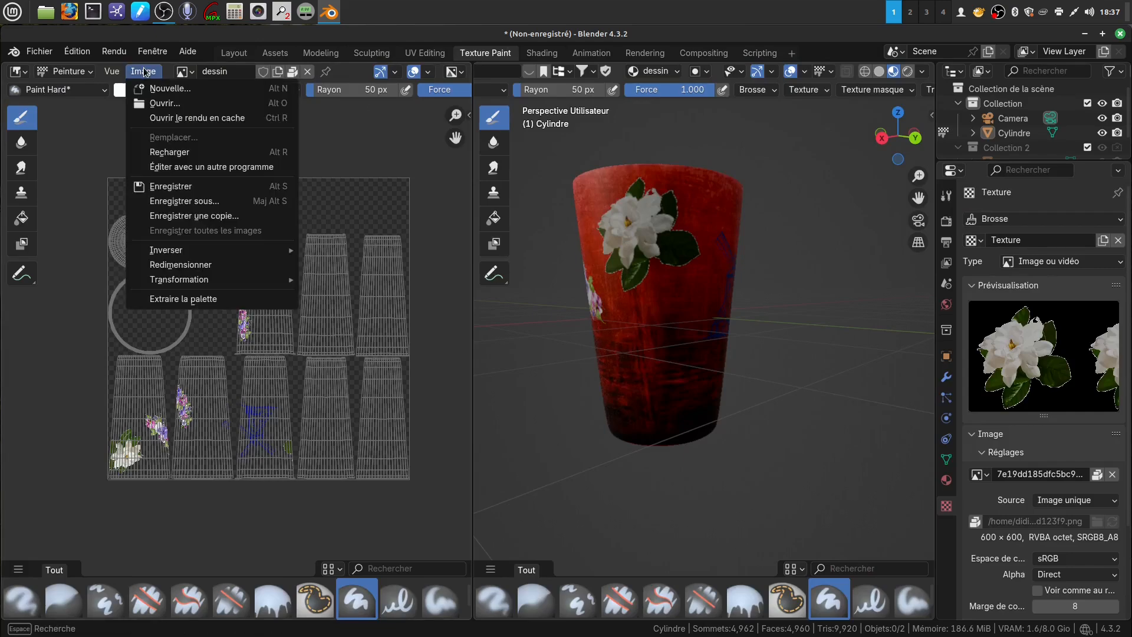
left_click(143, 72)
left_click(143, 71)
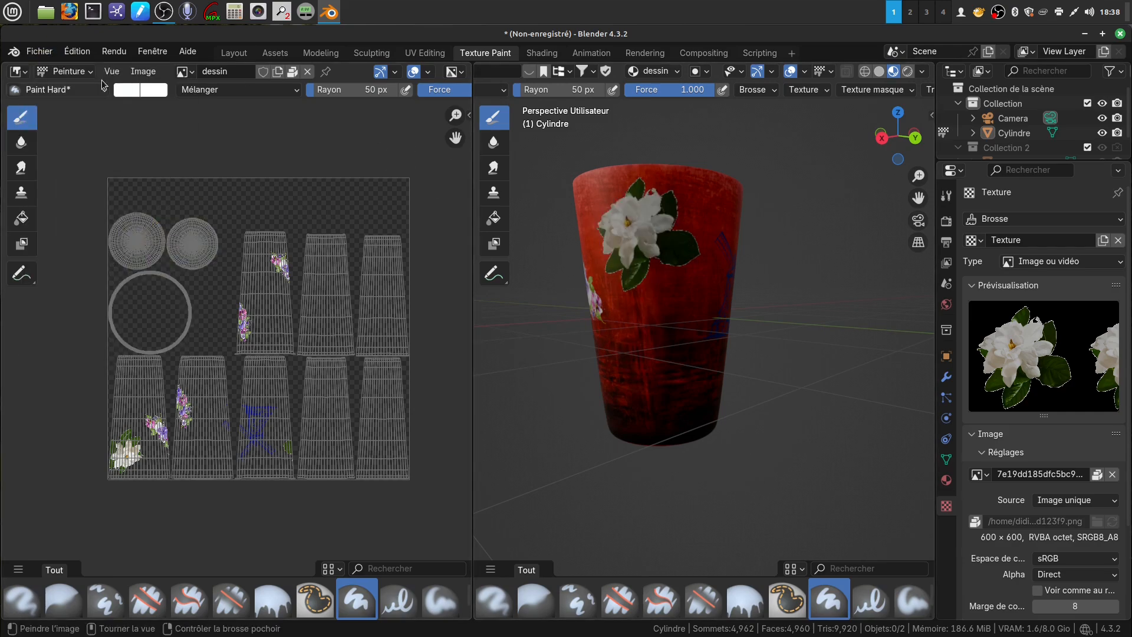
left_click(33, 52)
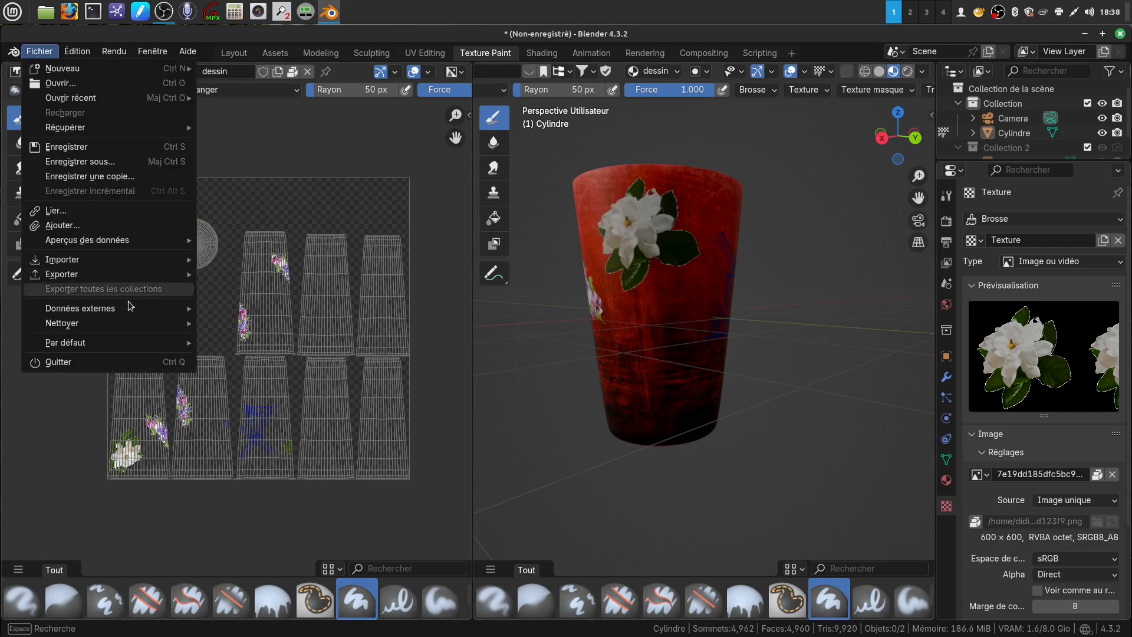
mouse_move(108, 314)
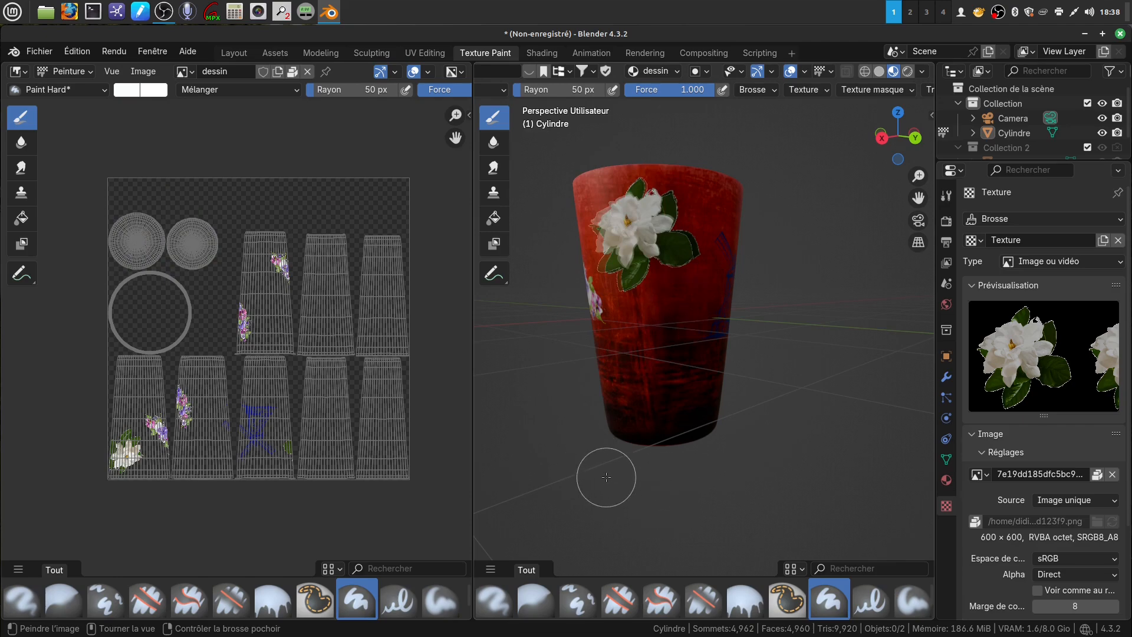
mouse_move(536, 379)
middle_mouse_down()
mouse_move(634, 383)
mouse_move(583, 301)
mouse_move(518, 378)
middle_mouse_up()
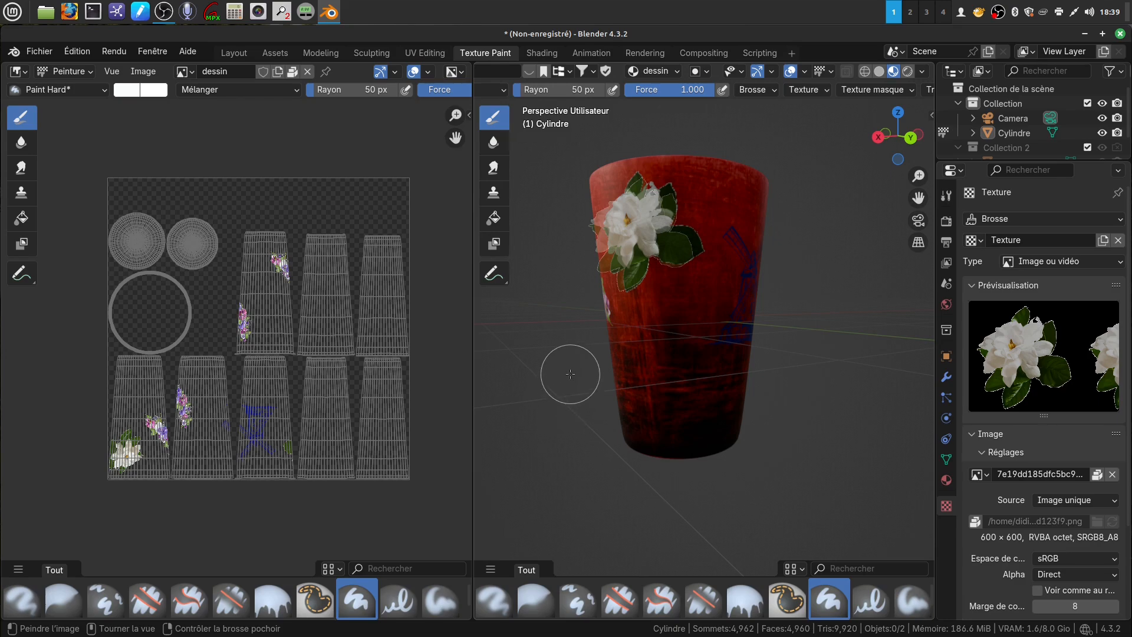
mouse_move(572, 369)
middle_mouse_down()
mouse_move(642, 366)
mouse_move(578, 364)
middle_mouse_up()
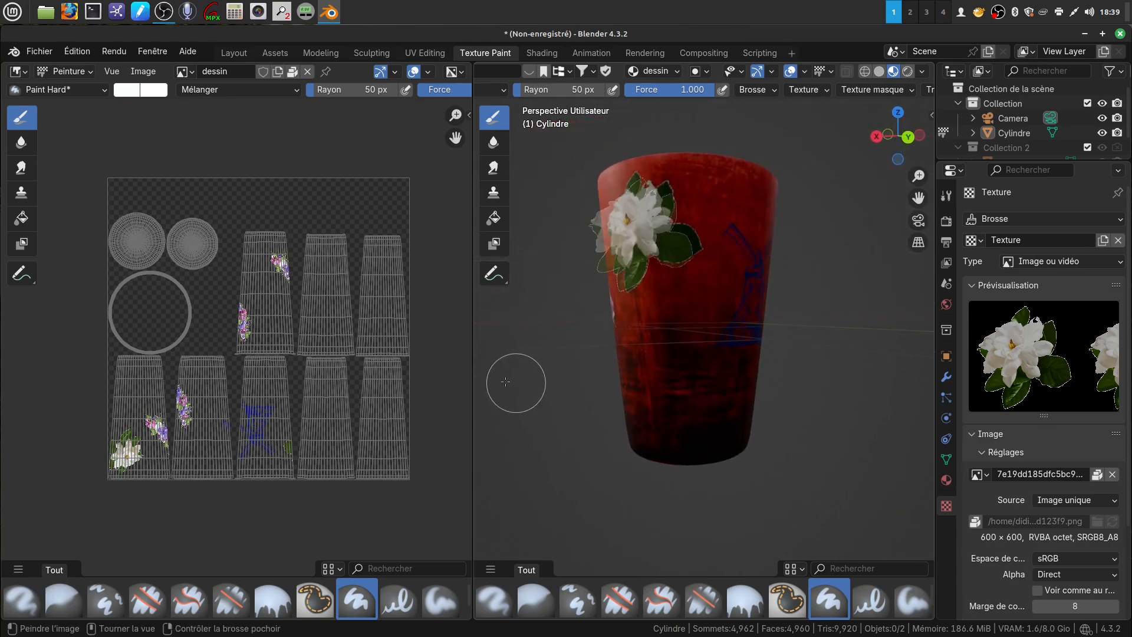
mouse_move(531, 387)
middle_mouse_down()
mouse_move(611, 424)
mouse_move(498, 424)
middle_mouse_up()
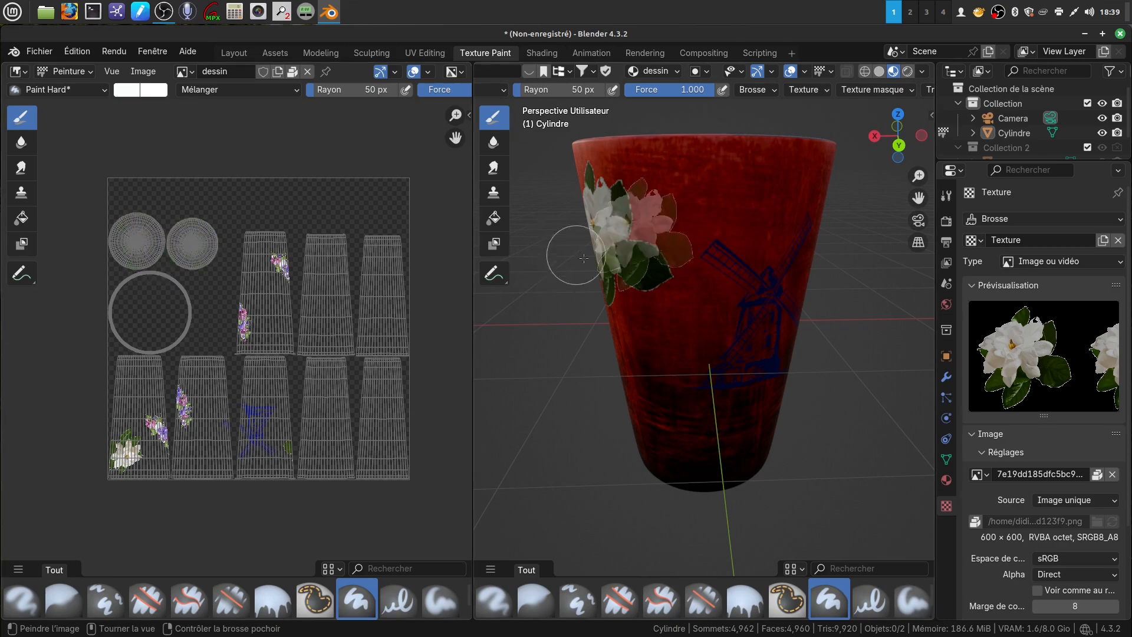
right_click(1001, 15)
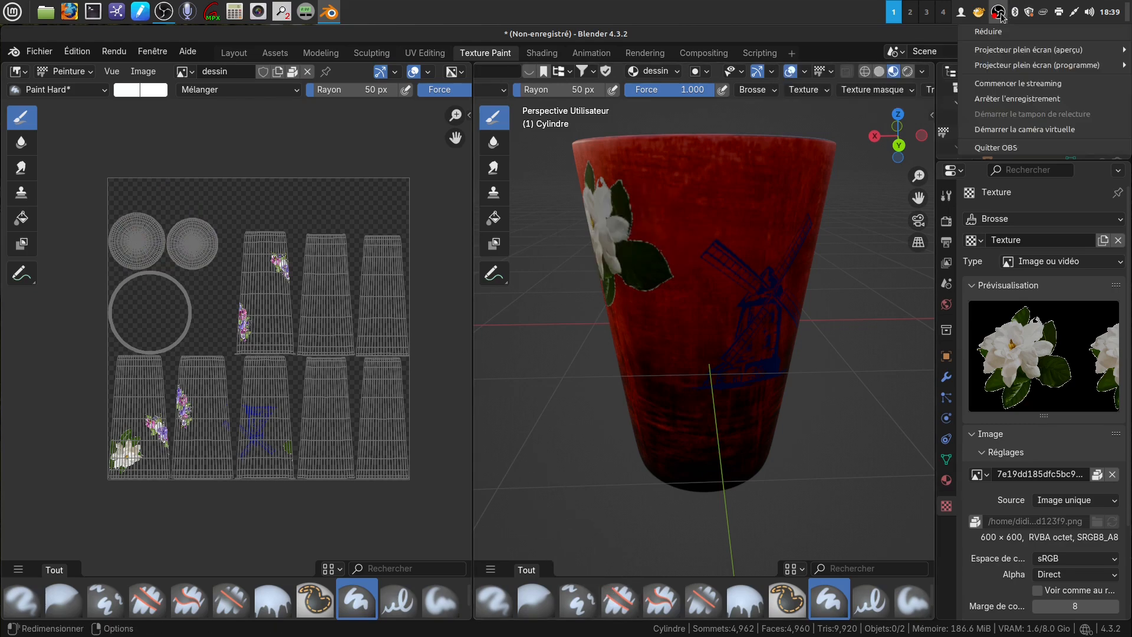